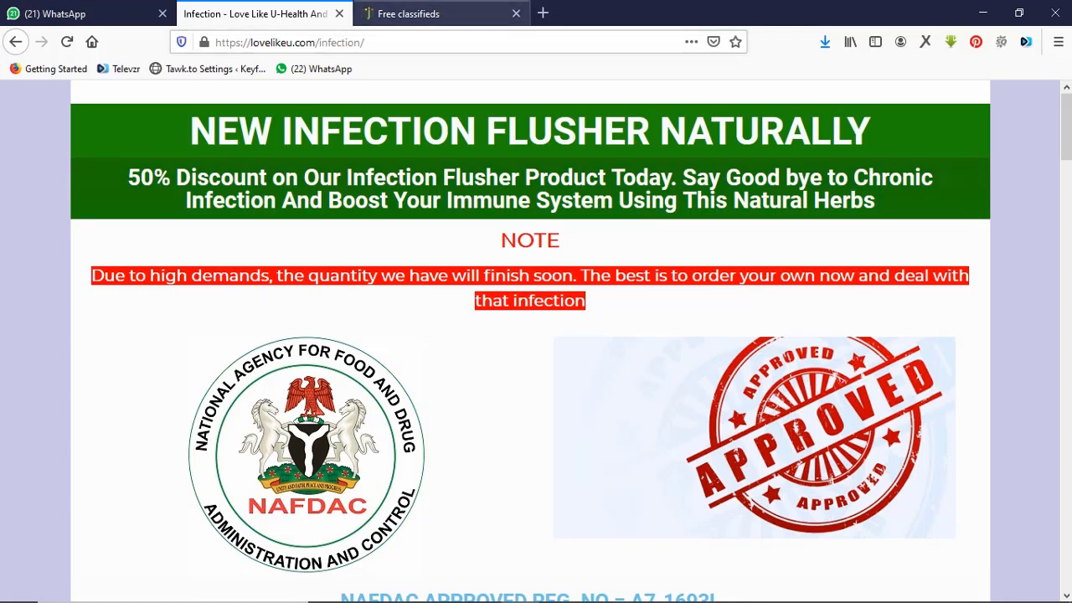
Review the Jiji classifieds and Infection landing page, then bring the Notepad outline forward.
left_click(427, 13)
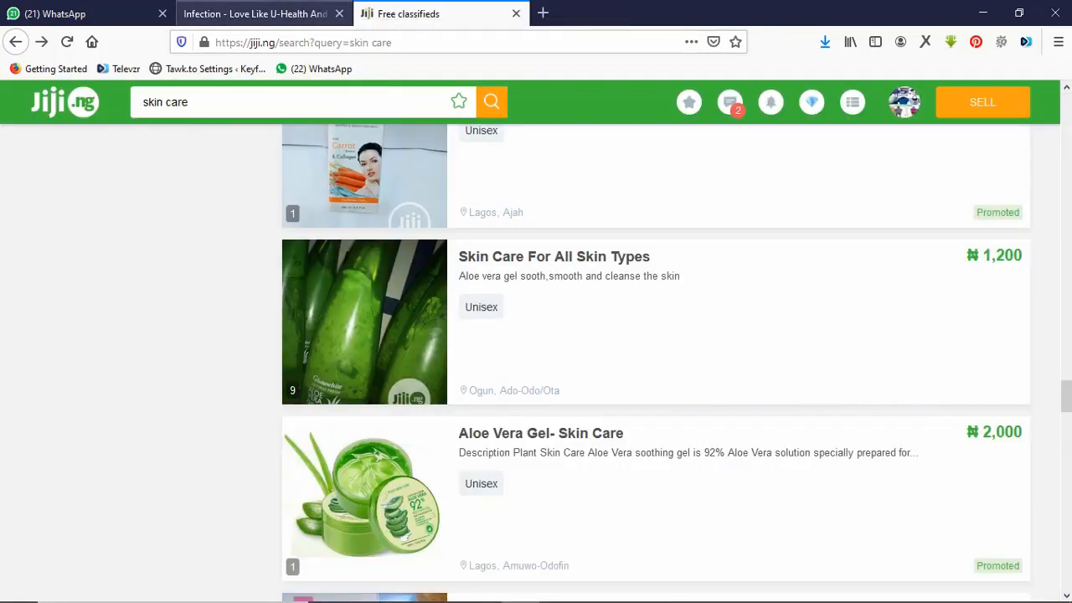
left_click(259, 14)
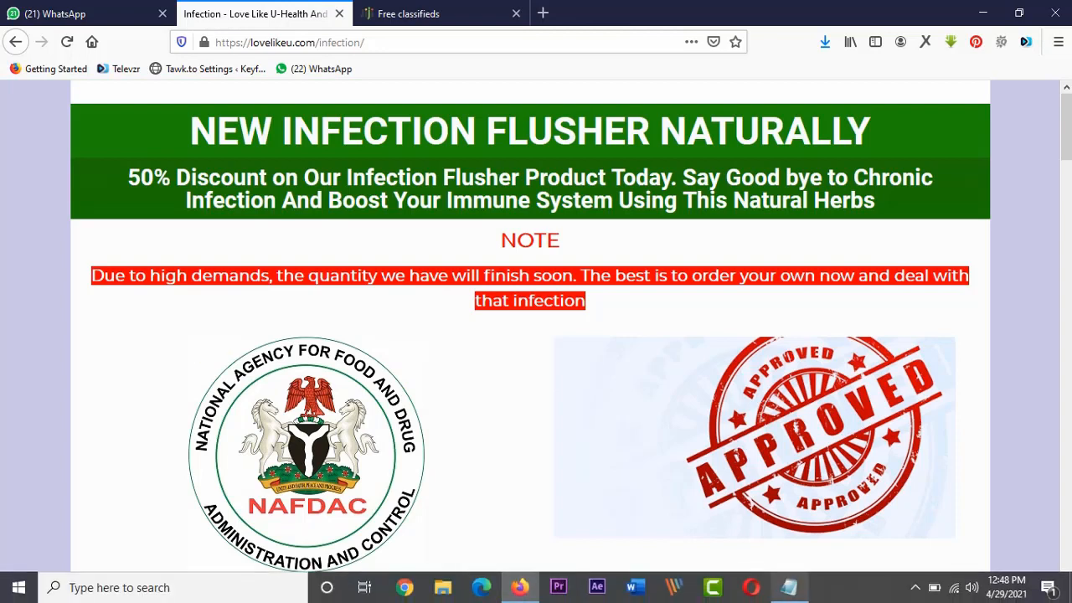
left_click(789, 587)
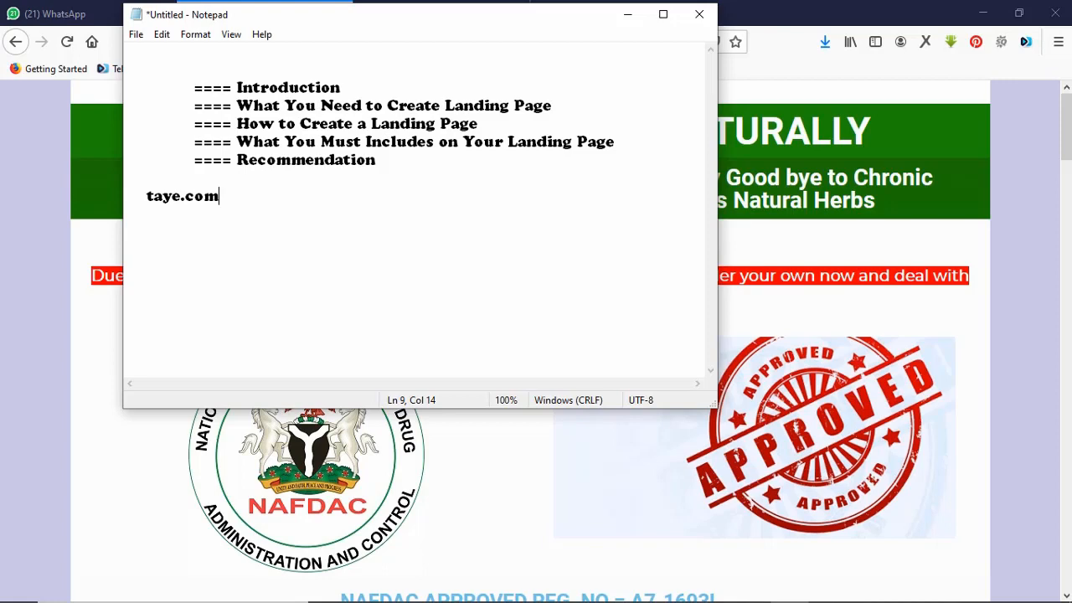
Go to lovelikeu.com/wp-admin/ in Firefox and log in to the WordPress Dashboard.
key("alt+Tab")
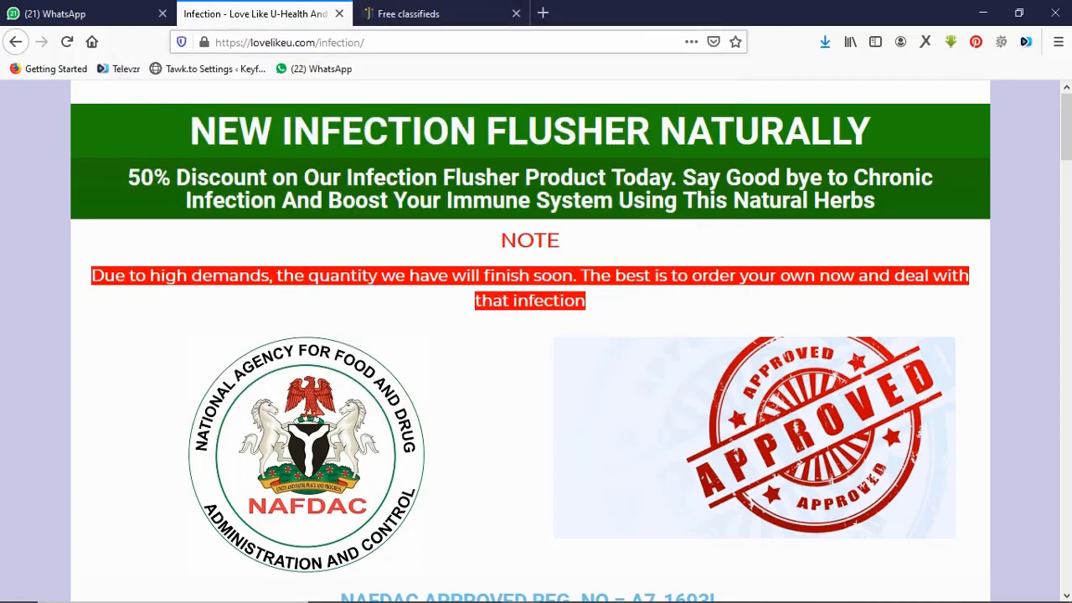
key("ctrl+l")
key("End")
key("BackSpace")
key("BackSpace")
key("BackSpace")
key("BackSpace")
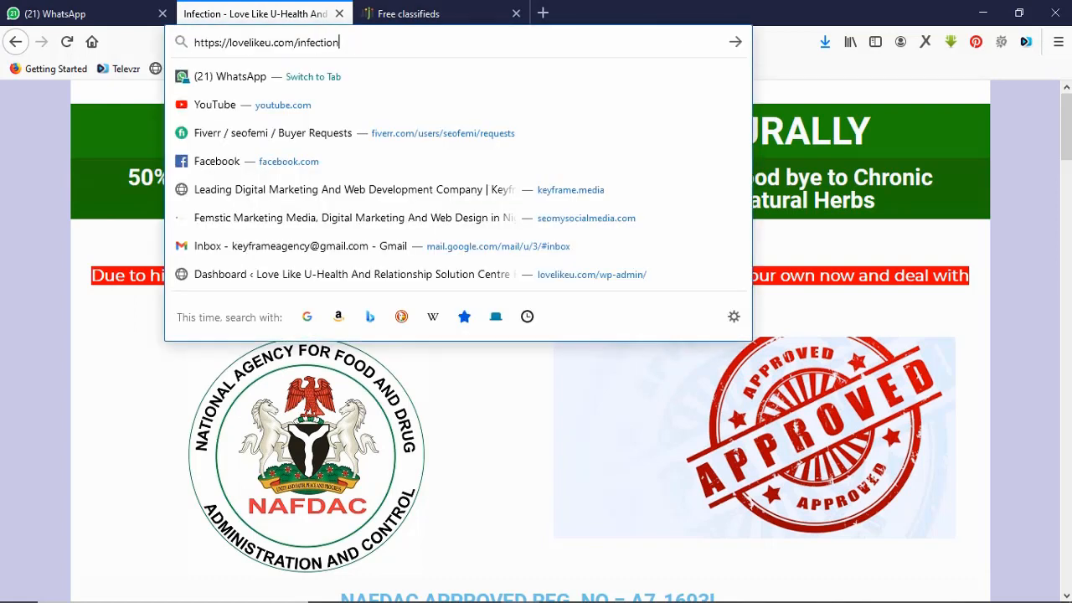
key("BackSpace")
key("BackSpace")
key("BackSpace")
key("BackSpace")
key("BackSpace")
key("BackSpace")
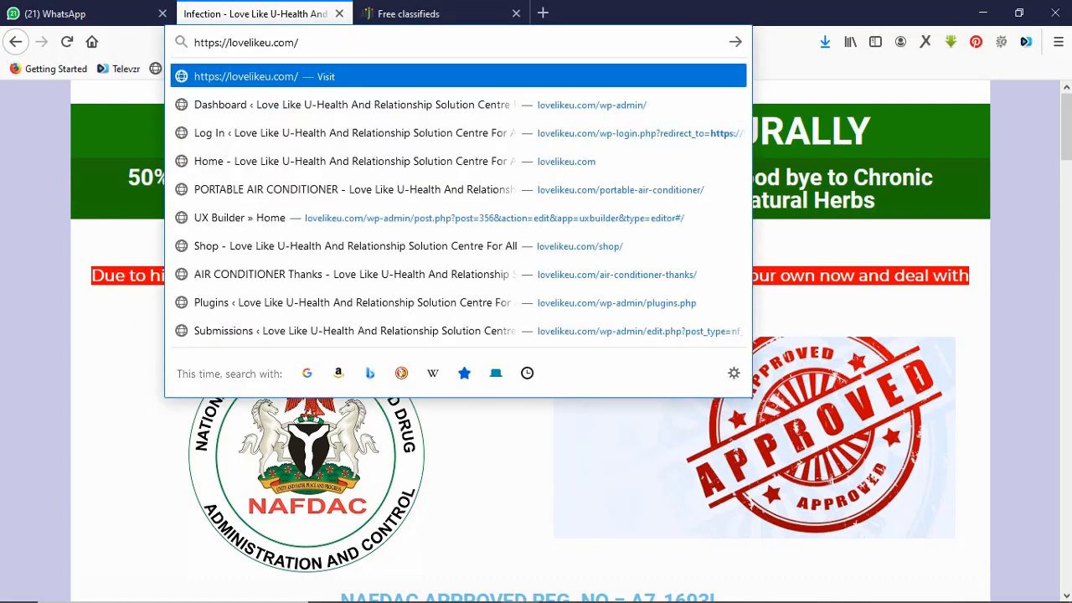
type("wp-admin/")
key("Return")
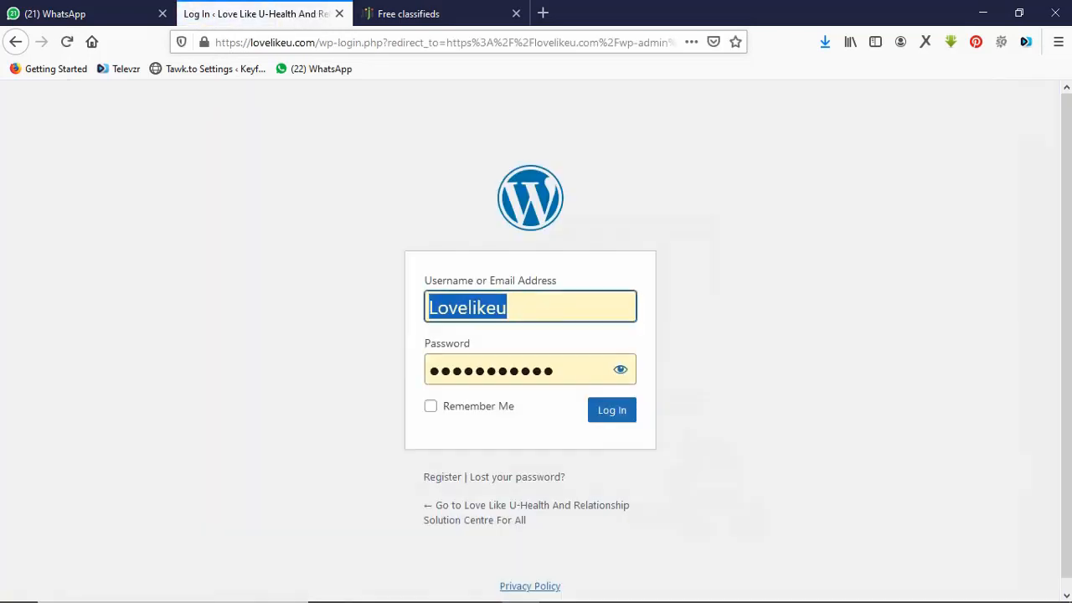
left_click(612, 410)
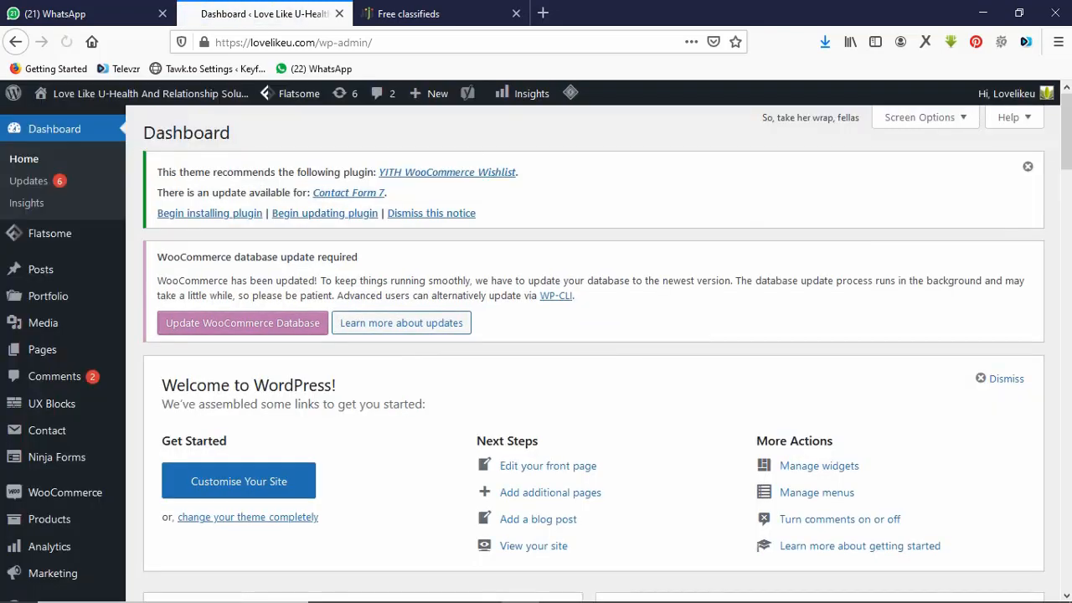
Replace the taye.com line in the Notepad outline with a phone number.
mouse_move(673, 599)
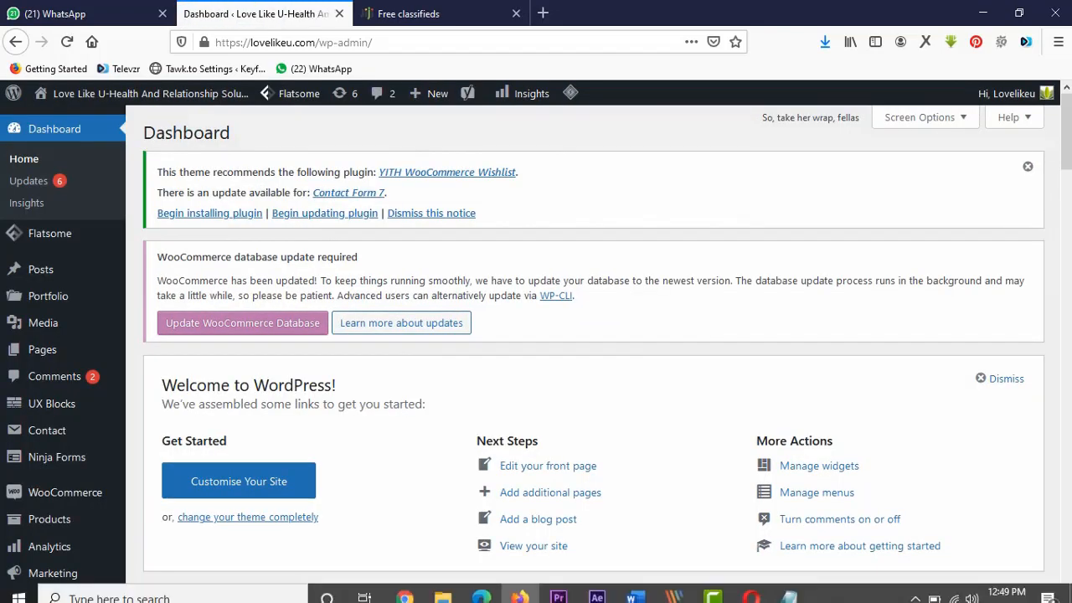
left_click(789, 587)
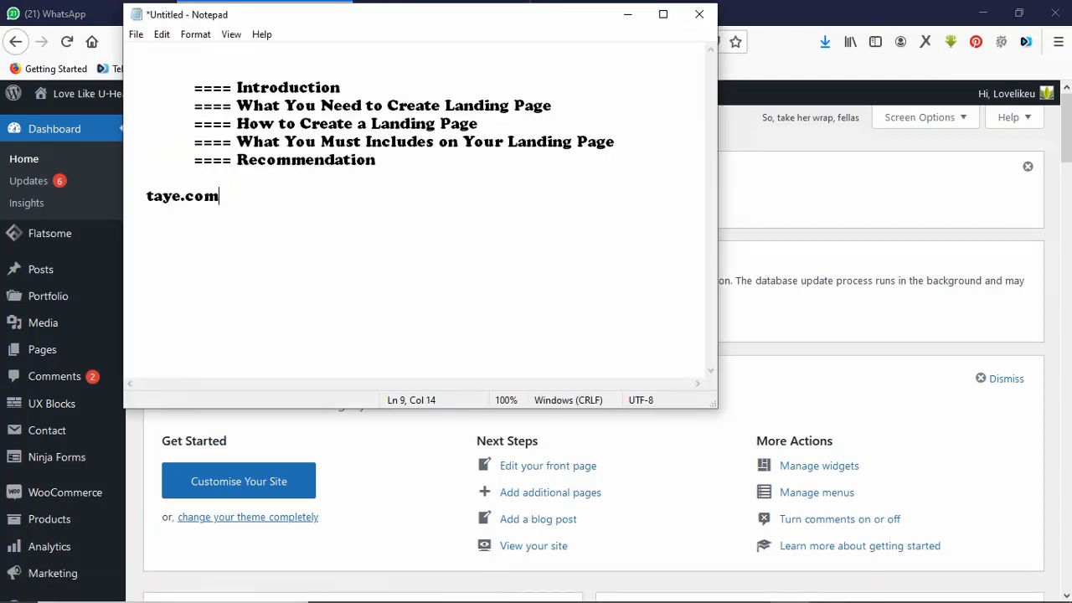
key("BackSpace")
key("BackSpace")
key("BackSpace")
key("BackSpace")
key("BackSpace")
key("BackSpace")
key("BackSpace")
key("BackSpace")
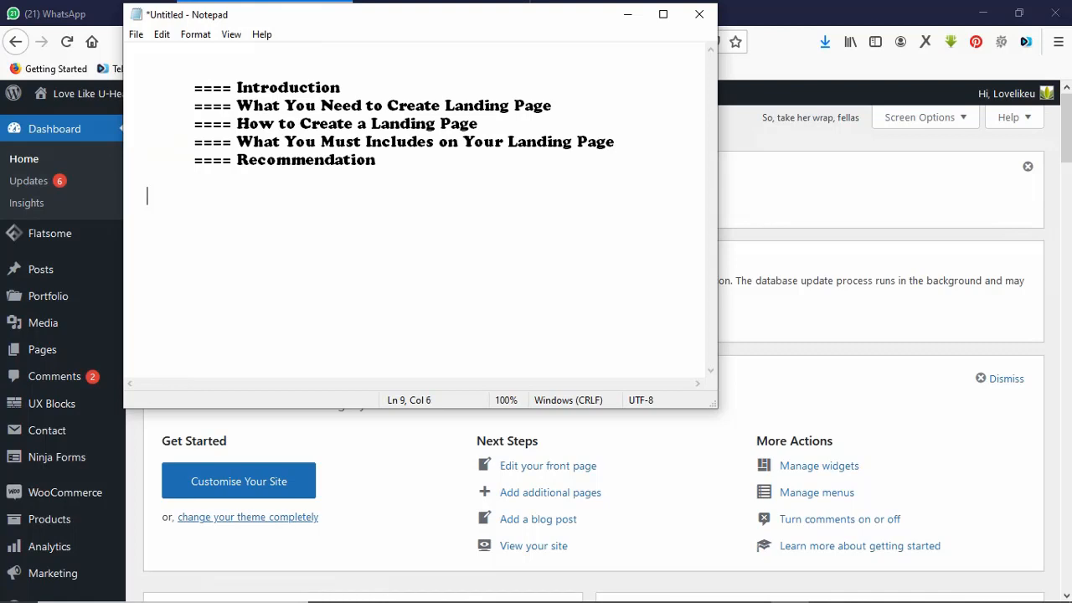
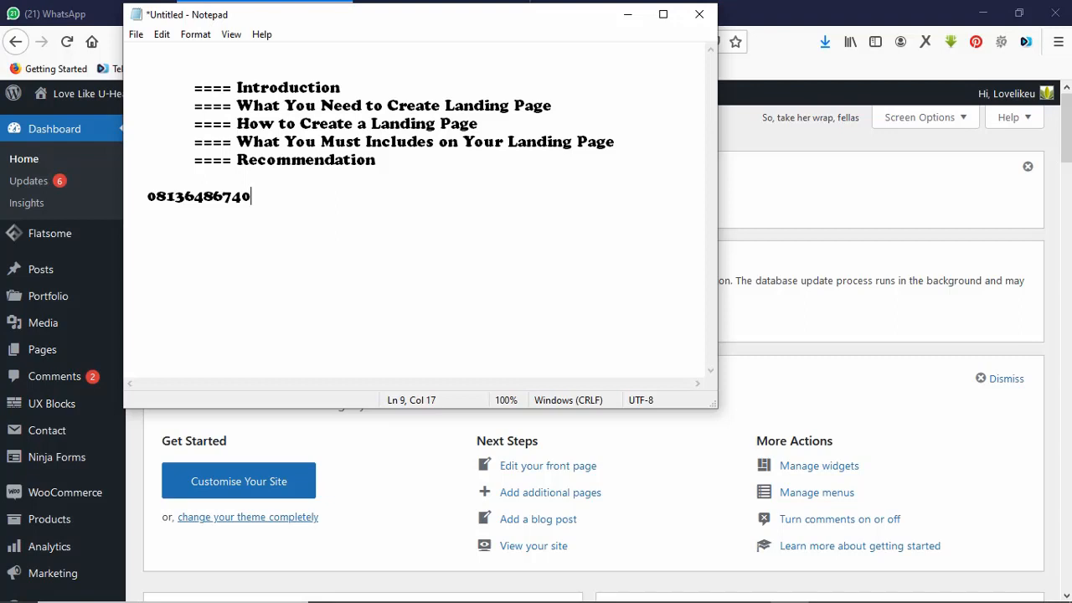
key("alt+Tab")
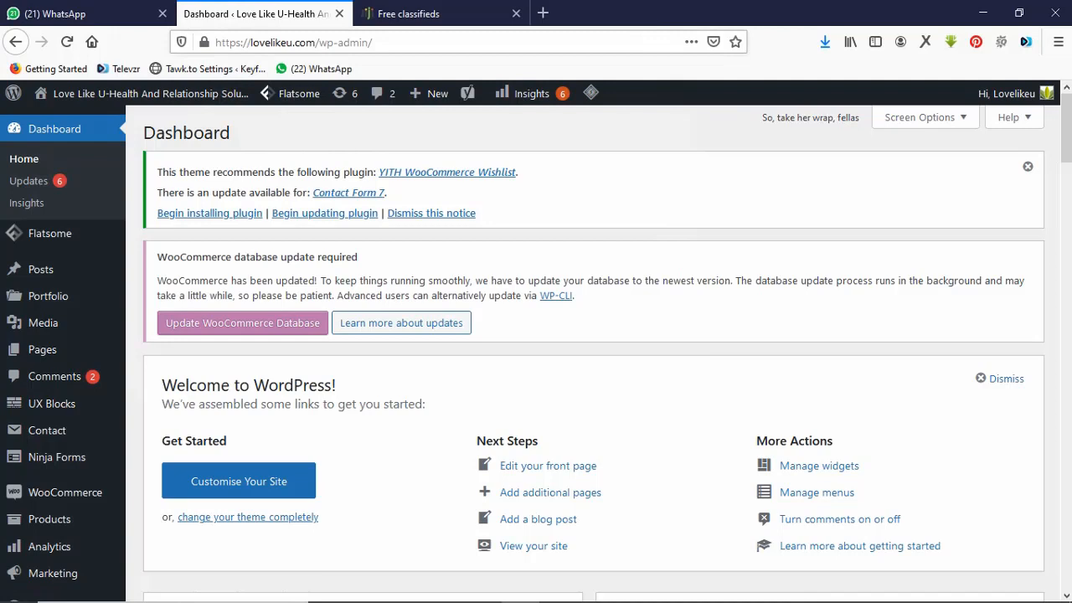
Show the admin bar's + New dropdown of content types on the lovelikeu.com Dashboard.
key("ctrl+l")
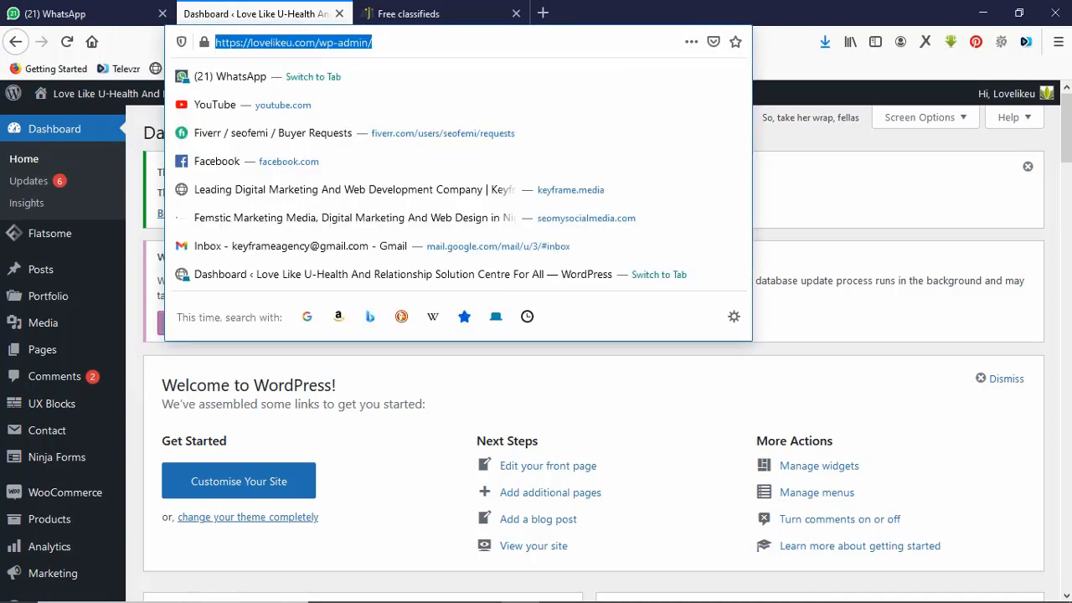
left_click(372, 42)
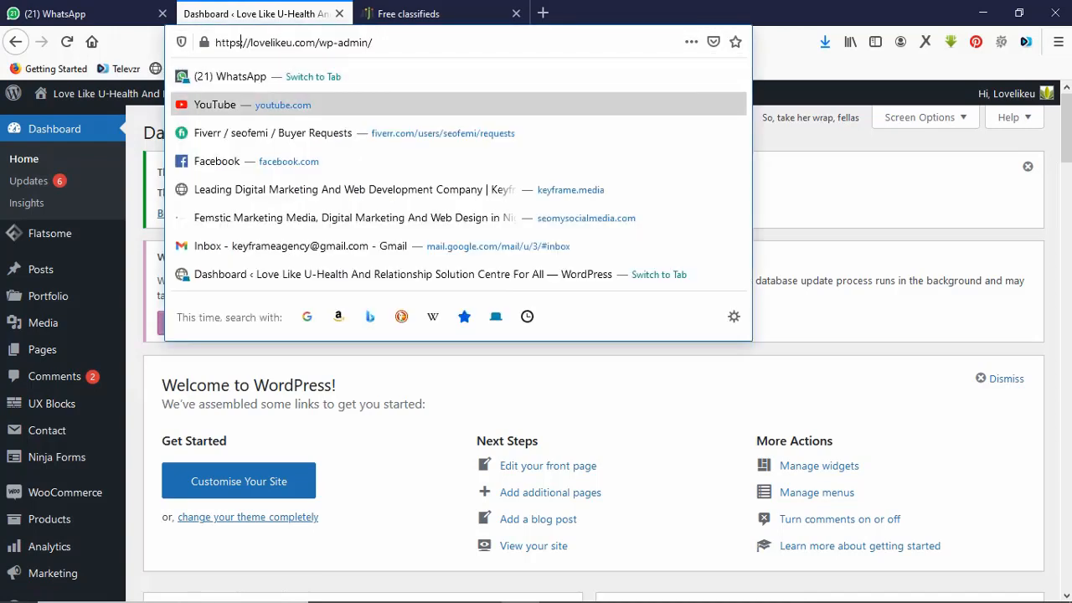
left_click(603, 386)
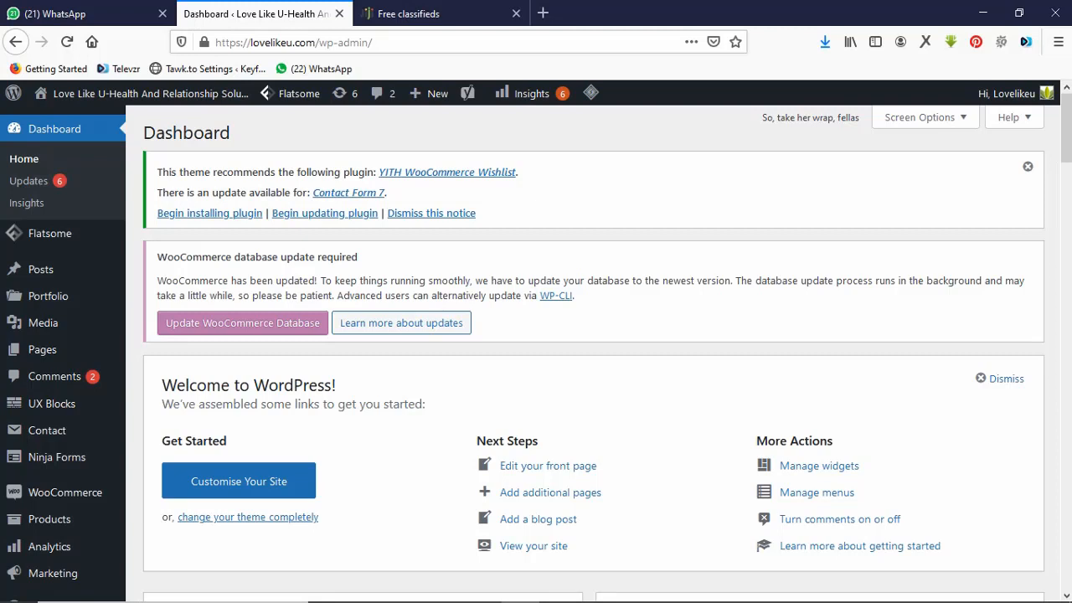
mouse_move(432, 93)
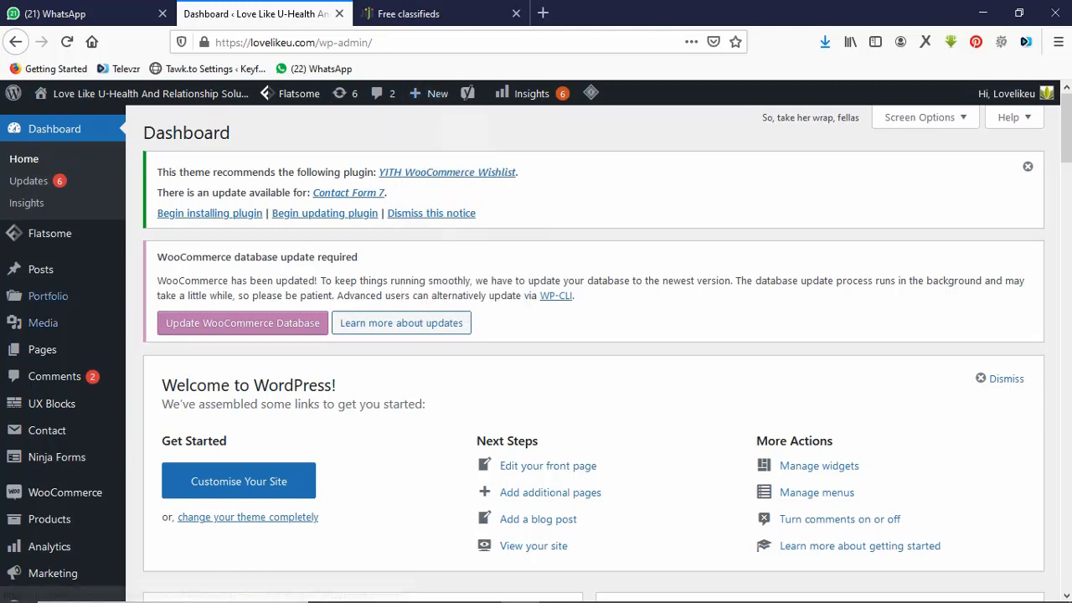
mouse_move(41, 349)
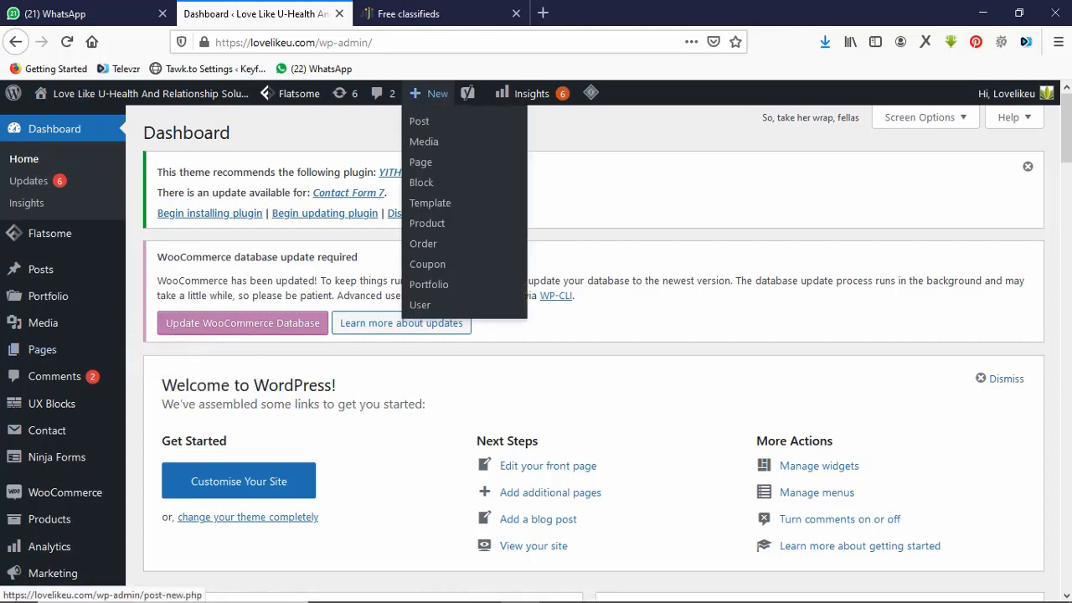
Open a blank Add New Page editor in a new tab, close WhatsApp, and return to Jiji.
right_click(421, 162)
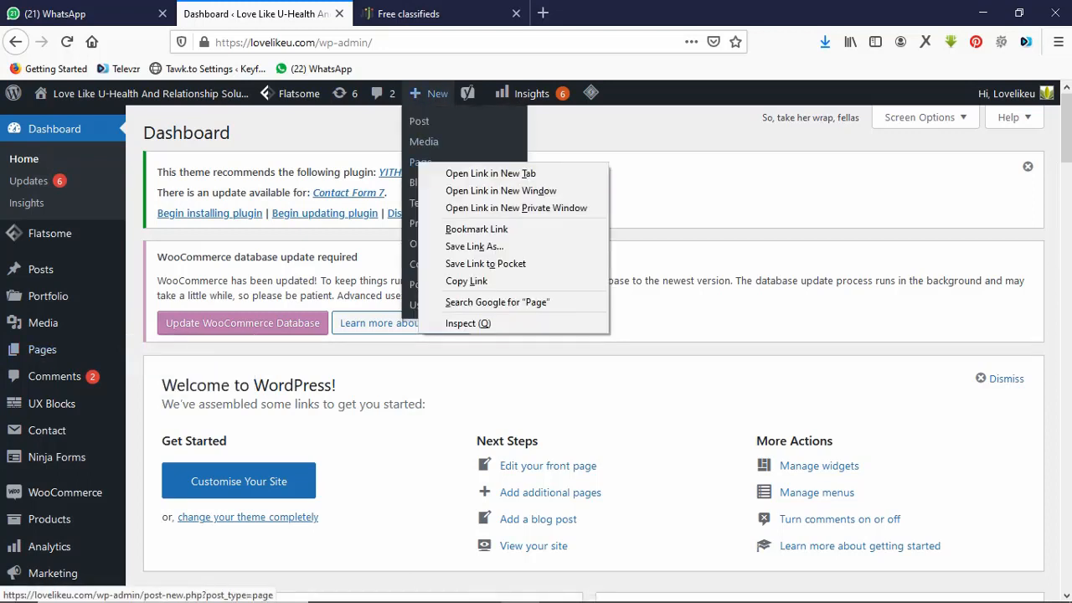
left_click(449, 170)
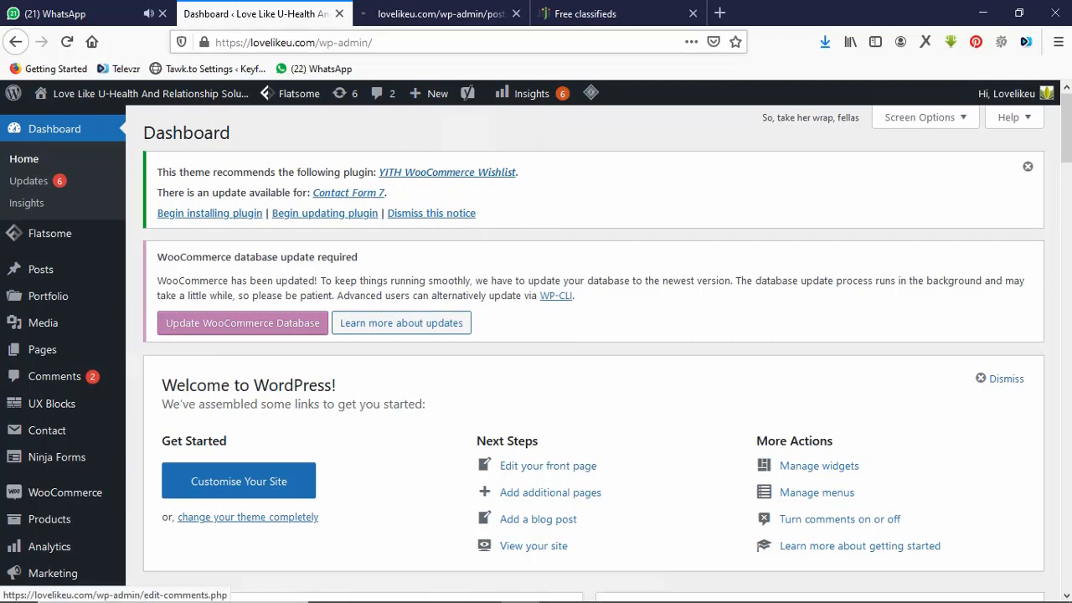
left_click(162, 13)
left_click(243, 14)
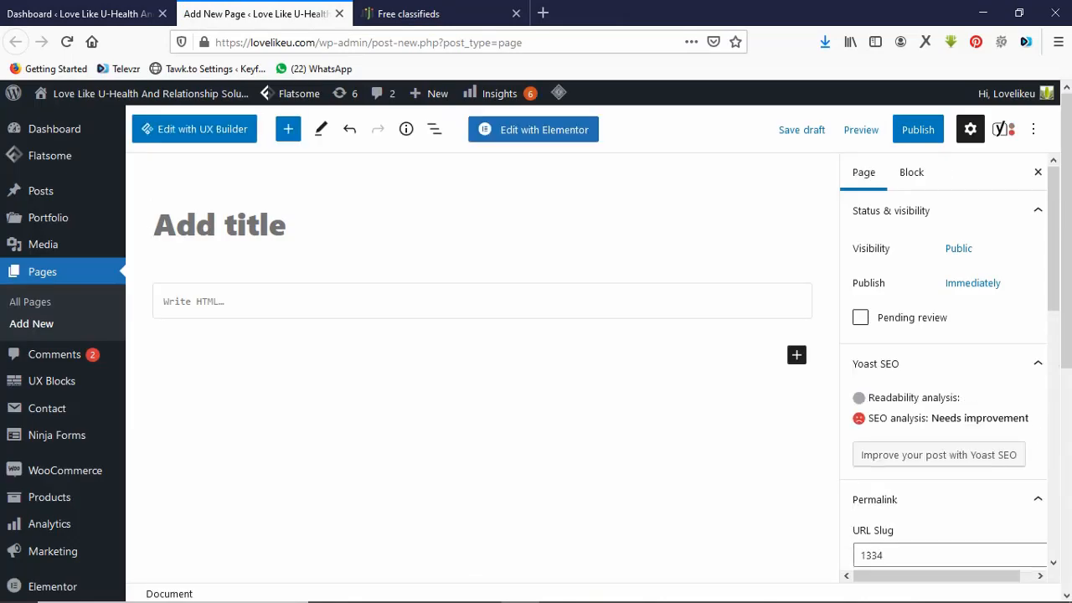
left_click(436, 13)
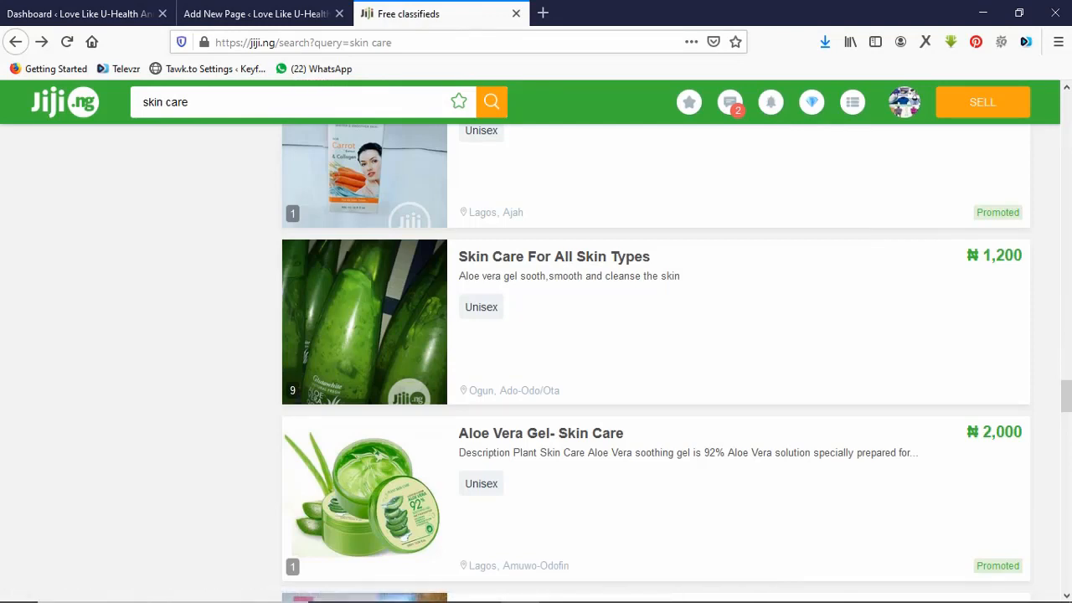
Open the Jiji Germine Skin Care Lotion listing in its own tab.
scroll(655, 363, "up", 3)
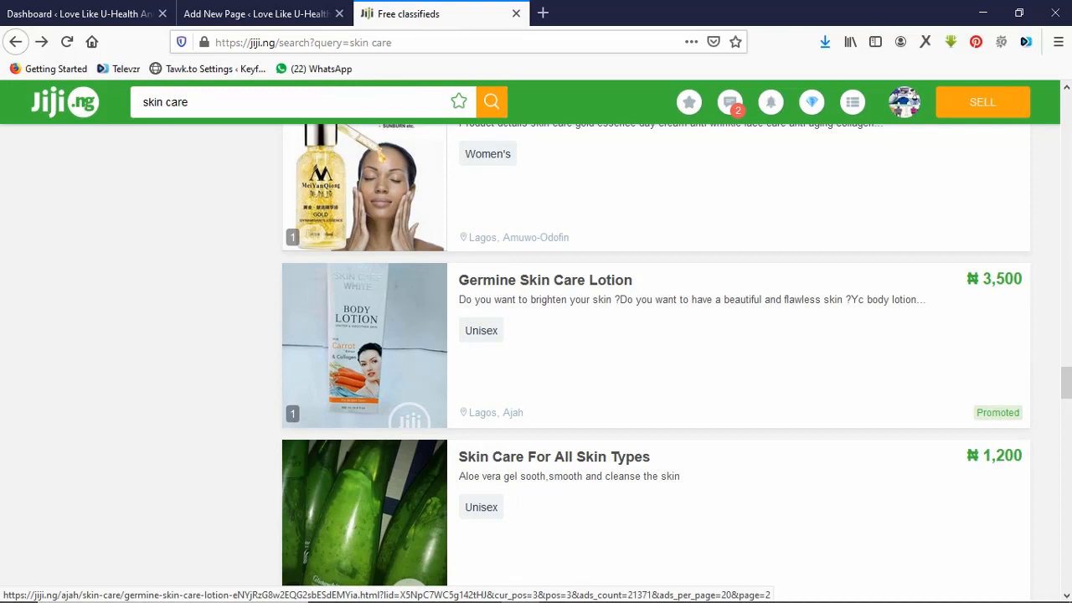
right_click(534, 282)
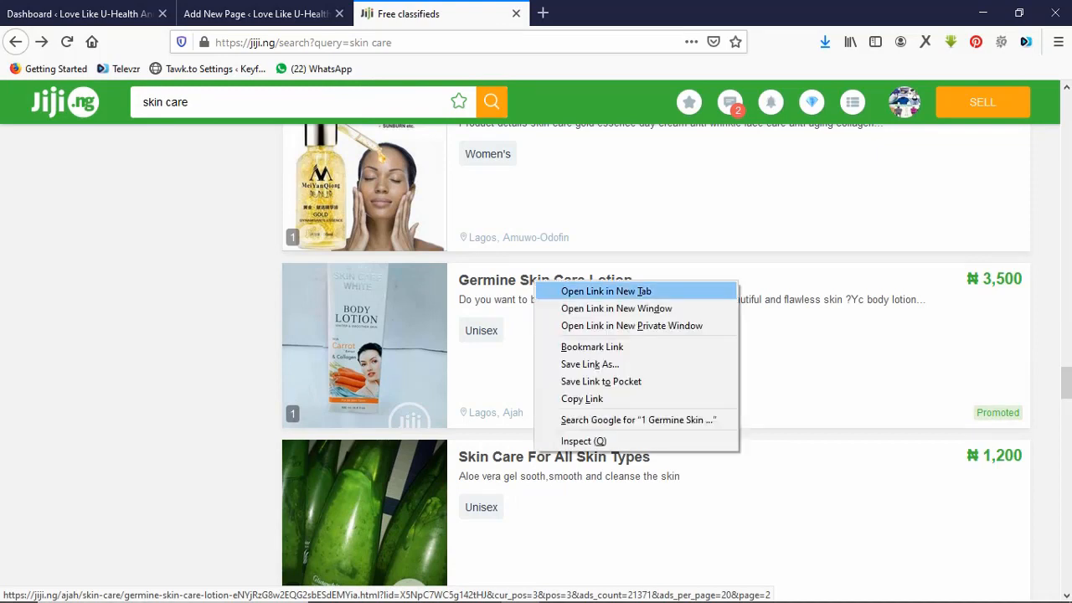
left_click(605, 291)
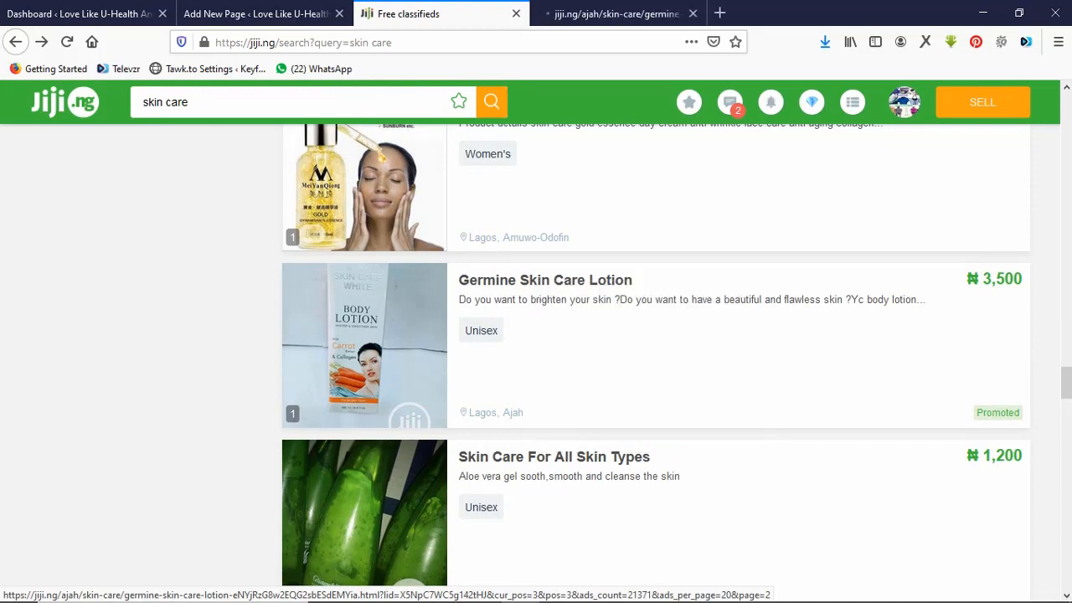
key("ctrl+Tab")
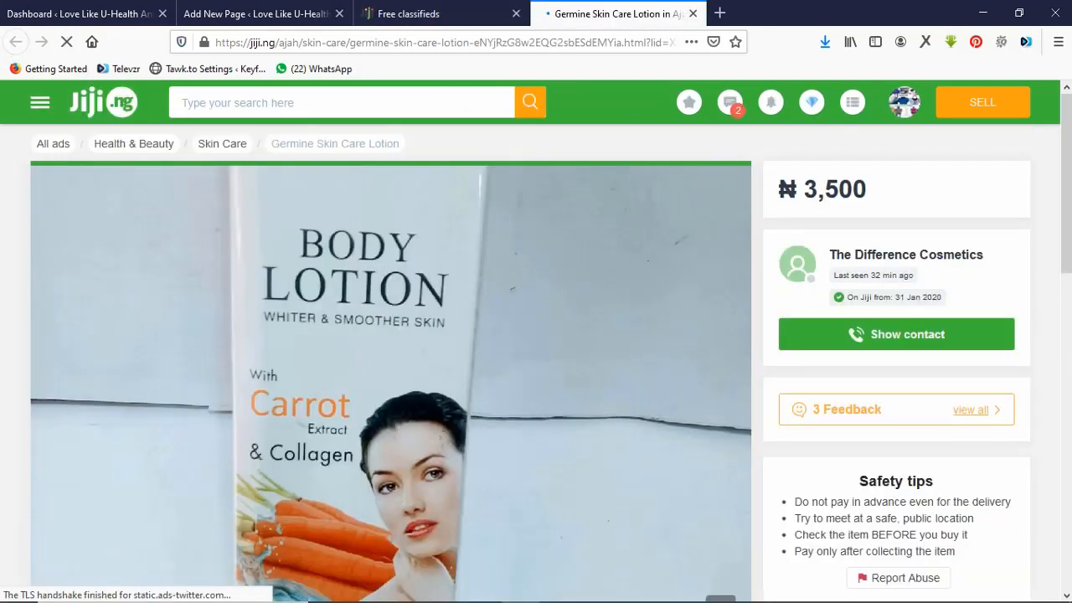
Select 'Germine Skin Care' in the listing title and return to the WordPress page draft.
scroll(536, 360, "down", 5)
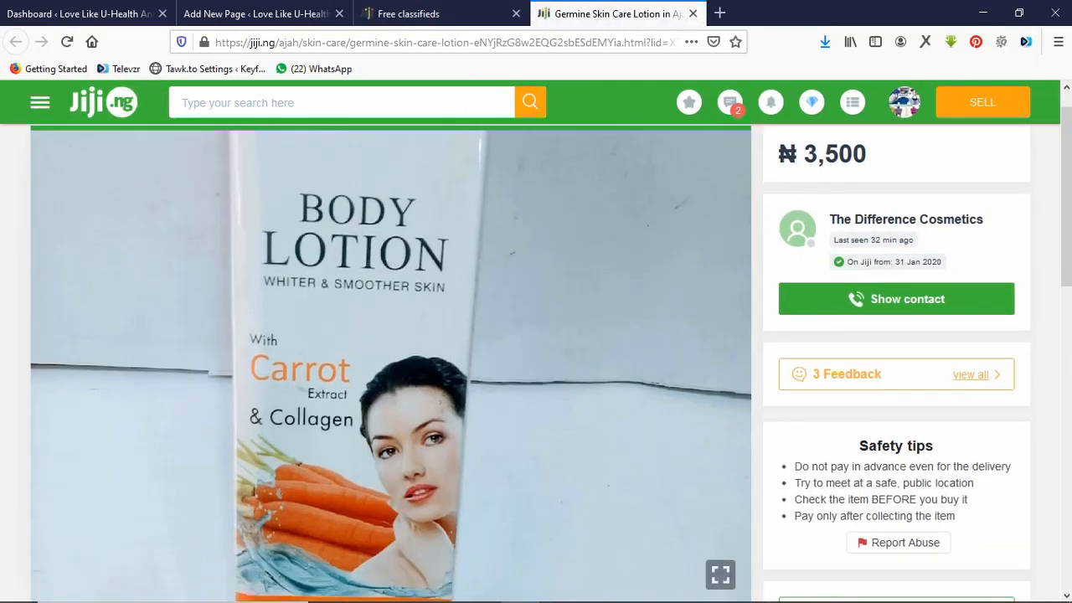
scroll(536, 360, "down", 3)
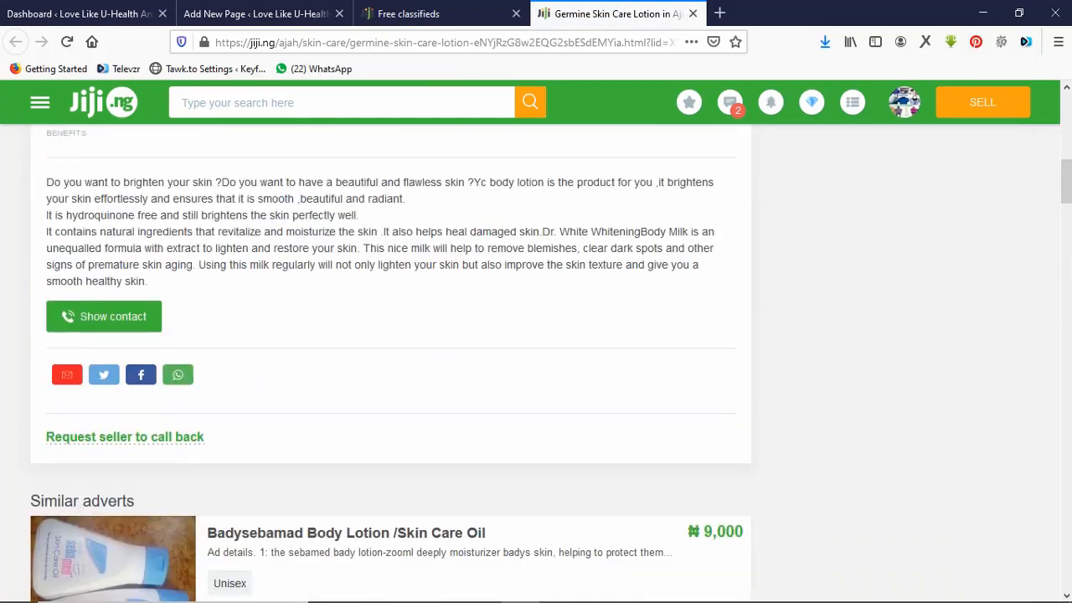
scroll(536, 360, "up", 6)
scroll(536, 360, "down", 1)
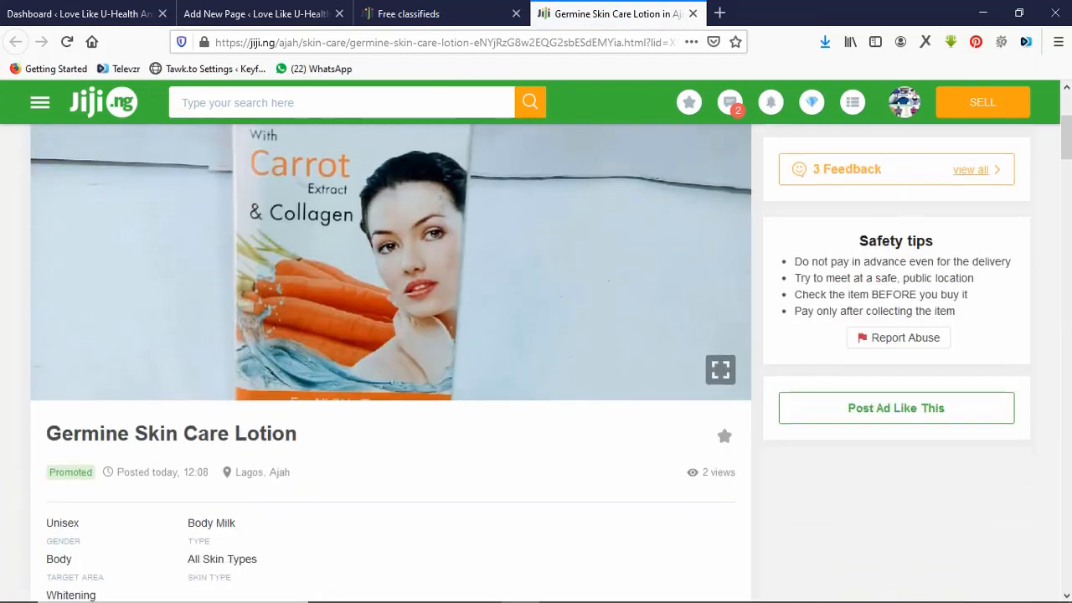
scroll(536, 360, "up", 4)
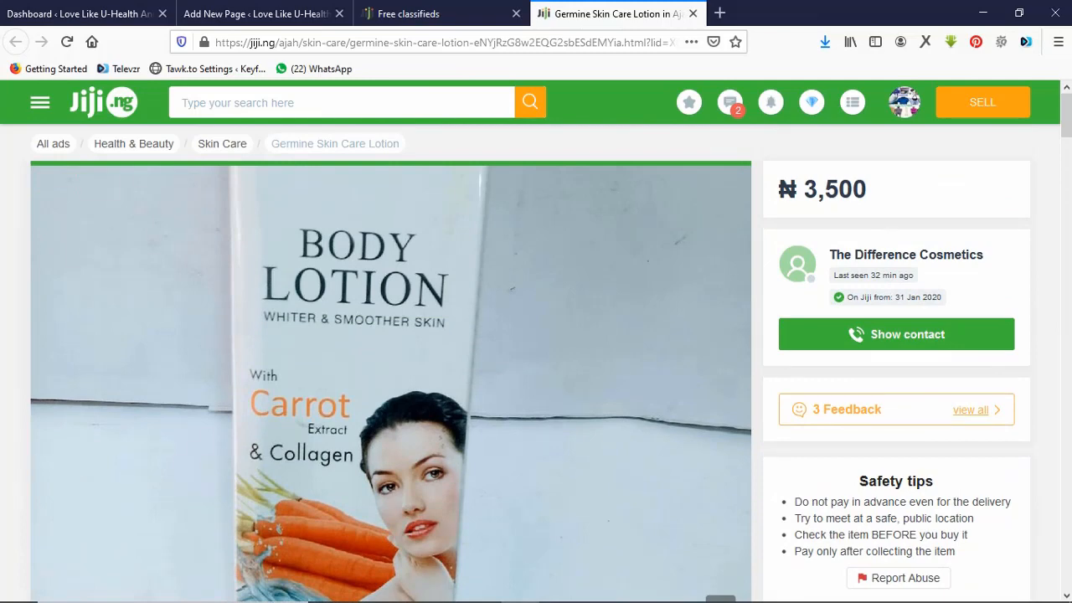
scroll(536, 361, "down", 5)
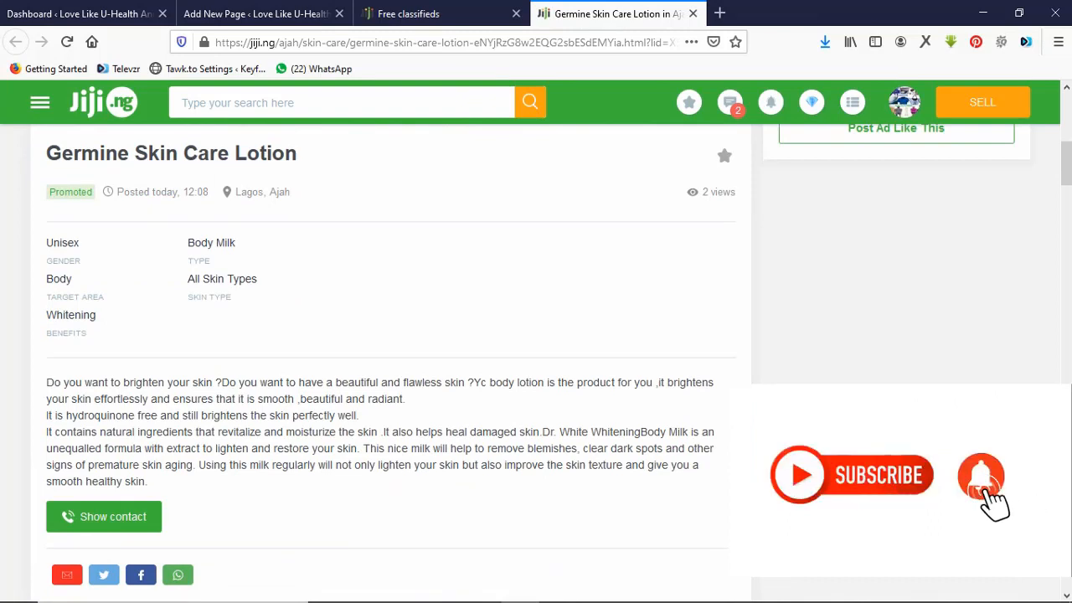
left_click_drag(229, 153, 46, 153)
key("ctrl+c")
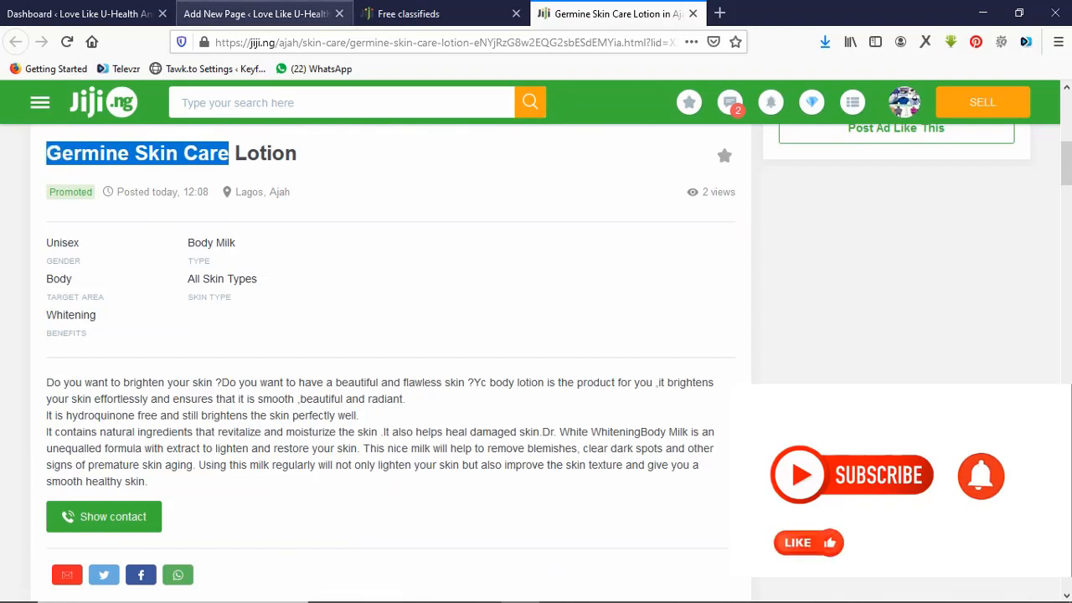
left_click(256, 15)
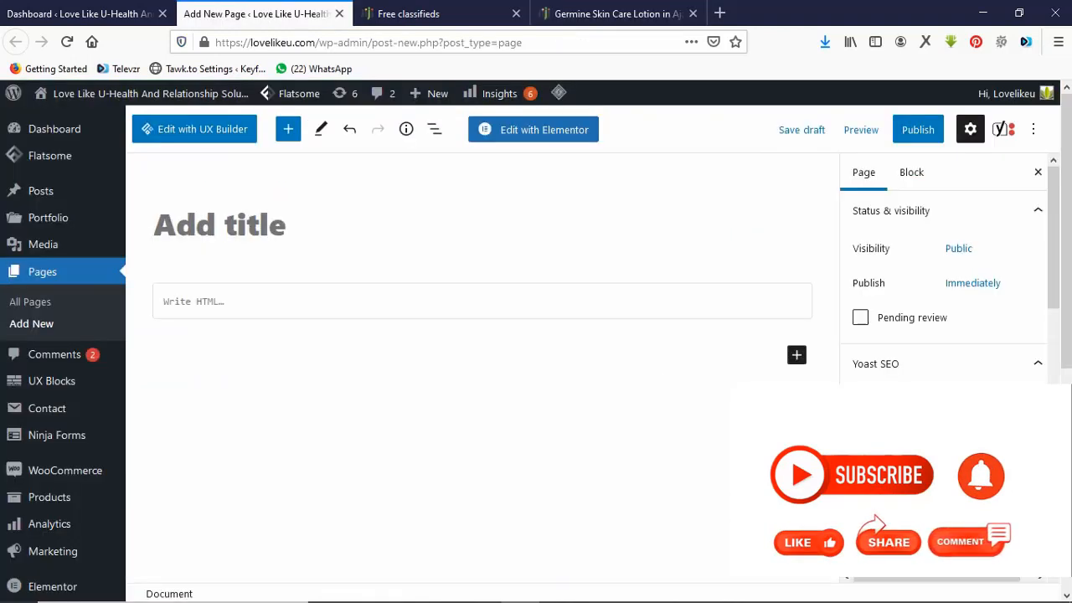
Paste 'Germine Skin Care' as the page title and publish the page.
key("ctrl+v")
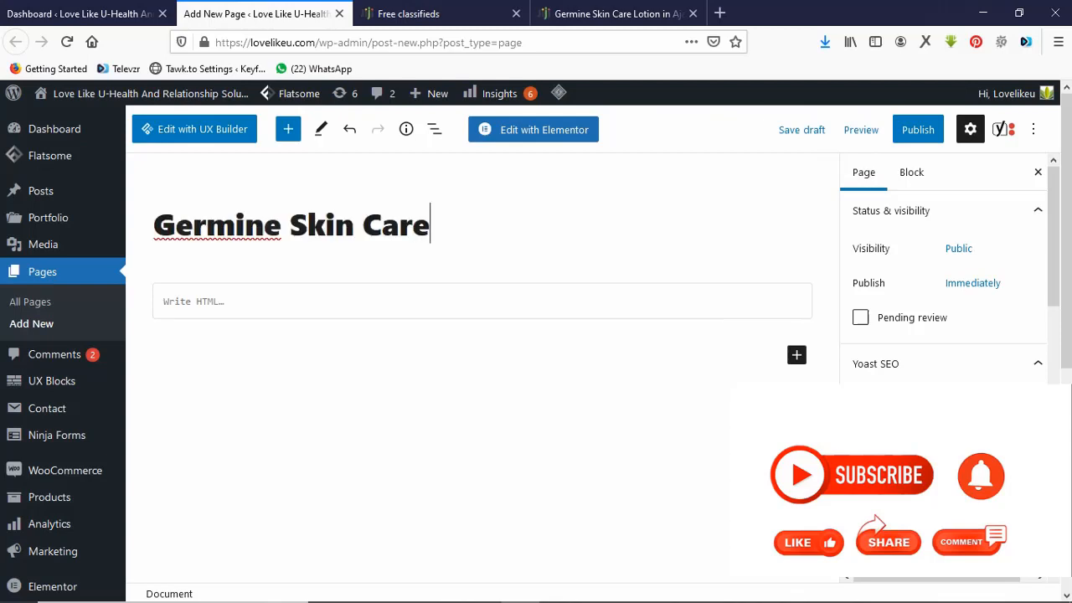
left_click(917, 129)
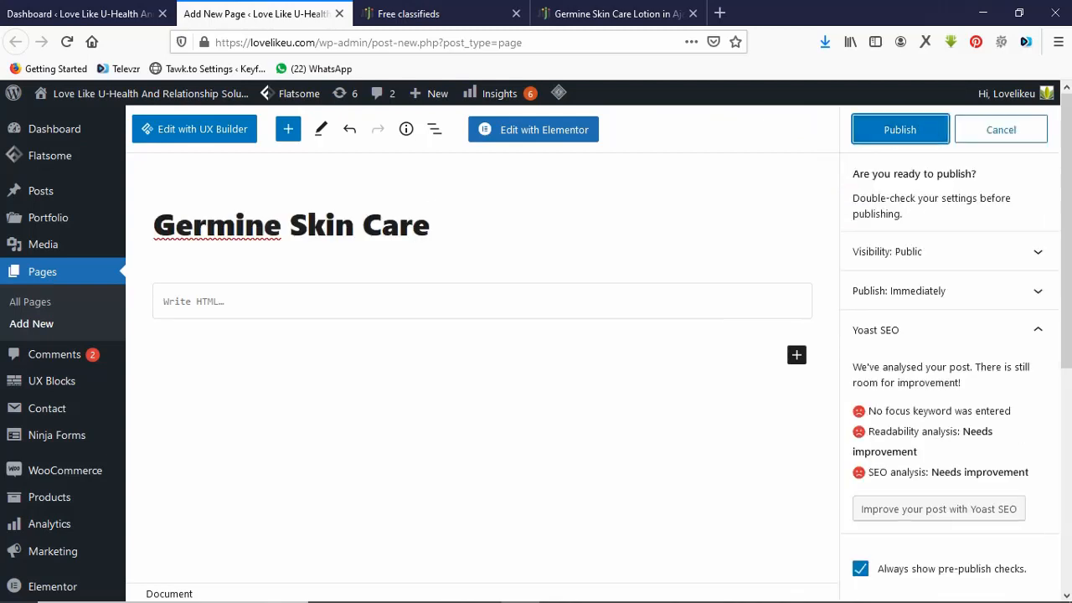
left_click(901, 129)
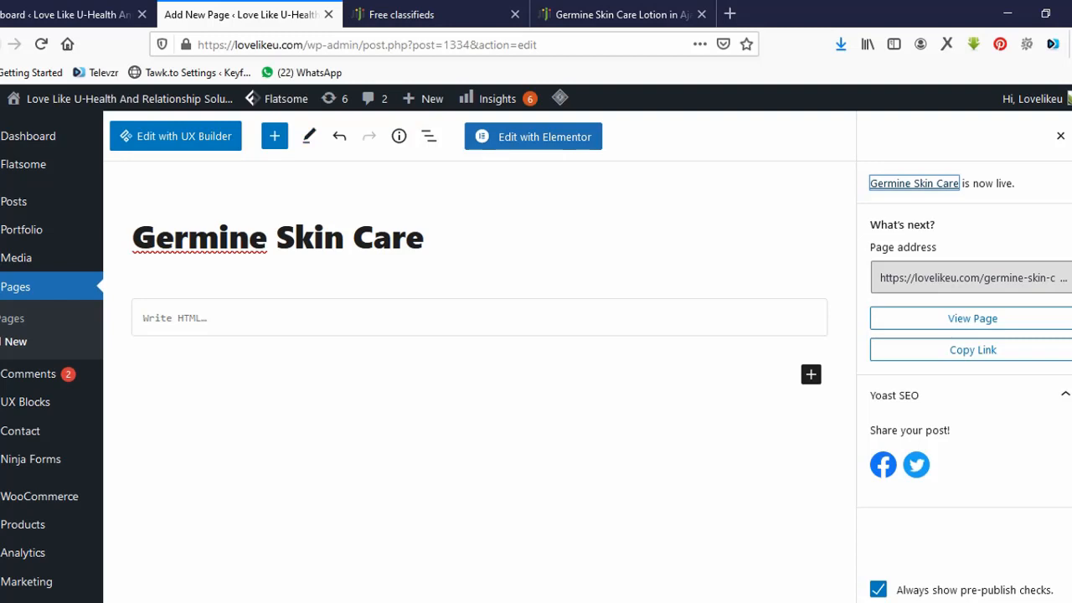
Search Plugins > Add New for 'element' to find Elementor, then return to the page editor.
left_click(67, 14)
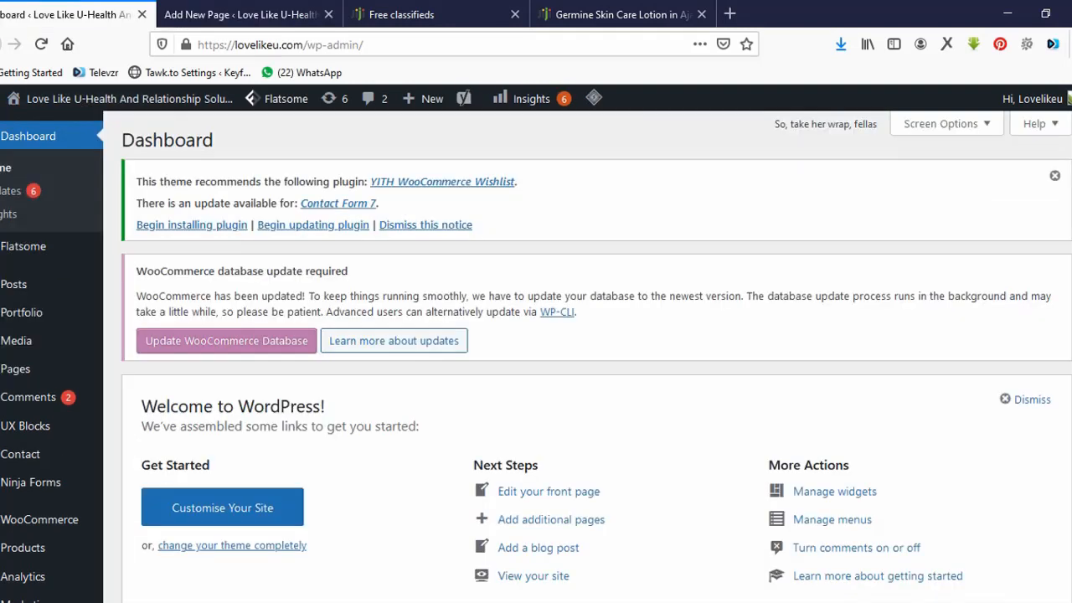
mouse_move(34, 482)
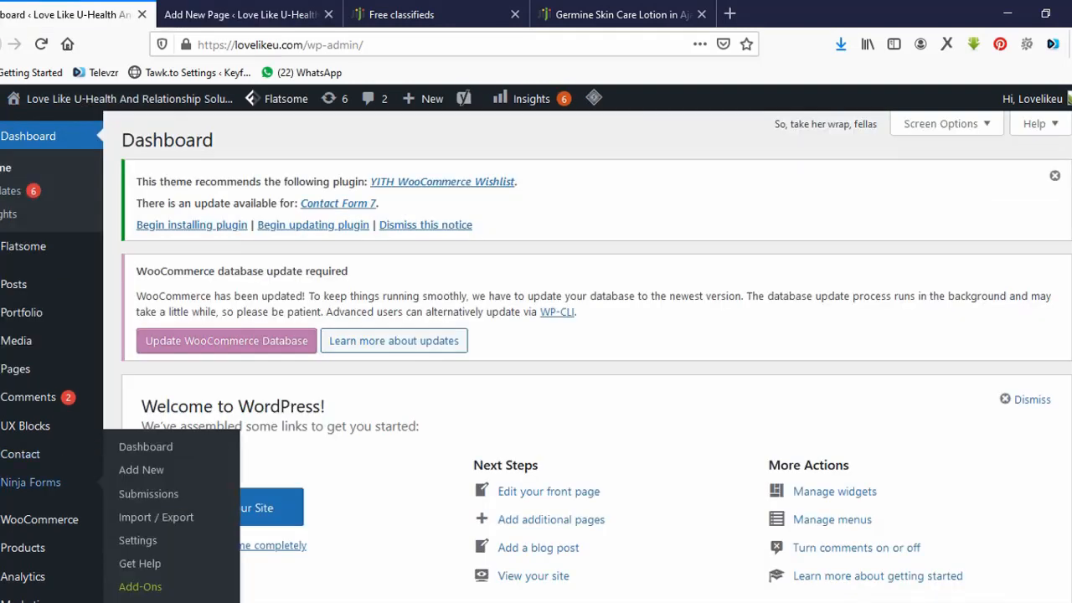
scroll(33, 473, "down", 5)
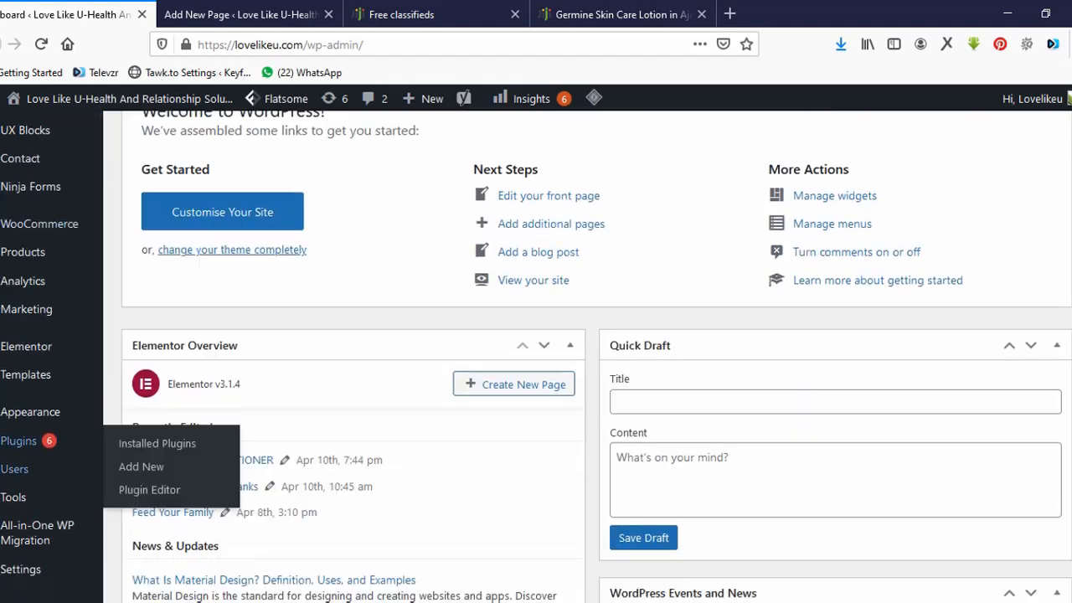
mouse_move(19, 440)
left_click(140, 467)
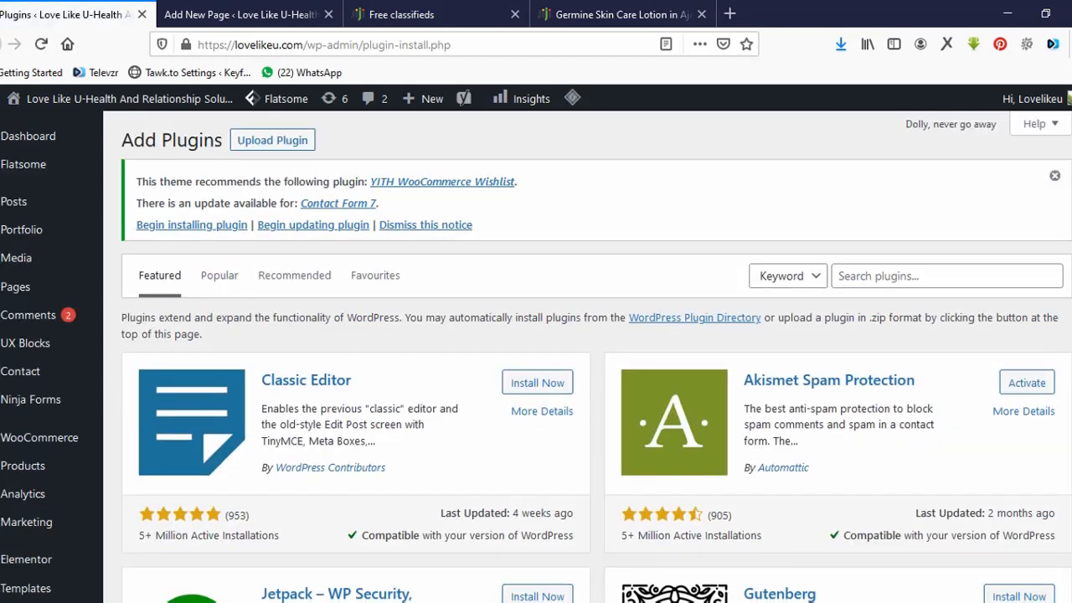
left_click(946, 277)
type("e")
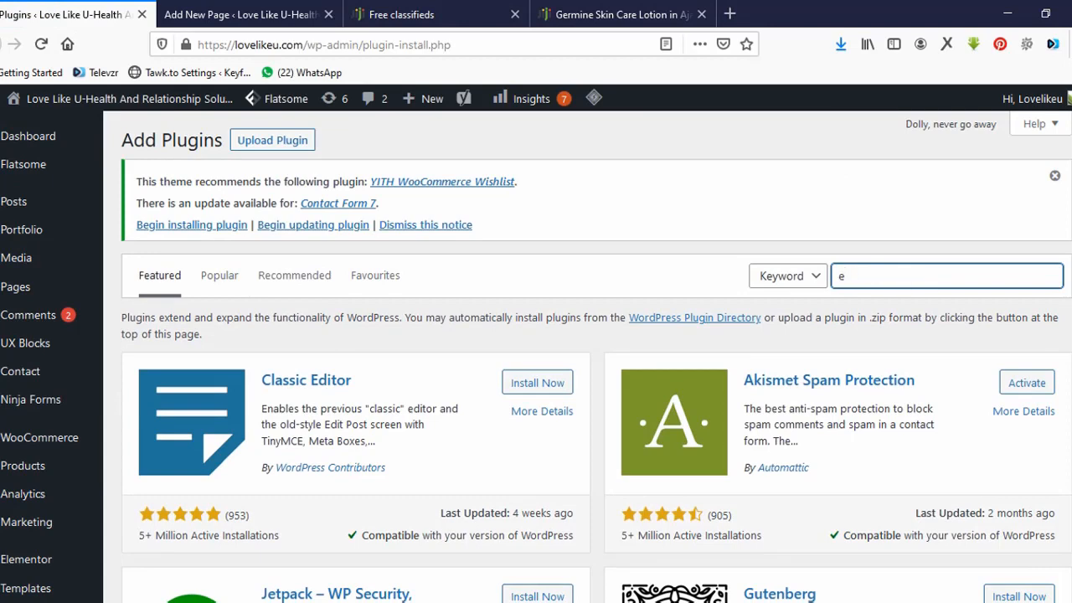
type("lement")
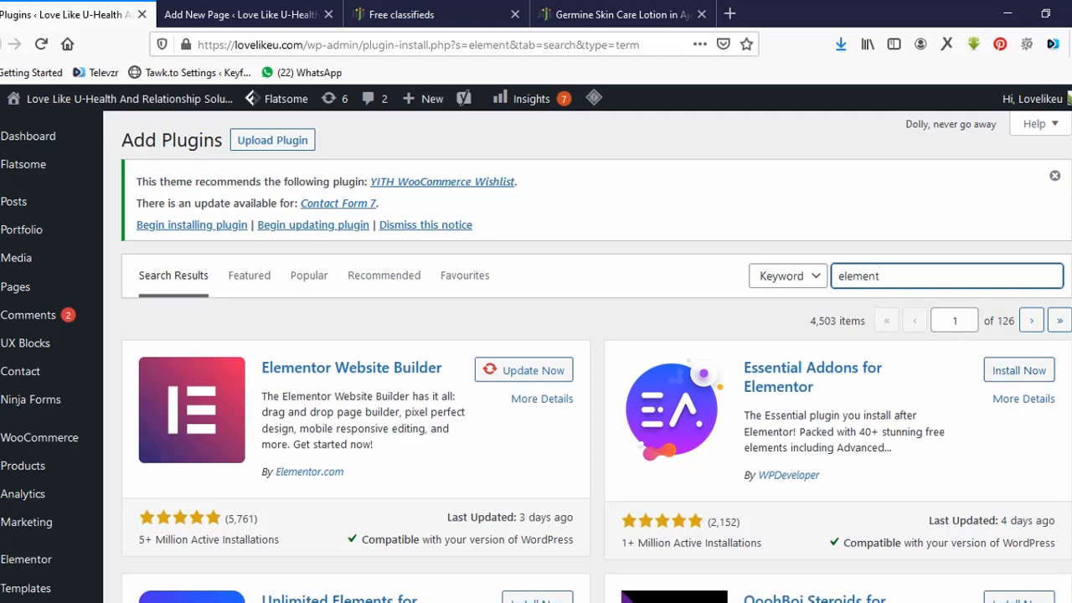
key("ctrl+Tab")
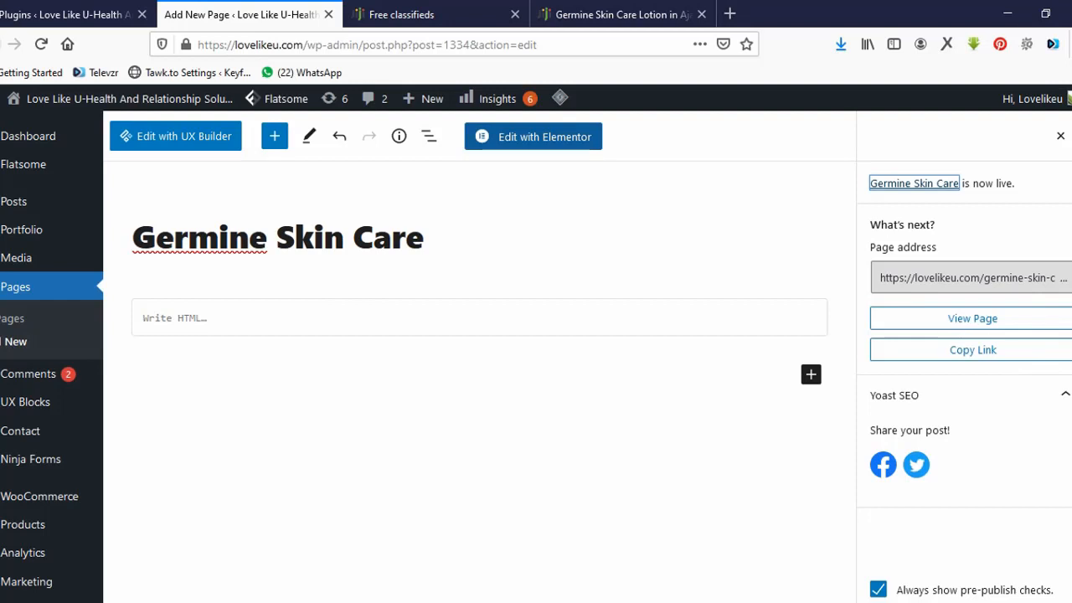
Open Germine Skin Care in Elementor and load the lovelikeu.com homepage in another tab.
left_click(533, 137)
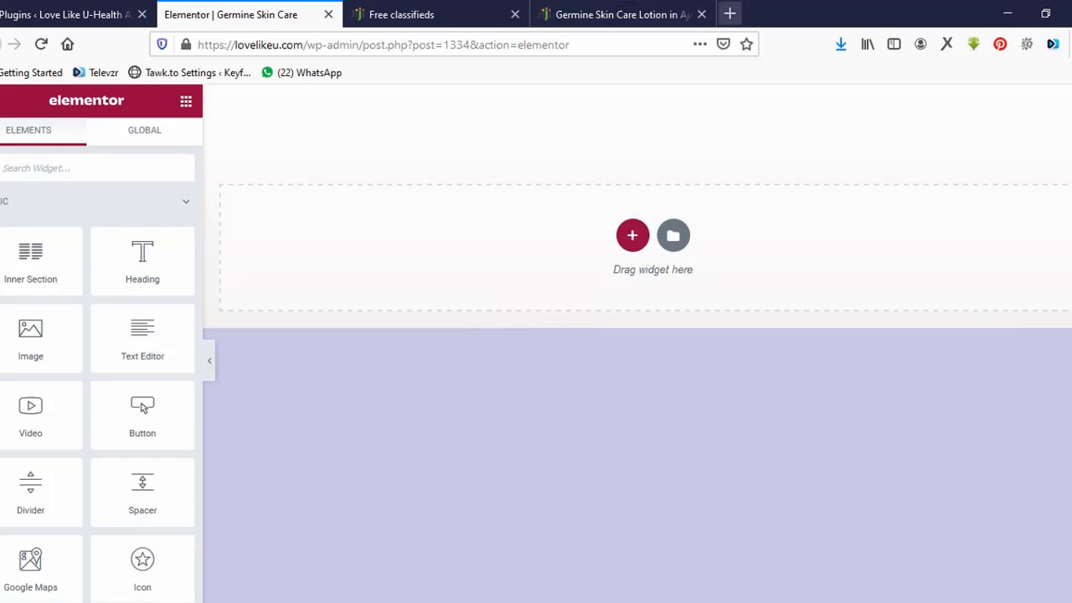
left_click(729, 13)
type("lovelikeu.com/")
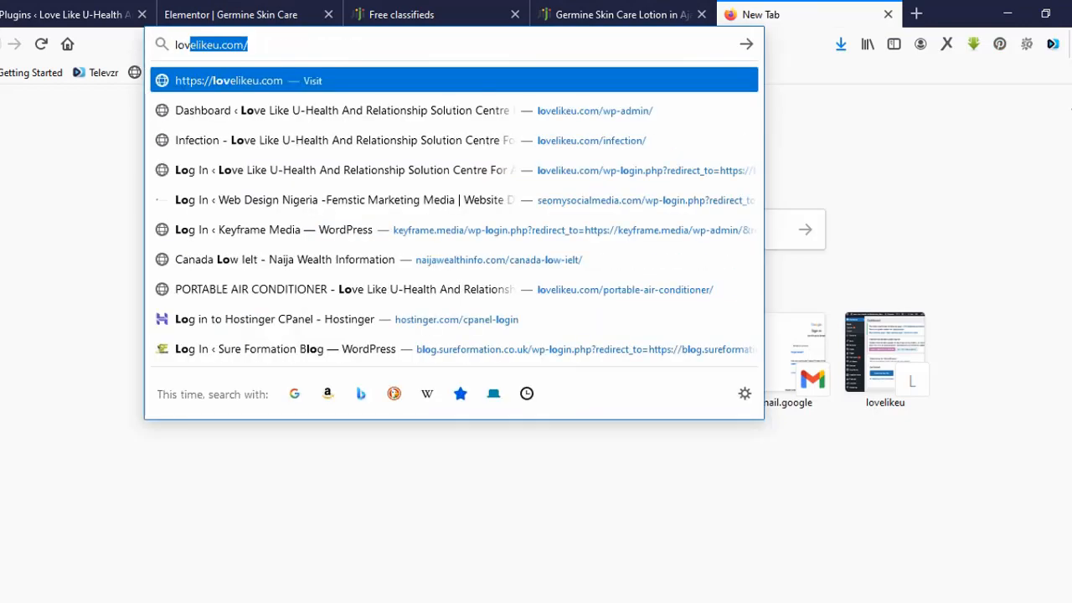
key("Return")
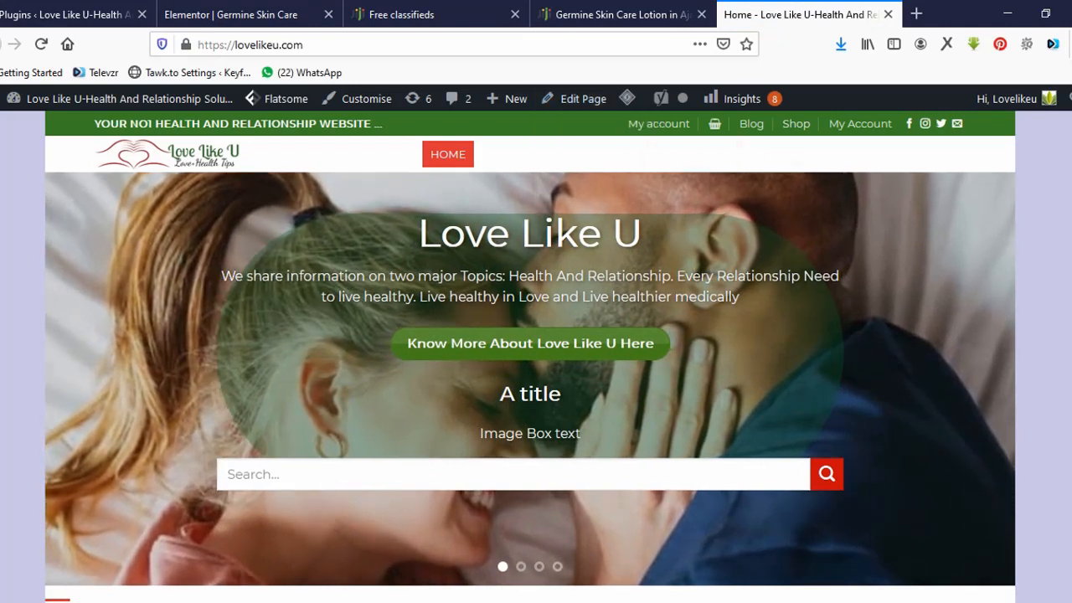
left_click(239, 15)
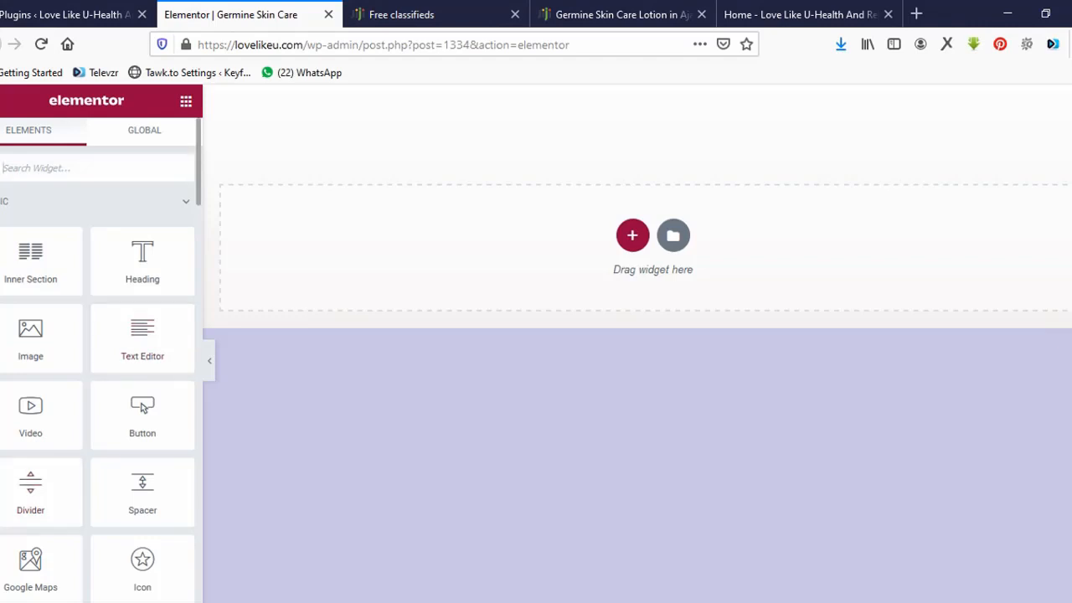
scroll(142, 407, "down", 4)
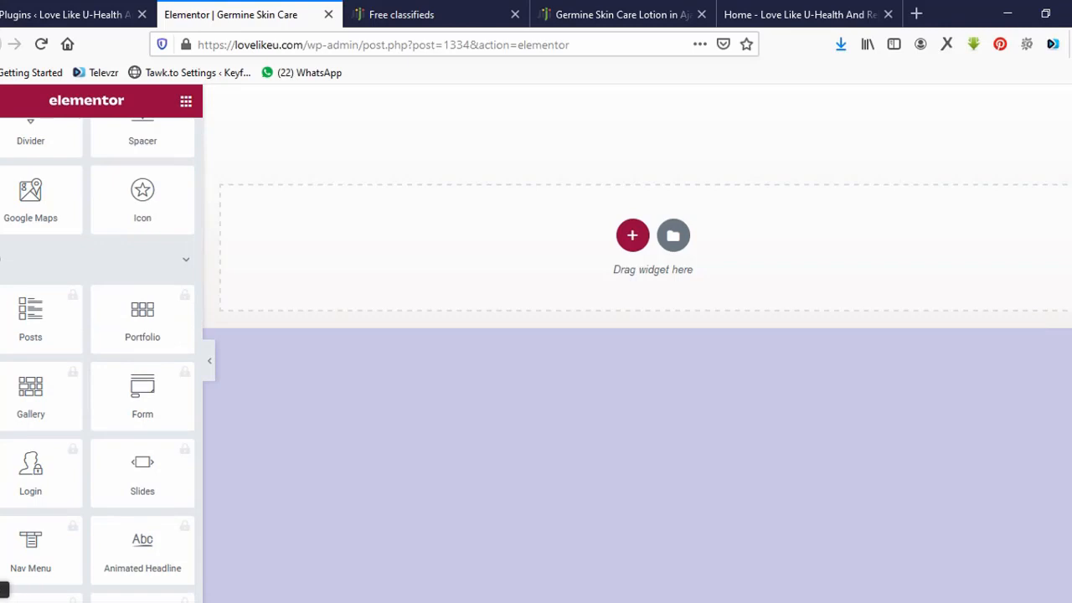
Set the page layout to Elementor Canvas in Elementor's page settings.
left_click(4, 595)
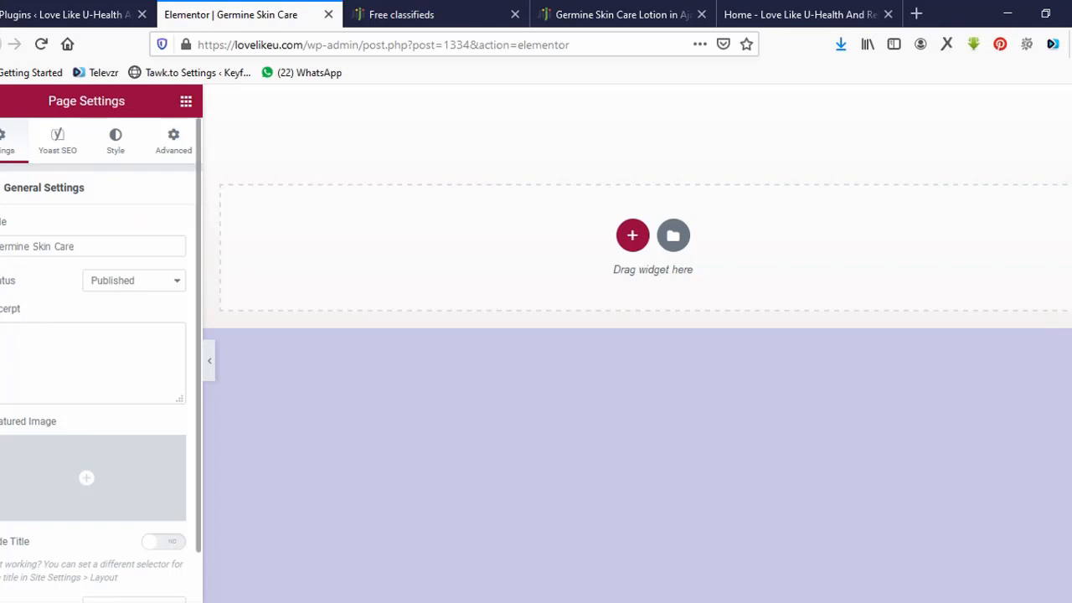
scroll(96, 352, "down", 1)
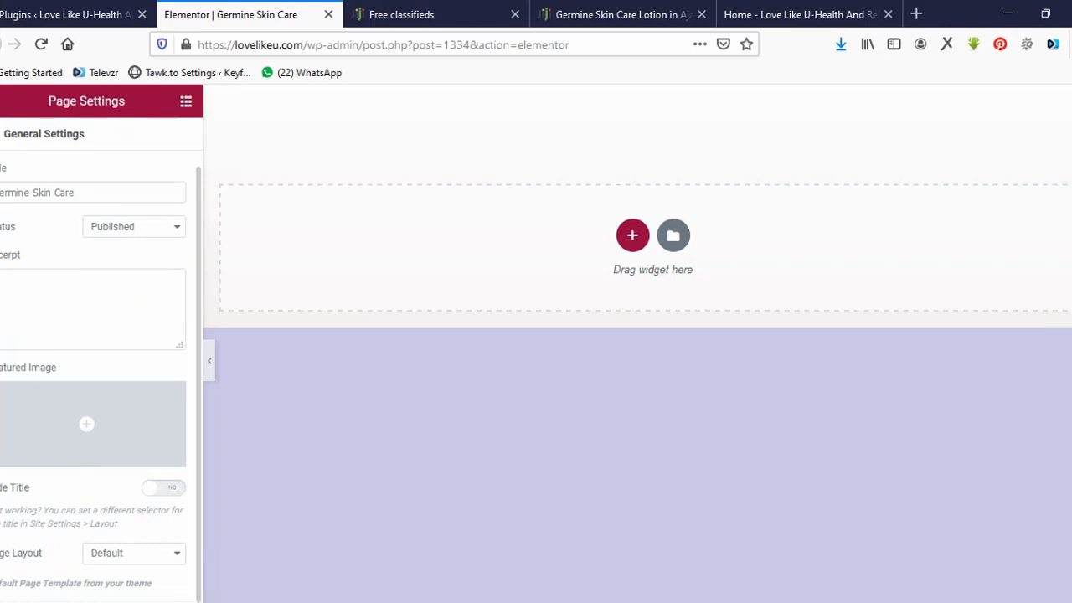
left_click(800, 15)
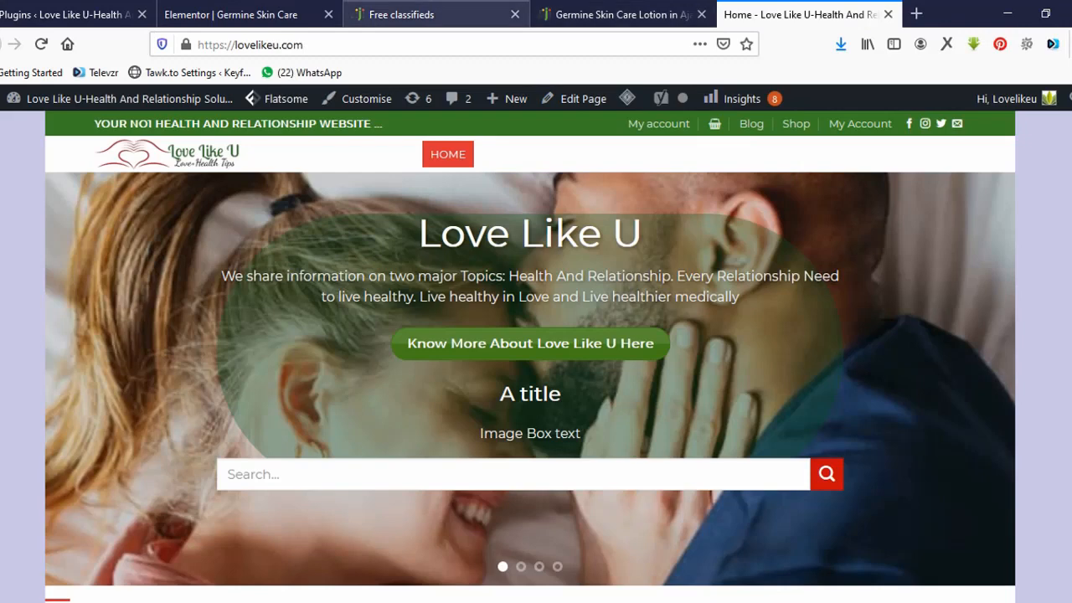
left_click(230, 14)
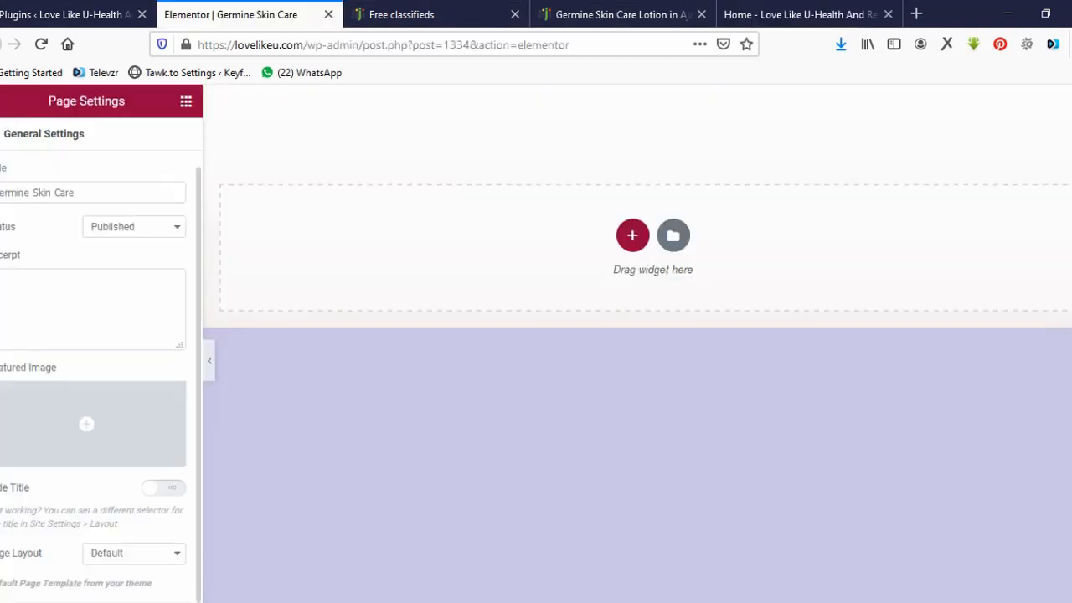
left_click(134, 552)
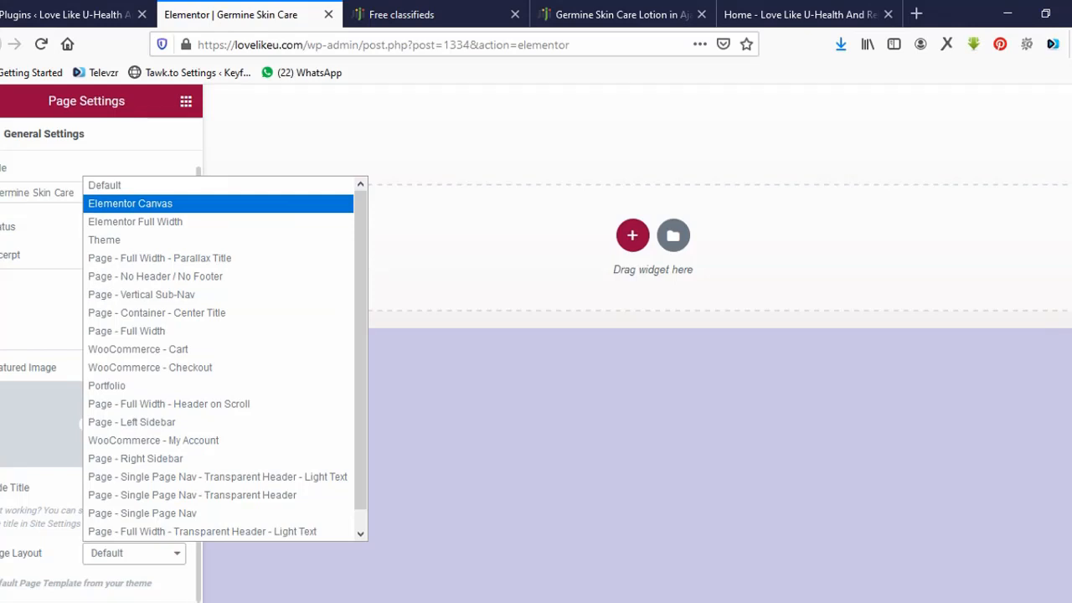
left_click(130, 204)
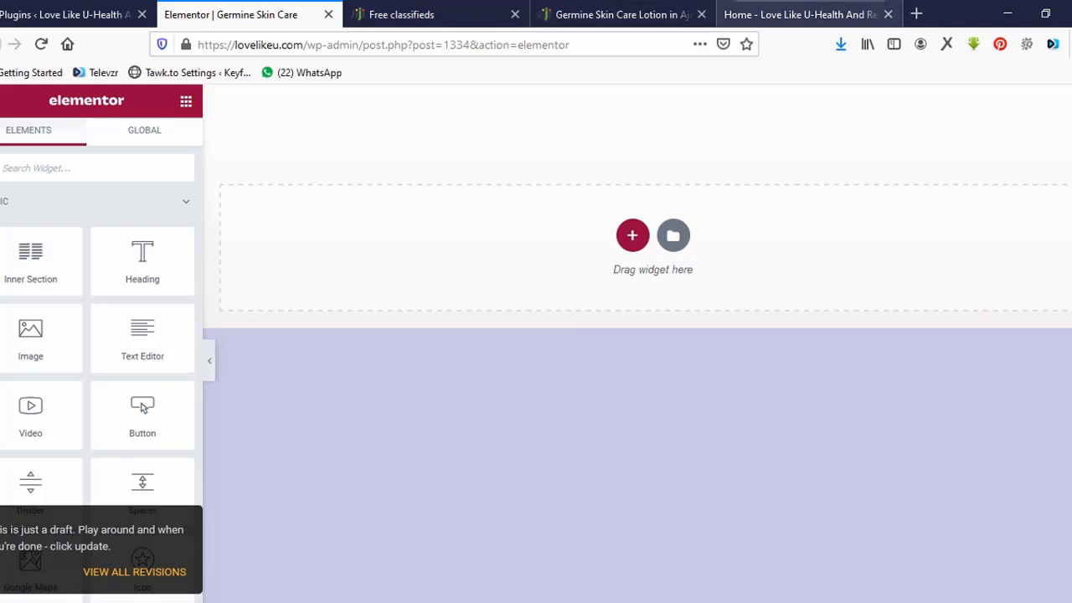
Load the site's Portable Air Conditioner page, then return to the Germine Skin Care Lotion listing.
left_click(799, 15)
left_click(335, 45)
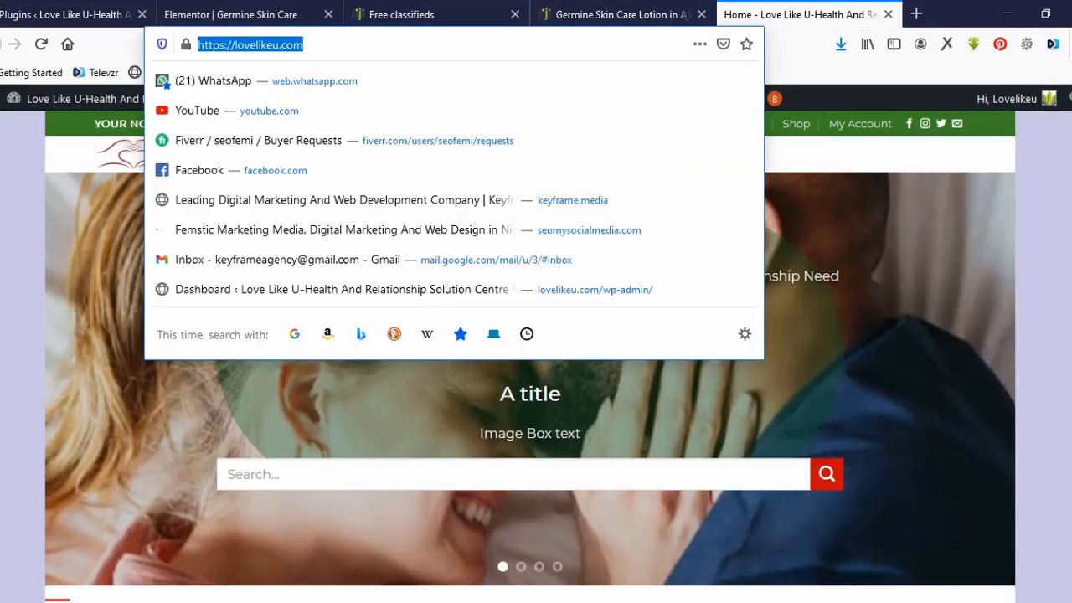
left_click(335, 45)
type("/w")
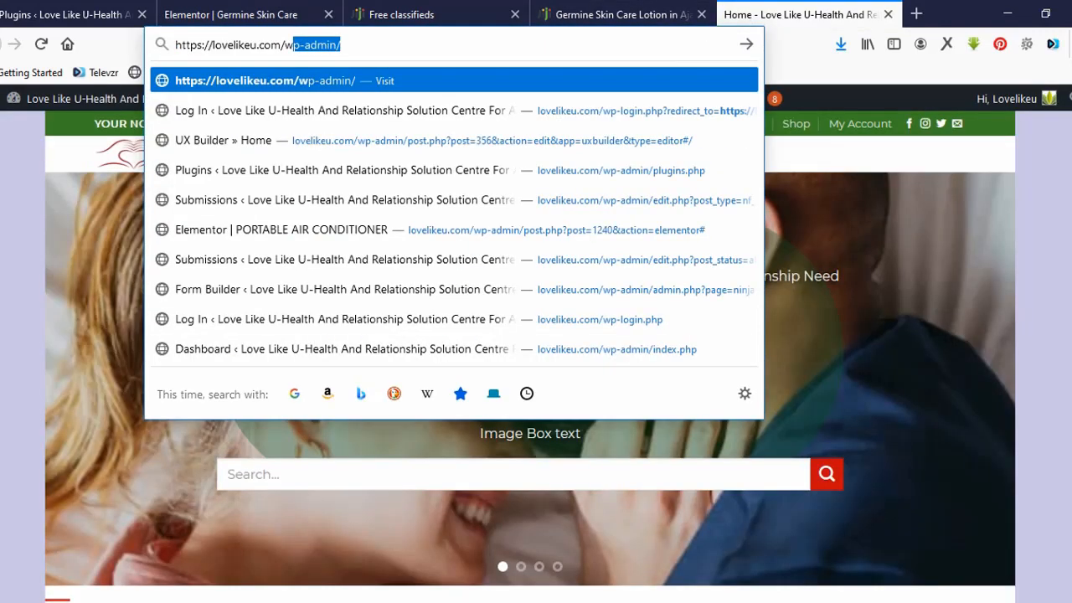
key("BackSpace")
key("BackSpace")
key("BackSpace")
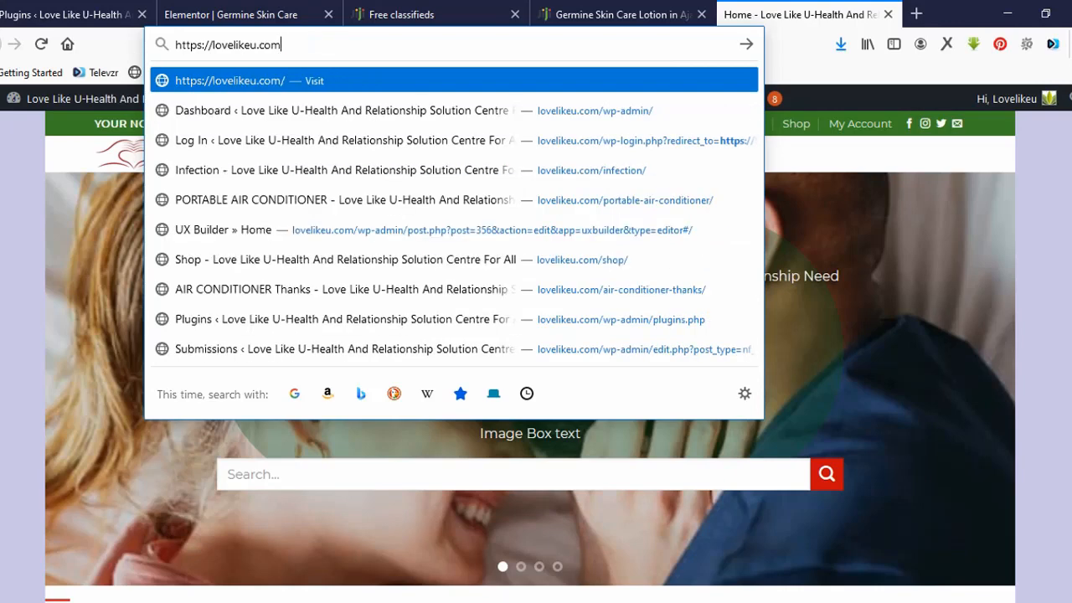
type("/p")
key("Return")
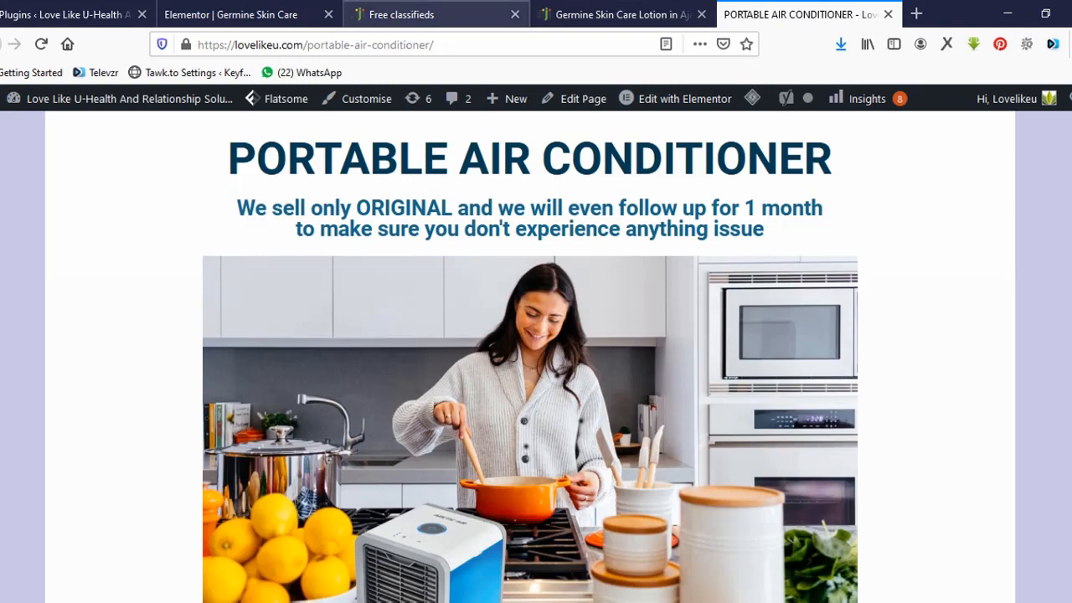
left_click(615, 14)
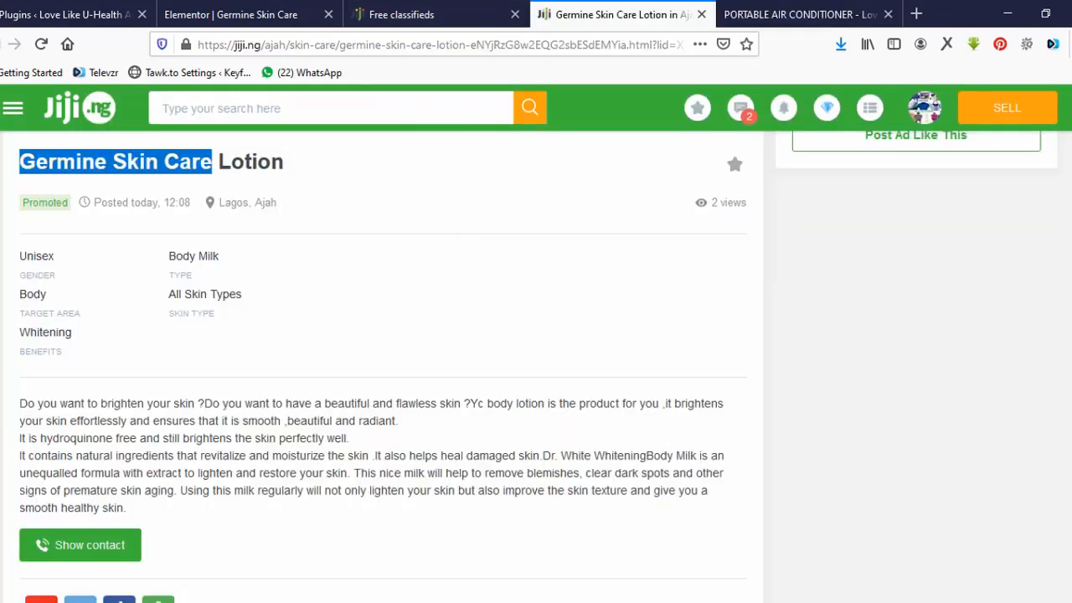
Select the Jiji listing title 'Germine Skin Care Lotion' and go back to the Elementor editor.
left_click(469, 293)
scroll(469, 293, "up", 6)
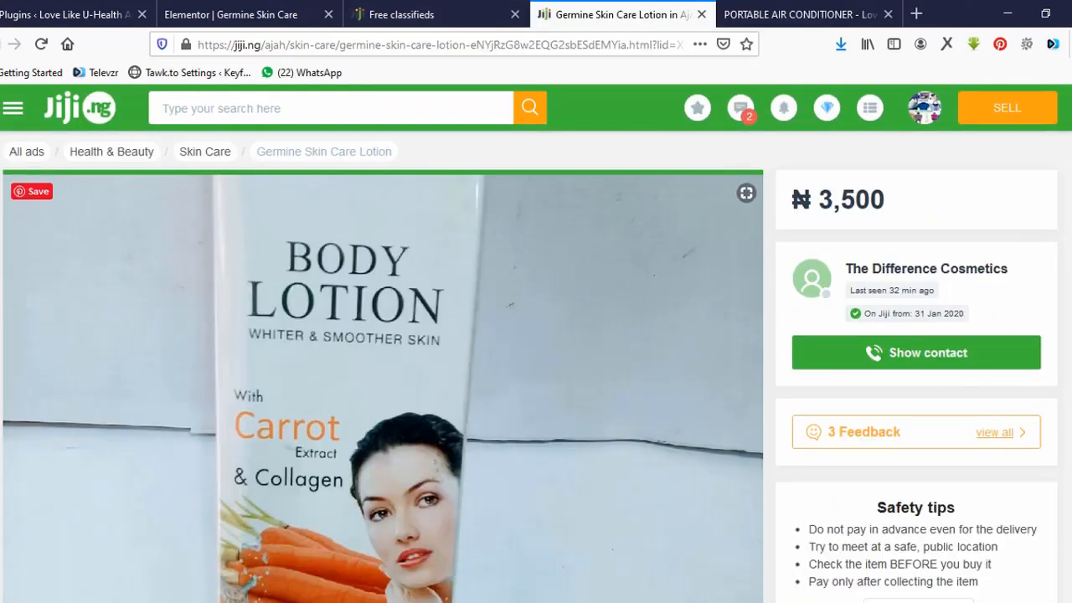
scroll(383, 368, "down", 6)
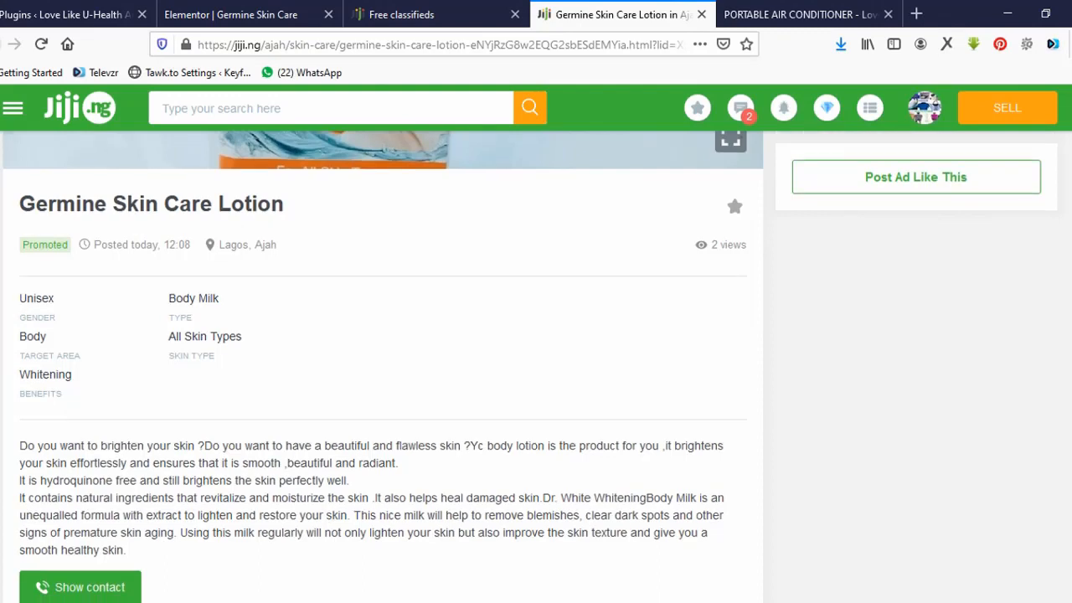
left_click_drag(285, 203, 19, 204)
key("ctrl+c")
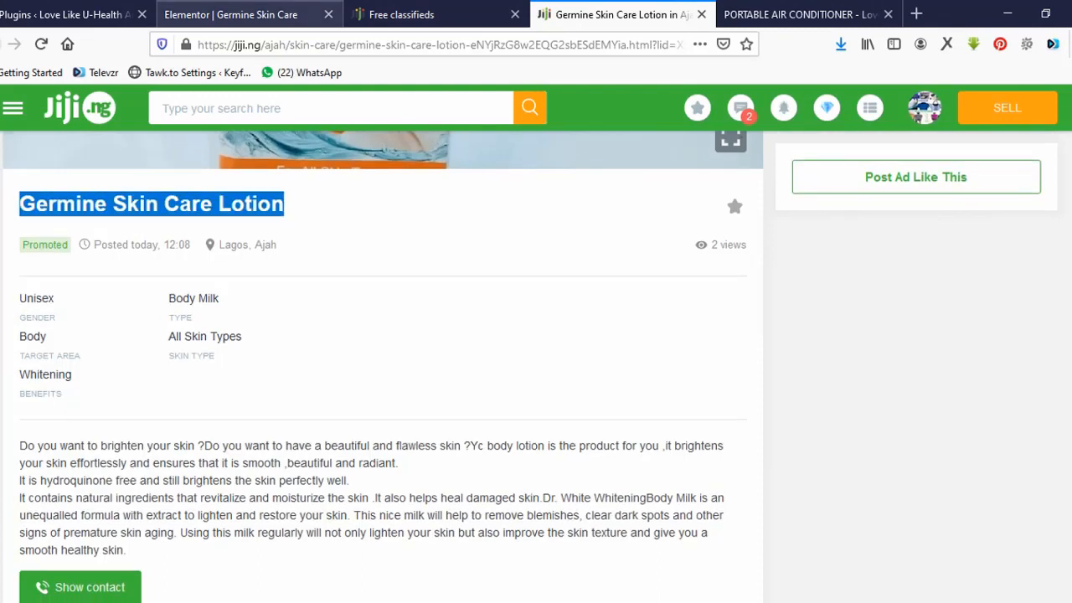
left_click(230, 14)
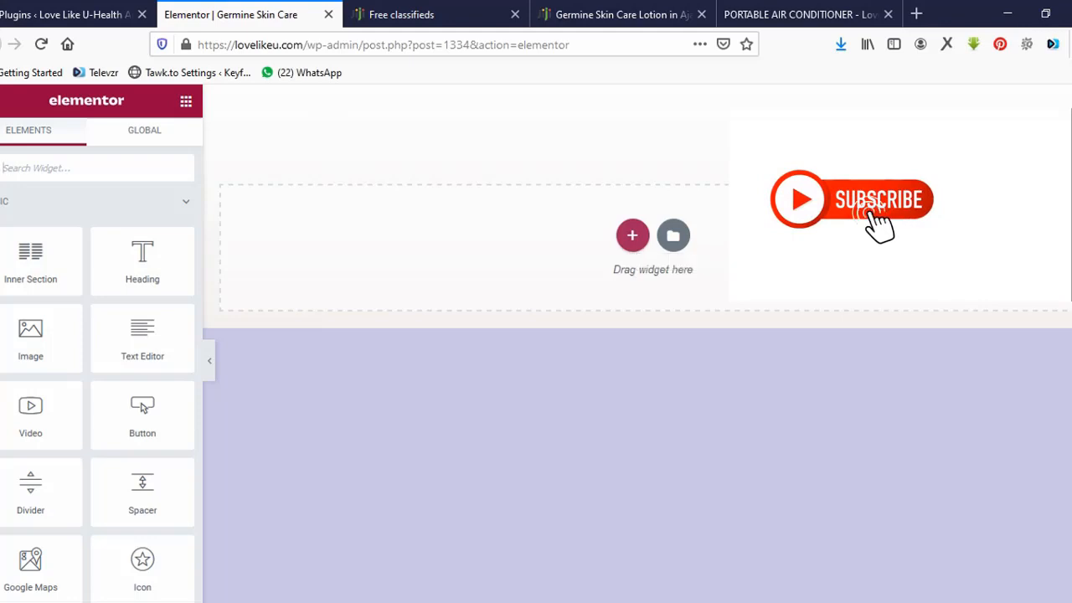
Add a single-column section holding a Heading widget and set its content width to 721.
left_click(632, 235)
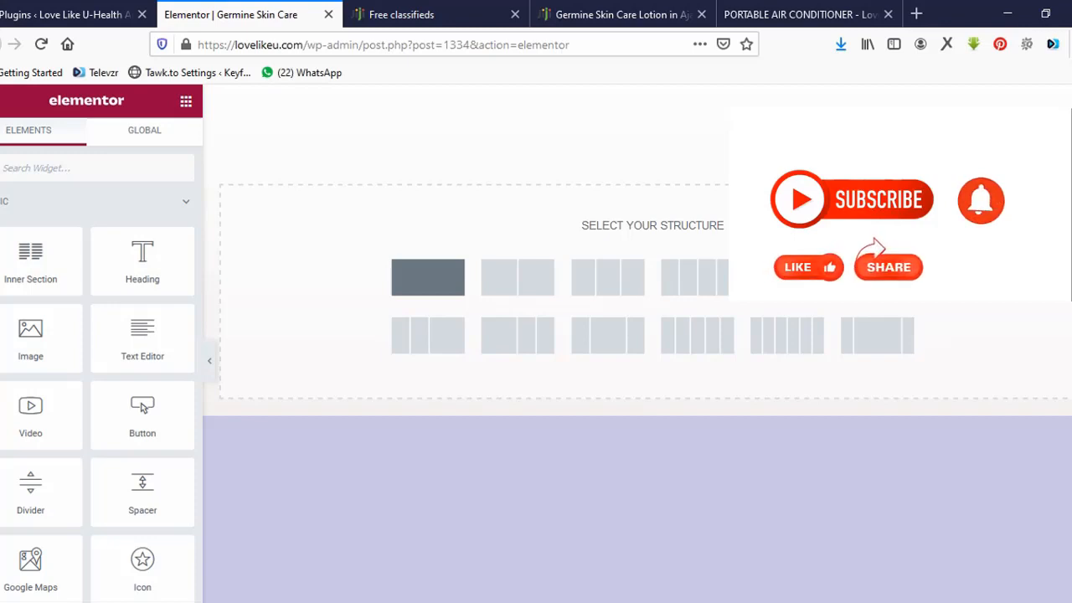
left_click(427, 277)
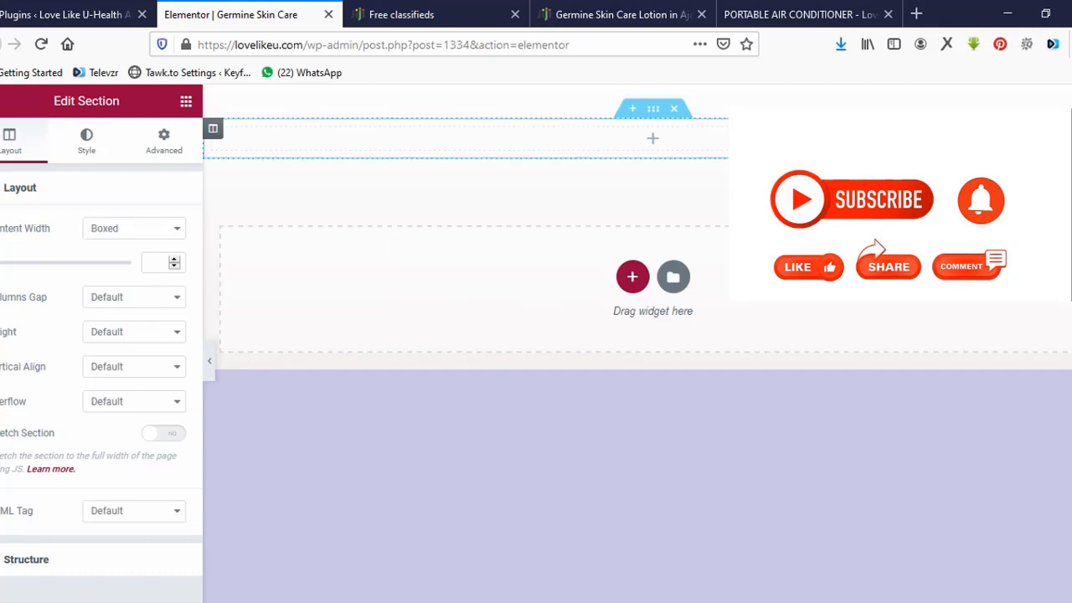
left_click(186, 101)
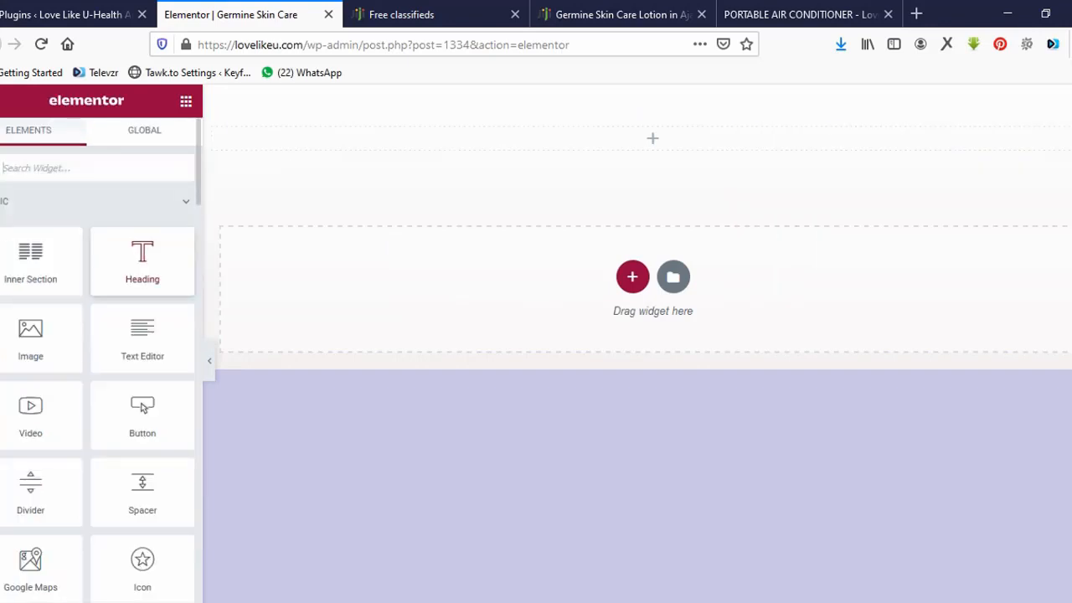
left_click_drag(142, 264, 524, 134)
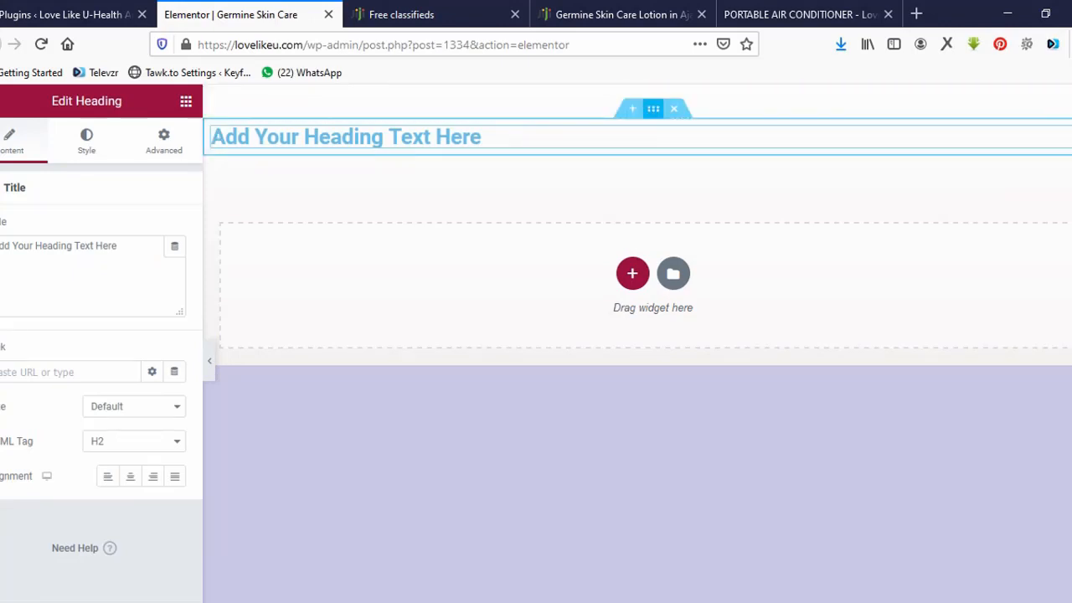
left_click(653, 109)
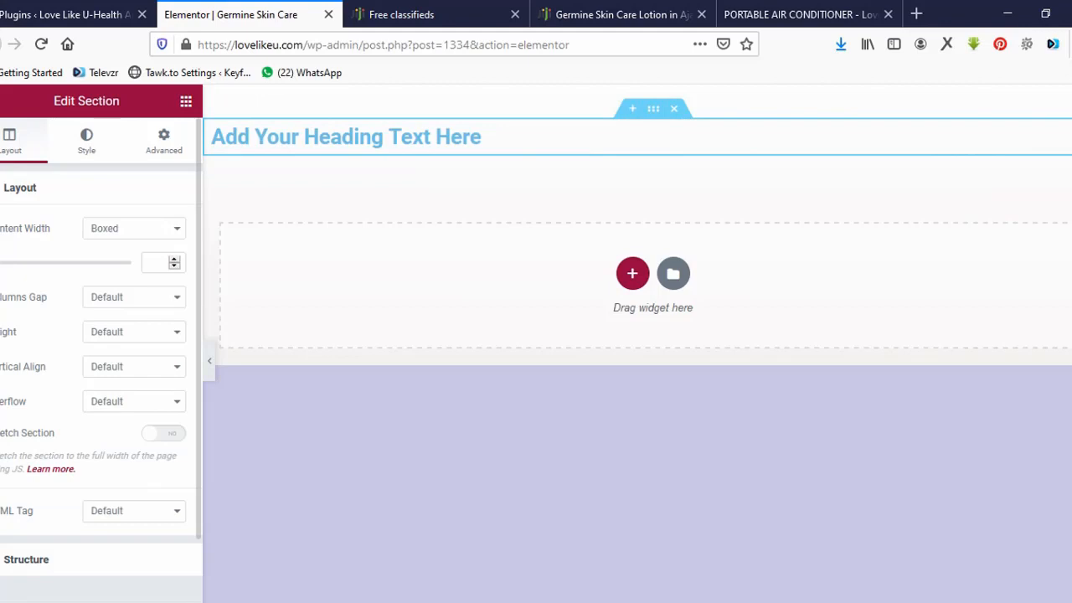
left_click_drag(0, 263, 17, 263)
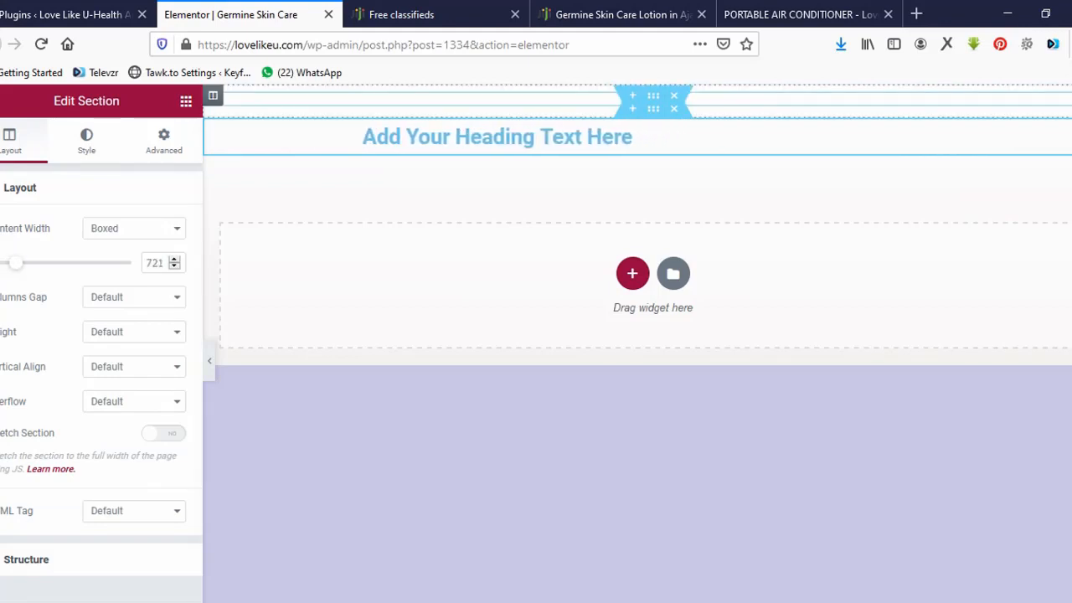
Scroll through the Portable Air Conditioner page for reference, then return to the Elementor editor.
left_click(800, 14)
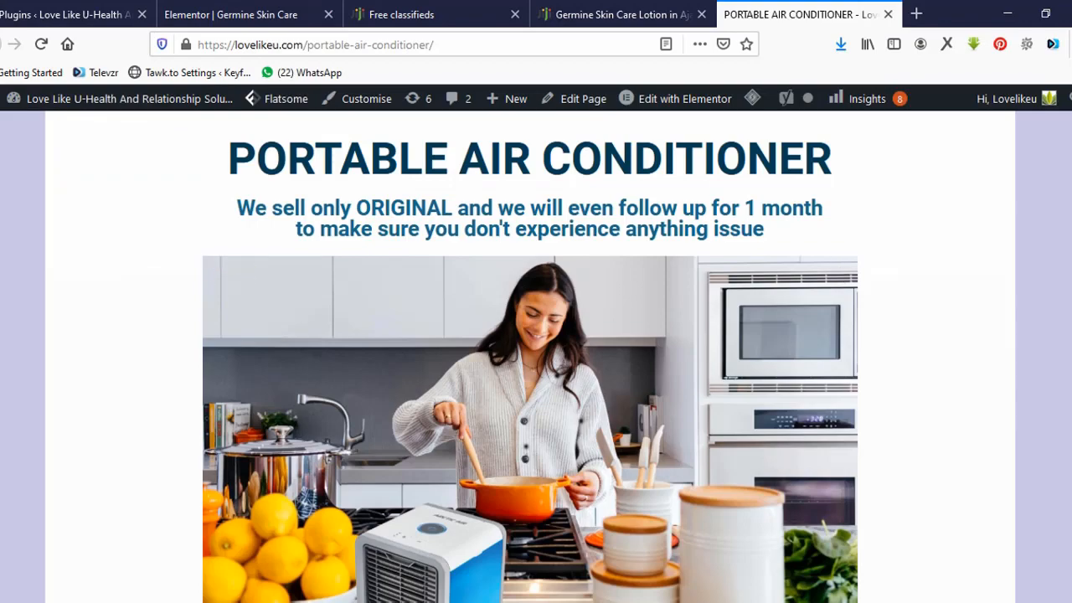
scroll(529, 356, "down", 7)
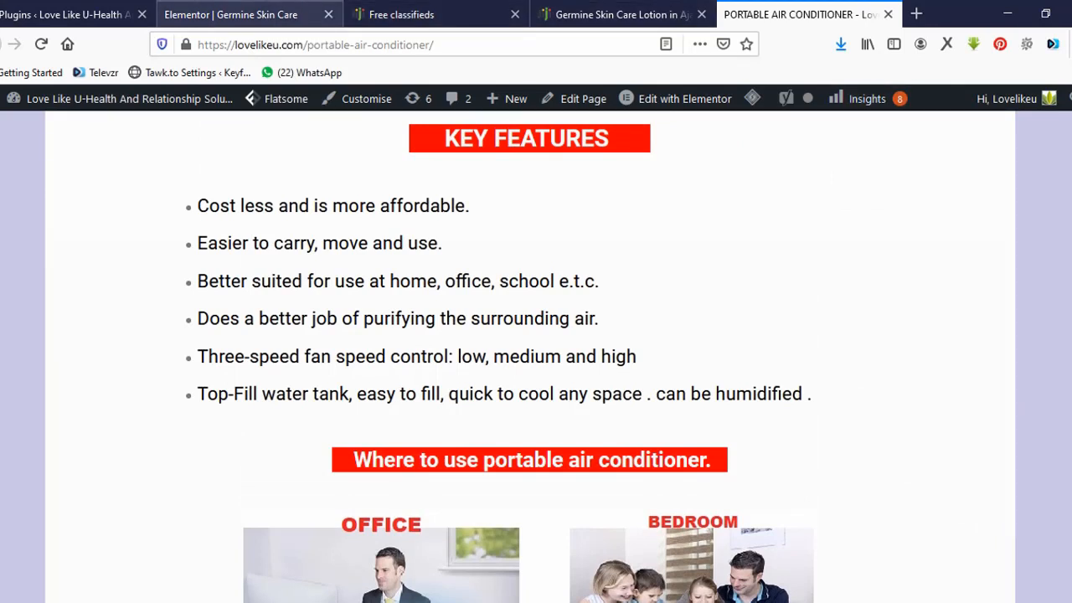
left_click(231, 15)
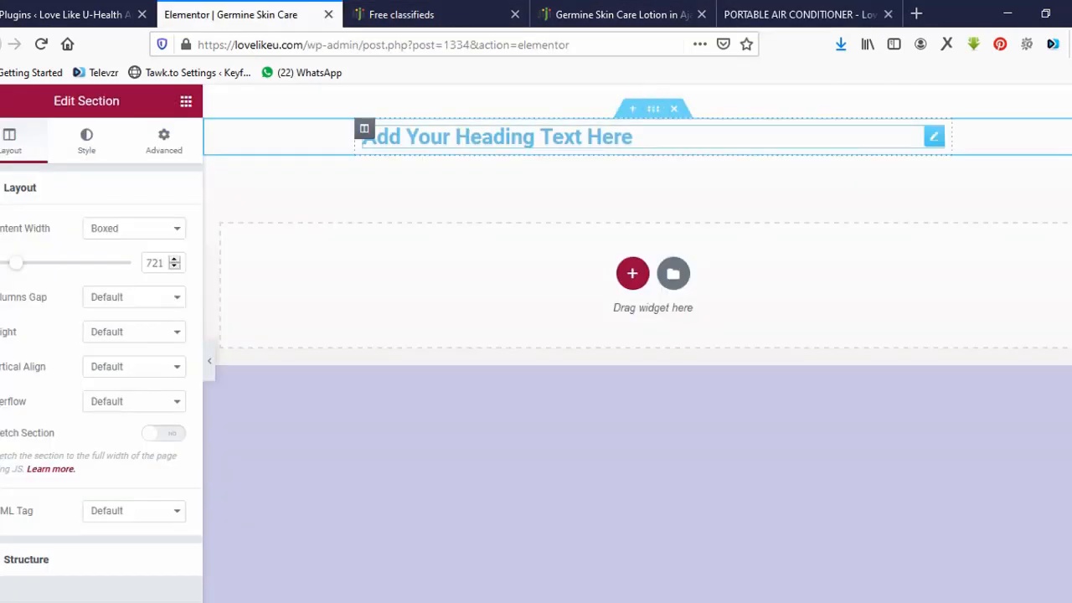
Paste the copied product title over the heading placeholder, then delete it to leave the heading empty.
left_click(632, 137)
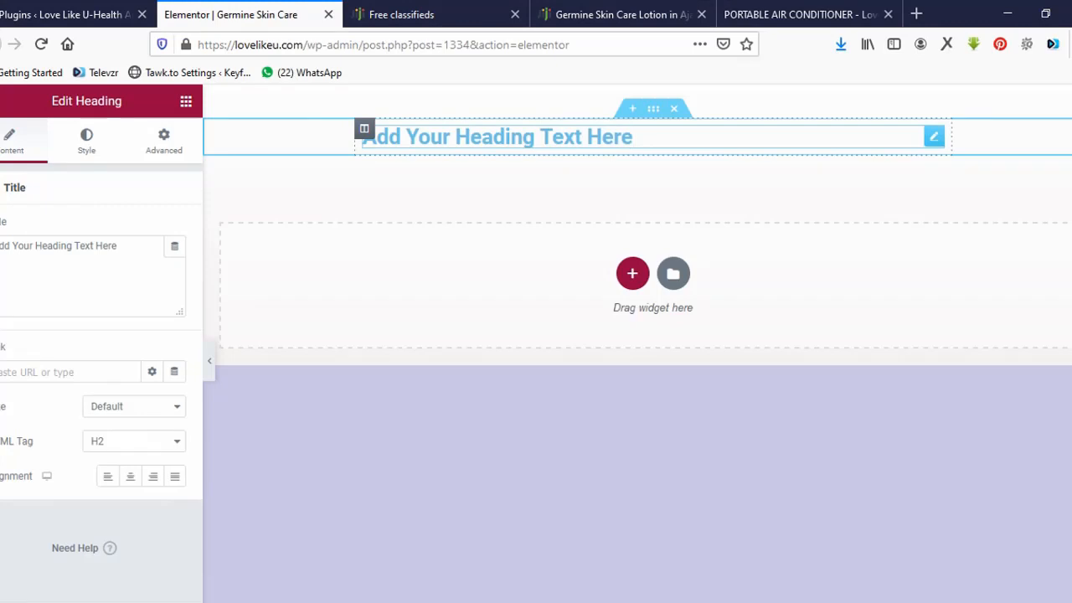
key("ctrl+a")
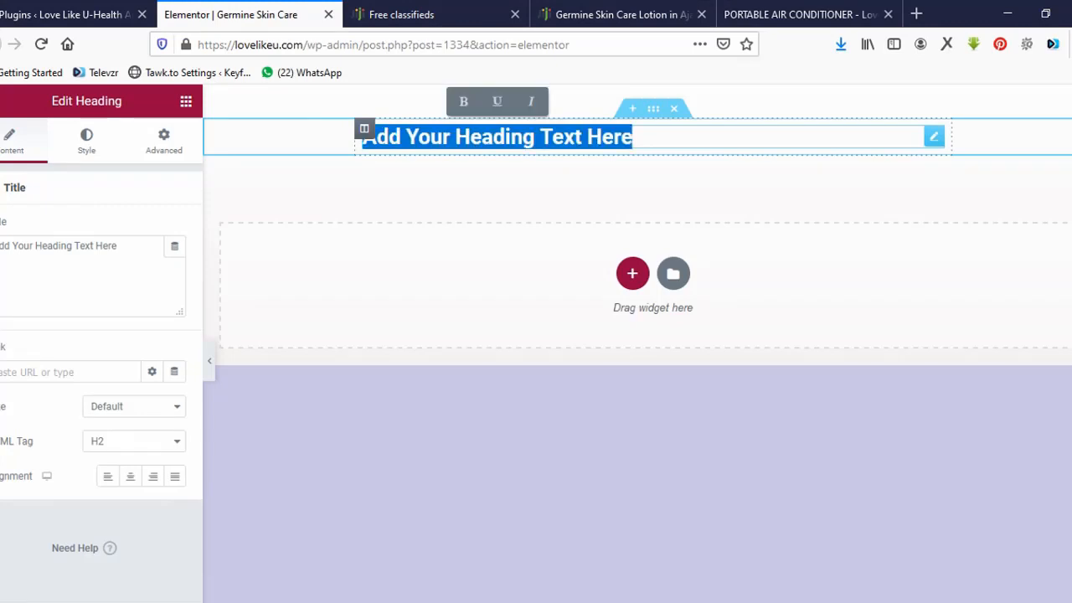
key("ctrl+v")
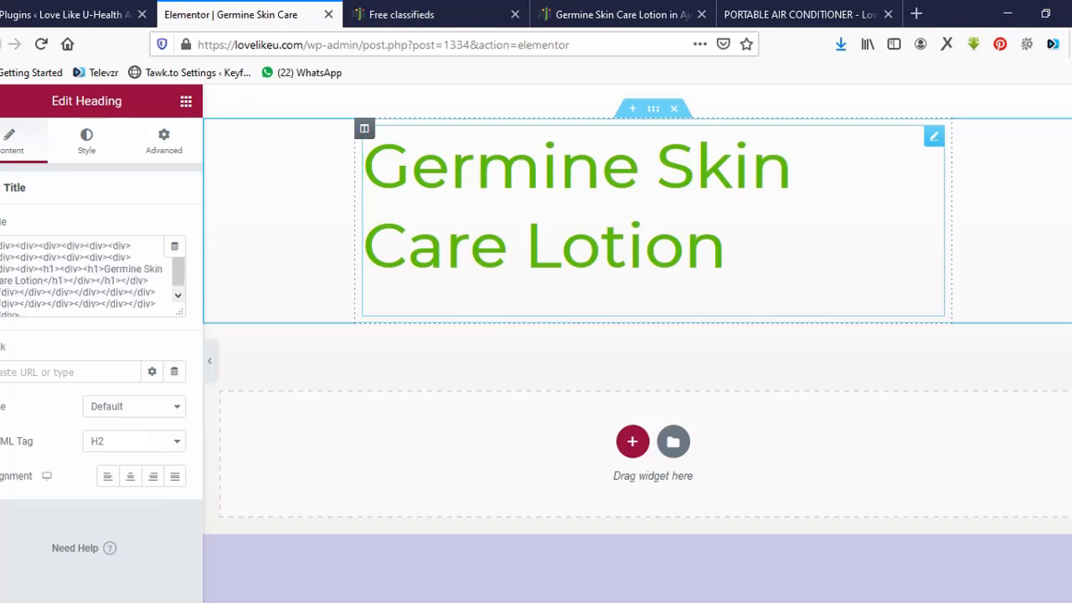
key("ctrl+a")
key("ctrl+c")
key("Delete")
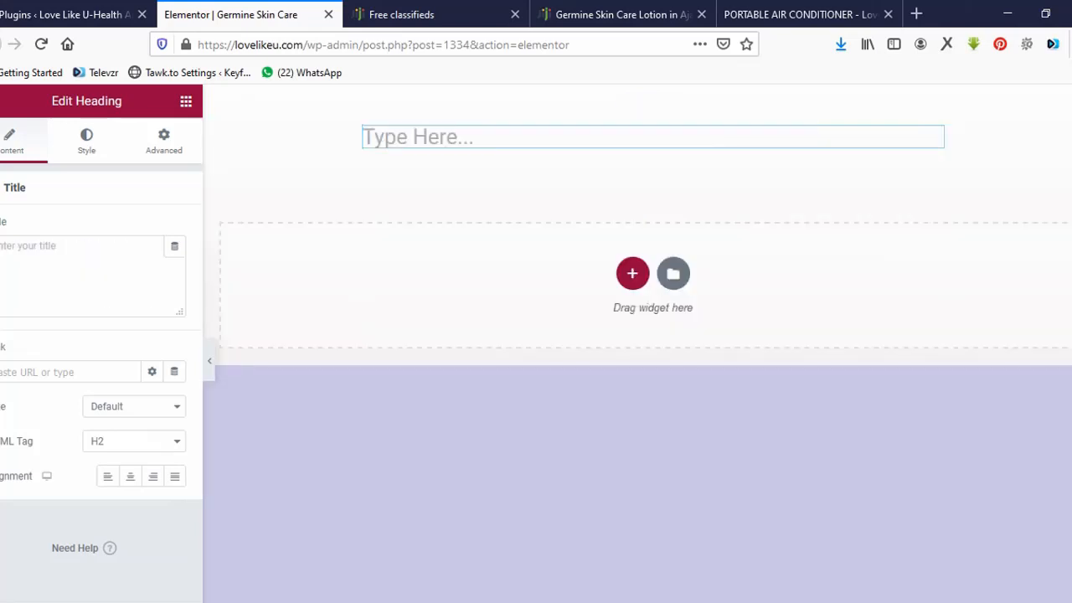
Put 'Germine Skin Care Lotion' into the heading as plain text, stripped via a new tab's address bar.
key("ctrl+t")
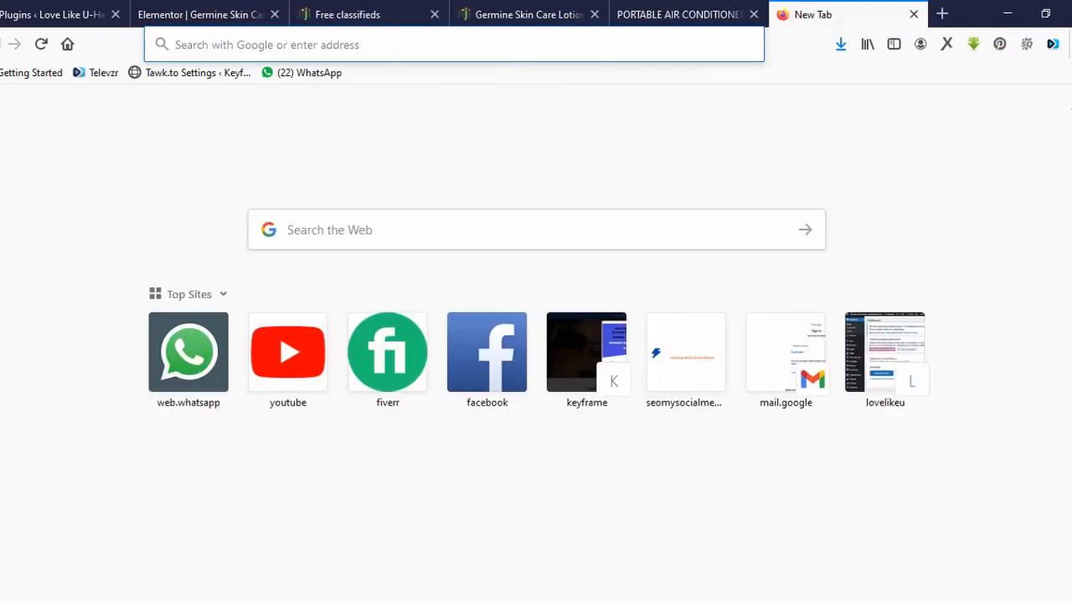
key("ctrl+v")
key("ctrl+a")
key("ctrl+c")
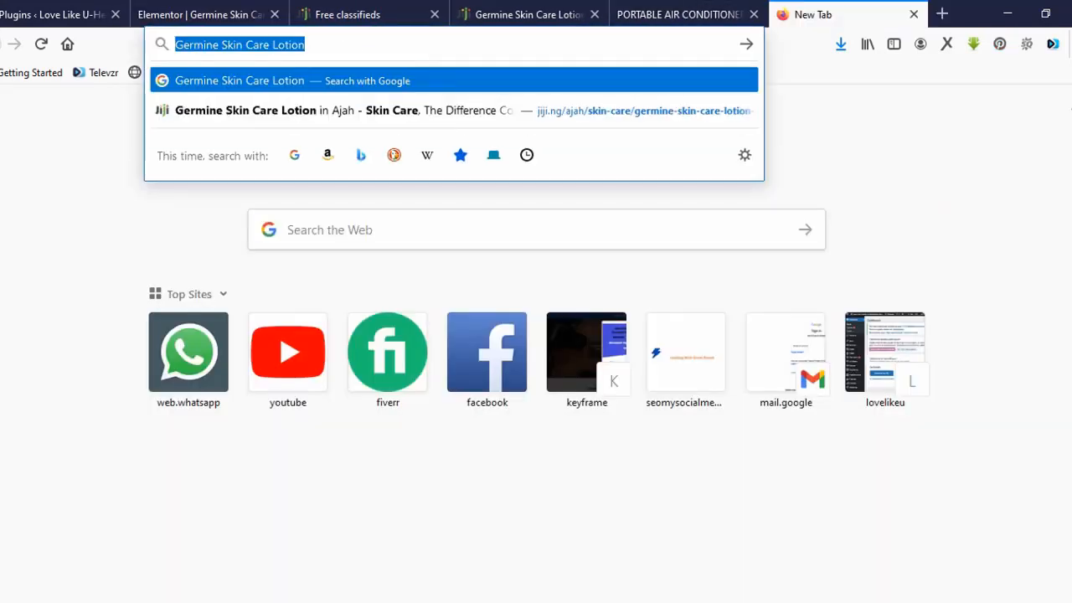
left_click(201, 15)
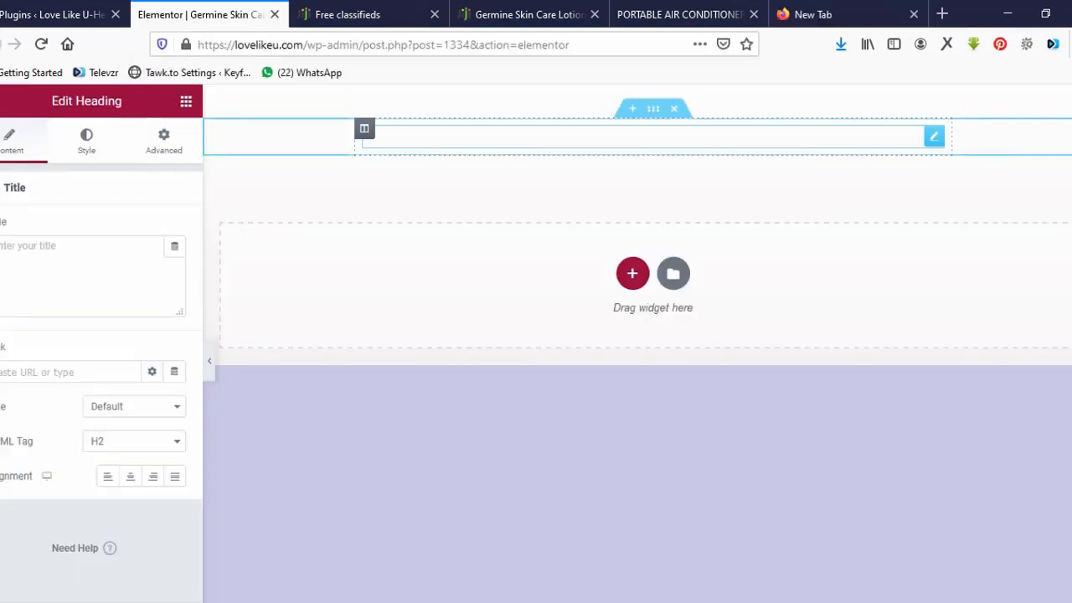
left_click(503, 137)
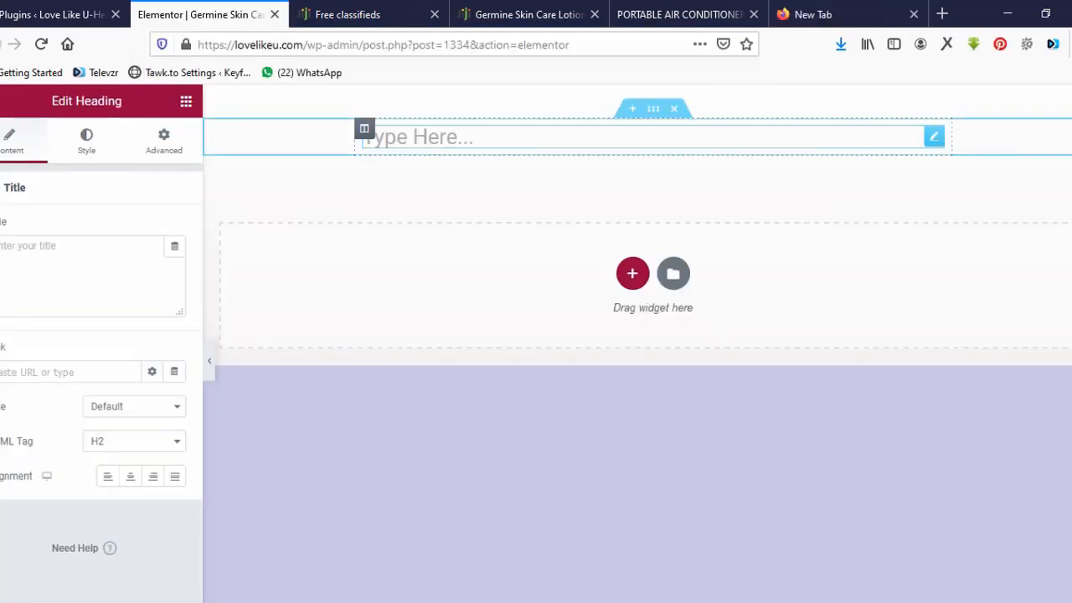
key("ctrl+v")
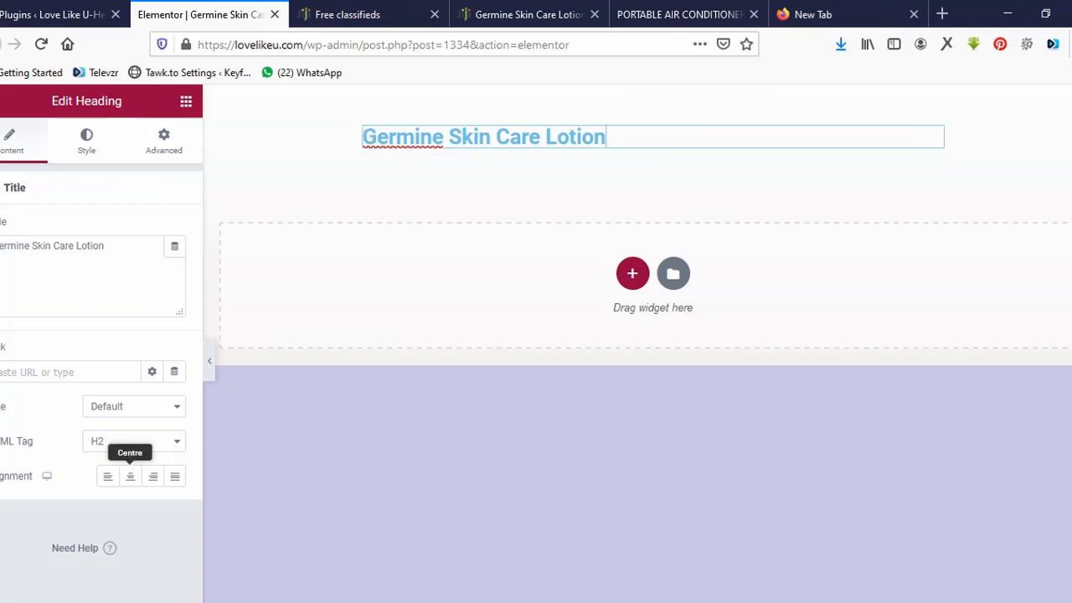
Centre-align the heading on the page.
left_click(130, 475)
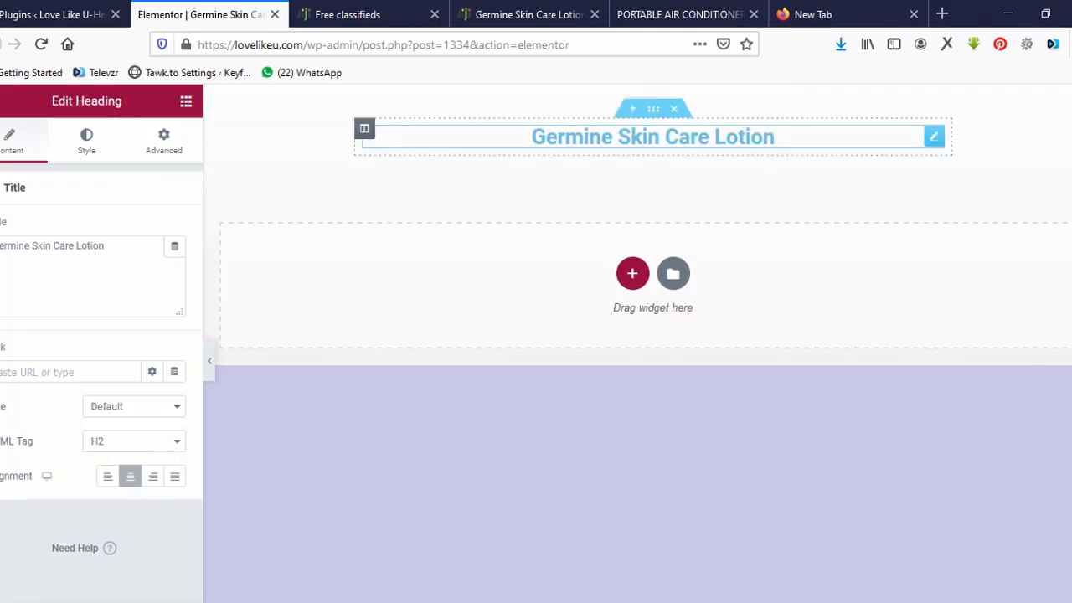
left_click(653, 137)
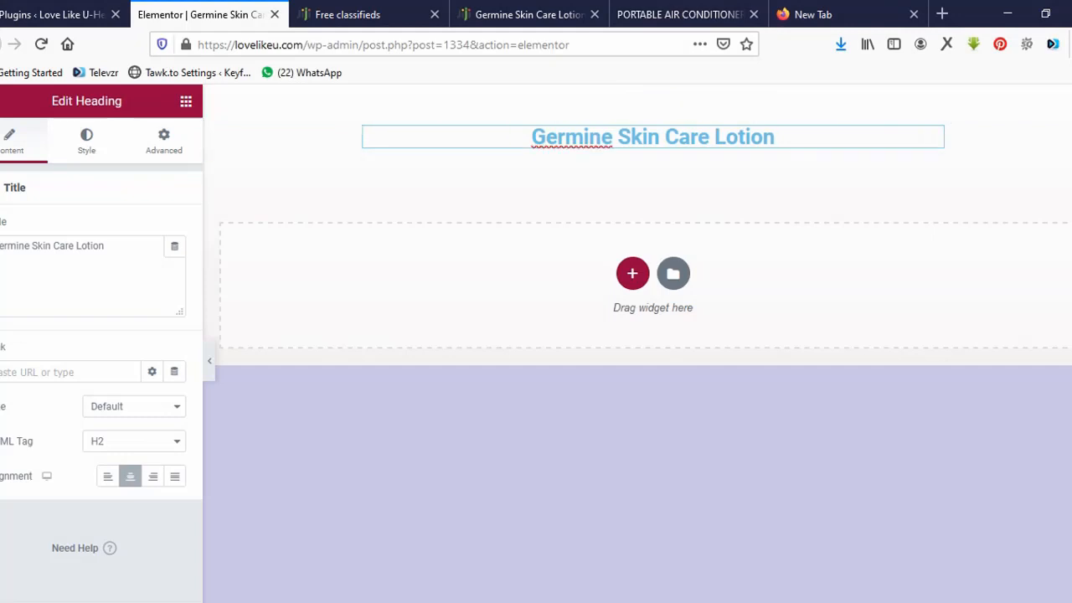
left_click(87, 141)
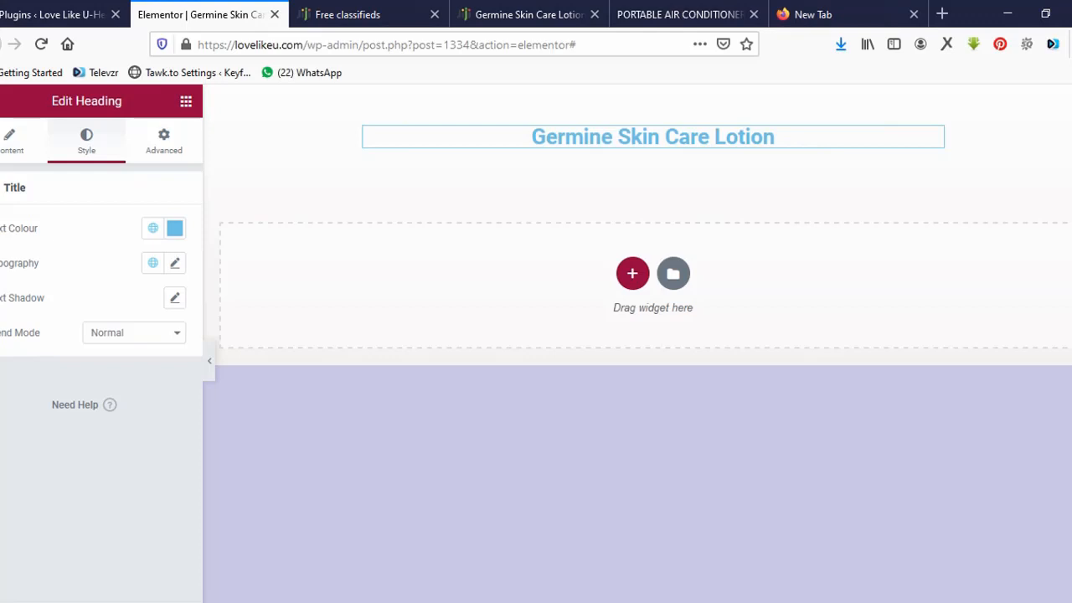
Enlarge the heading font to 49 px and set its text colour to green #23B13C.
left_click(174, 263)
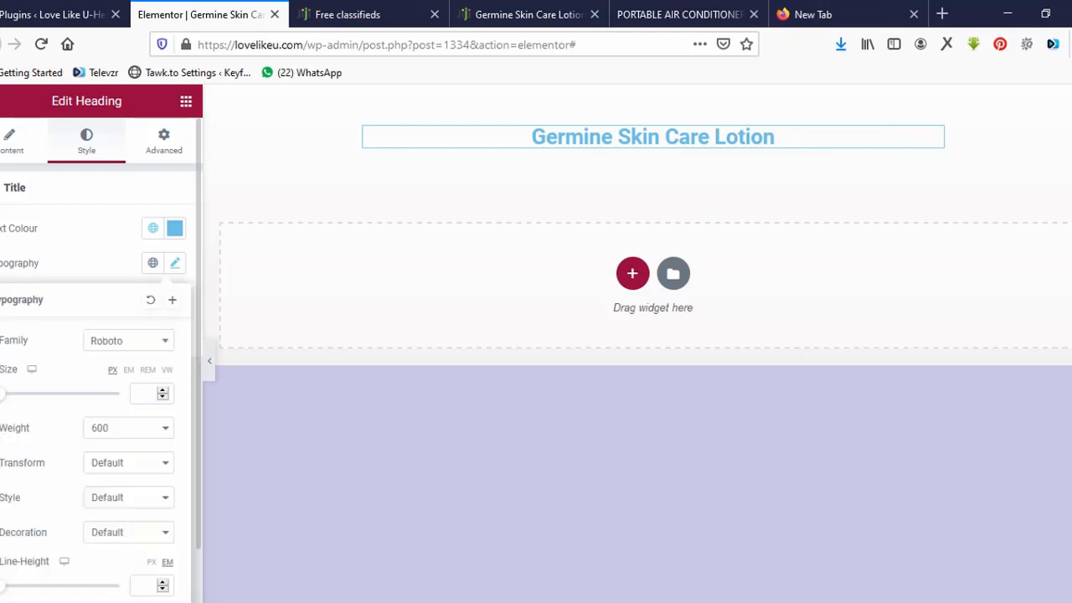
left_click_drag(1, 394, 29, 394)
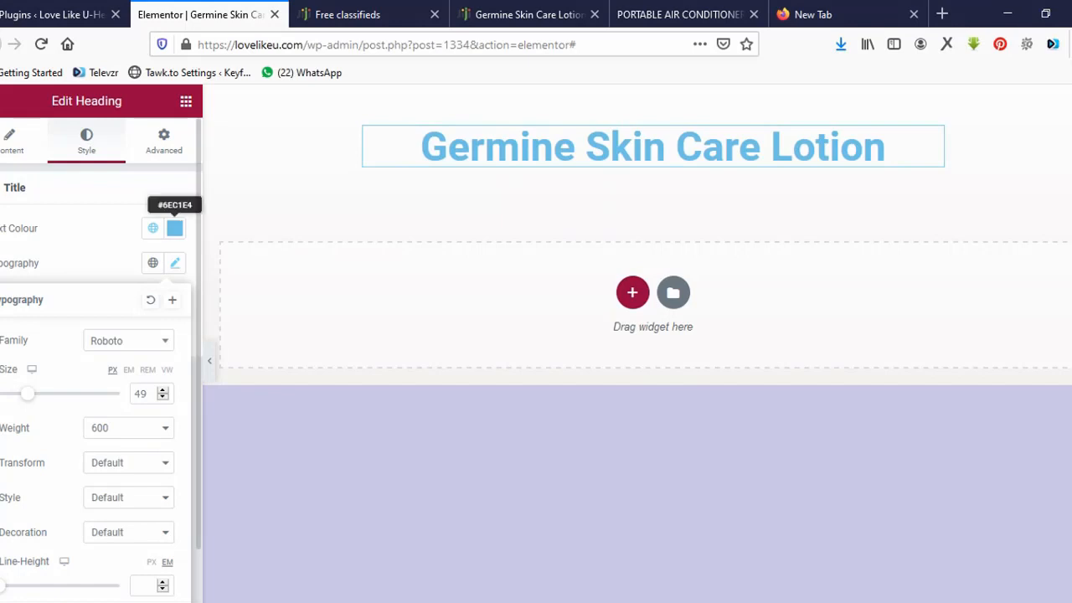
left_click(174, 228)
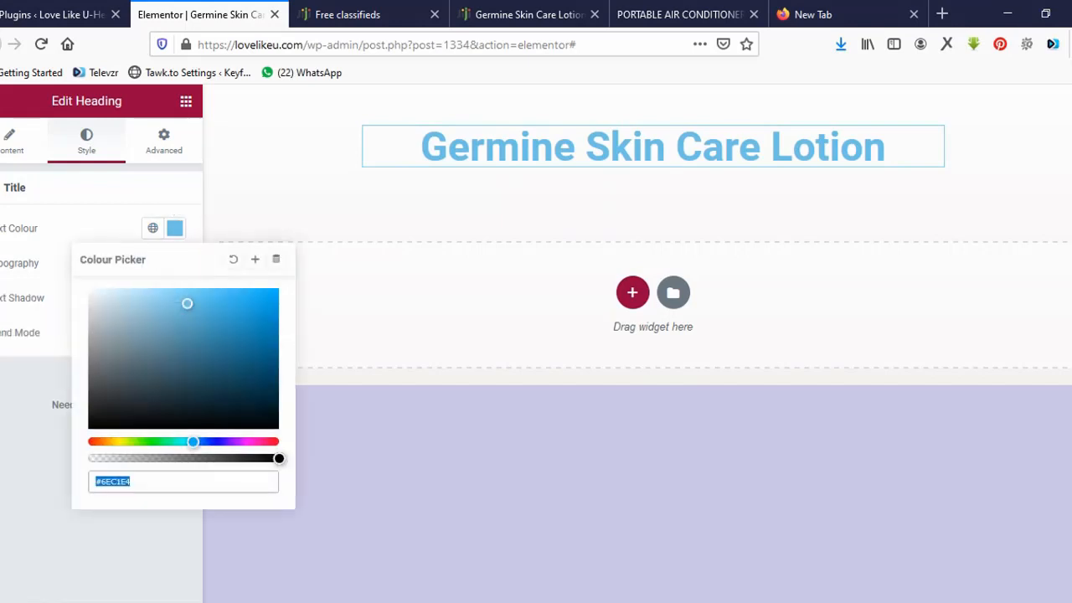
left_click(157, 441)
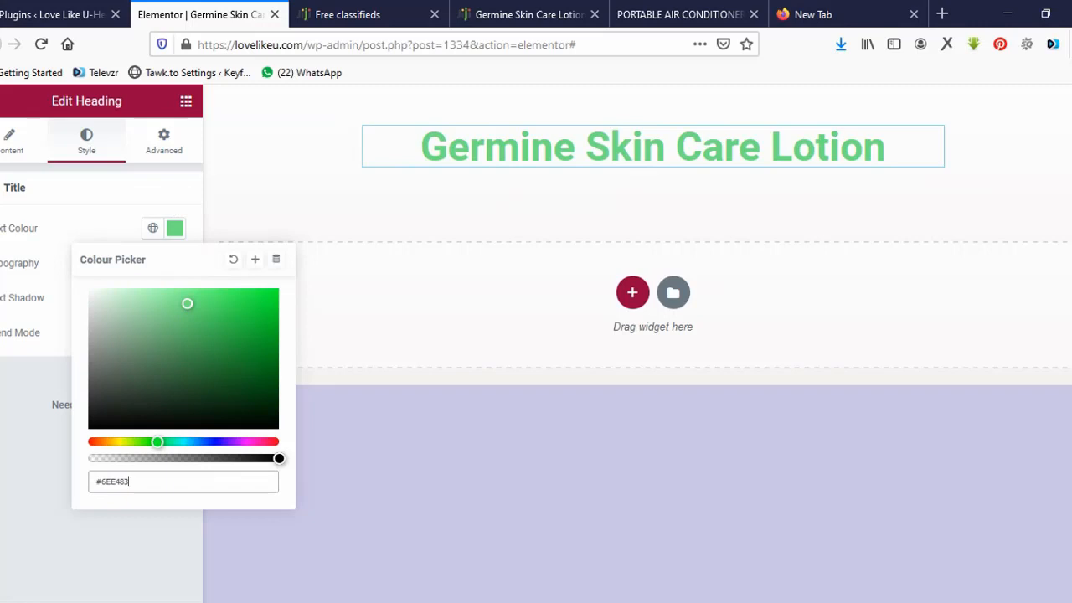
left_click(241, 331)
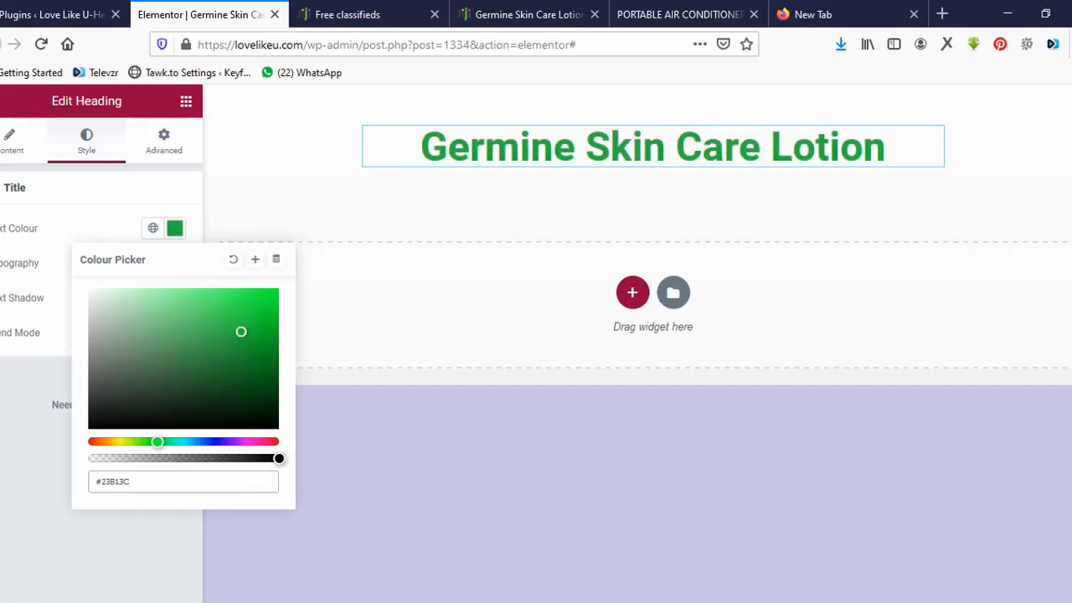
left_click(175, 227)
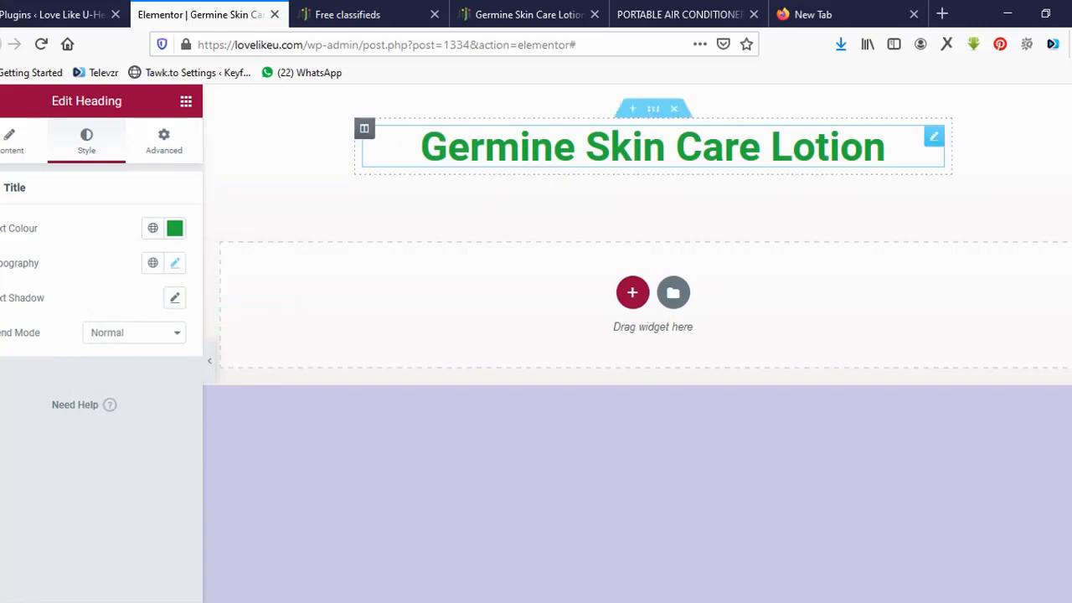
Scroll the Portable Air Conditioner page for reference.
left_click(678, 14)
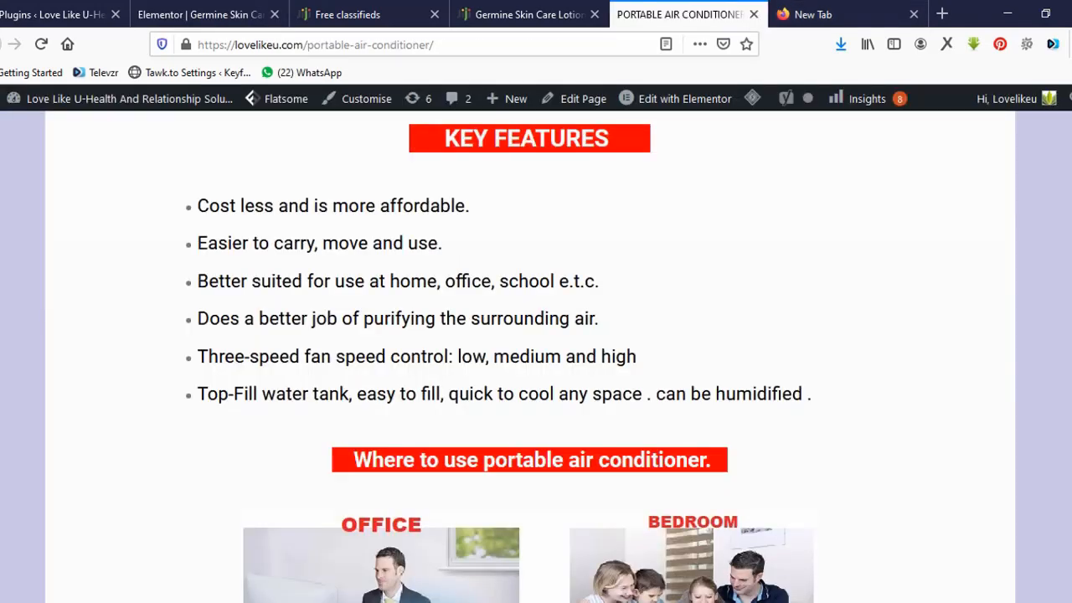
scroll(529, 356, "up", 7)
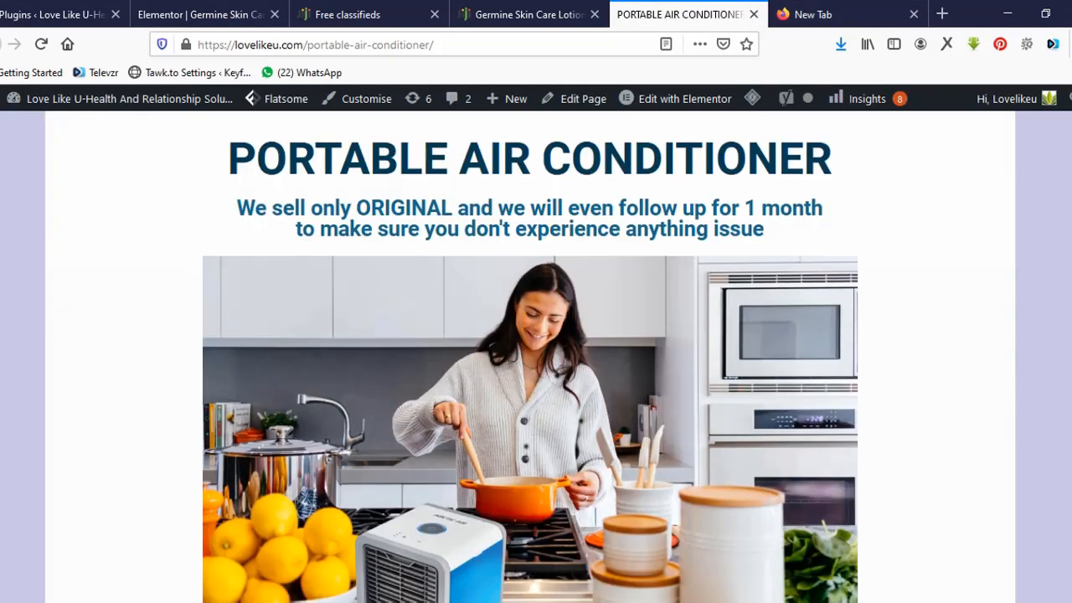
scroll(529, 385, "down", 1)
scroll(530, 385, "up", 1)
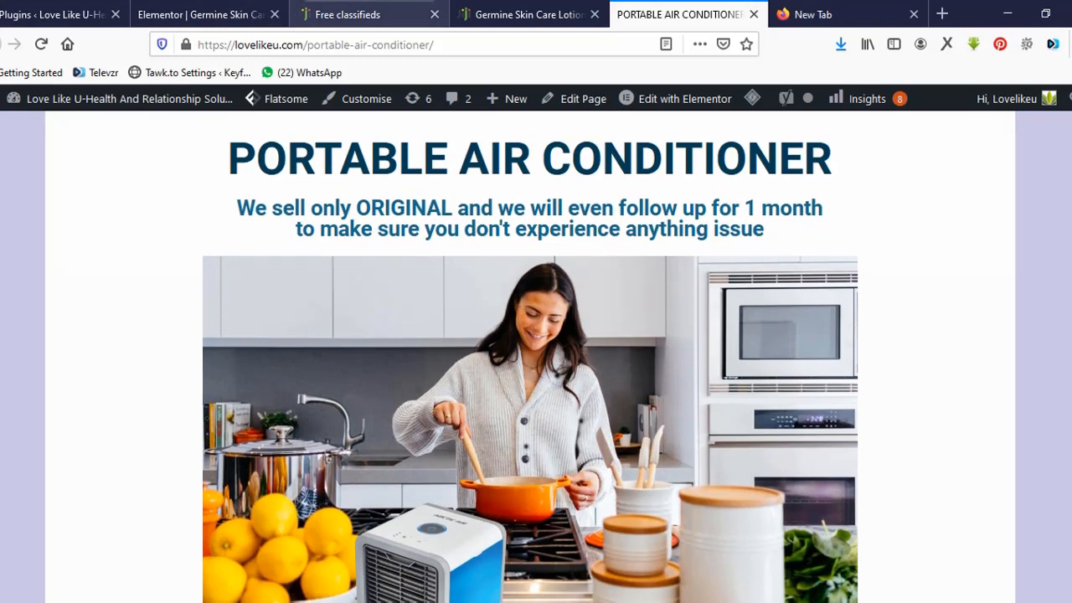
On the Jiji listing, select the description's two opening questions.
left_click(523, 14)
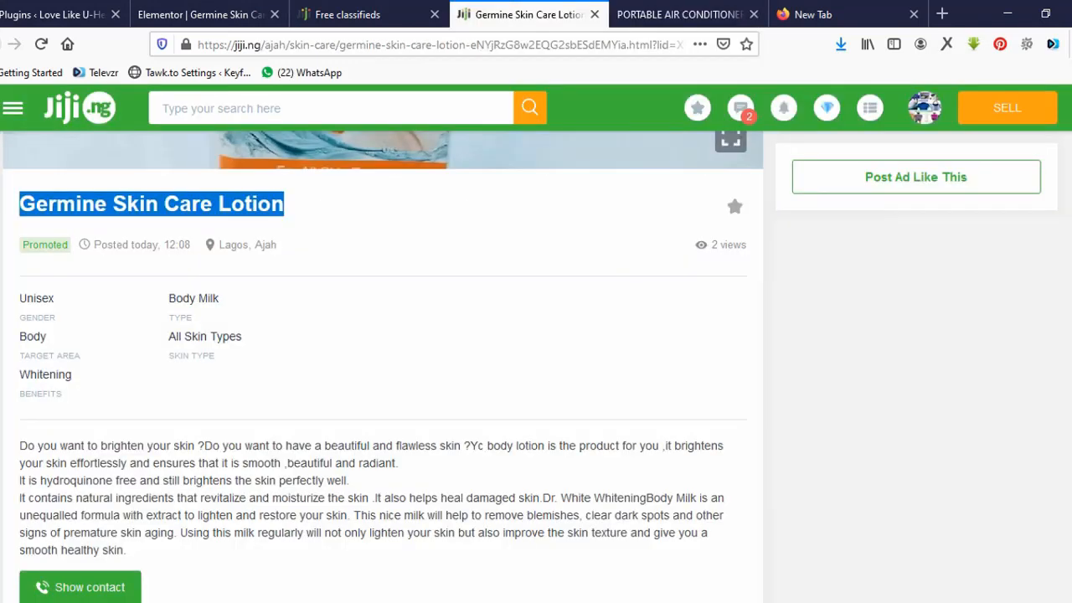
left_click(402, 219)
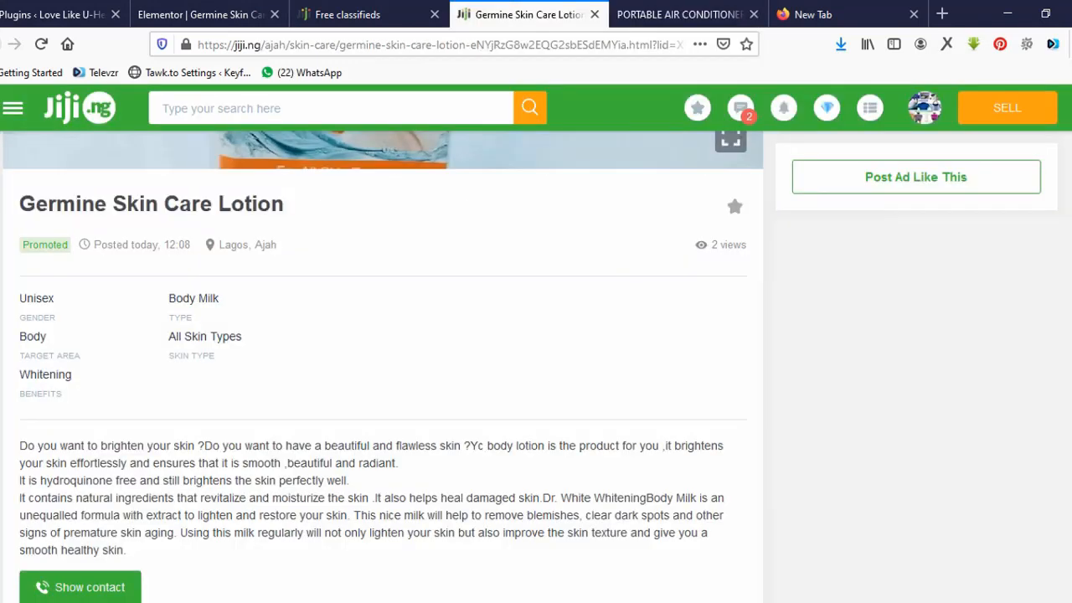
scroll(529, 367, "up", 1)
scroll(529, 367, "down", 1)
left_click_drag(461, 446, 19, 446)
key("ctrl+c")
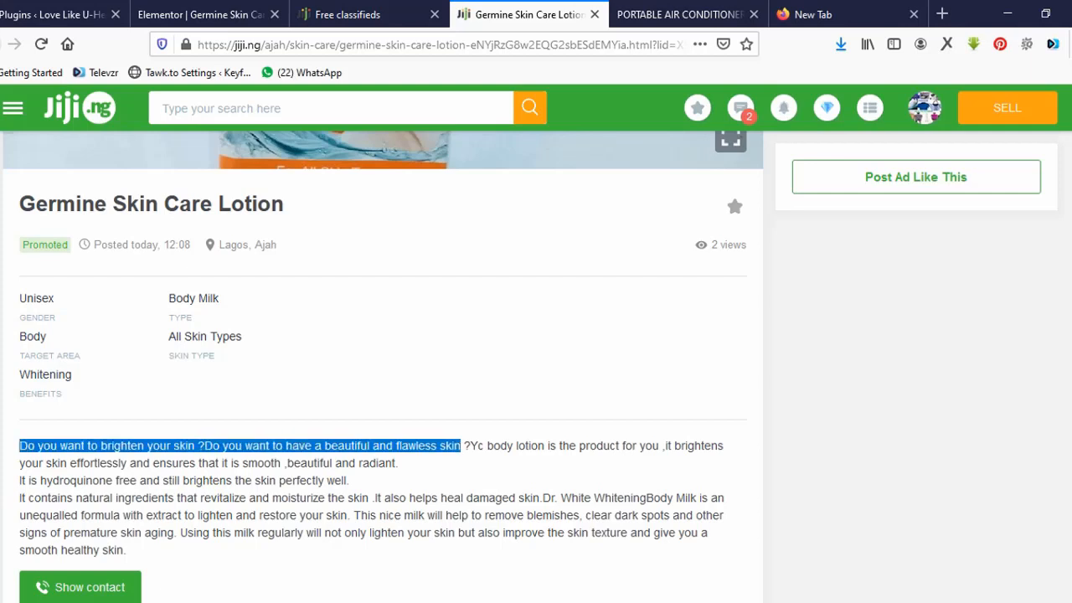
Add a single-column section below the heading with a Text Editor widget.
left_click(201, 14)
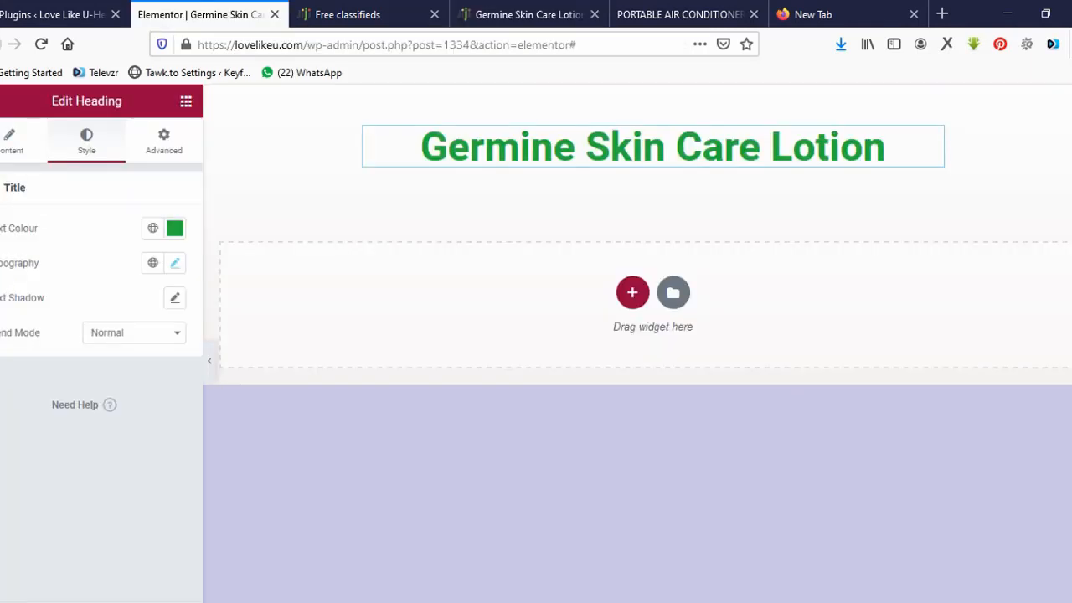
left_click(632, 293)
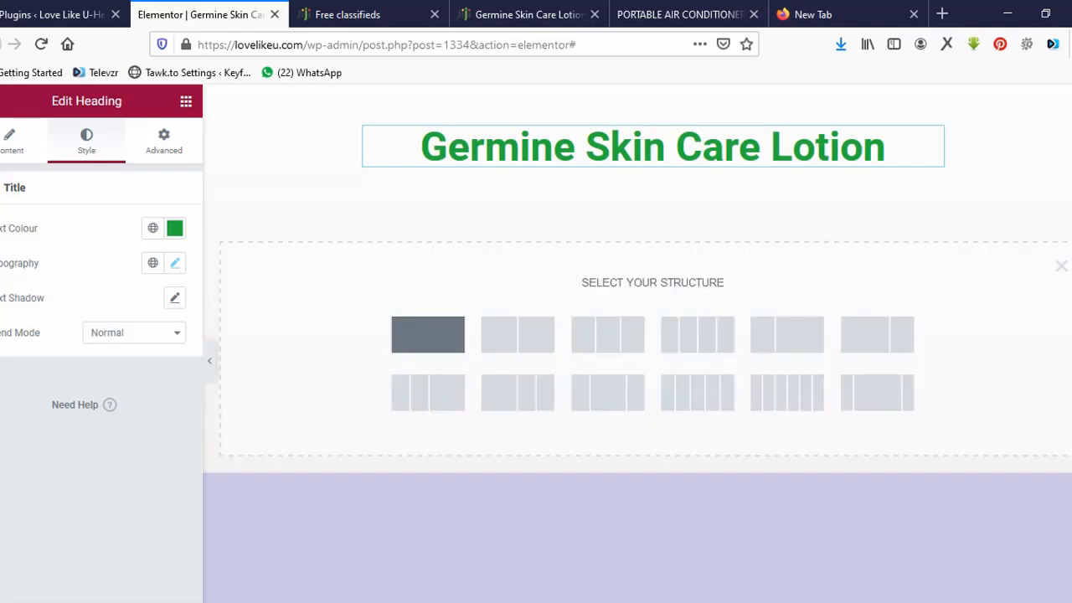
left_click(427, 334)
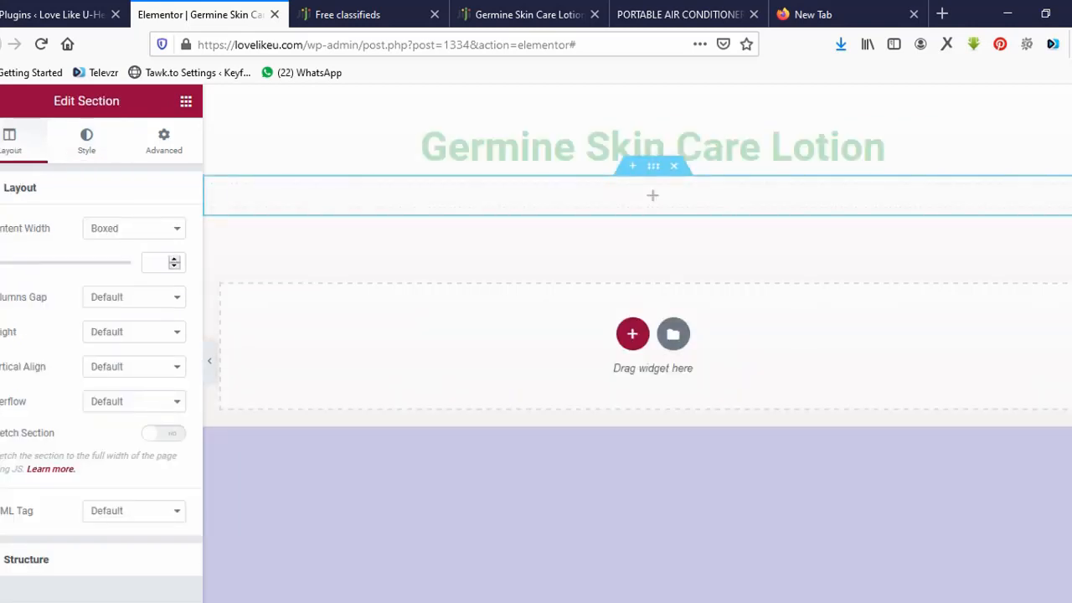
left_click(653, 195)
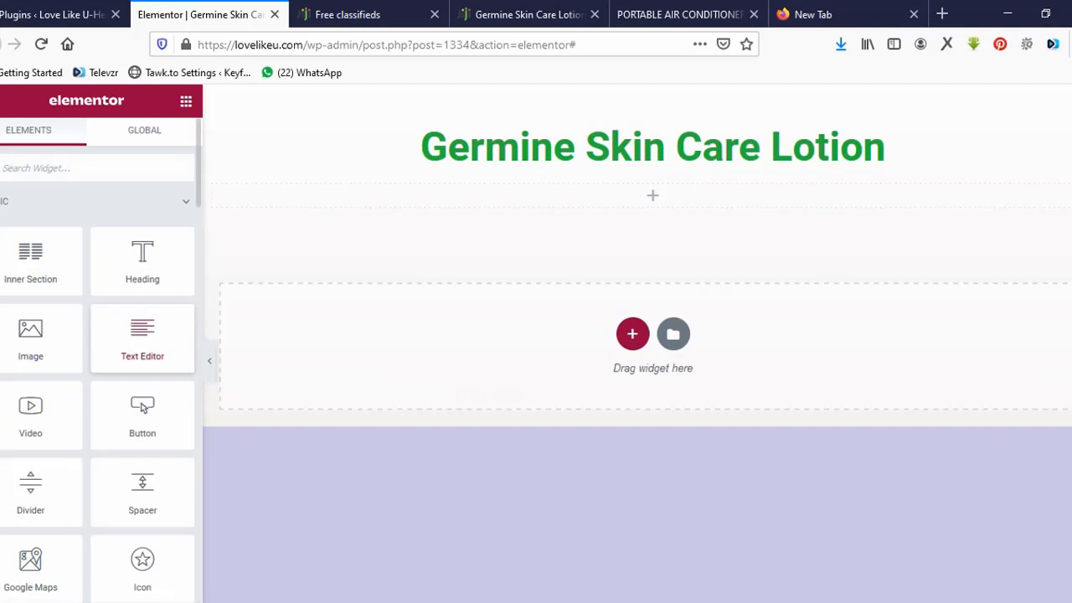
left_click_drag(142, 335, 401, 201)
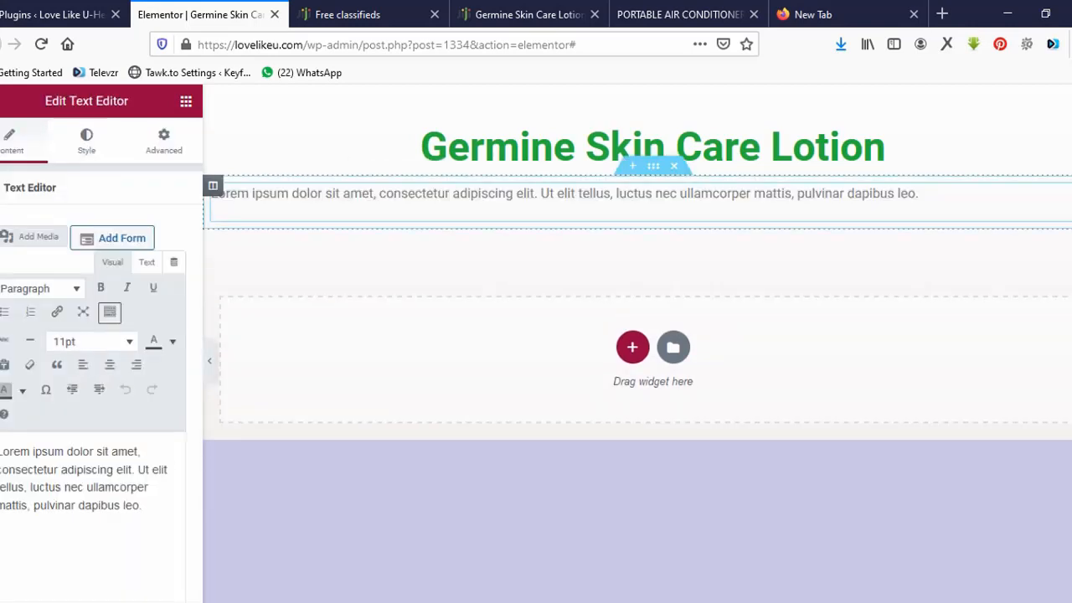
Make the text read 'Brighten your skin and have a beautiful and flawless skin' and narrow the section to 734.
triple_click(508, 195)
key("ctrl+v")
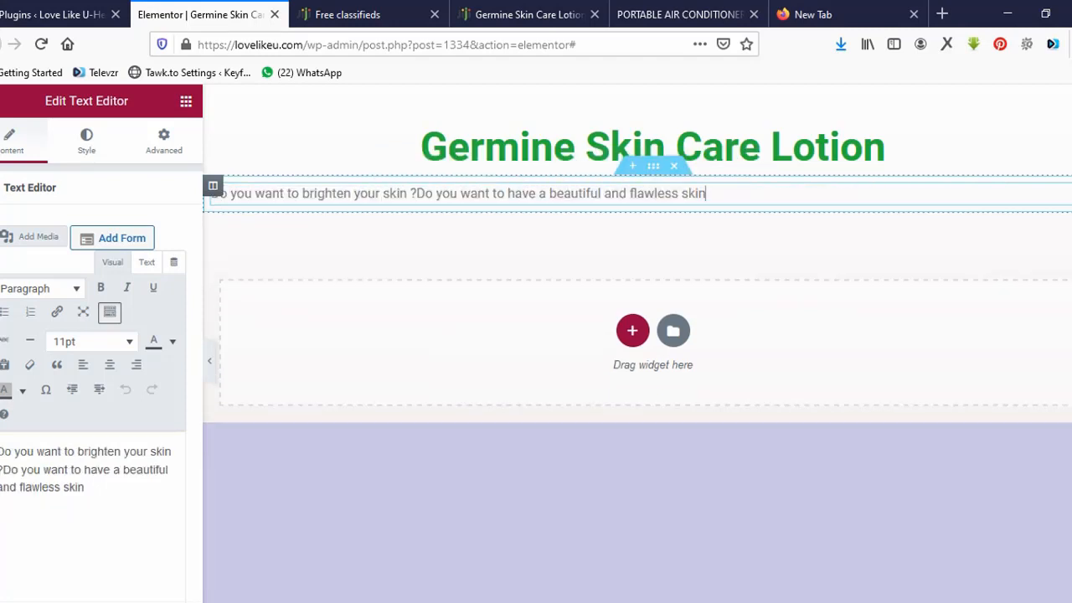
key("BackSpace")
key("BackSpace")
key("BackSpace")
key("BackSpace")
key("BackSpace")
key("BackSpace")
key("BackSpace")
key("BackSpace")
key("BackSpace")
key("BackSpace")
key("BackSpace")
key("BackSpace")
key("BackSpace")
key("BackSpace")
key("BackSpace")
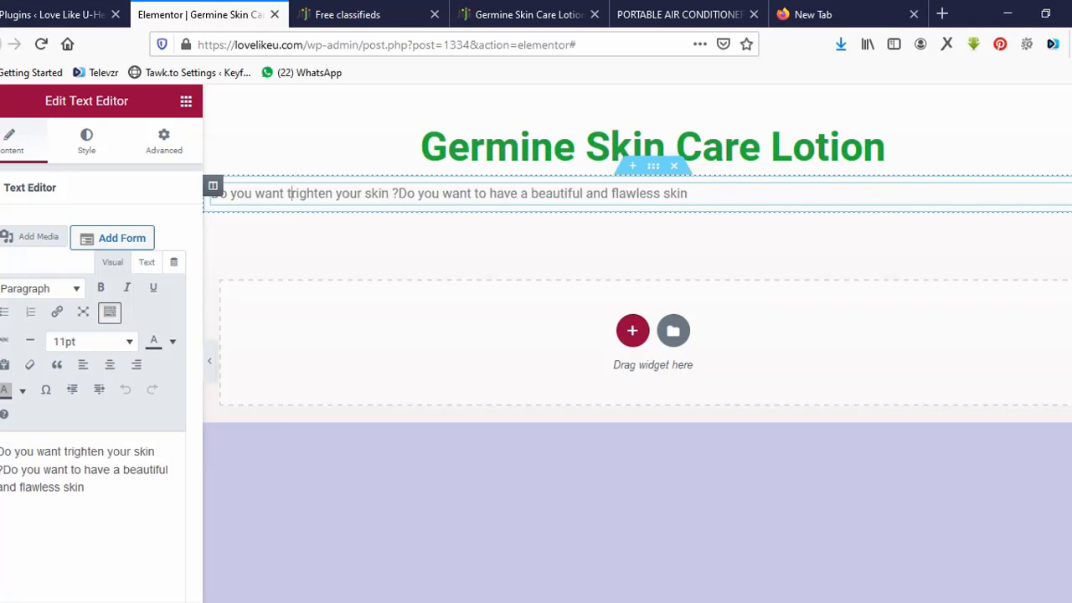
type("B")
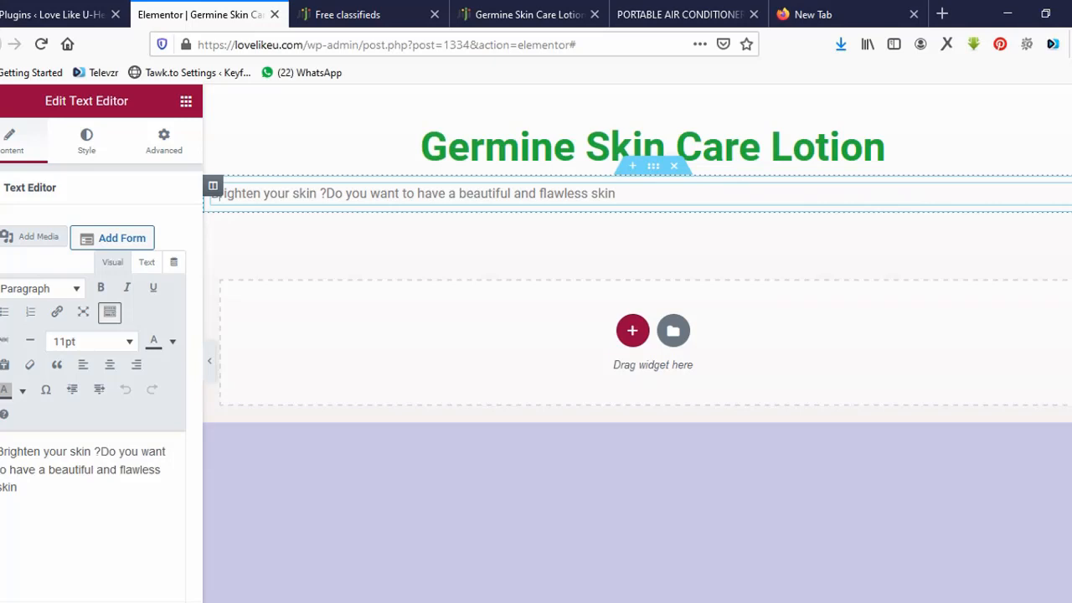
key("BackSpace")
key("BackSpace")
key("BackSpace")
key("BackSpace")
key("BackSpace")
key("BackSpace")
key("BackSpace")
key("BackSpace")
key("BackSpace")
key("BackSpace")
key("BackSpace")
key("BackSpace")
key("BackSpace")
key("BackSpace")
key("BackSpace")
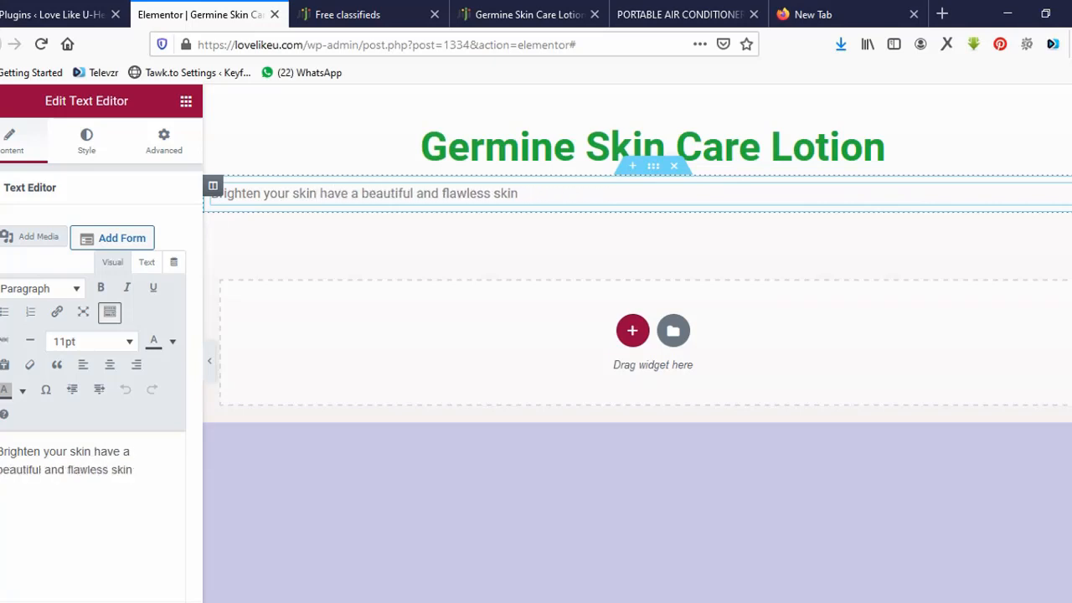
type("and")
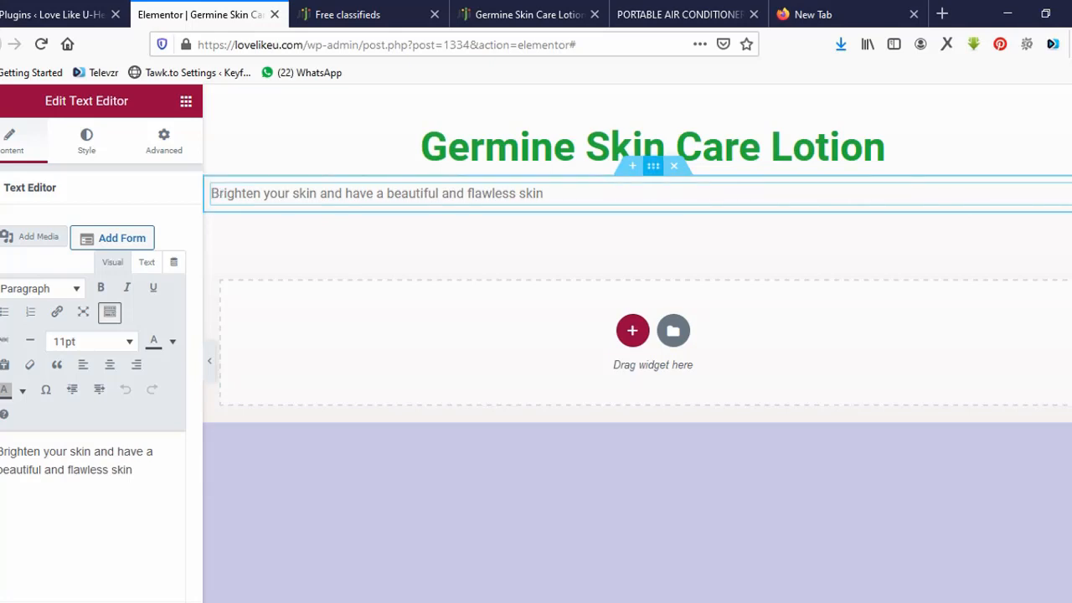
left_click(653, 166)
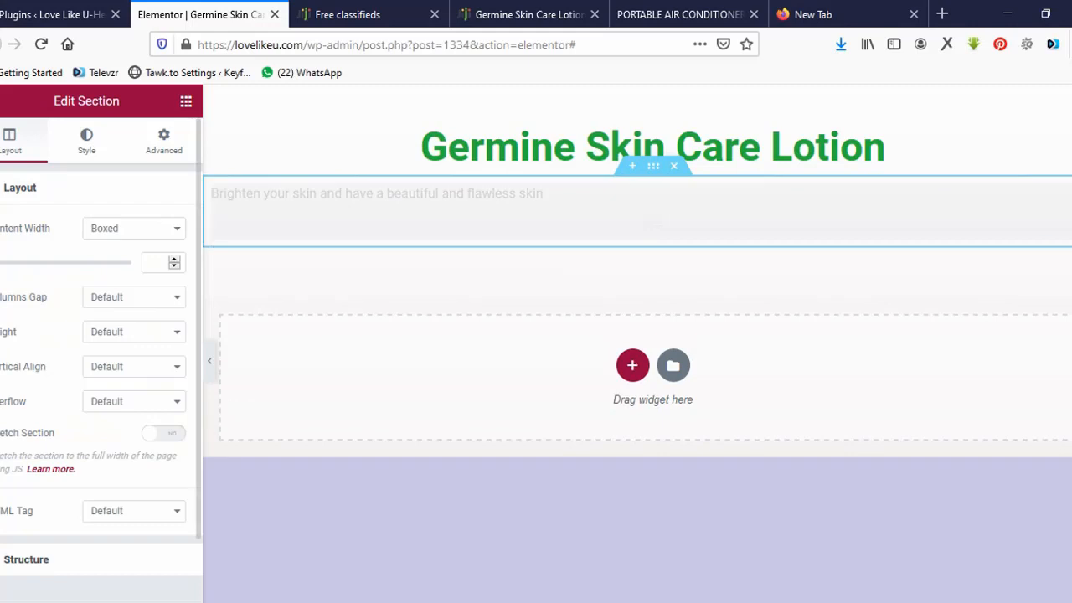
left_click_drag(0, 263, 20, 263)
Format the tagline as black, 130% size text, centred under the heading.
left_click(939, 193)
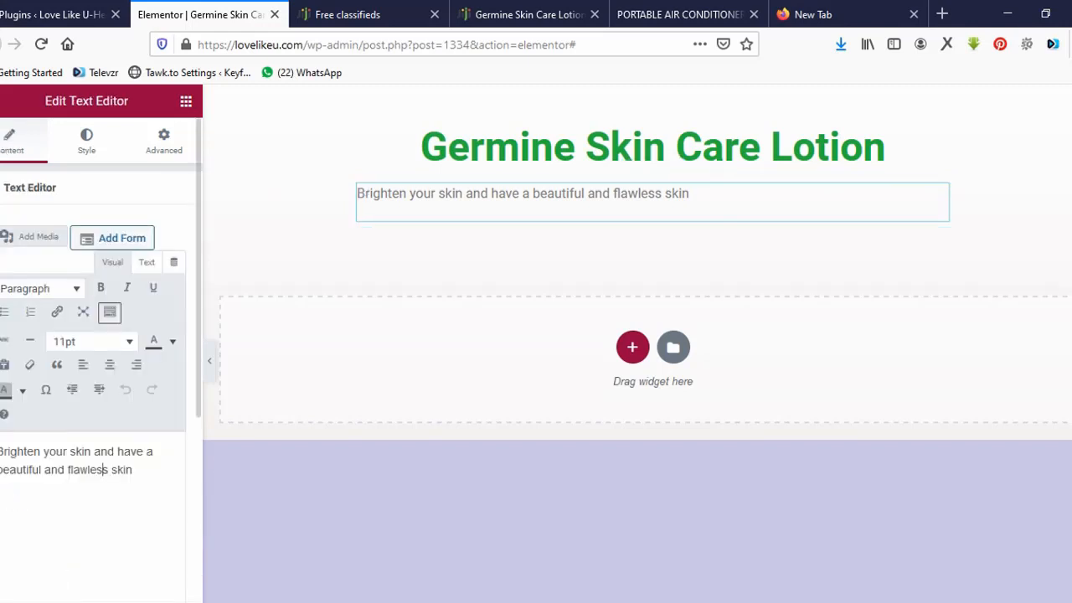
key("ctrl+a")
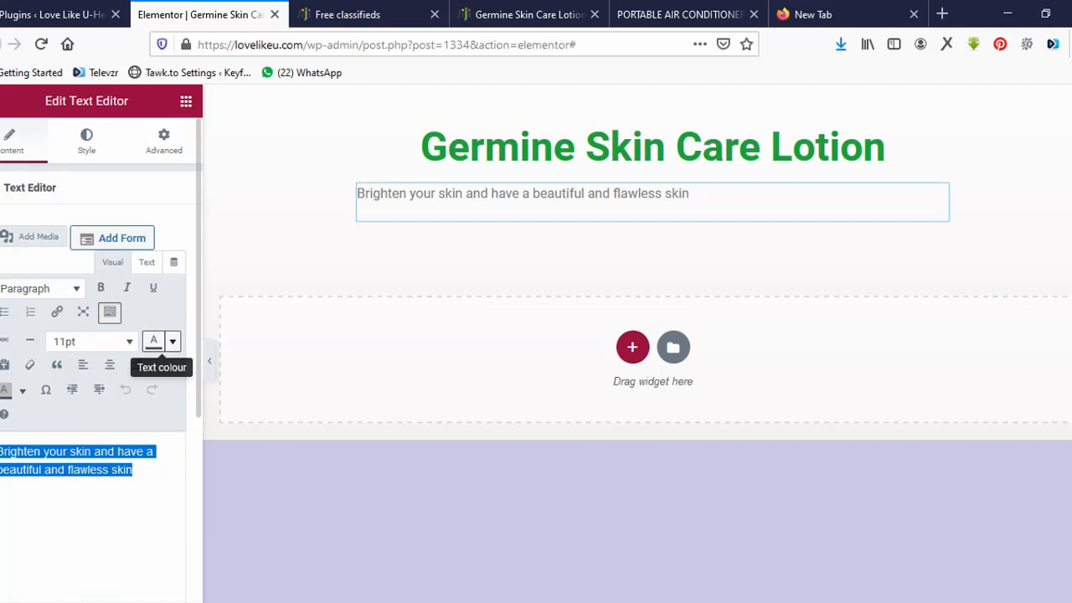
left_click(173, 341)
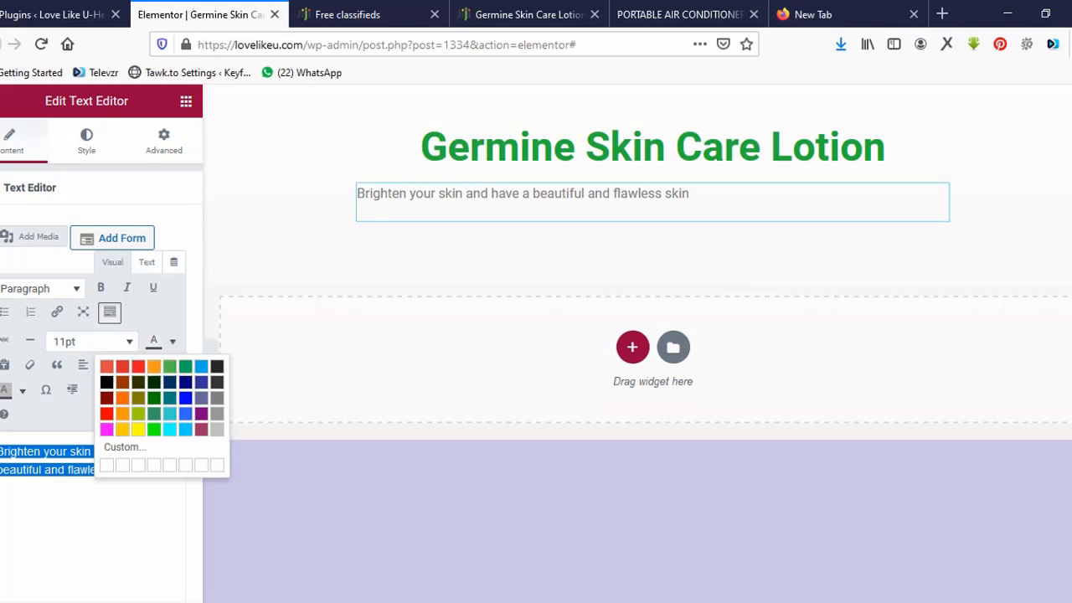
left_click(105, 383)
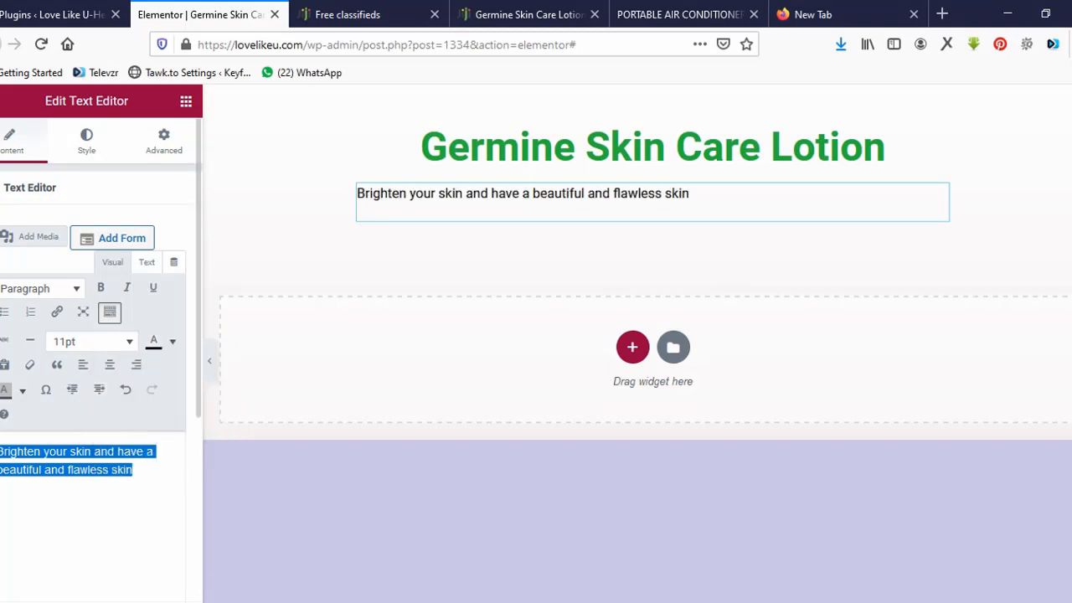
left_click(92, 341)
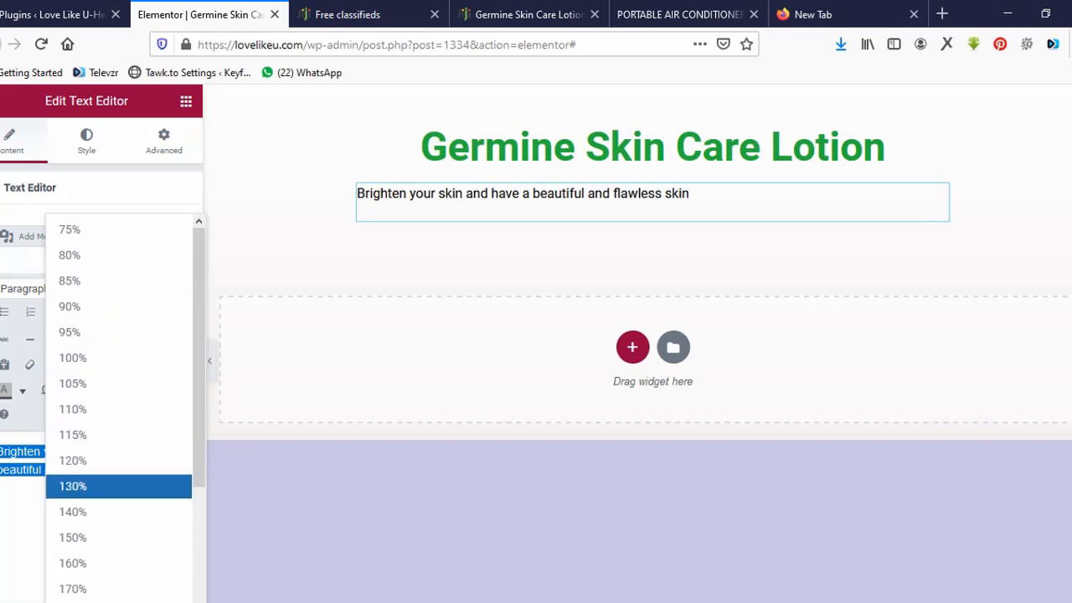
left_click(72, 486)
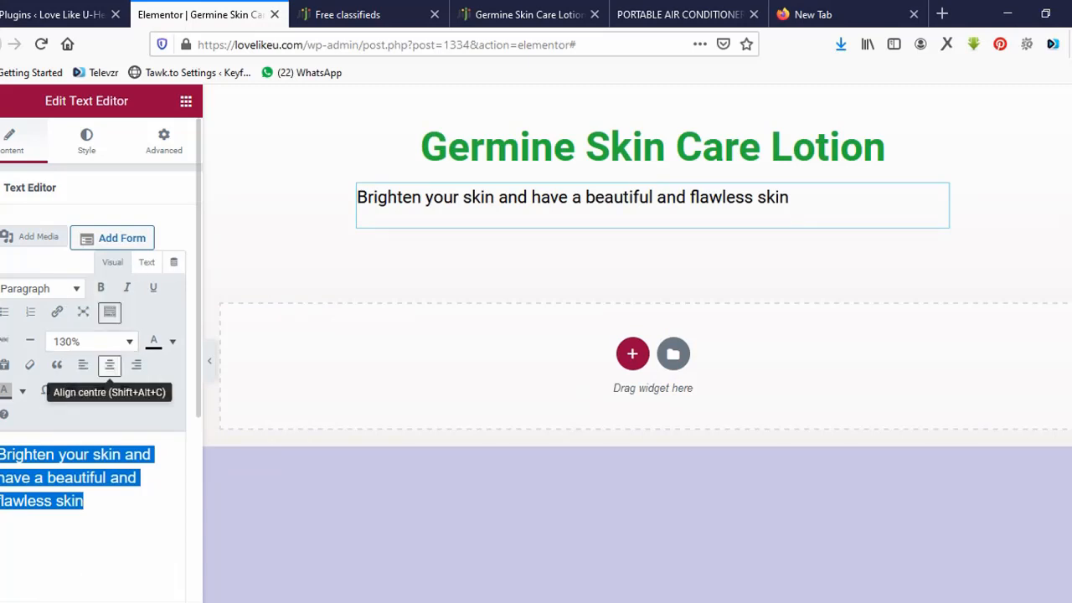
left_click(109, 364)
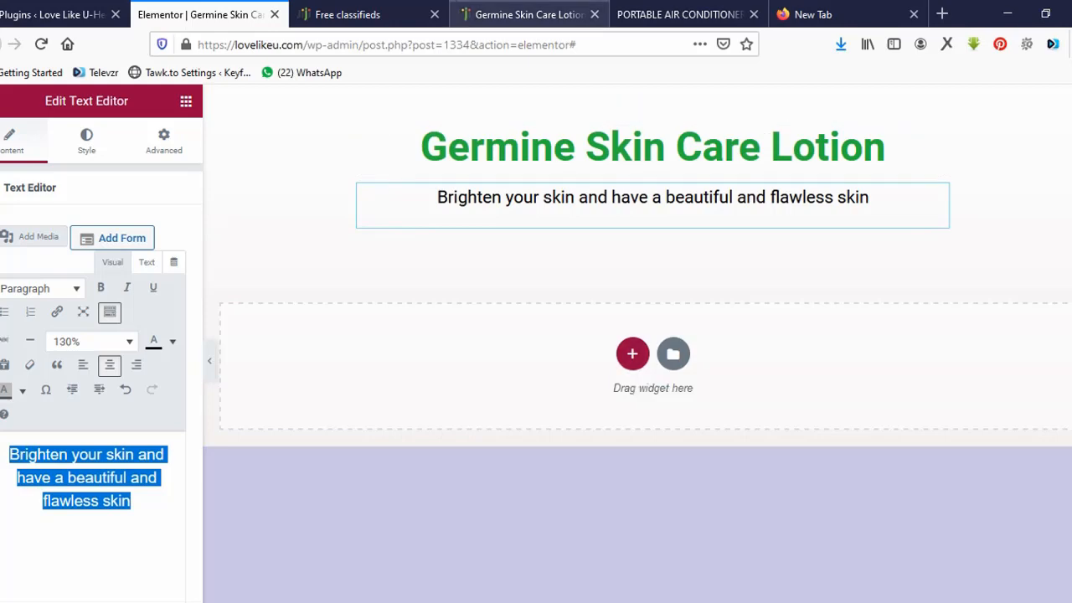
left_click(524, 14)
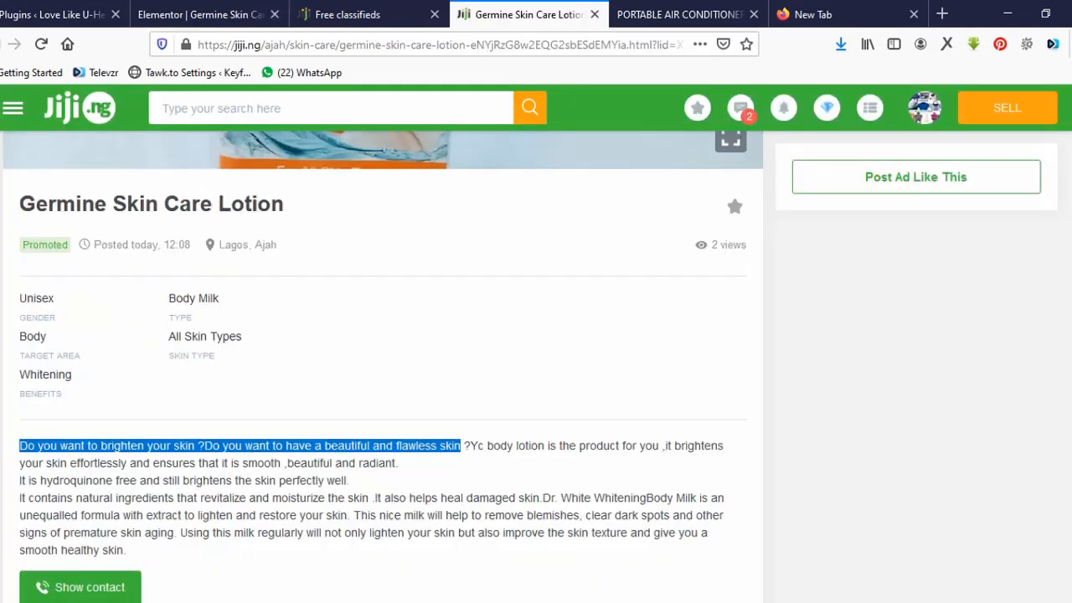
Save the Jiji listing's product photo to Downloads as 'Carrot Extract'.
scroll(529, 366, "up", 5)
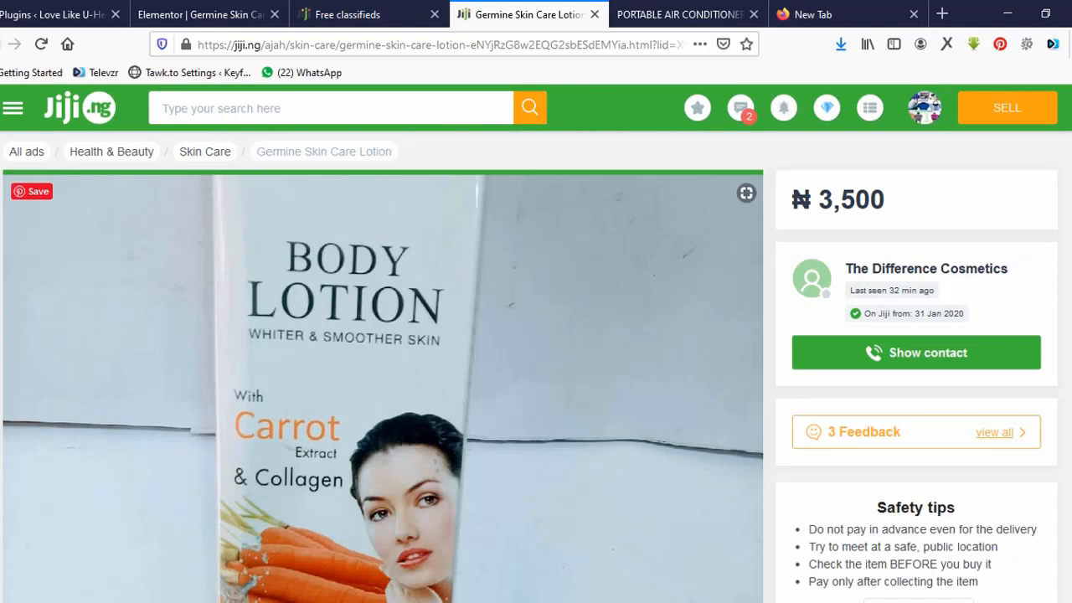
right_click(291, 368)
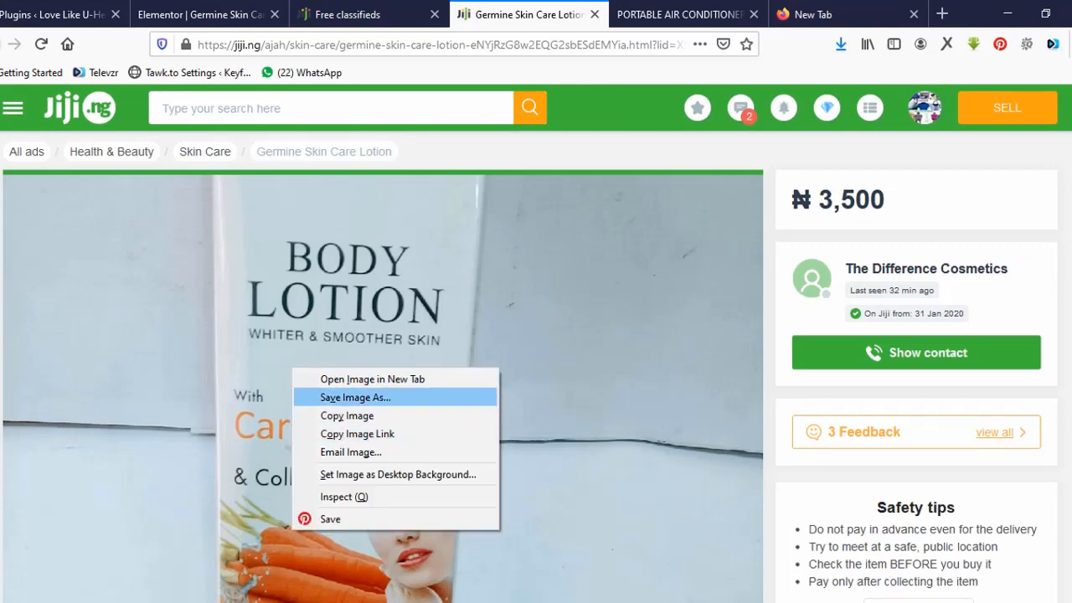
key("Return")
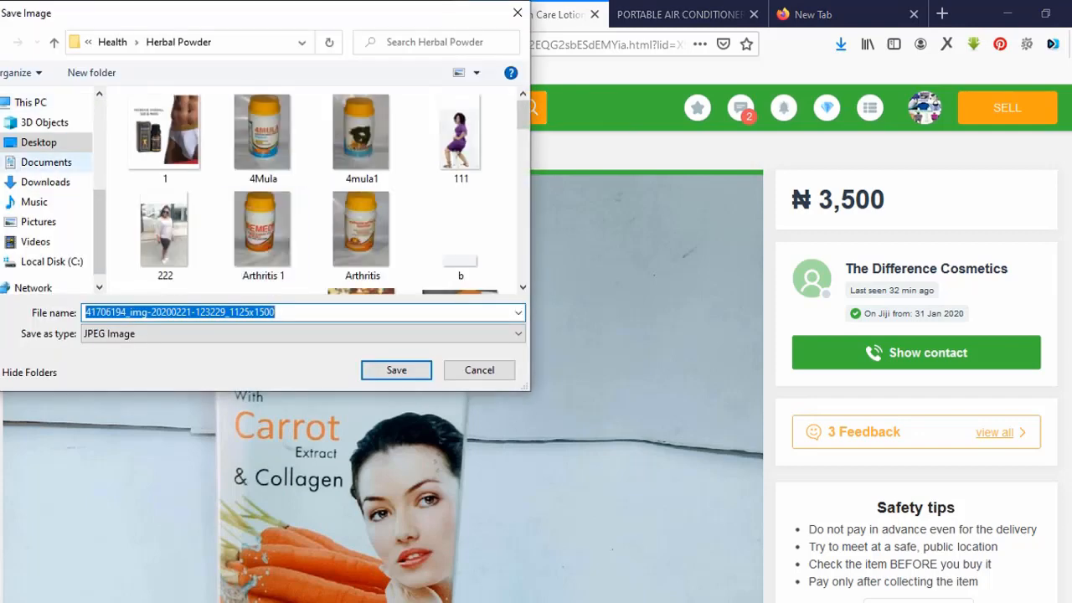
left_click(45, 181)
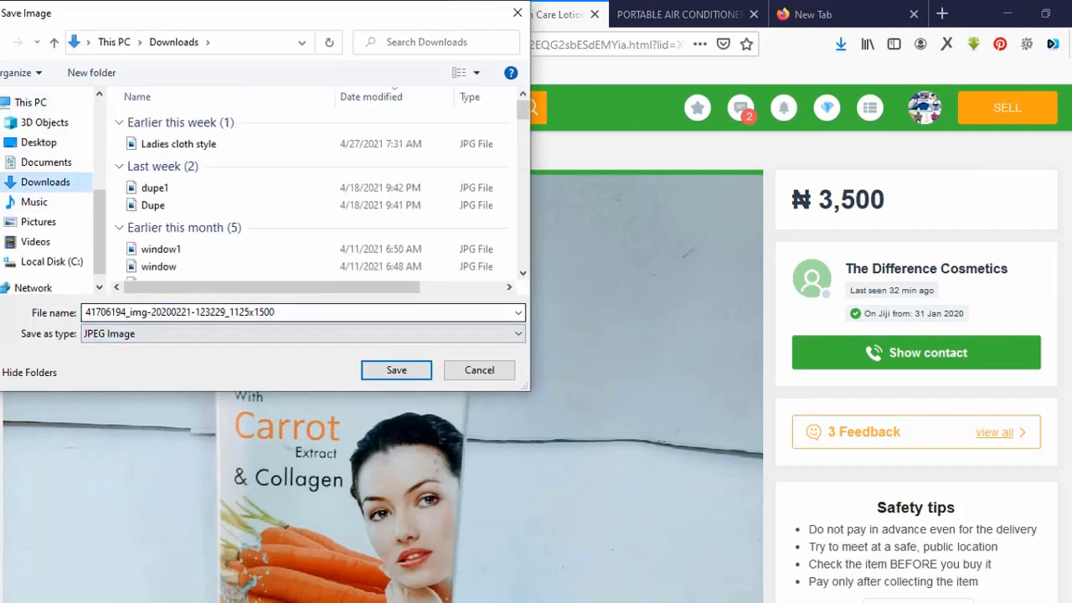
type("Carrot")
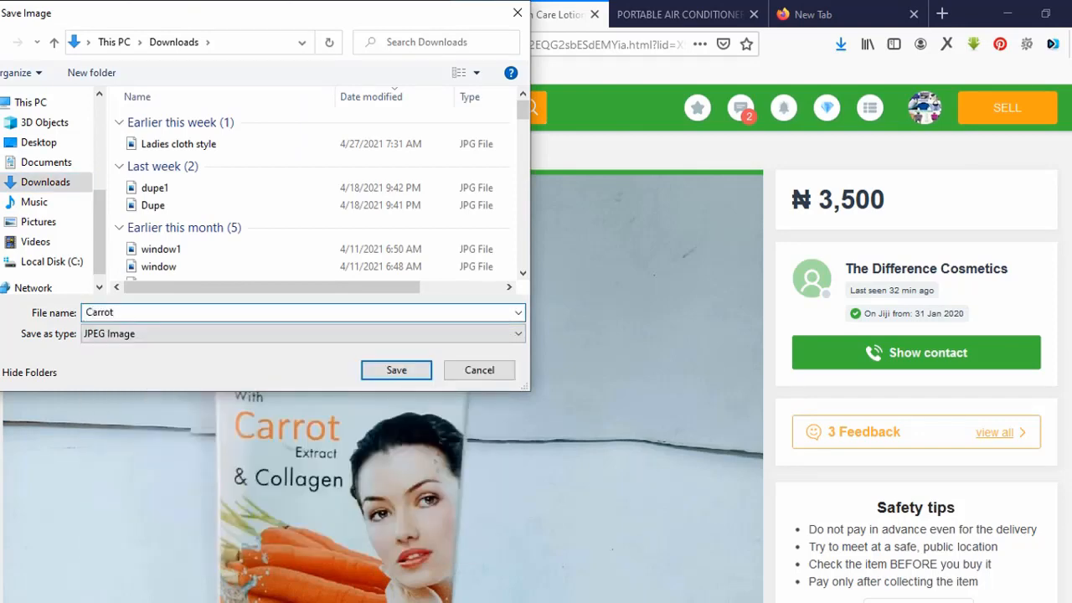
type(" Extract")
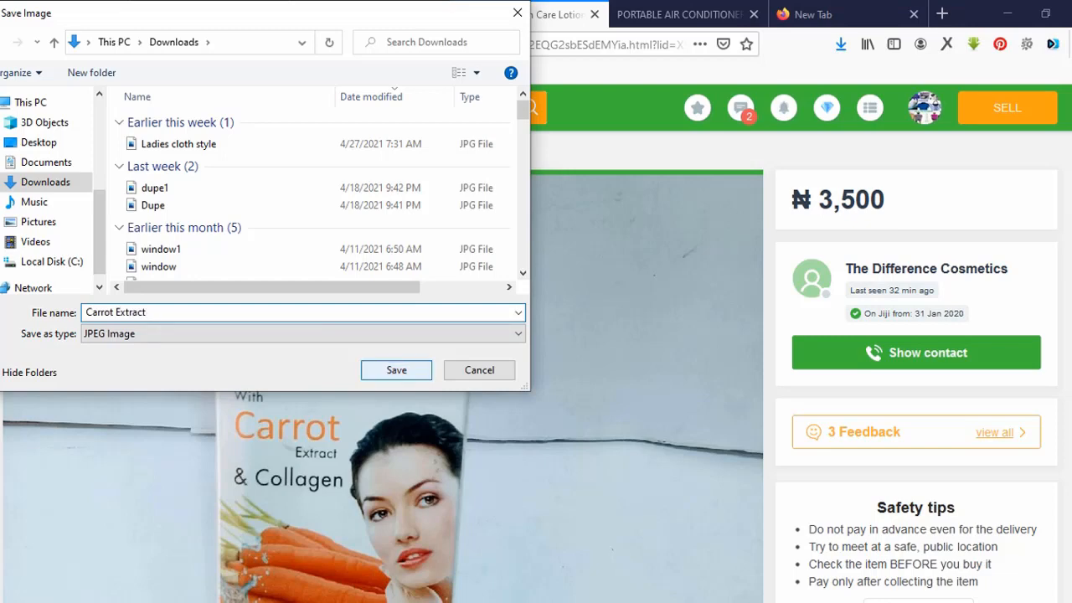
key("Return")
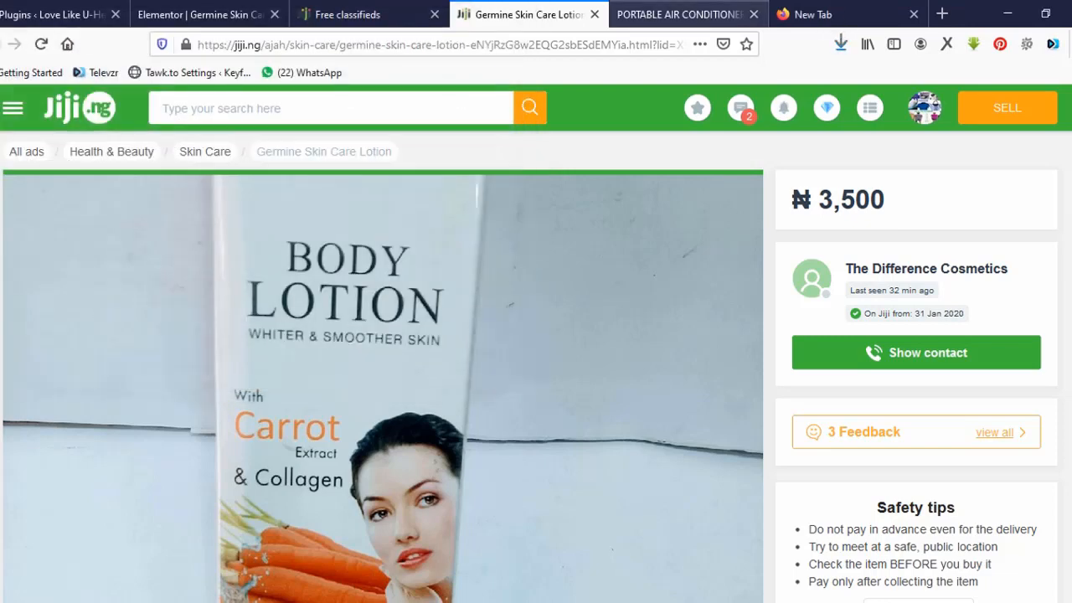
Back in the Elementor editor, add a one-column section beneath the tagline.
left_click(201, 14)
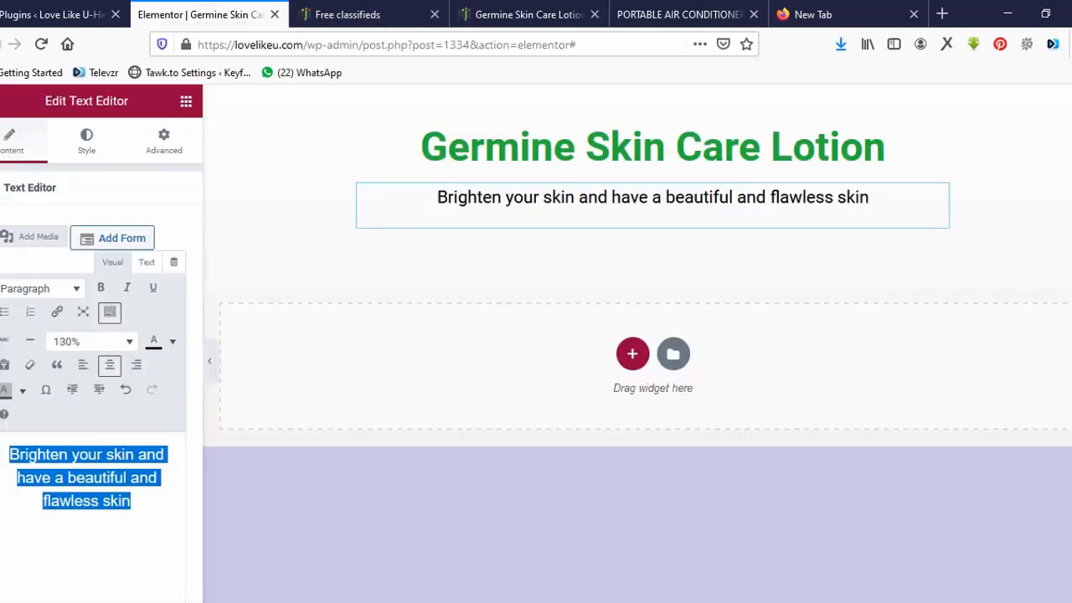
left_click(632, 354)
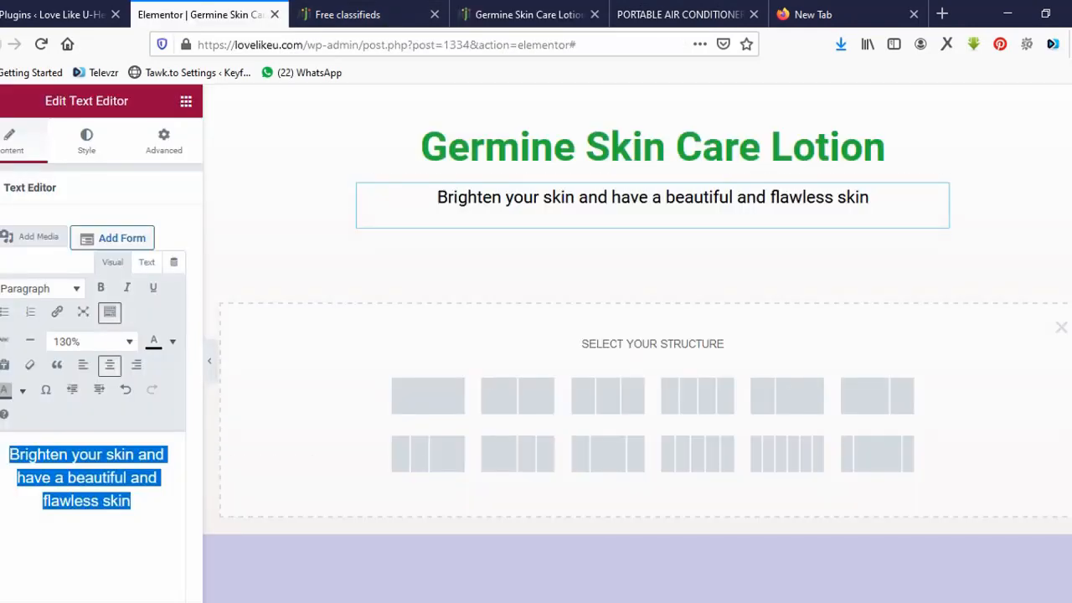
left_click(427, 395)
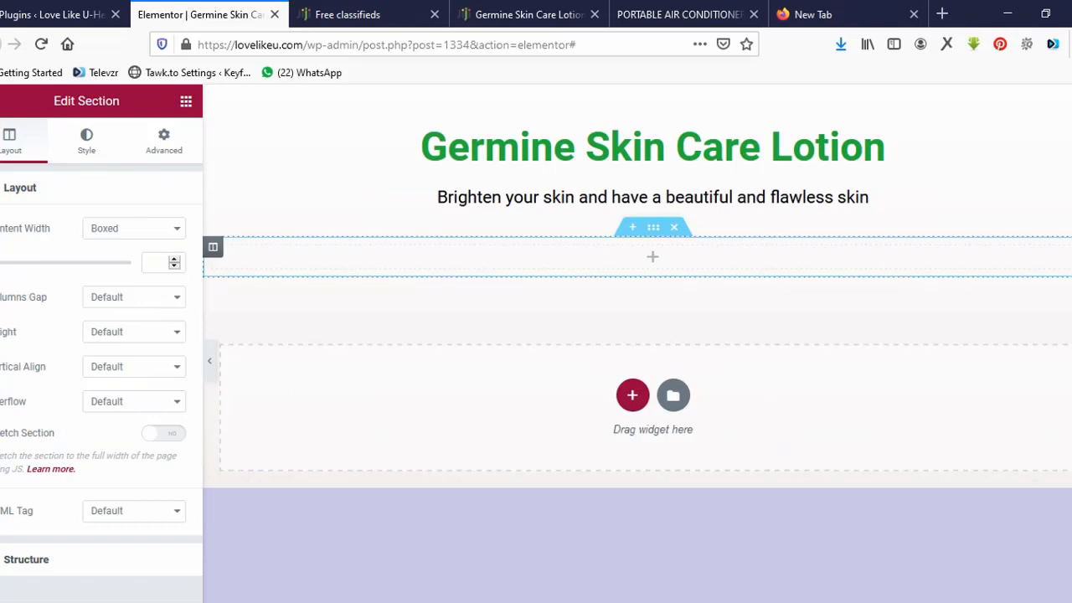
left_click(652, 256)
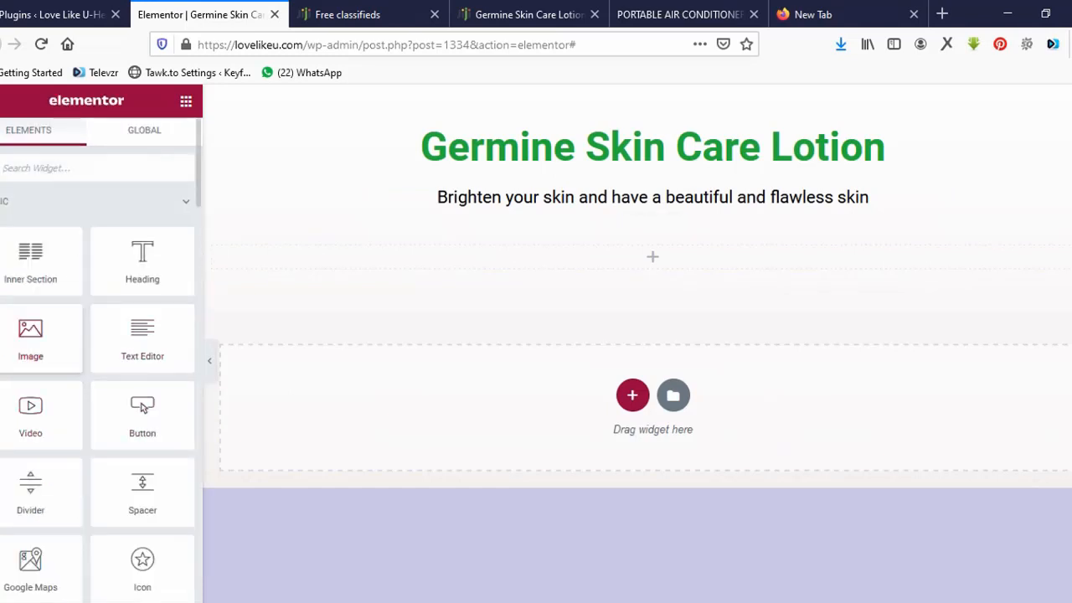
Drop an Image widget into the section, set its content width to 753, and open Choose Image.
left_click_drag(31, 335, 432, 255)
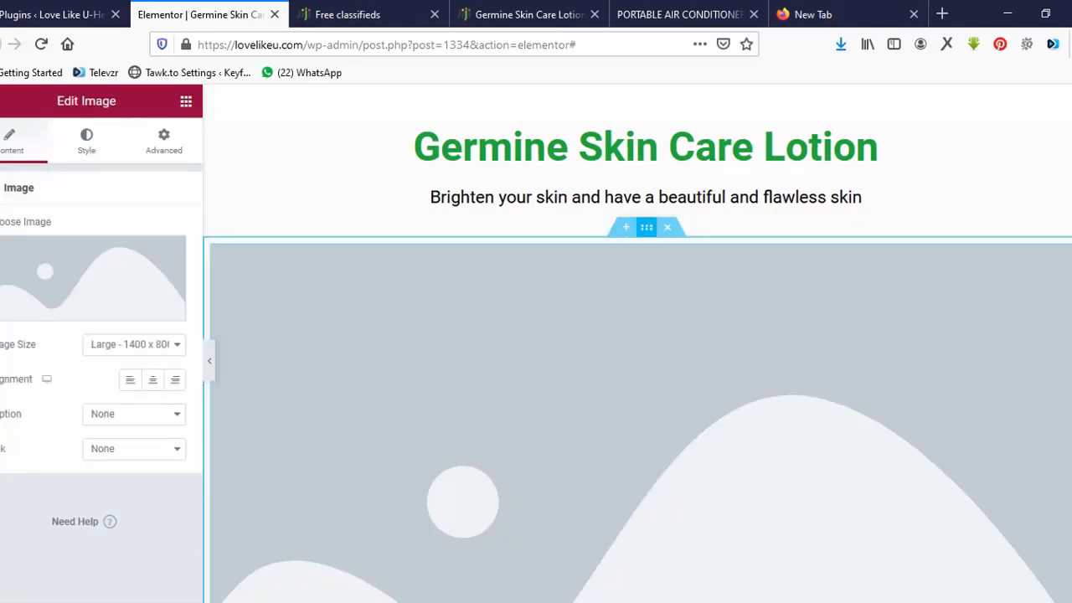
left_click(646, 228)
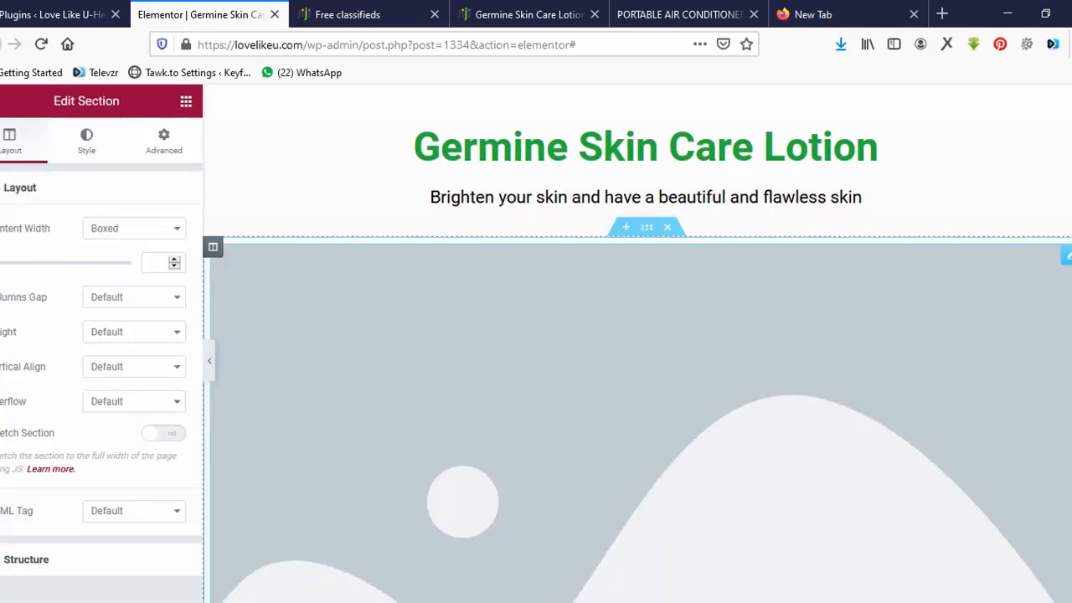
left_click_drag(0, 263, 20, 263)
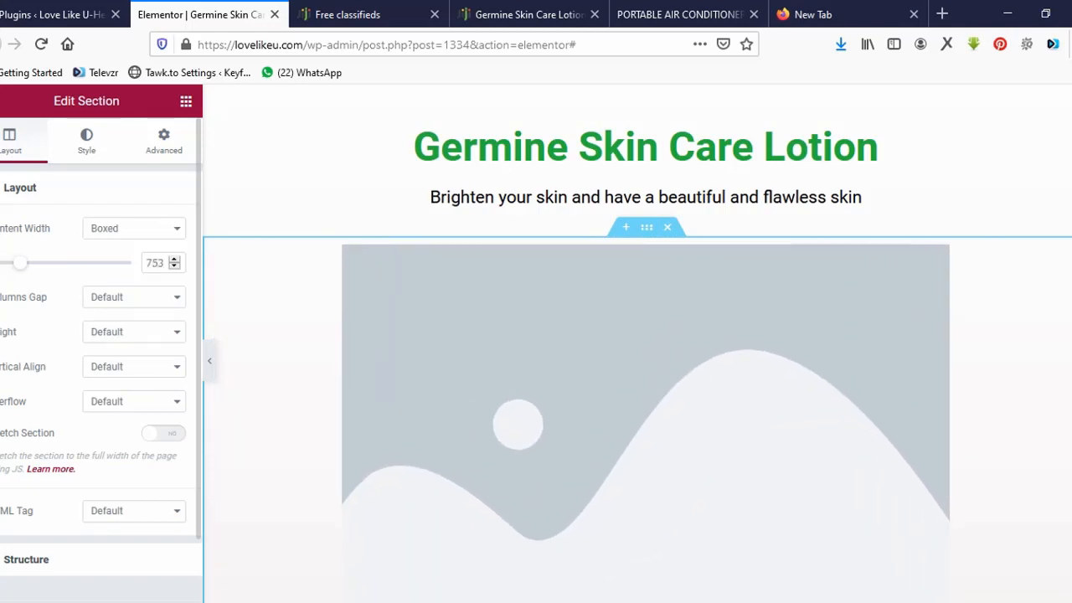
left_click(452, 335)
mouse_move(84, 280)
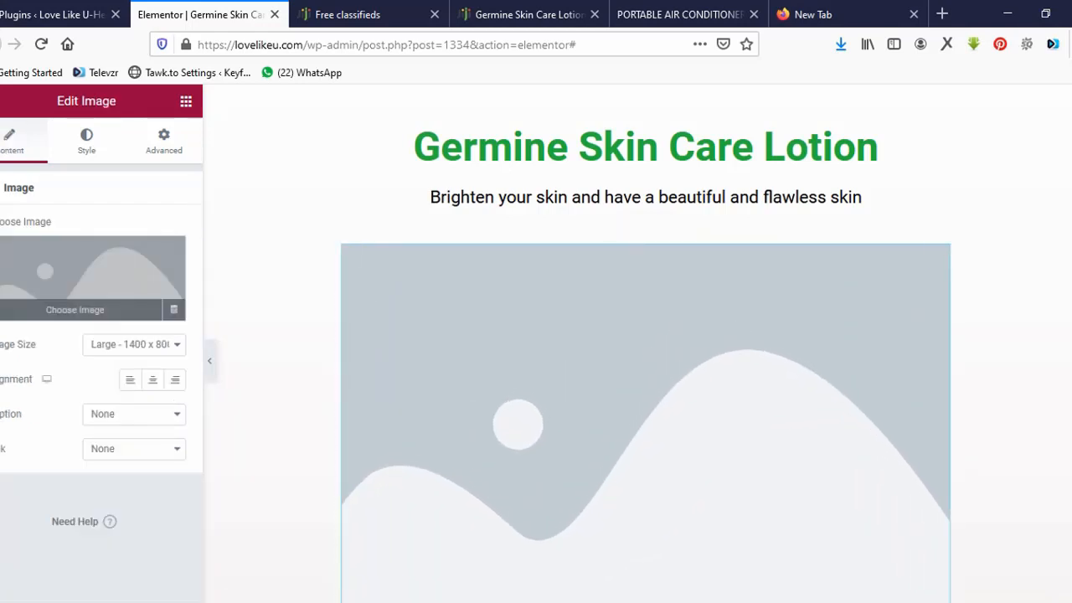
left_click(84, 280)
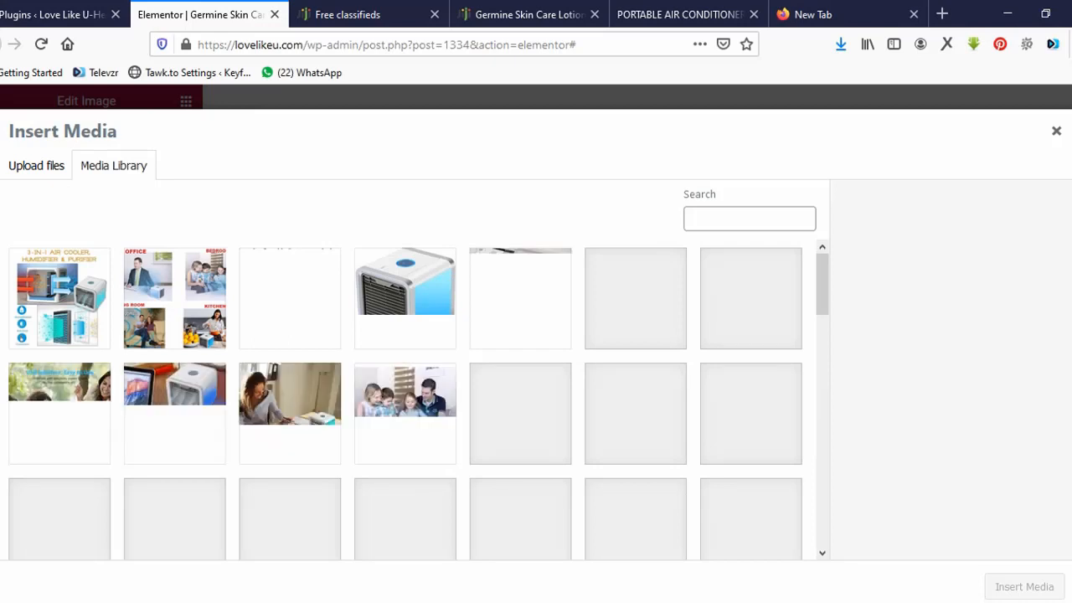
Upload Carrot-Extract.jpg from the Downloads folder via Insert Media's Upload files.
left_click(36, 166)
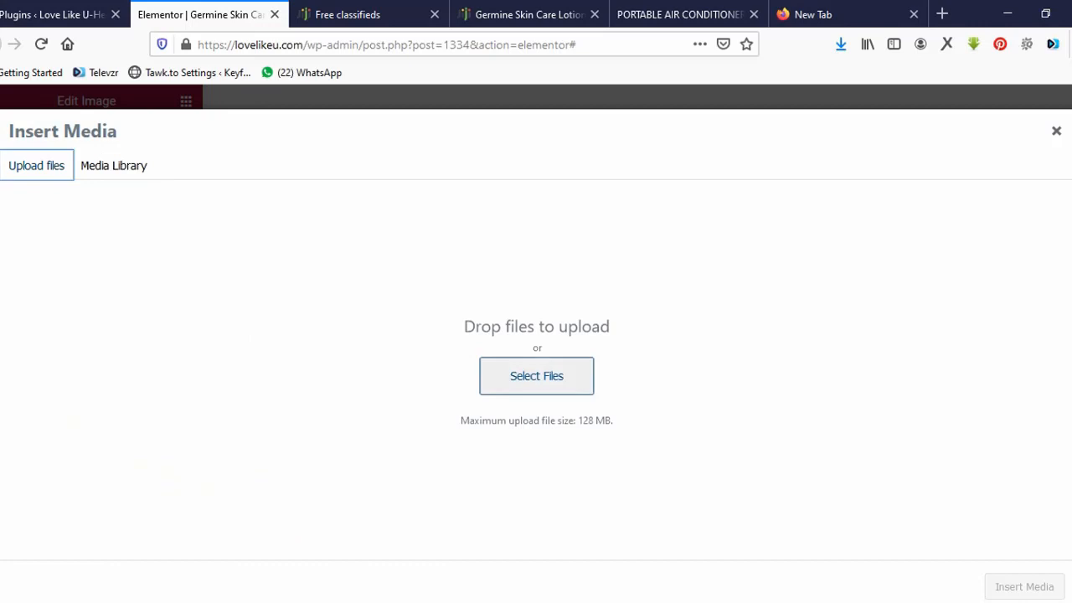
left_click(536, 375)
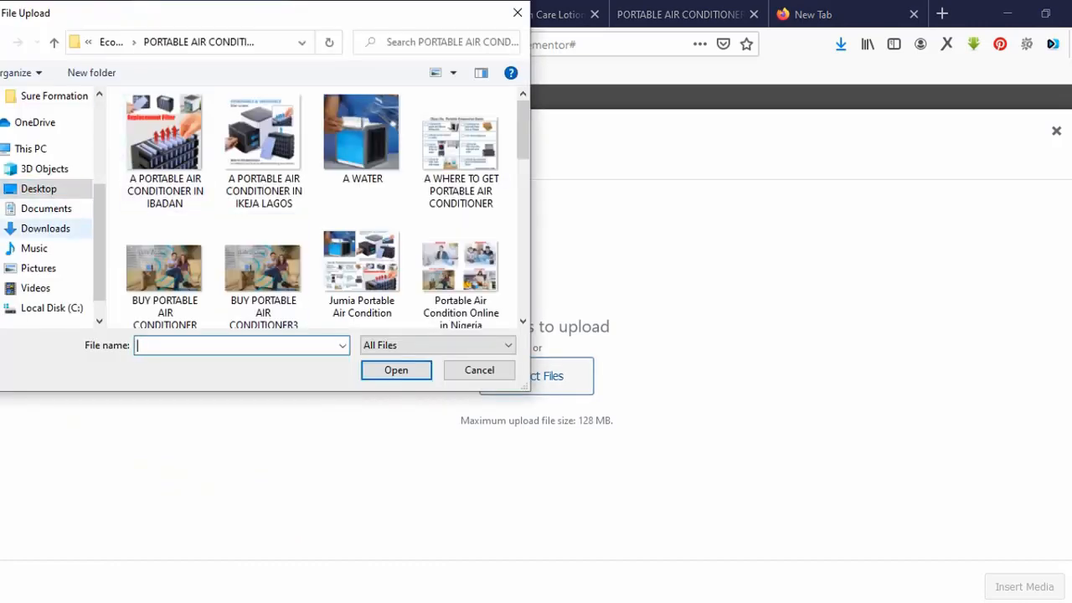
left_click(45, 229)
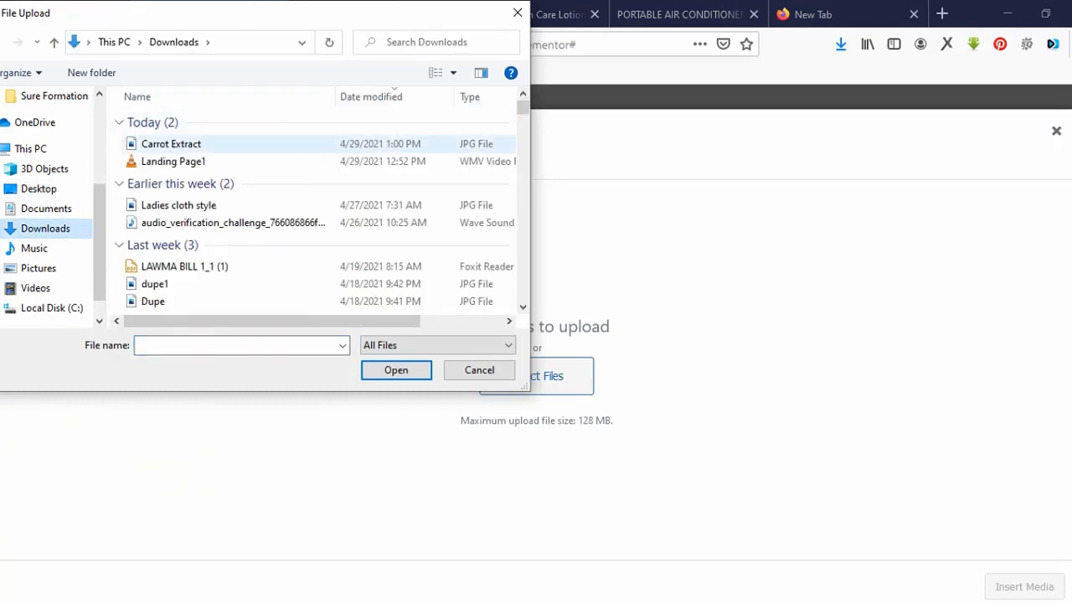
left_click(171, 144)
left_click(396, 370)
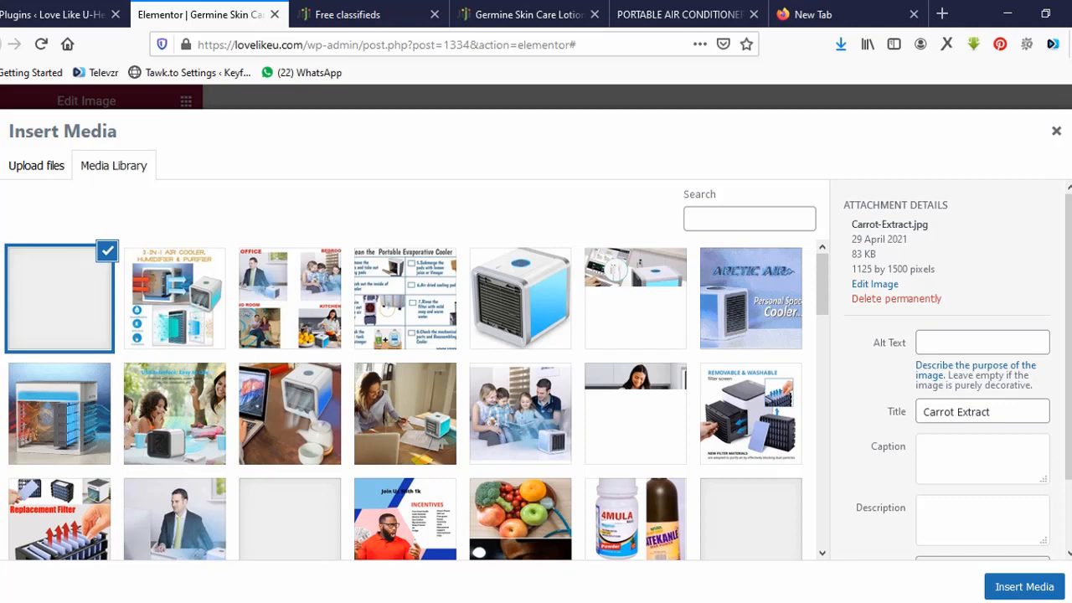
Insert the uploaded Carrot Extract photo into the image widget.
left_click(1024, 586)
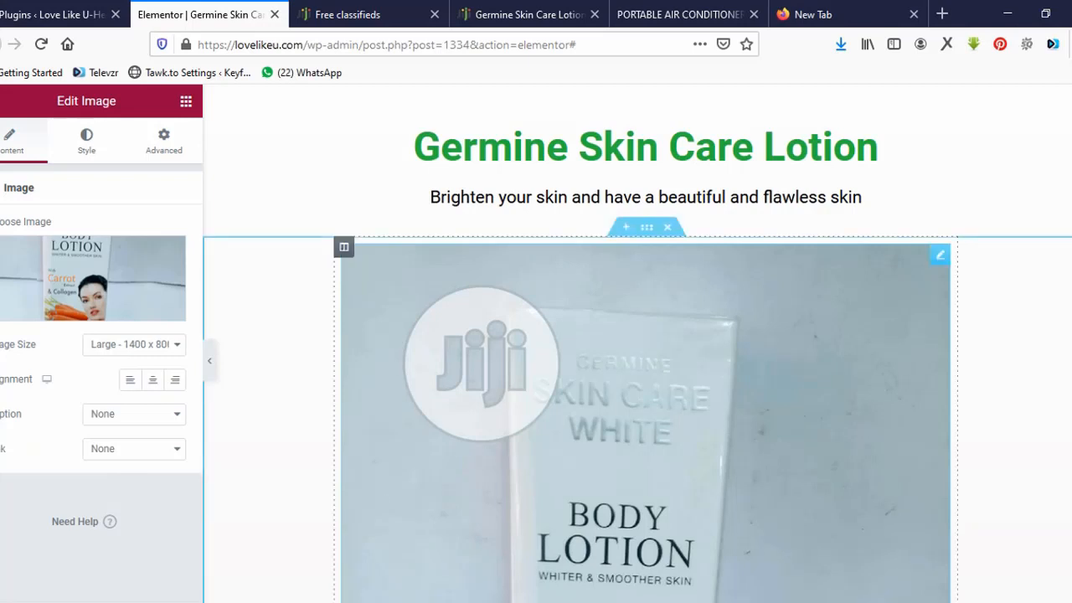
scroll(645, 419, "down", 3)
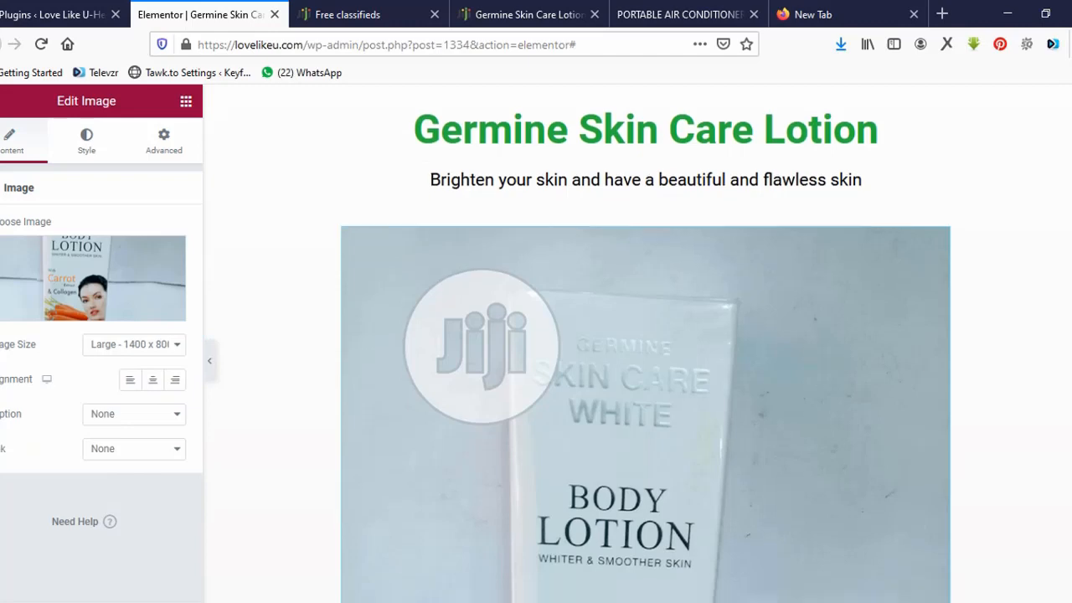
scroll(645, 344, "down", 3)
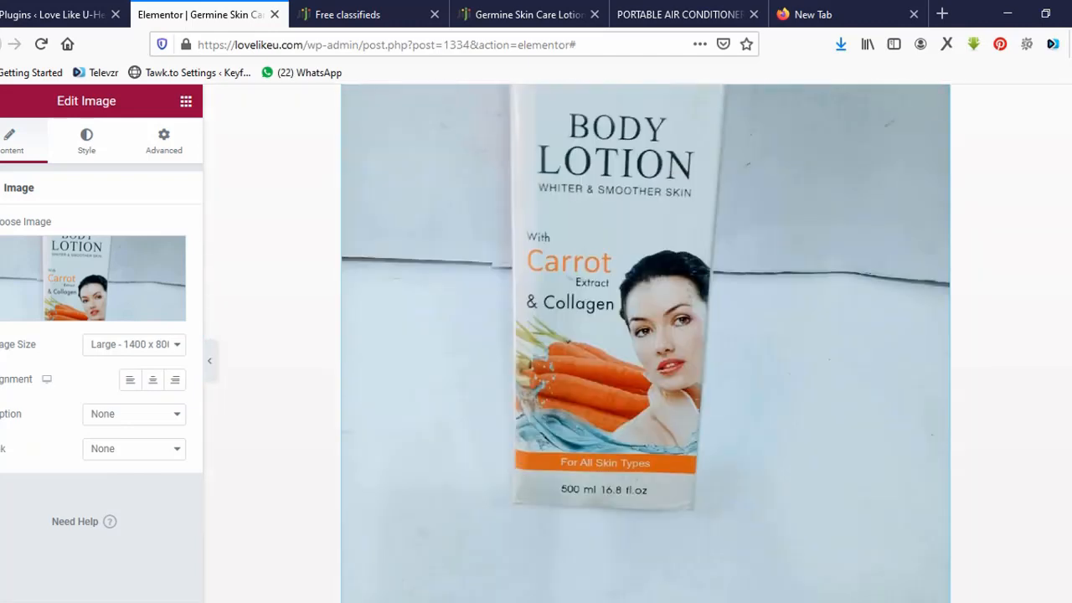
scroll(644, 344, "down", 3)
scroll(645, 343, "up", 3)
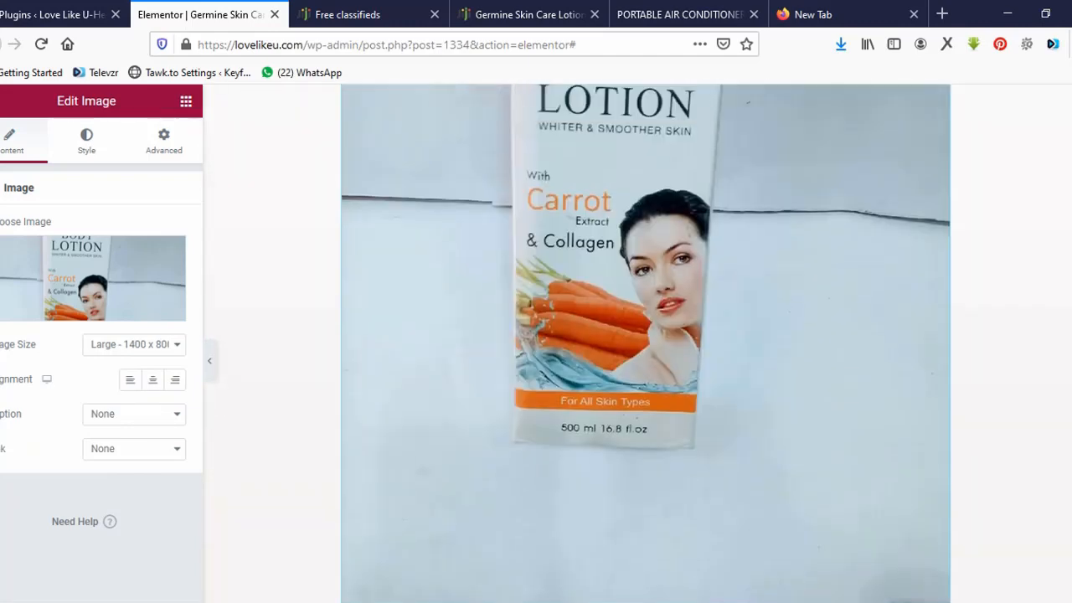
Set the photo's image size to Medium - 800 x 400.
left_click(134, 345)
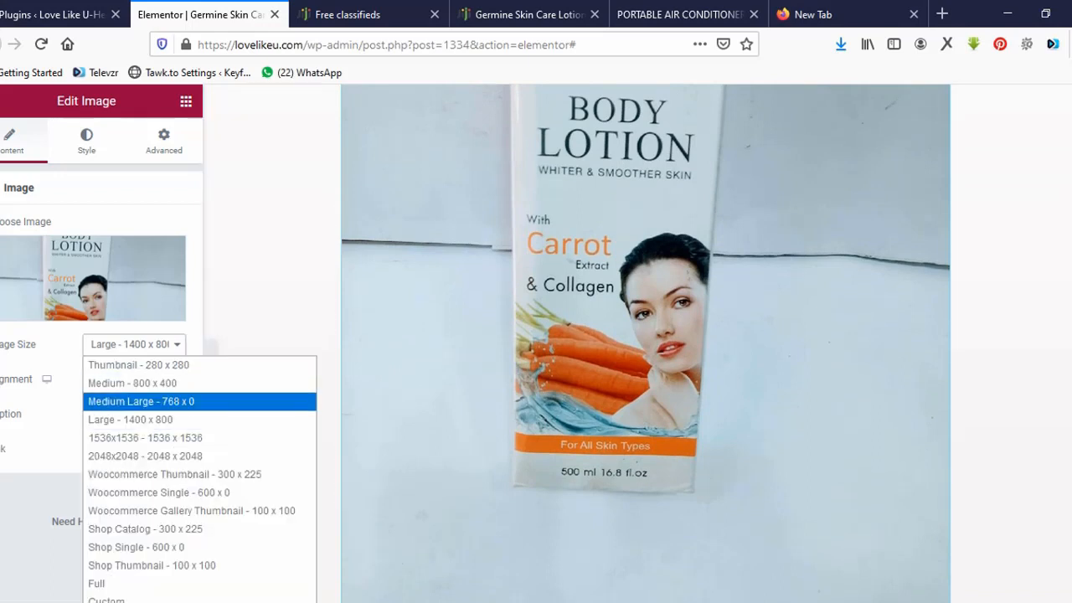
left_click(132, 383)
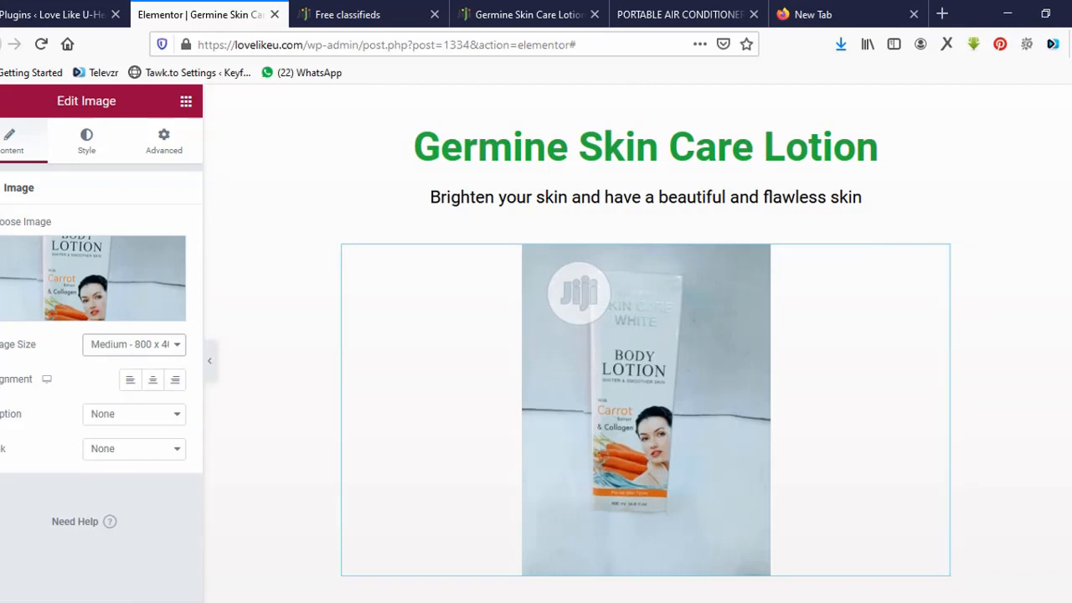
scroll(644, 368, "down", 1)
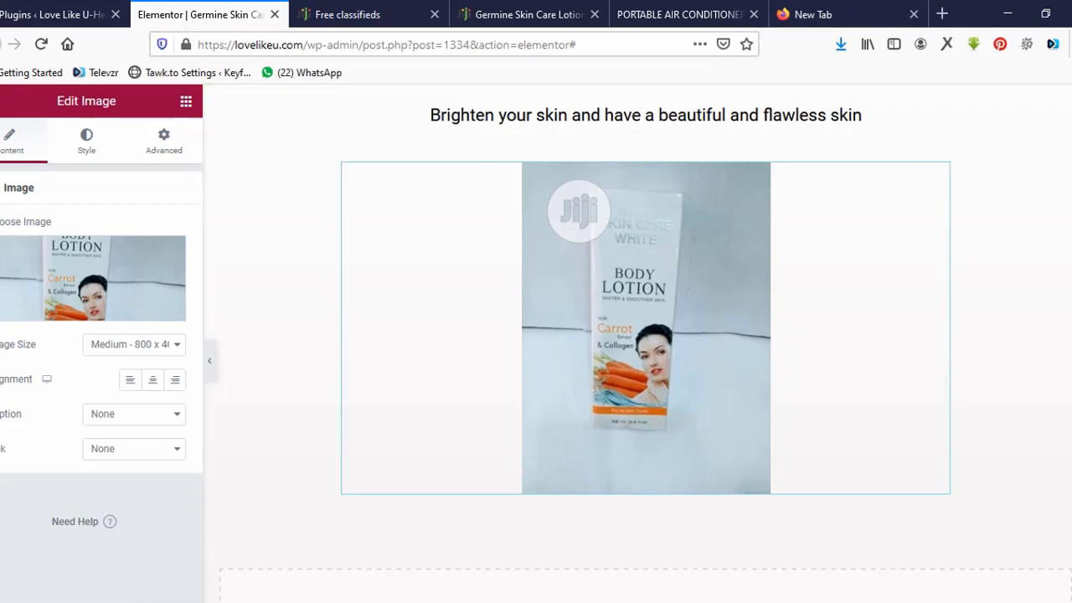
scroll(646, 335, "down", 1)
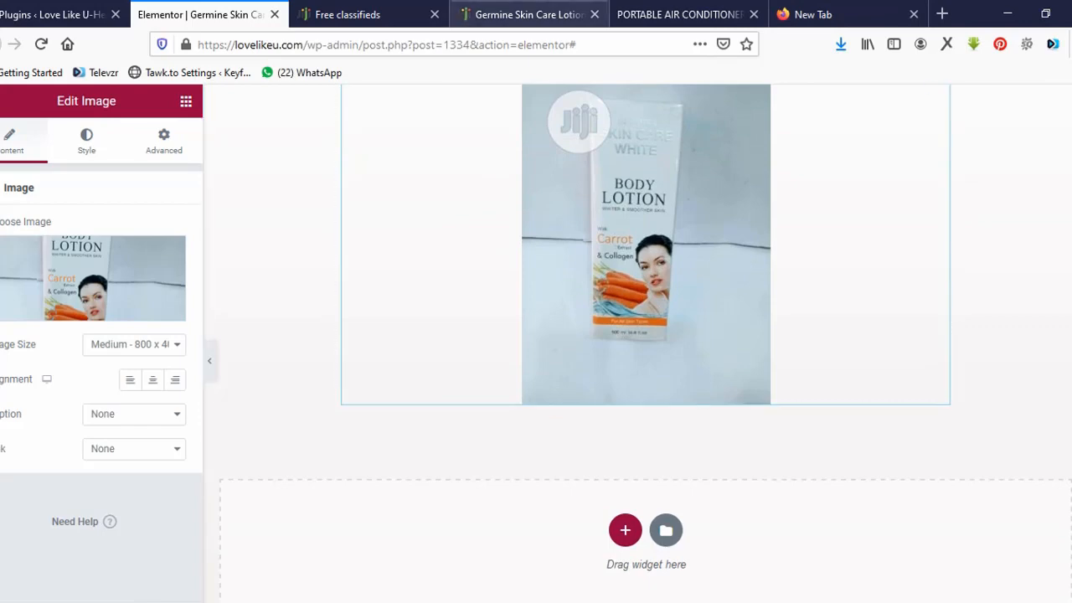
left_click(678, 15)
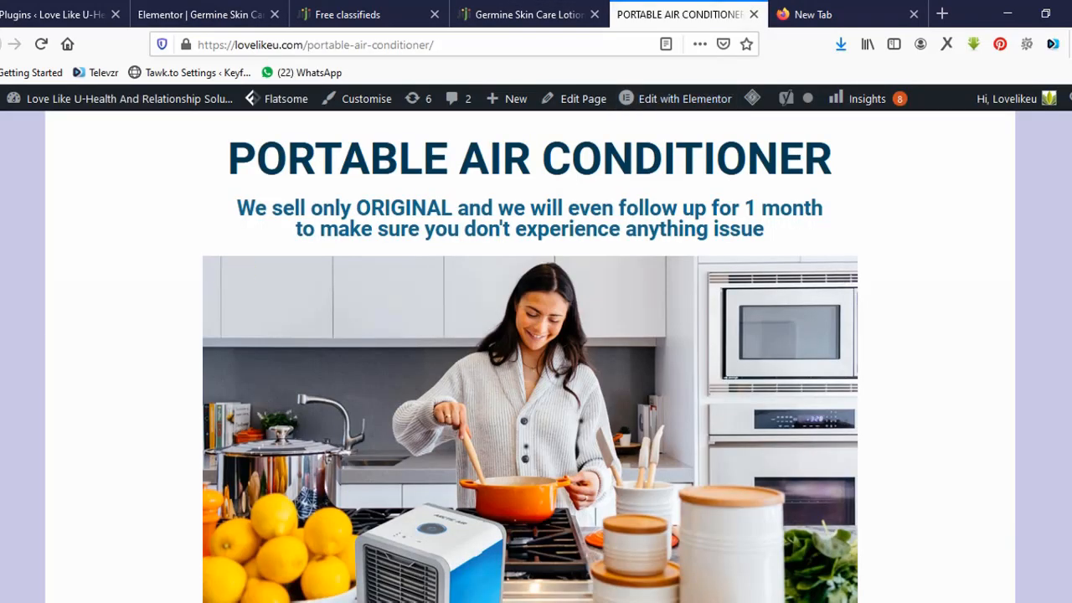
Copy the KEY FEATURES heading text from the Portable Air Conditioner reference page.
scroll(531, 355, "down", 8)
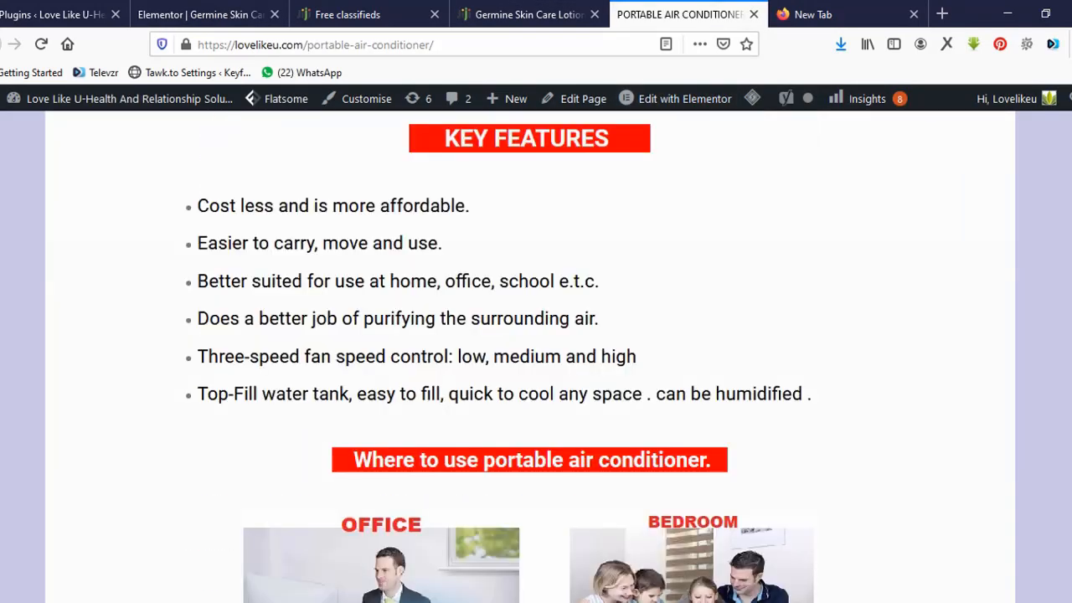
scroll(531, 356, "up", 1)
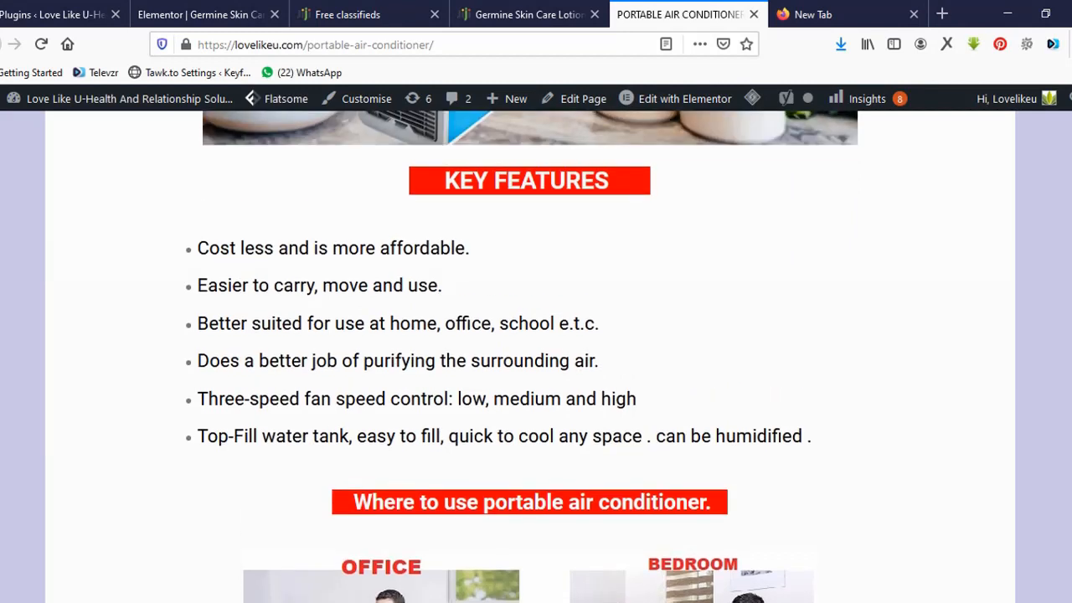
left_click_drag(615, 181, 445, 181)
key("ctrl+c")
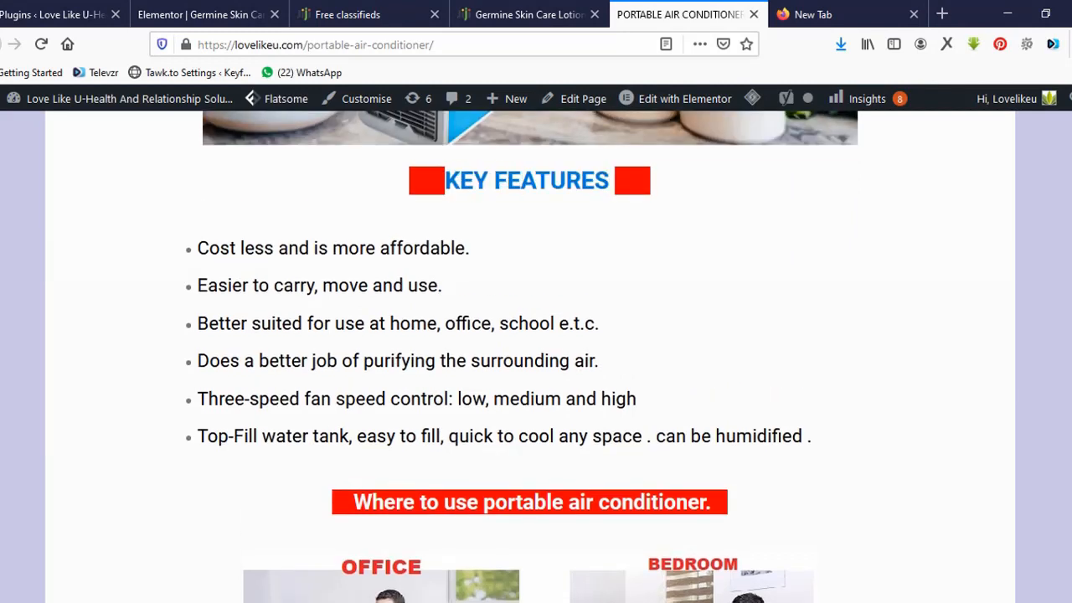
left_click(844, 14)
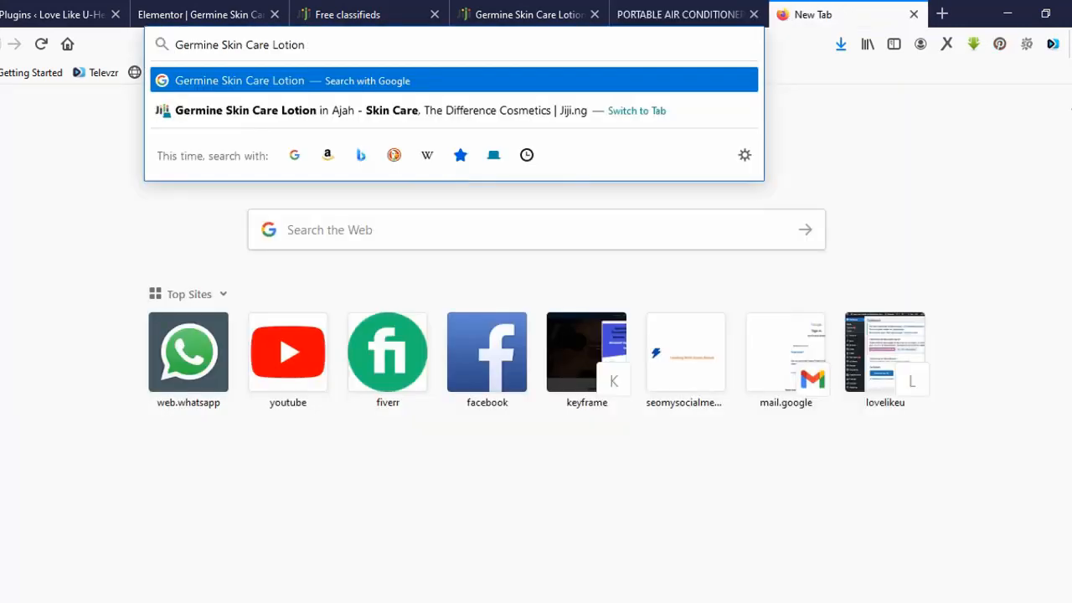
key("ctrl+a")
key("ctrl+v")
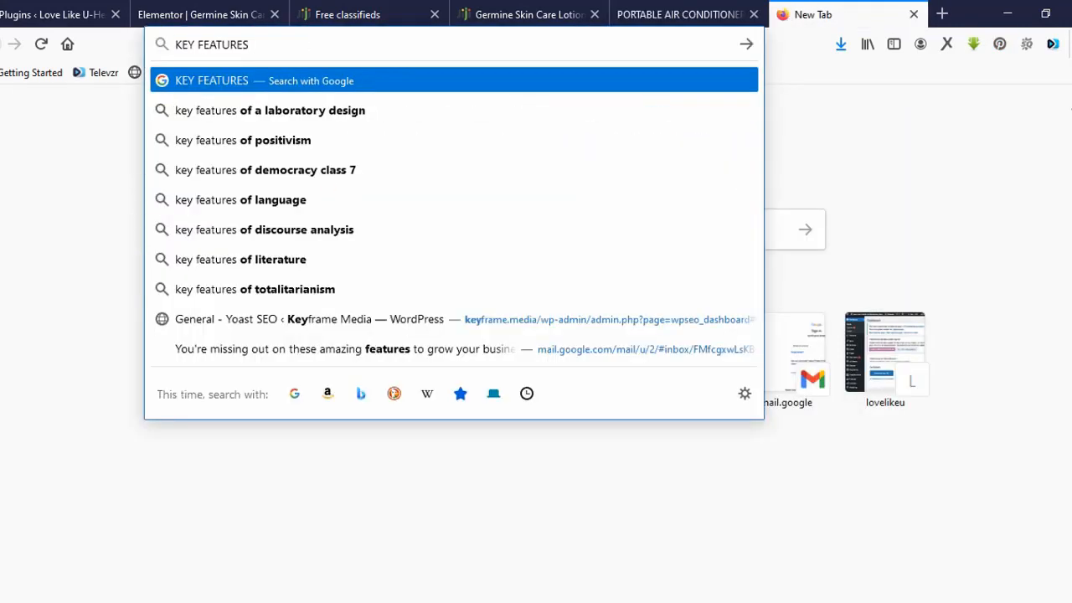
key("ctrl+a")
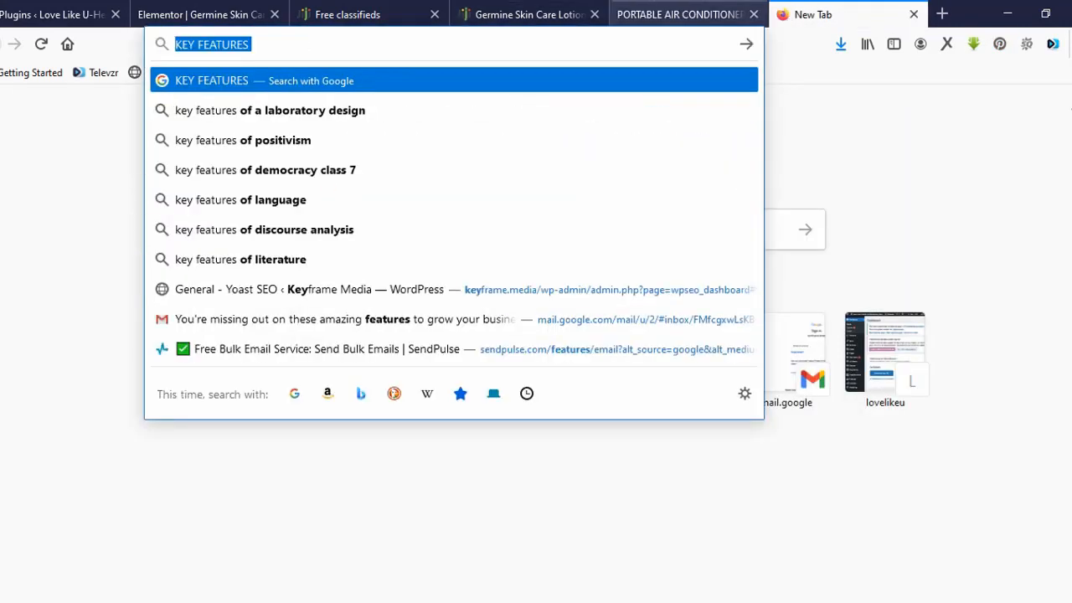
left_click(680, 14)
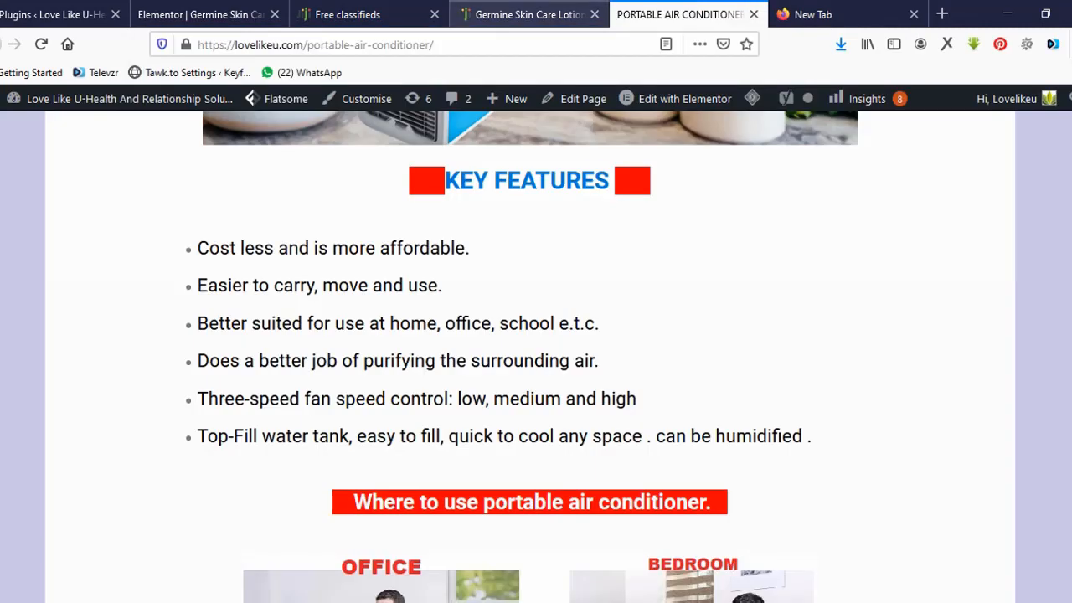
left_click(201, 14)
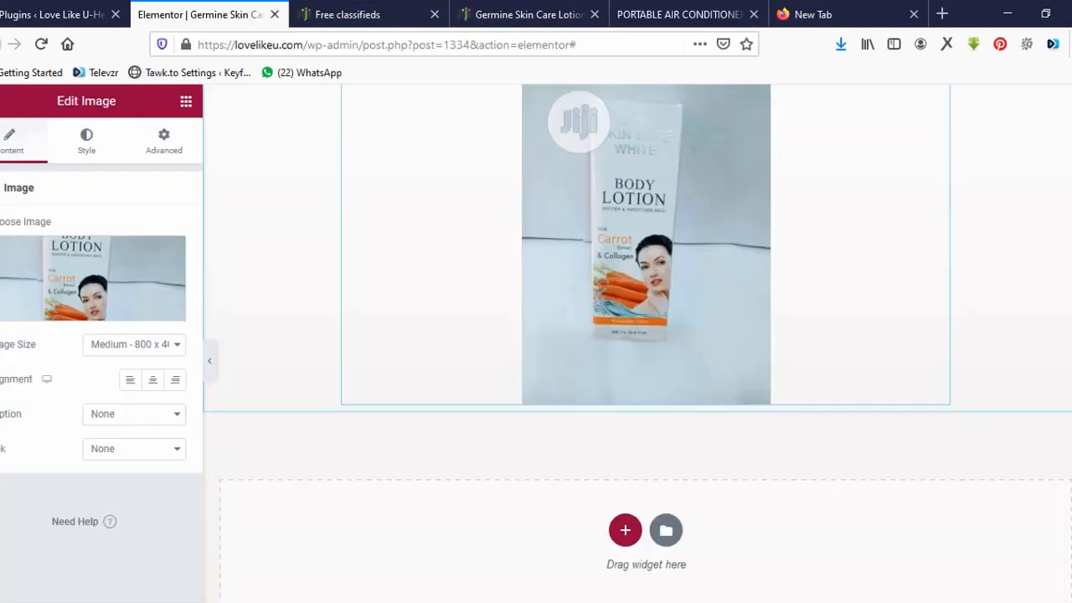
Add a one-column section under the lotion photo holding a Text Editor widget.
left_click(626, 531)
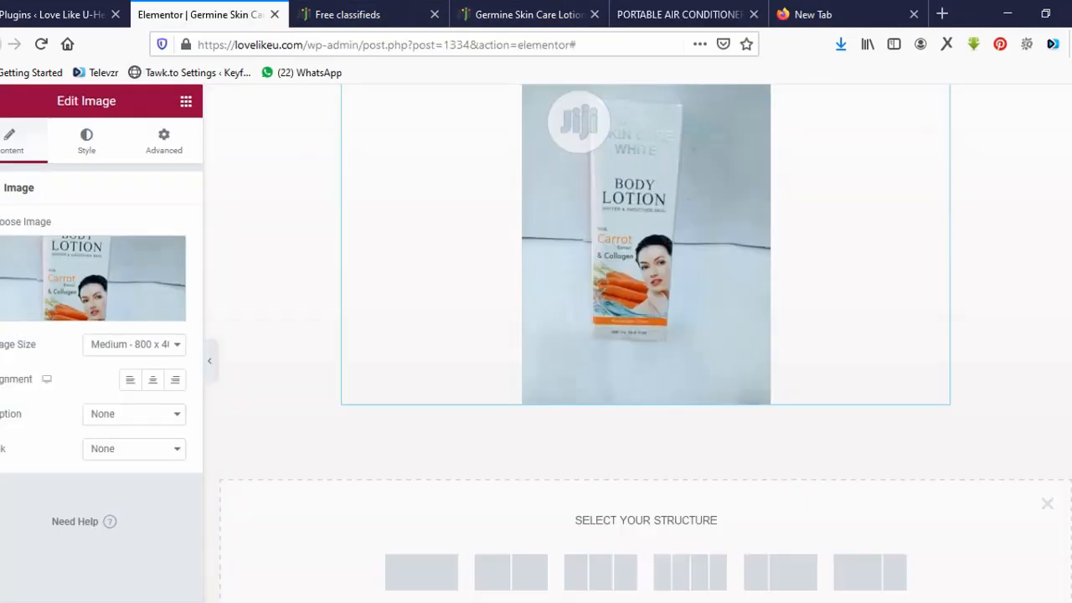
left_click(421, 572)
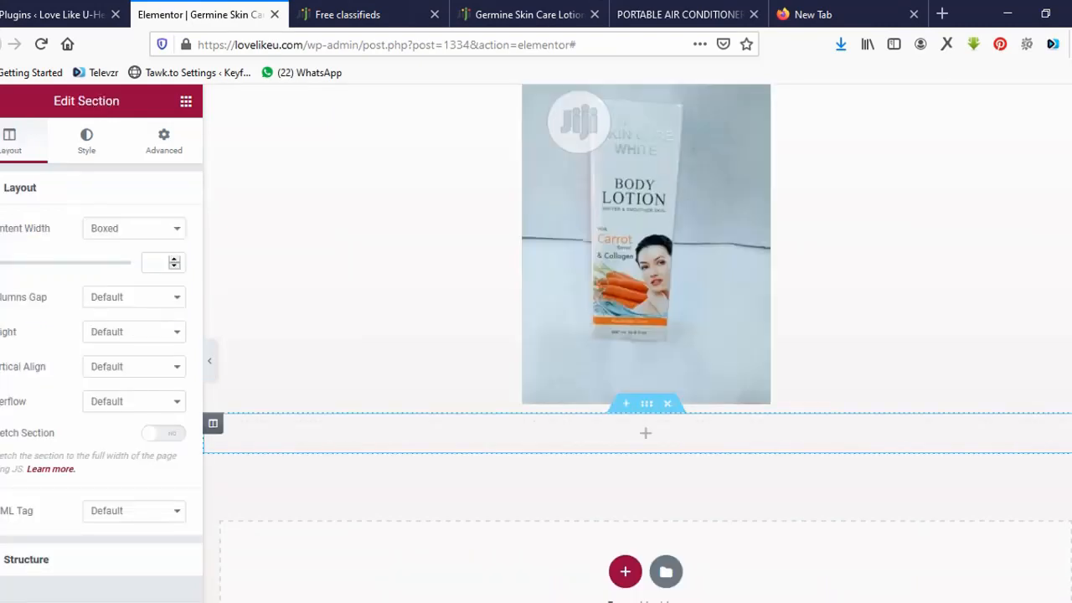
left_click(645, 433)
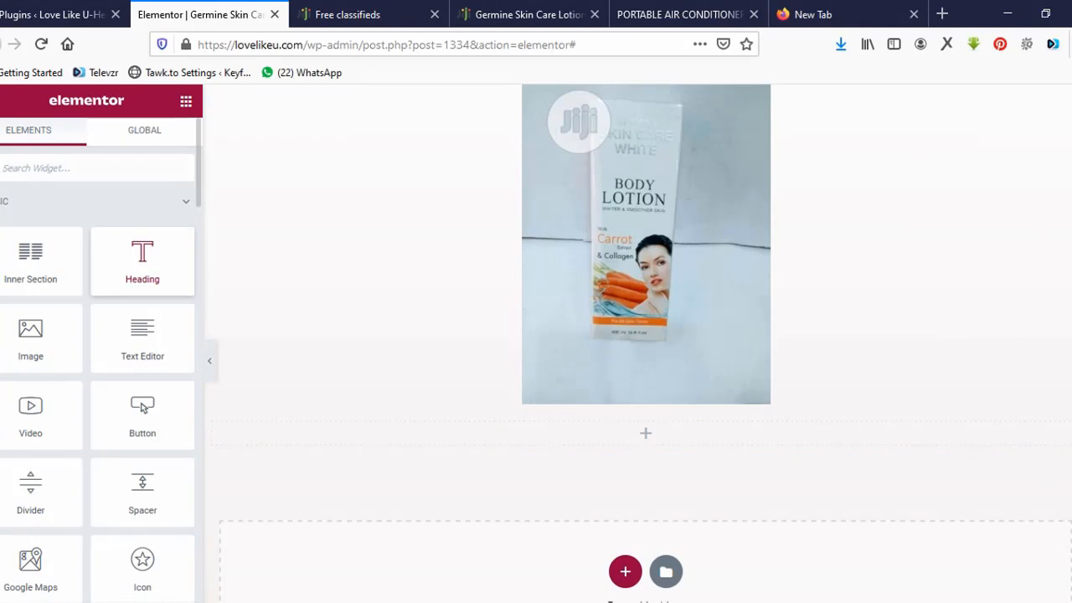
left_click_drag(143, 260, 339, 377)
left_click_drag(142, 339, 428, 430)
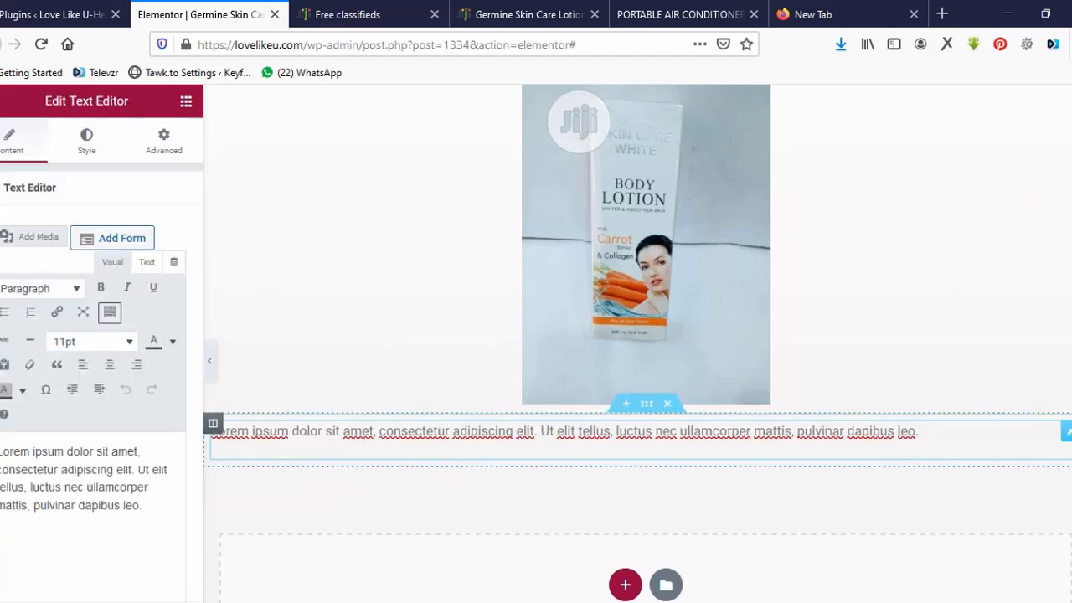
Replace the placeholder with the pasted KEY FEATURES text and centre it.
key("ctrl+a")
key("ctrl+v")
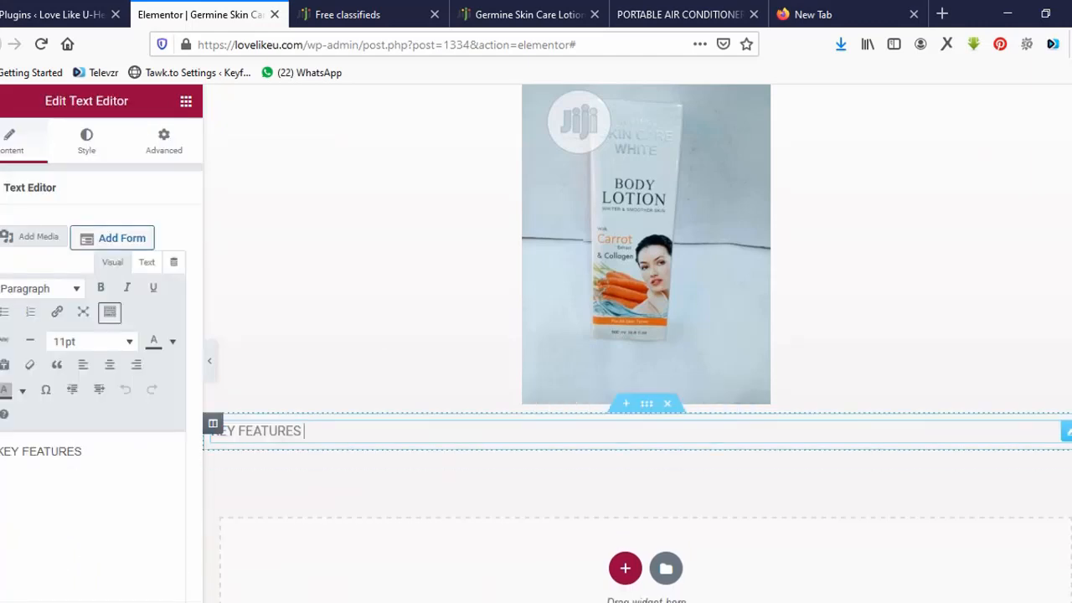
left_click(110, 364)
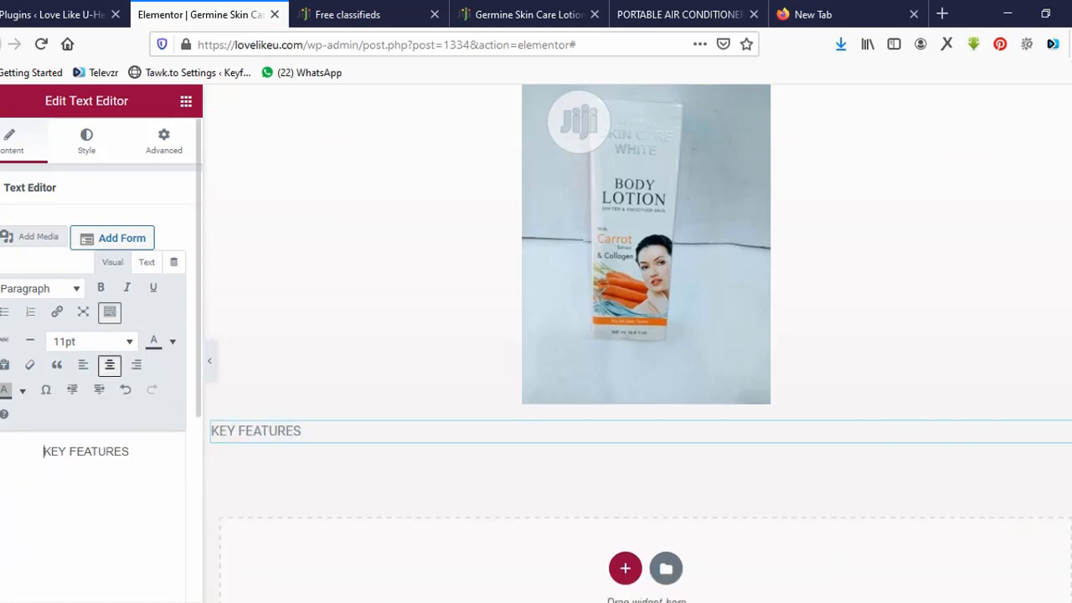
left_click(133, 452)
key("ctrl+a")
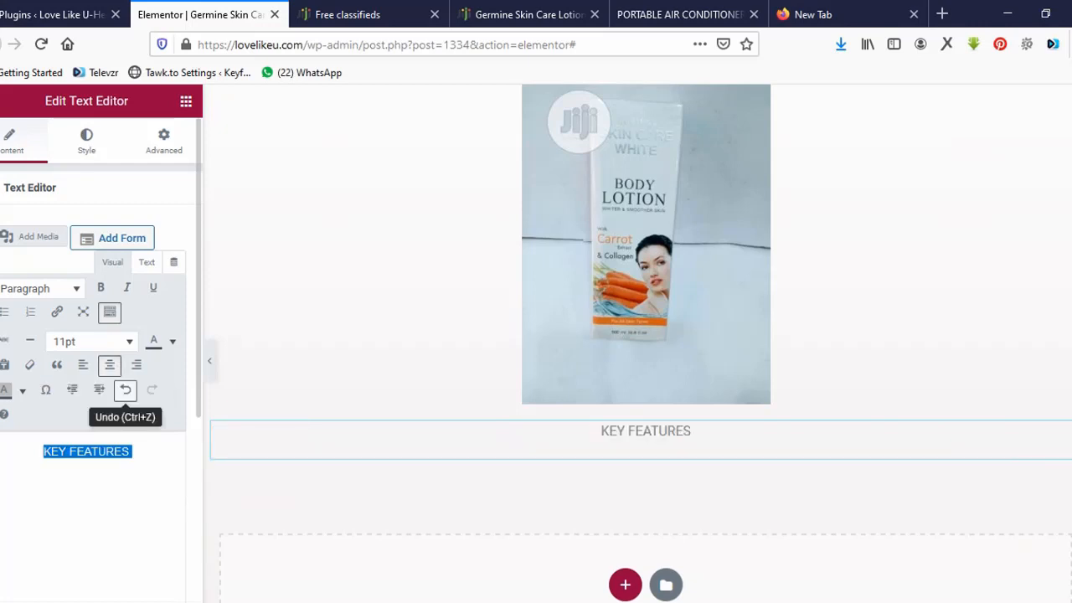
Make KEY FEATURES bold at 170%, with red background and near-white #fafafa text.
left_click(93, 342)
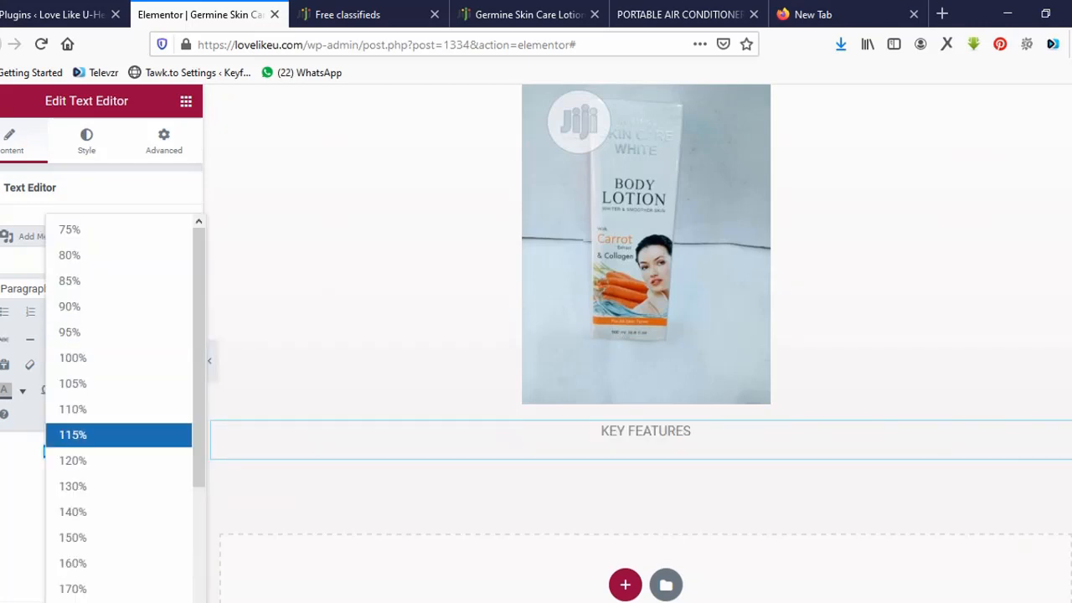
left_click(84, 589)
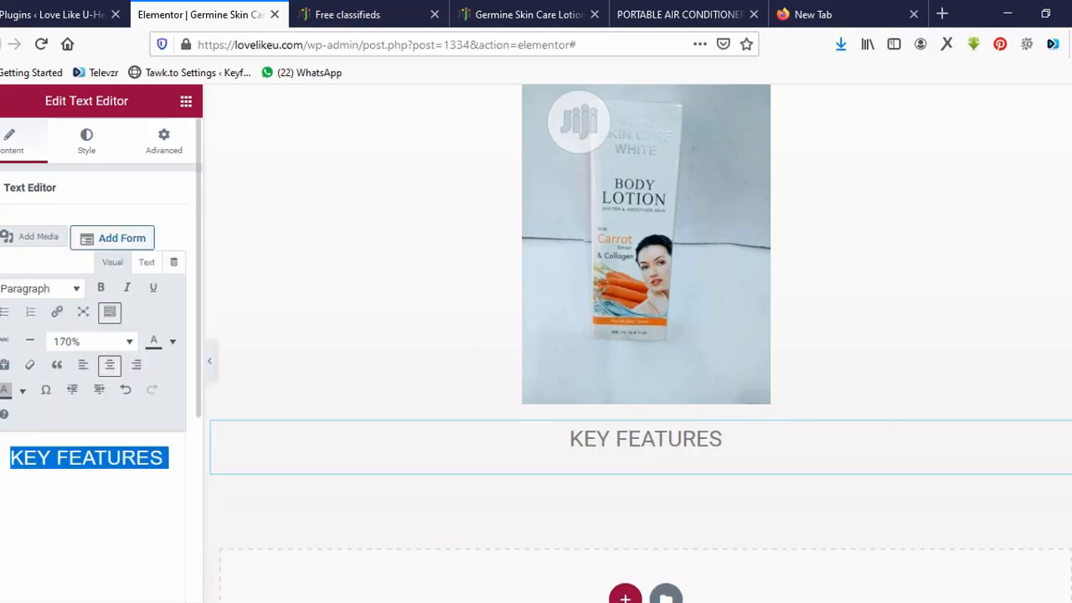
left_click(100, 288)
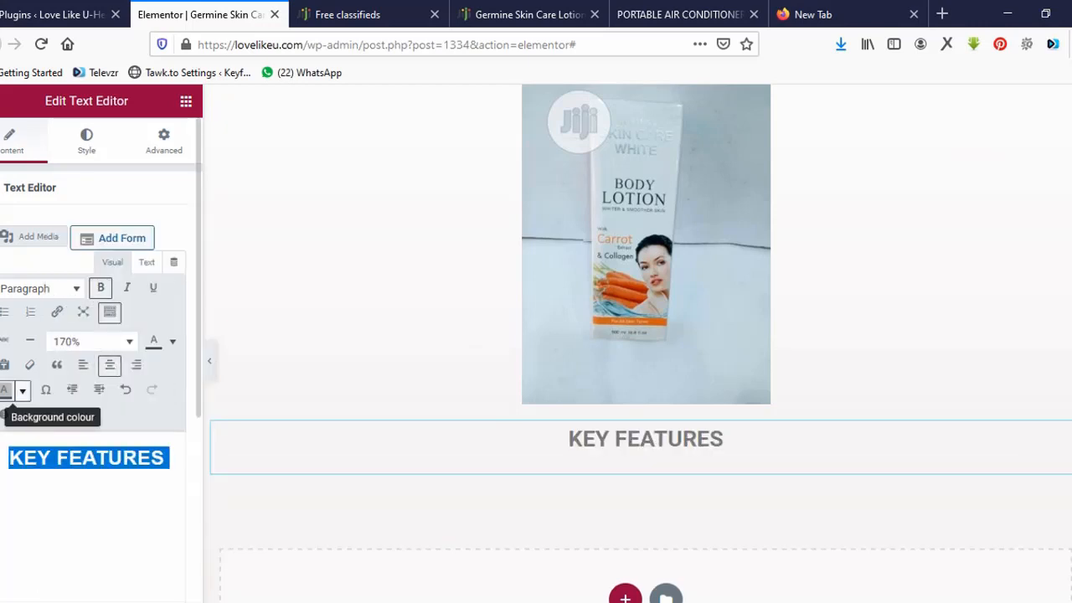
left_click(23, 389)
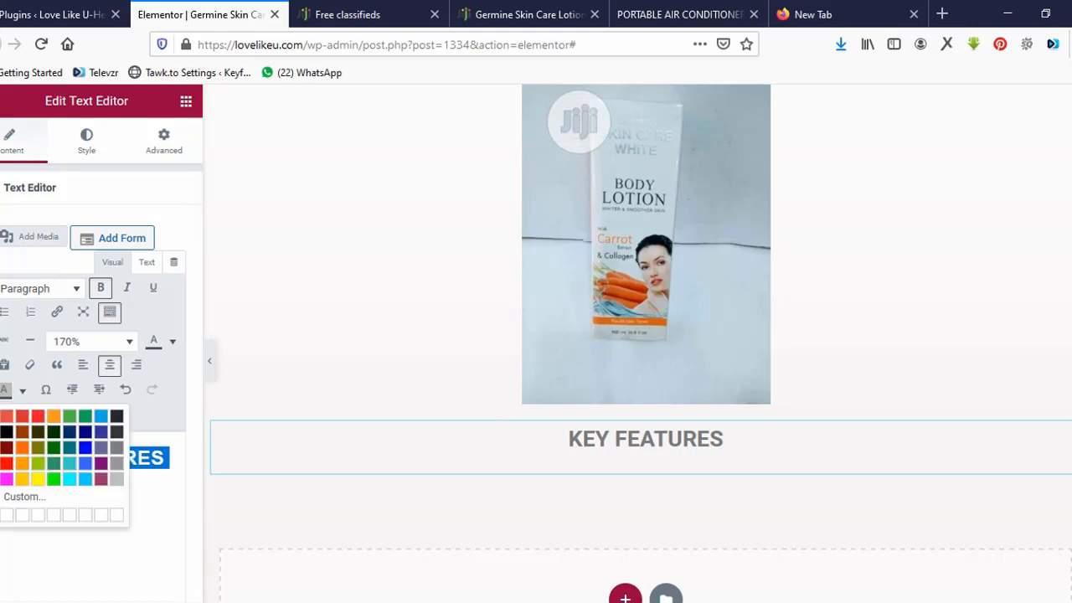
left_click(7, 463)
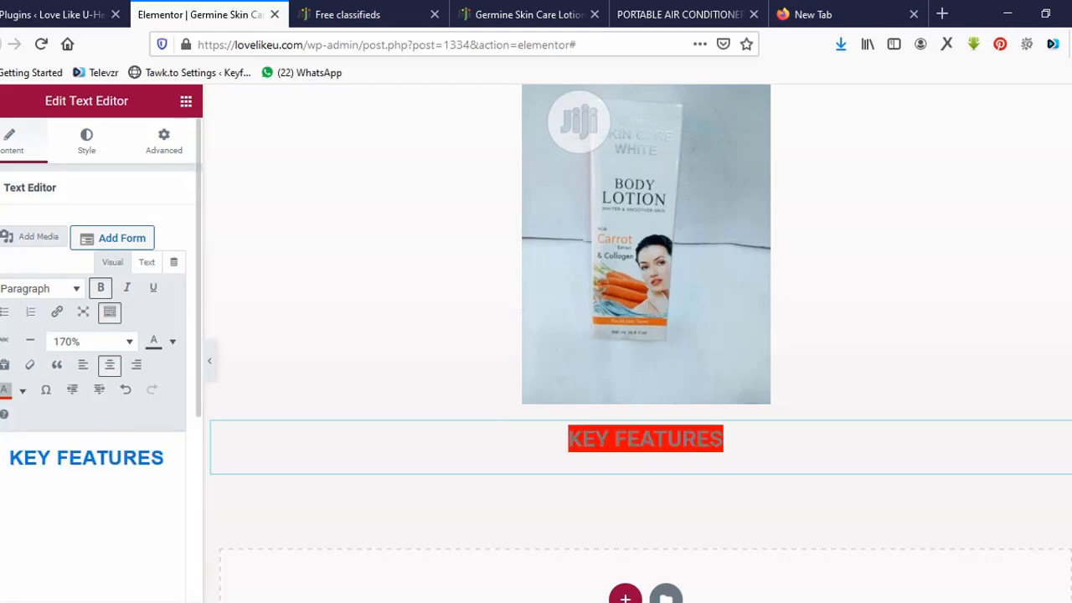
left_click(172, 340)
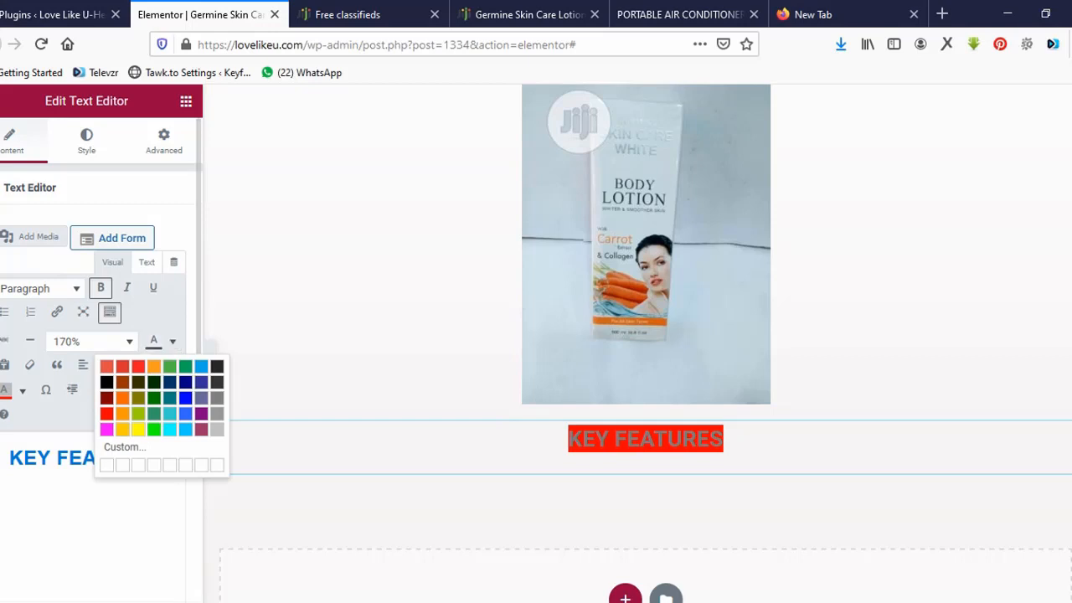
left_click(124, 446)
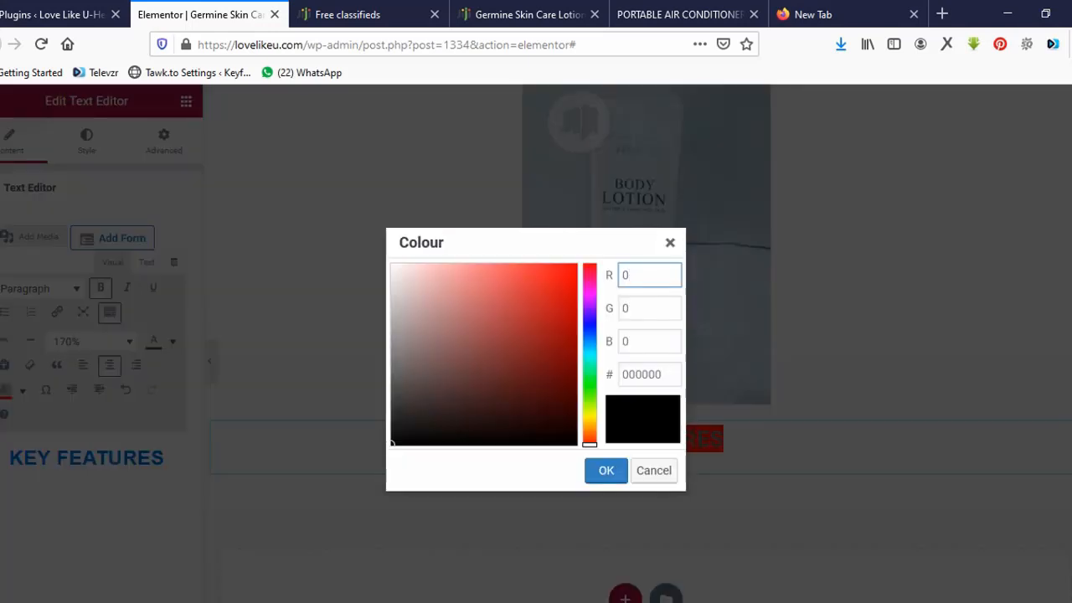
left_click(391, 266)
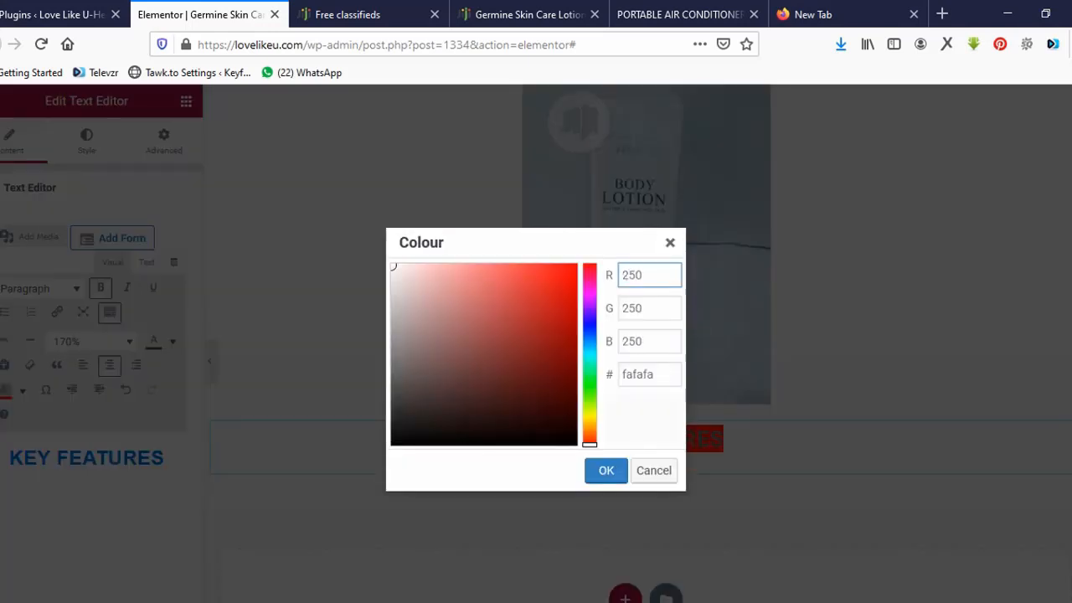
left_click(606, 469)
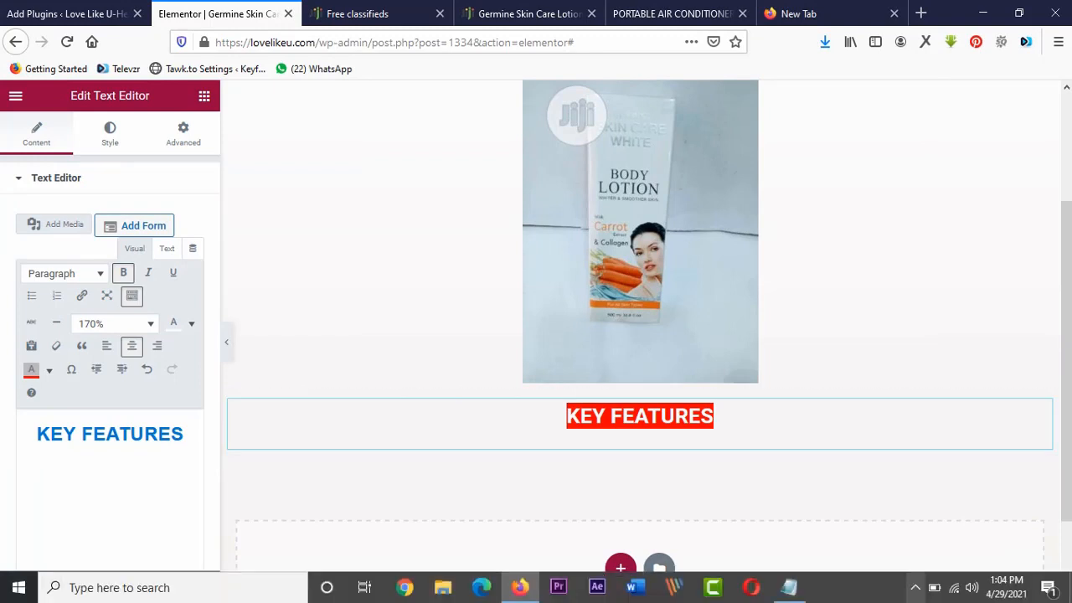
Add a one-column section below KEY FEATURES containing a Text Editor widget.
left_click(915, 587)
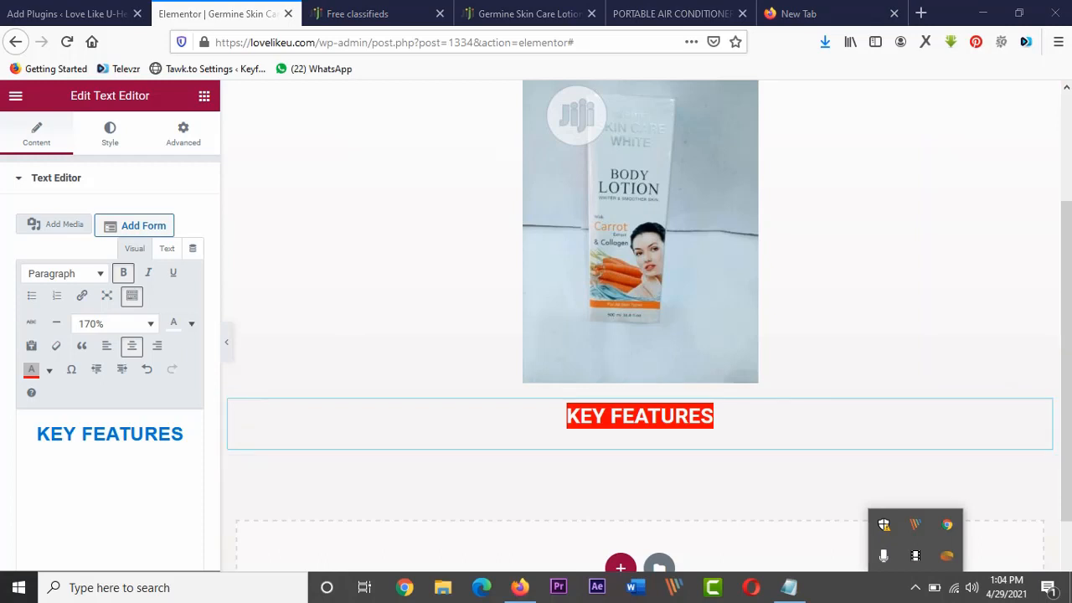
left_click(620, 567)
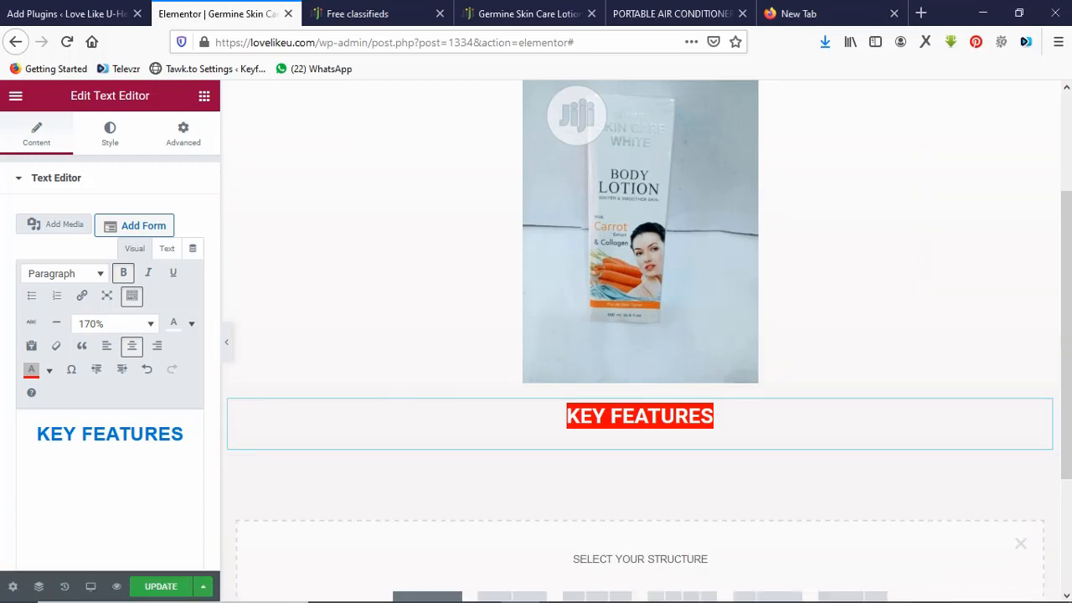
left_click(427, 597)
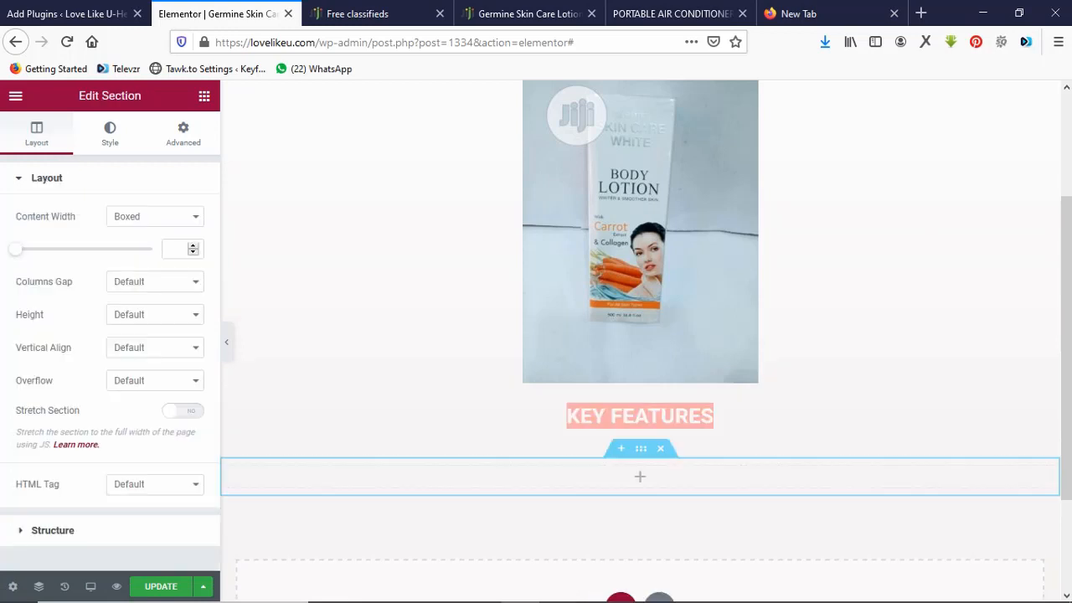
left_click(639, 476)
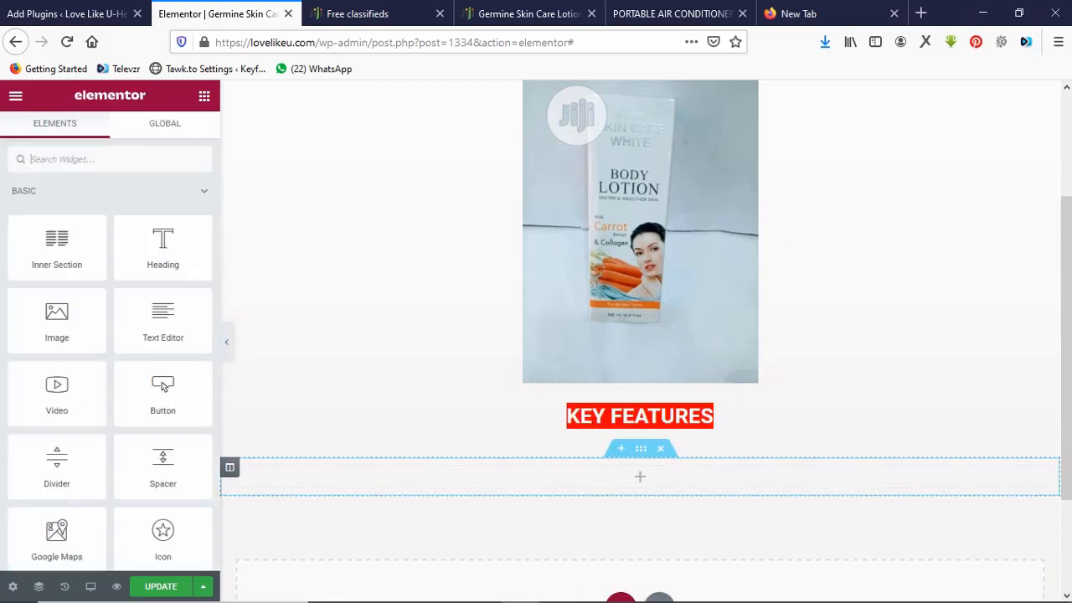
left_click_drag(163, 320, 413, 474)
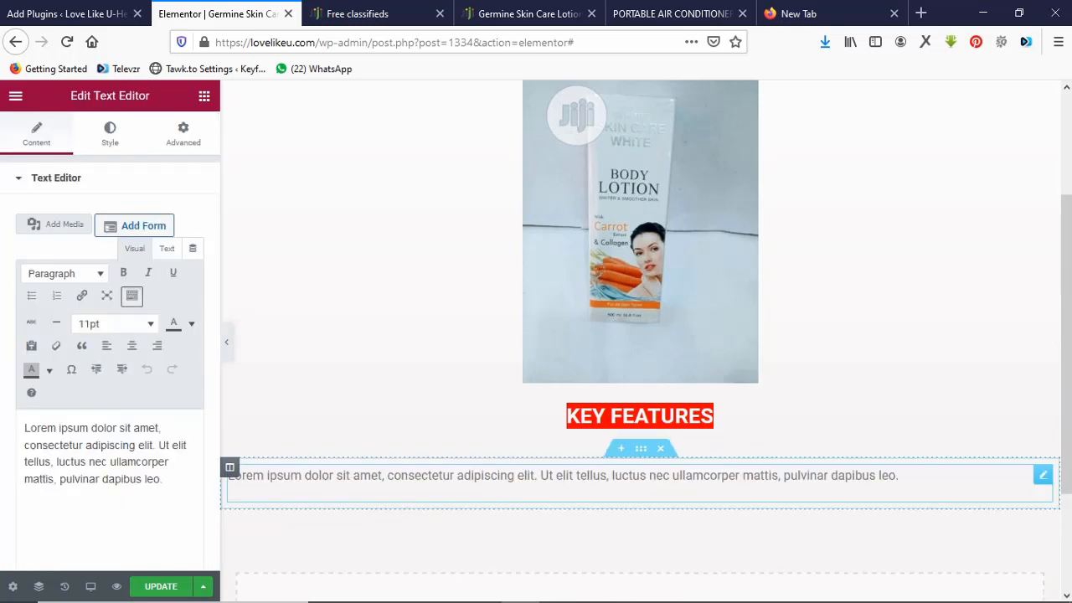
Narrow that new section's content width to 772.
left_click(641, 448)
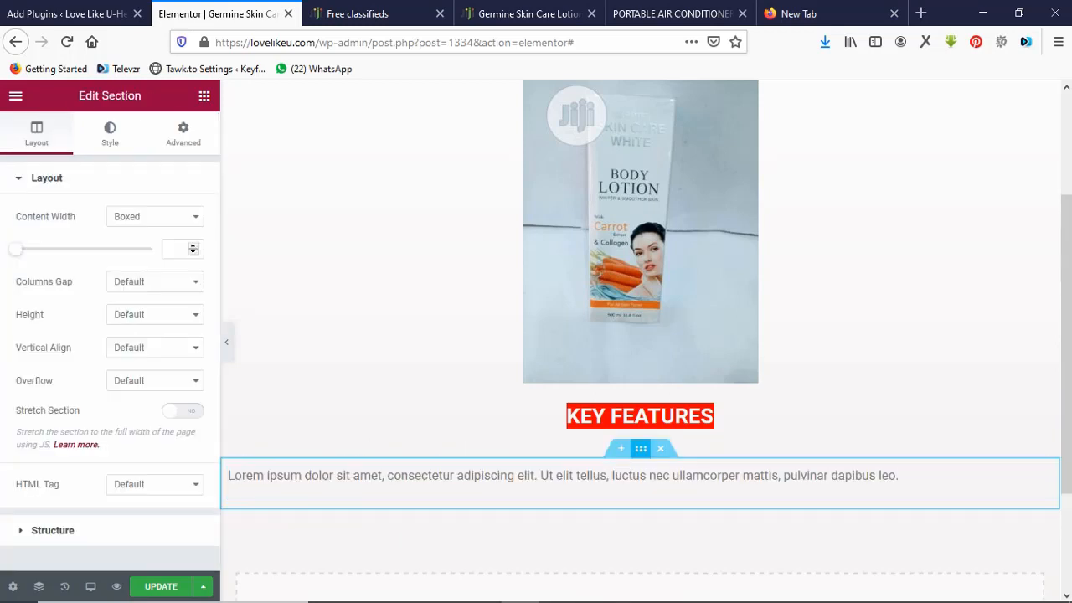
left_click_drag(15, 249, 50, 249)
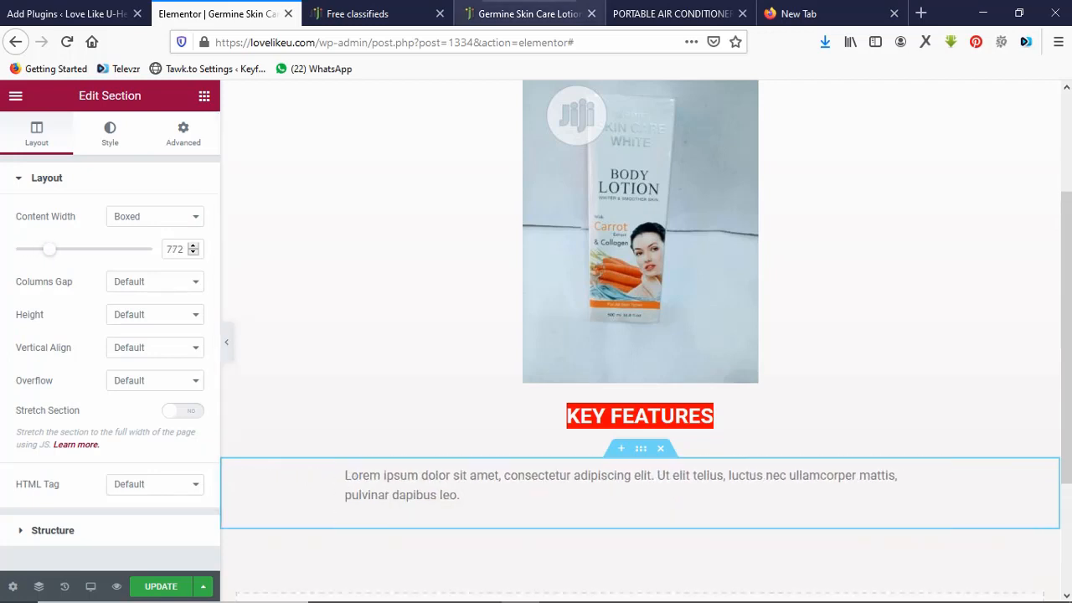
left_click(527, 14)
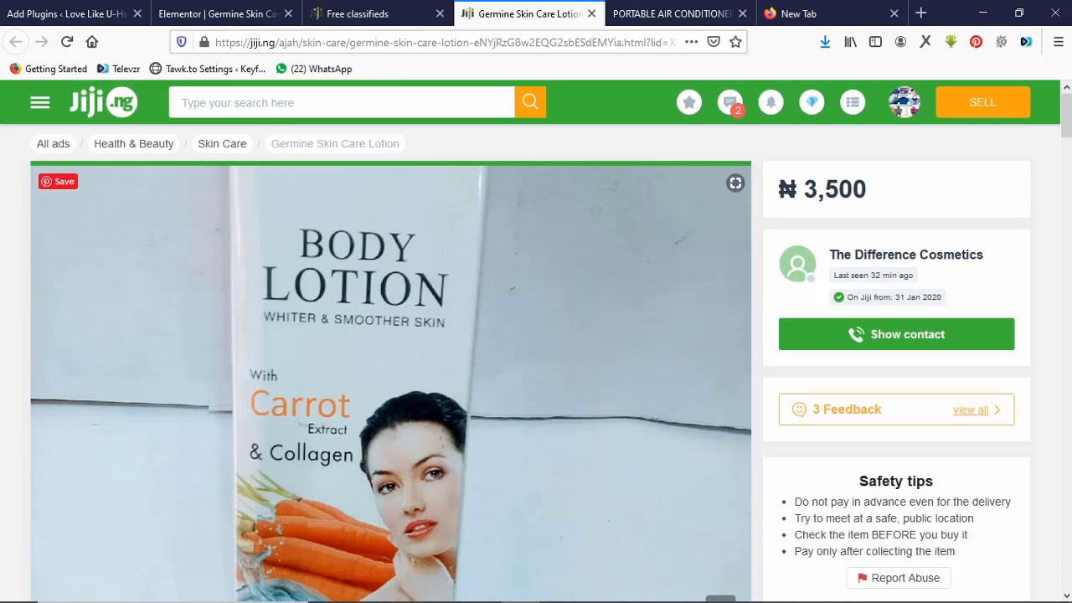
Select and copy the Jiji description sentences about brightening and hydroquinone-free skin.
scroll(391, 363, "down", 10)
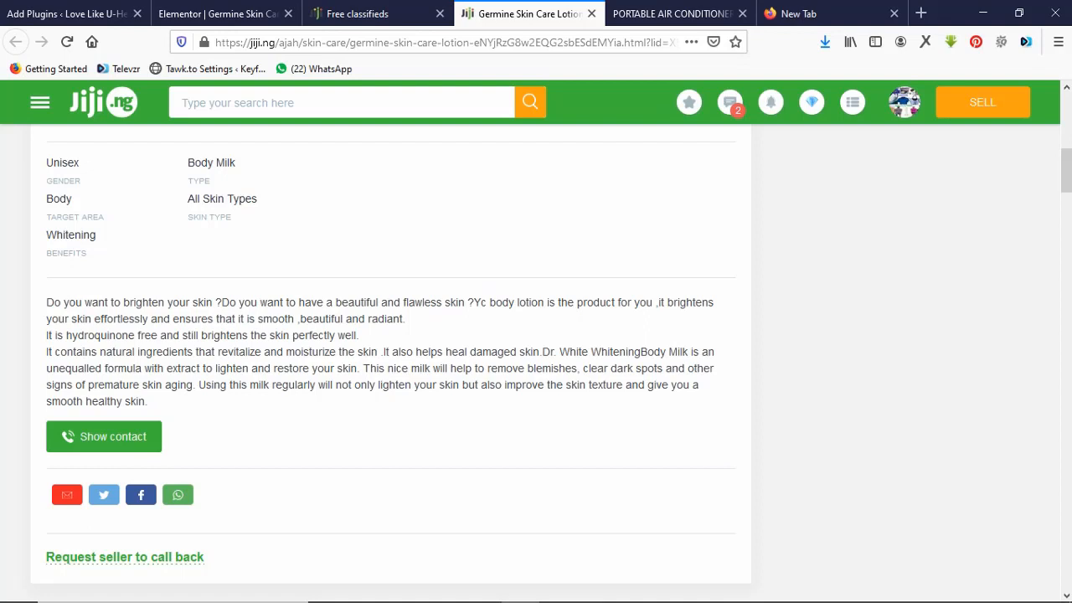
left_click_drag(658, 303, 360, 336)
key("ctrl+c")
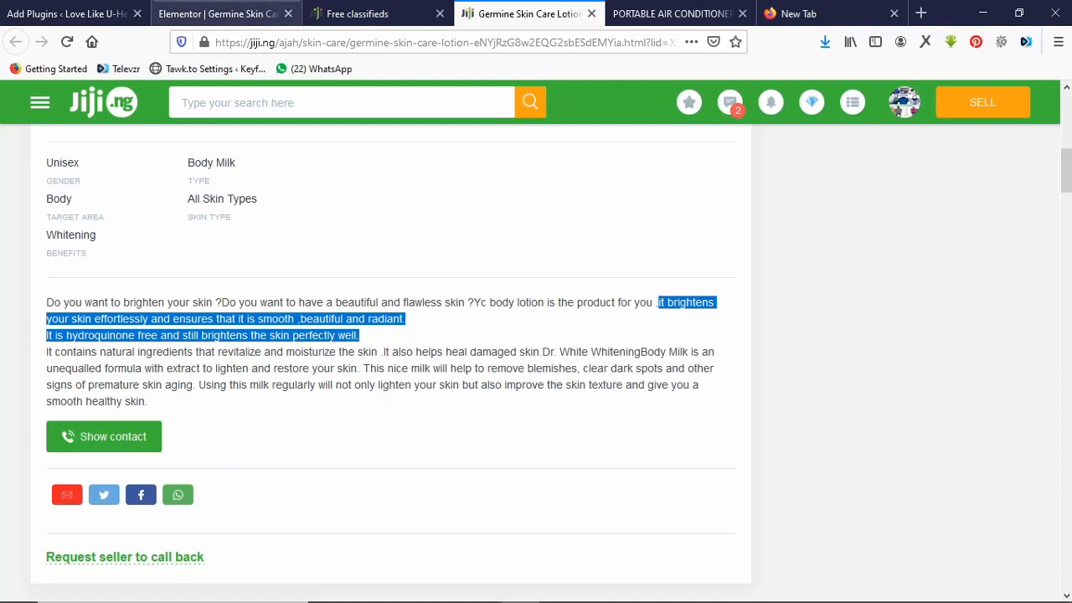
left_click(218, 14)
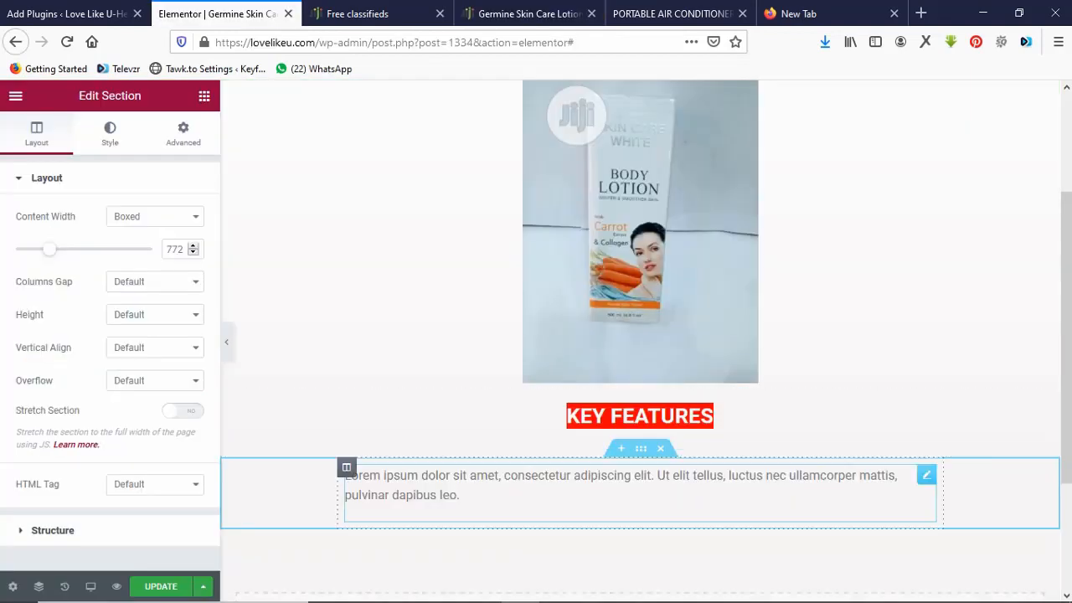
Paste the lotion description over the lorem ipsum and trim the 'and' before 'ensures'.
triple_click(620, 477)
key("ctrl+v")
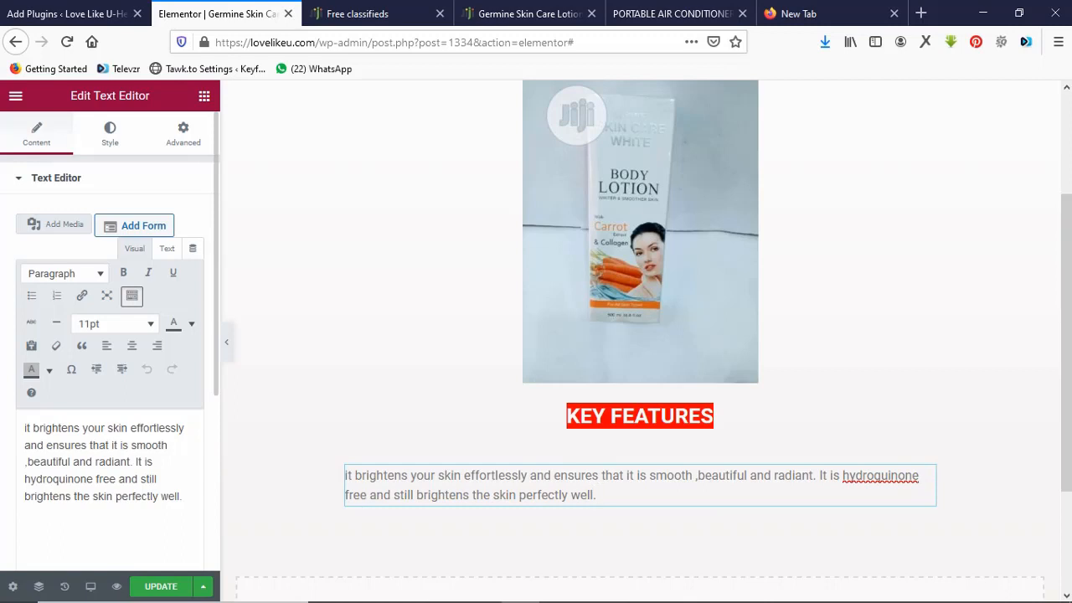
left_click(47, 445)
key("Delete")
key("BackSpace")
key("BackSpace")
key("BackSpace")
key("BackSpace")
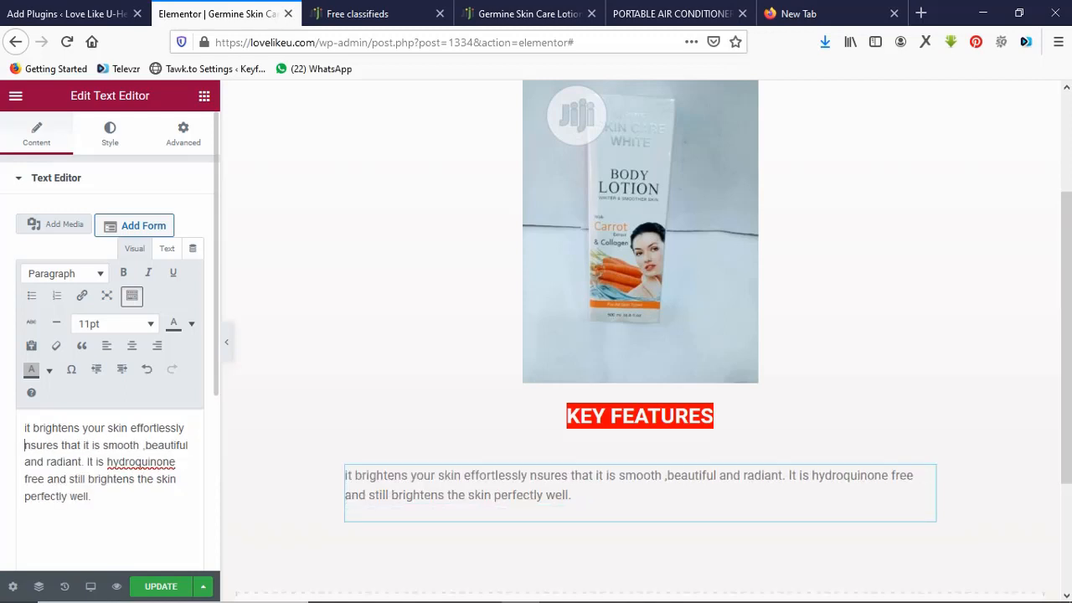
type("E")
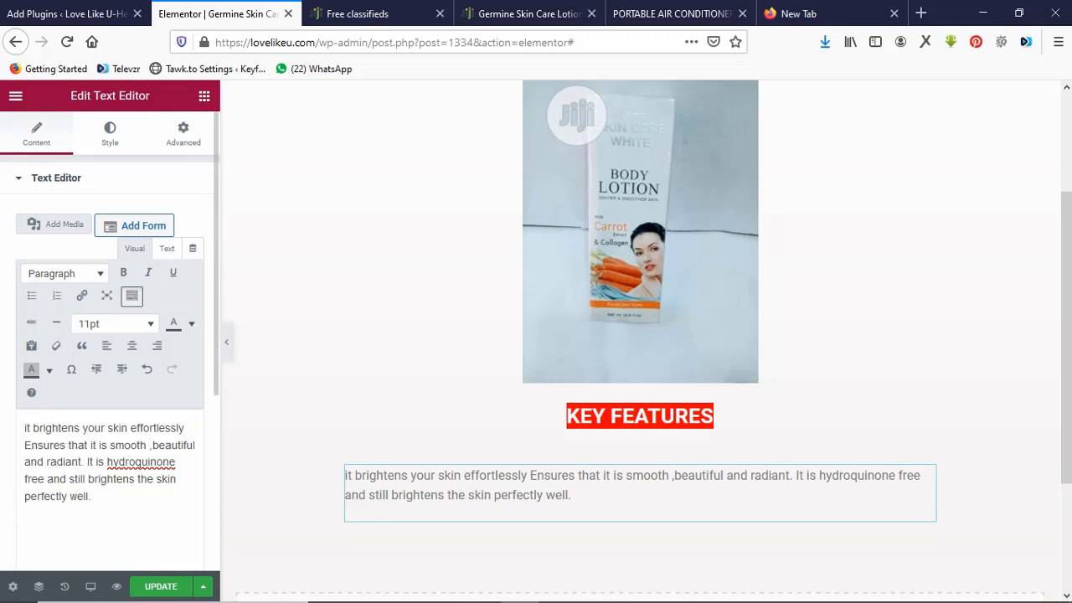
Move 'Beautiful and radiant' onto its own line with a capital B.
key("BackSpace")
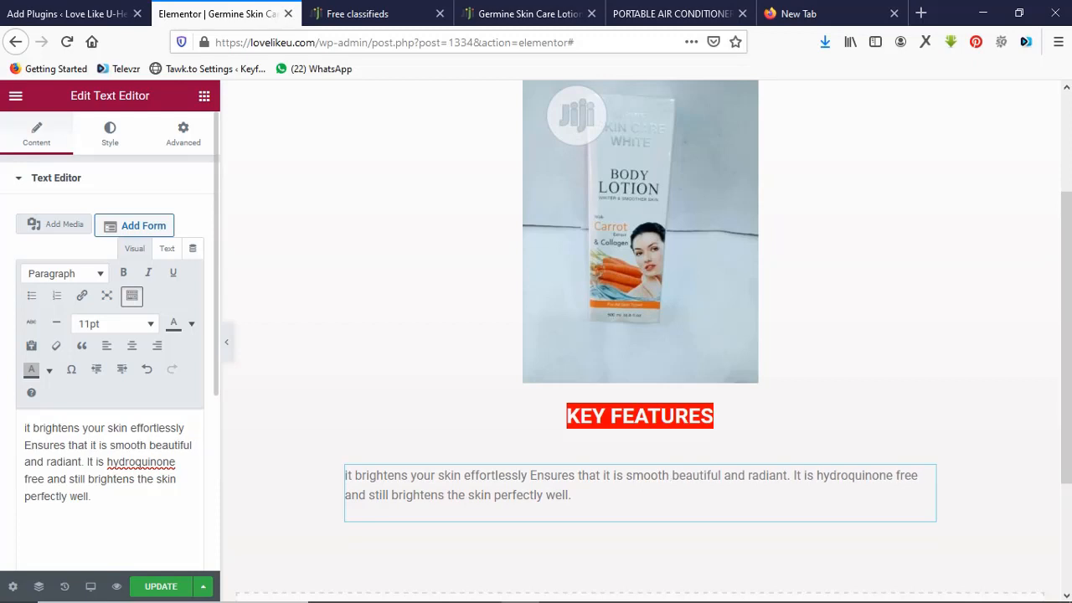
key("Delete")
key("Return")
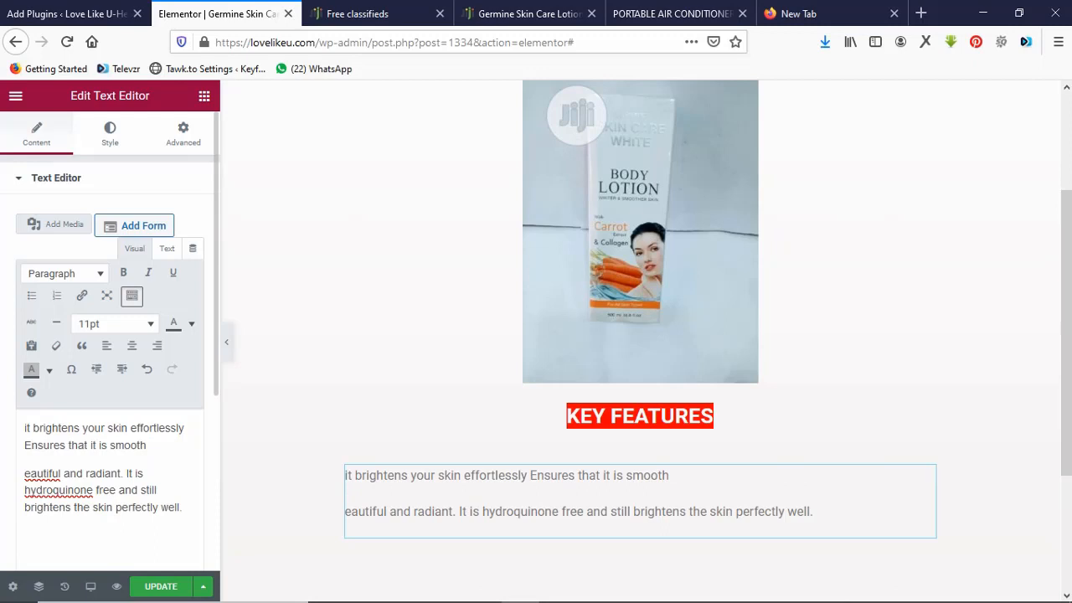
type("b")
key("BackSpace")
type("B")
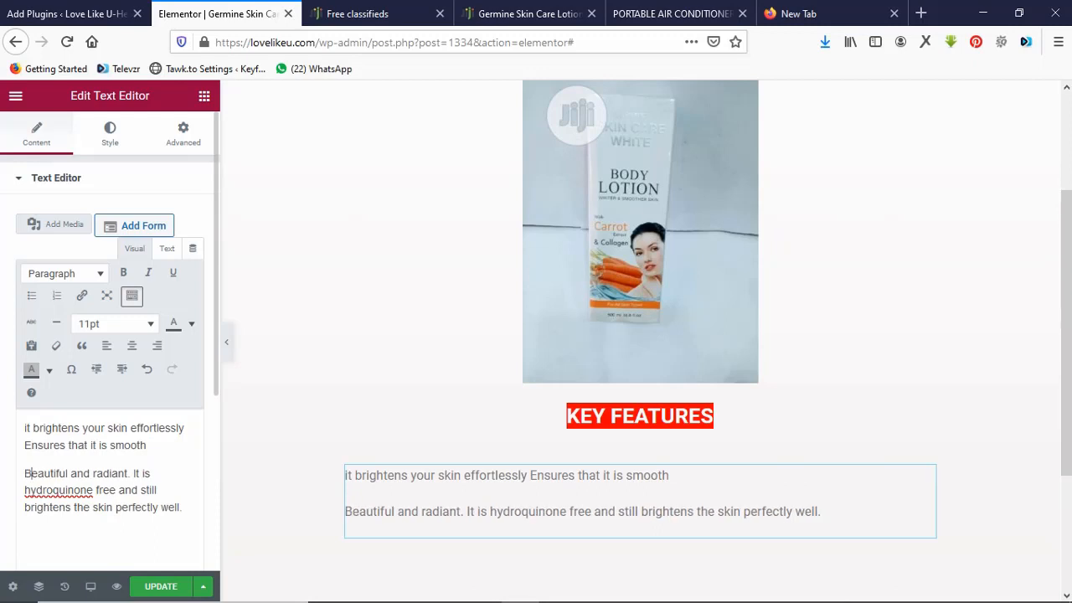
key("Left")
key("BackSpace")
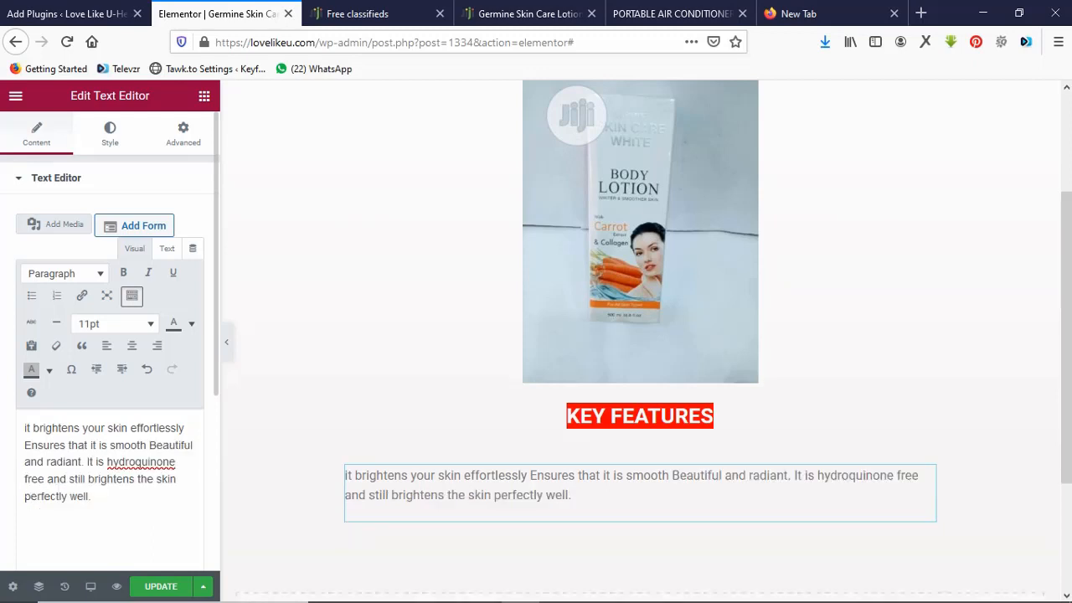
key("Return")
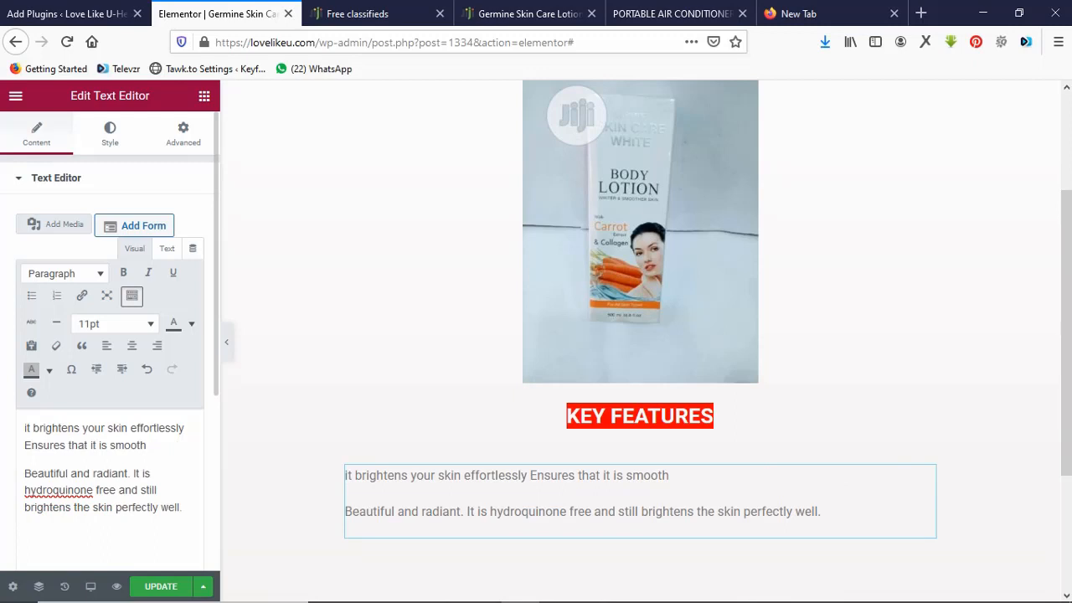
Reword the hydroquinone sentence with 'Use', put it on a third line, and select all lines.
key("BackSpace")
key("BackSpace")
key("BackSpace")
key("BackSpace")
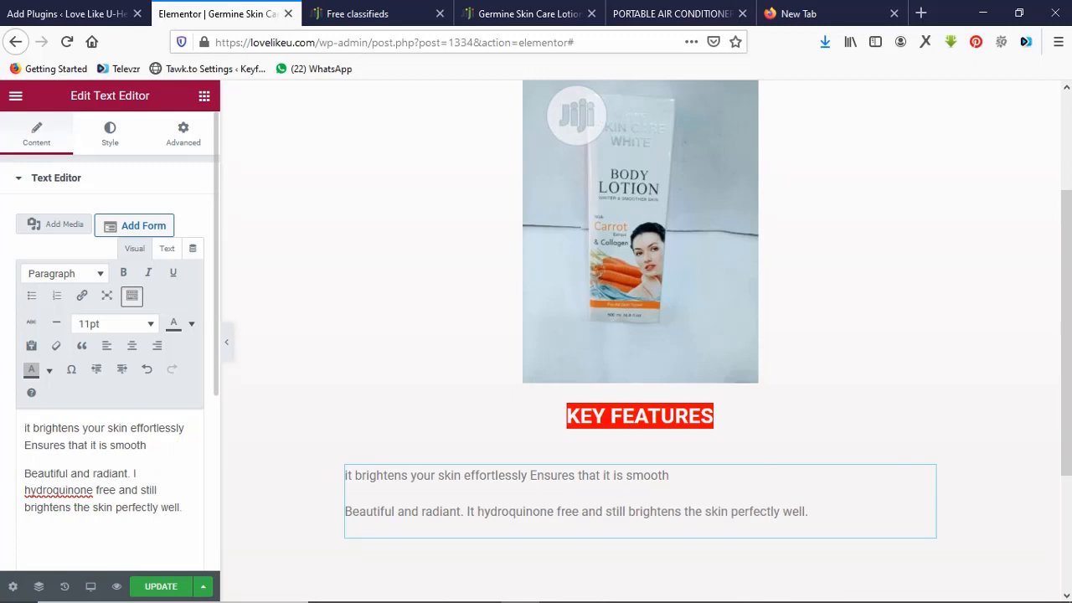
key("BackSpace")
type("Use")
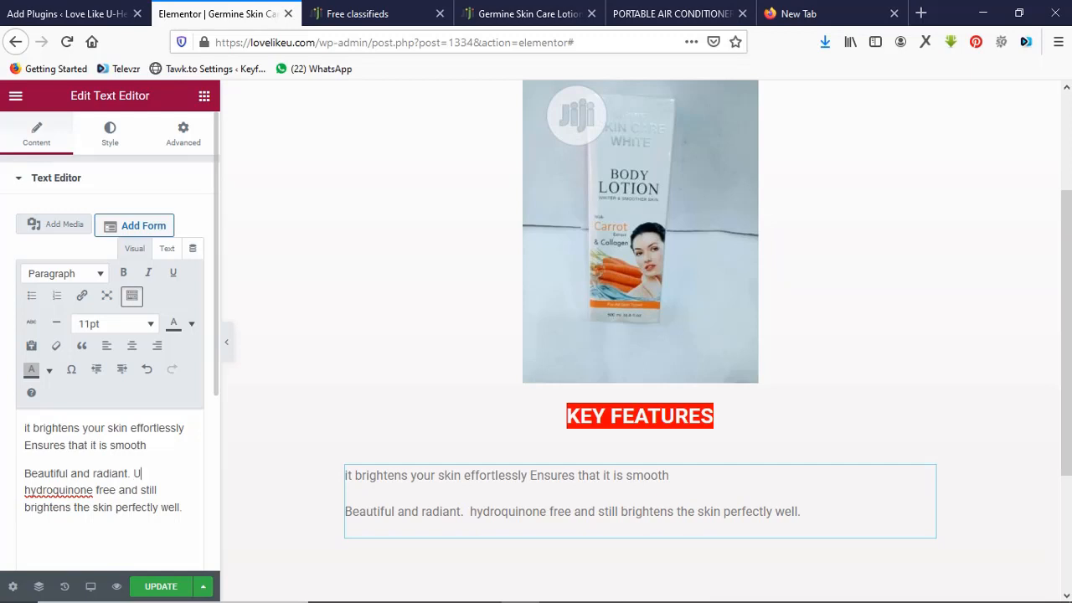
left_click(131, 474)
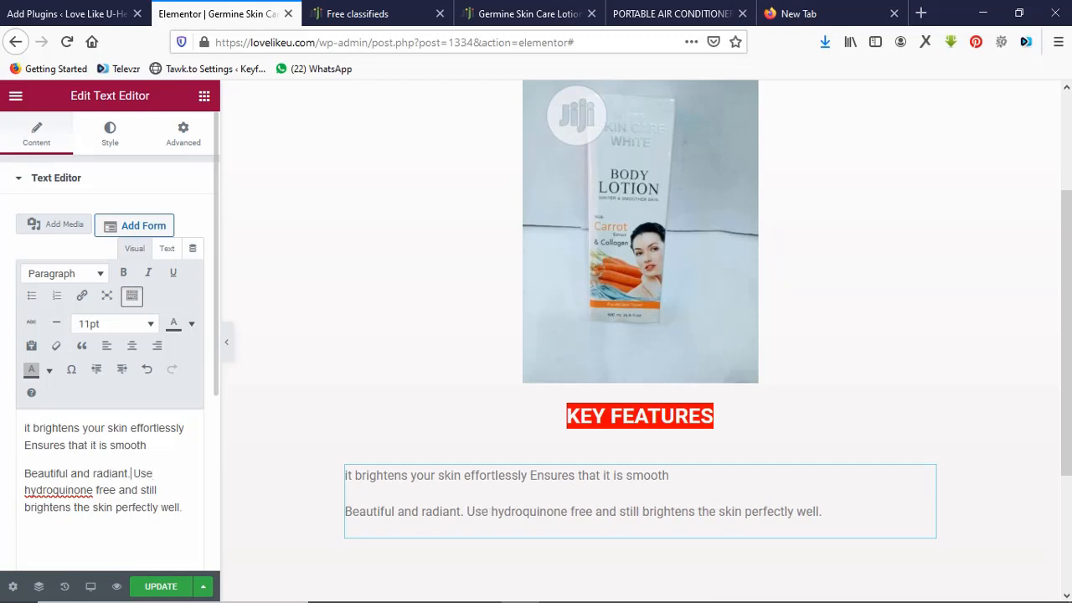
key("Return")
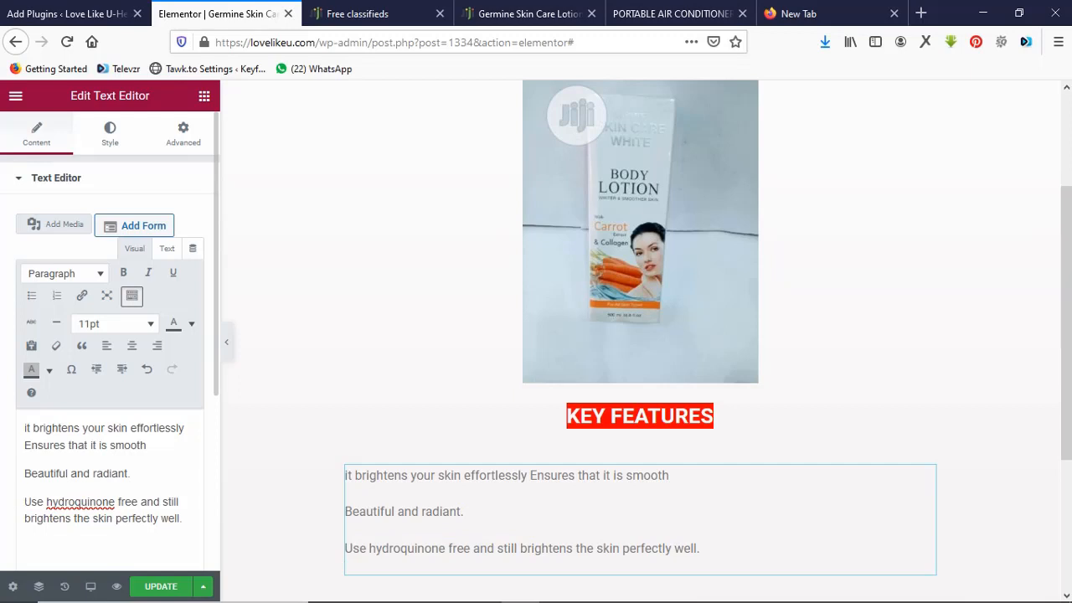
left_click(182, 519)
left_click_drag(182, 519, 23, 428)
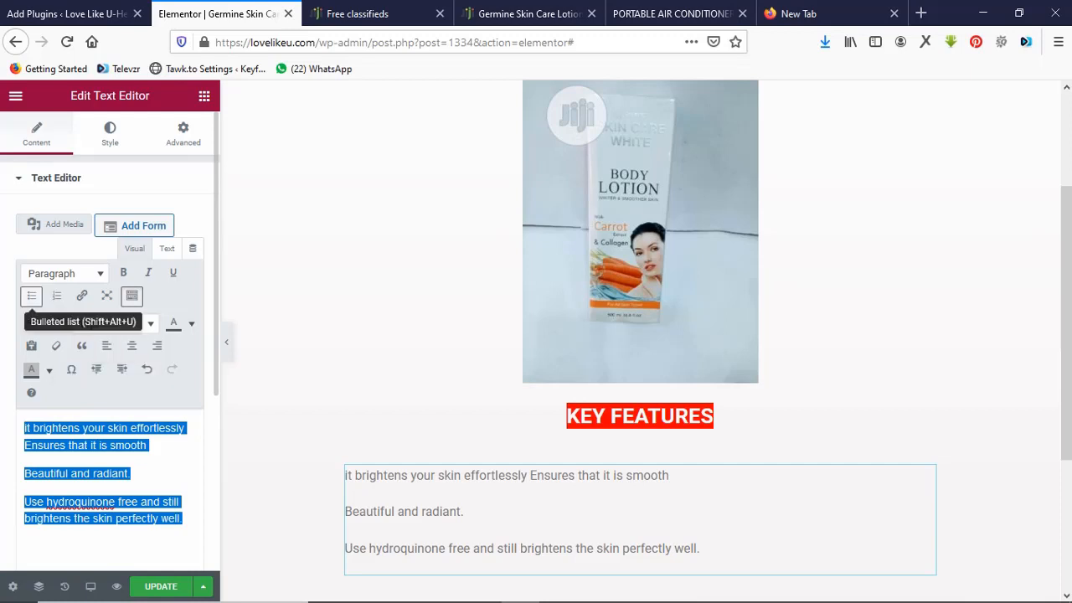
Turn the three feature lines into bullets and capitalise the first item to 'It'.
left_click(32, 296)
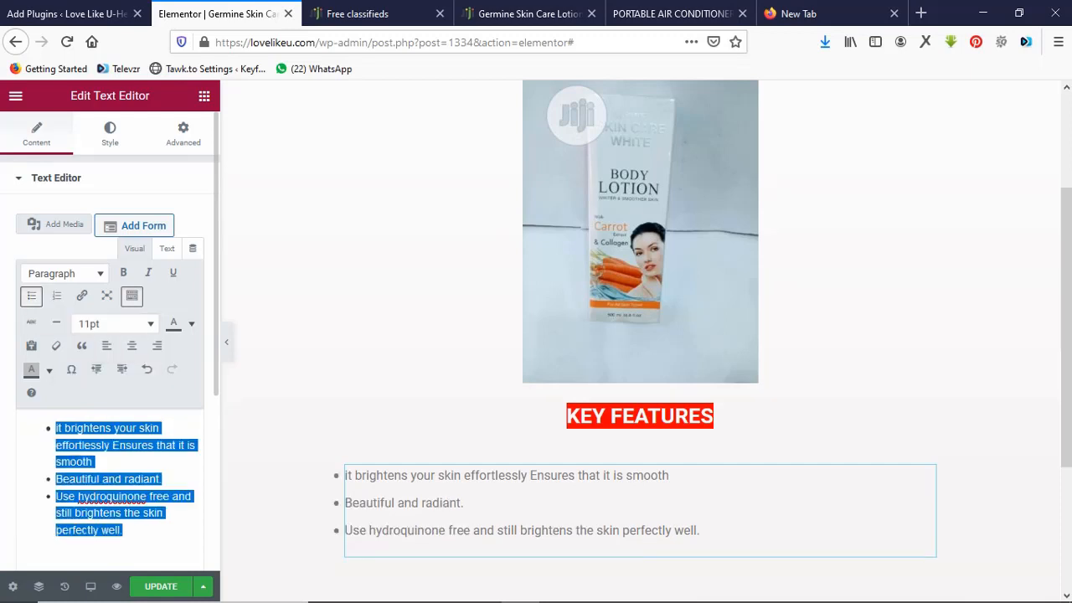
left_click(147, 531)
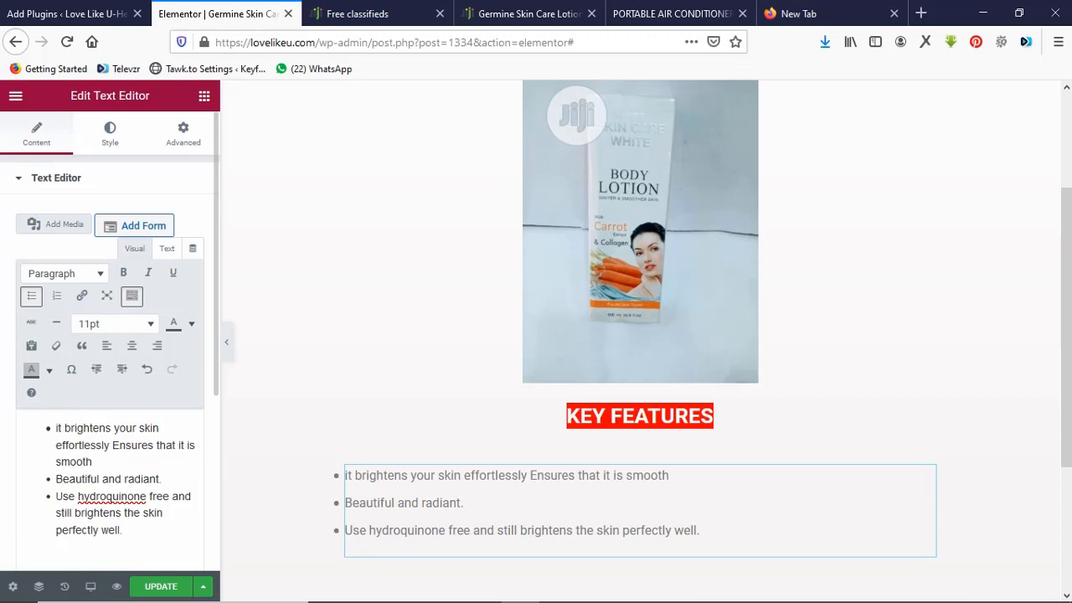
key("BackSpace")
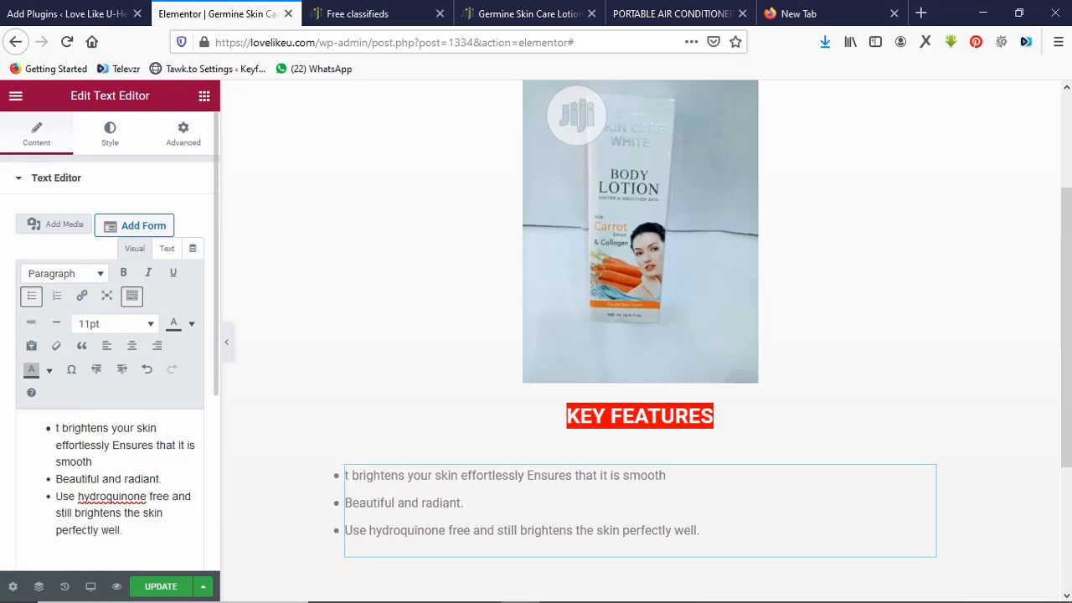
type("I")
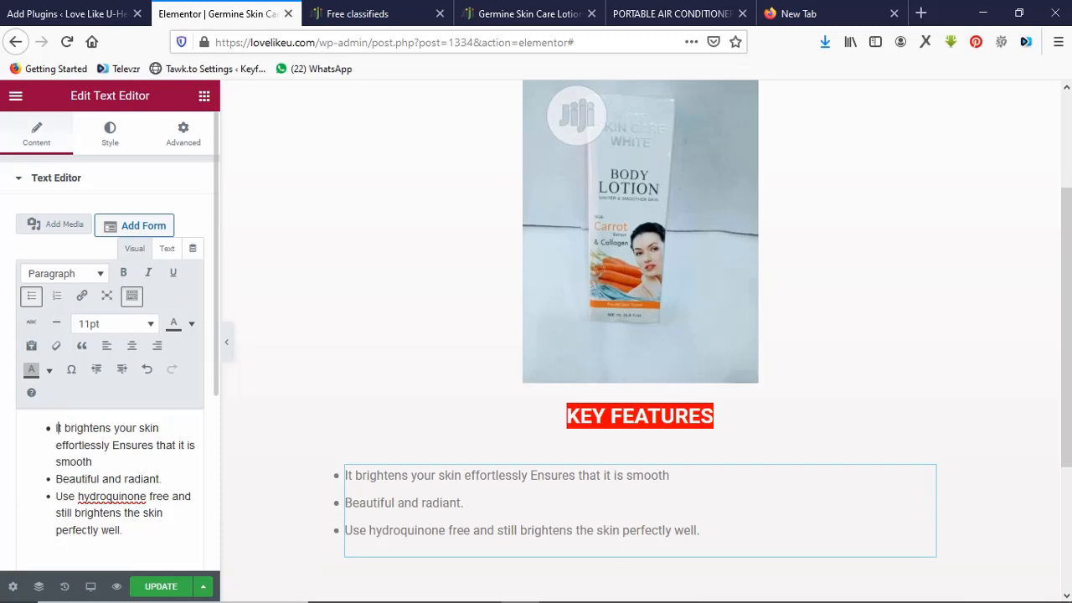
Make all three bullet items black using the Text colour palette.
key("ctrl+a")
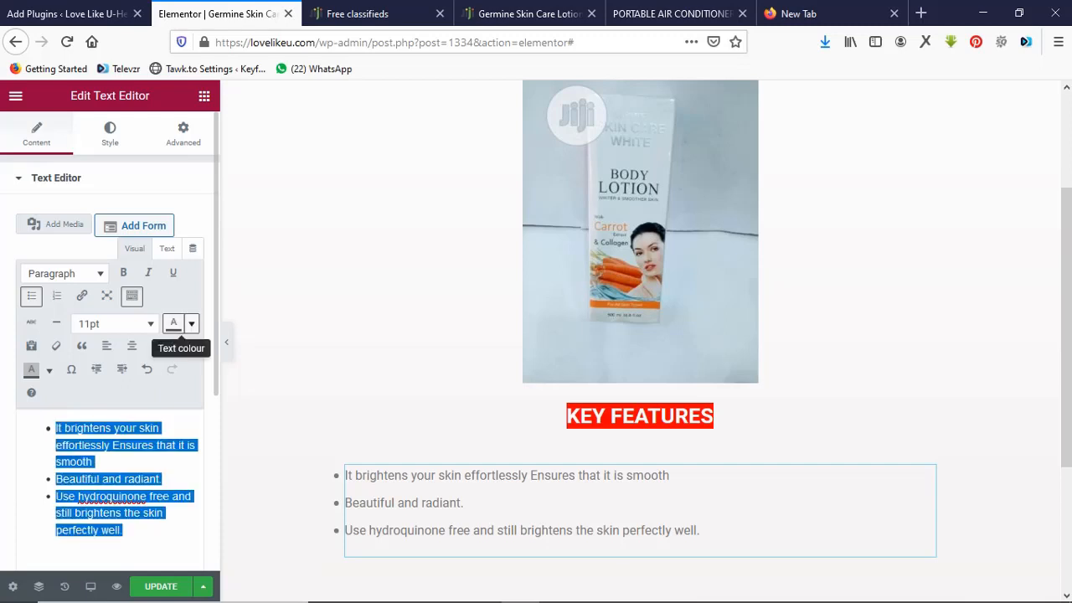
left_click(191, 323)
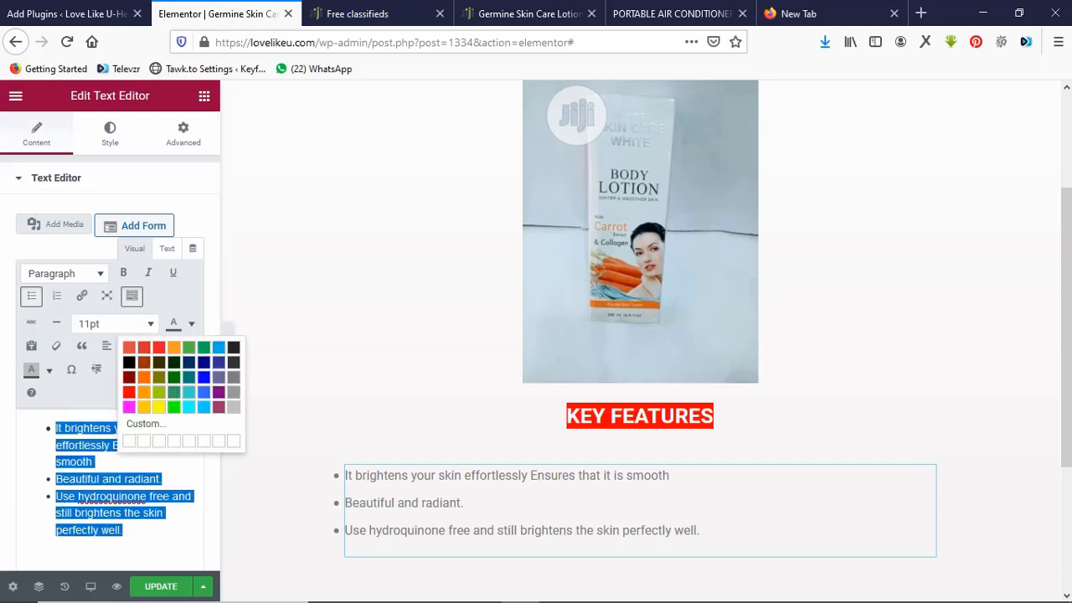
left_click(129, 362)
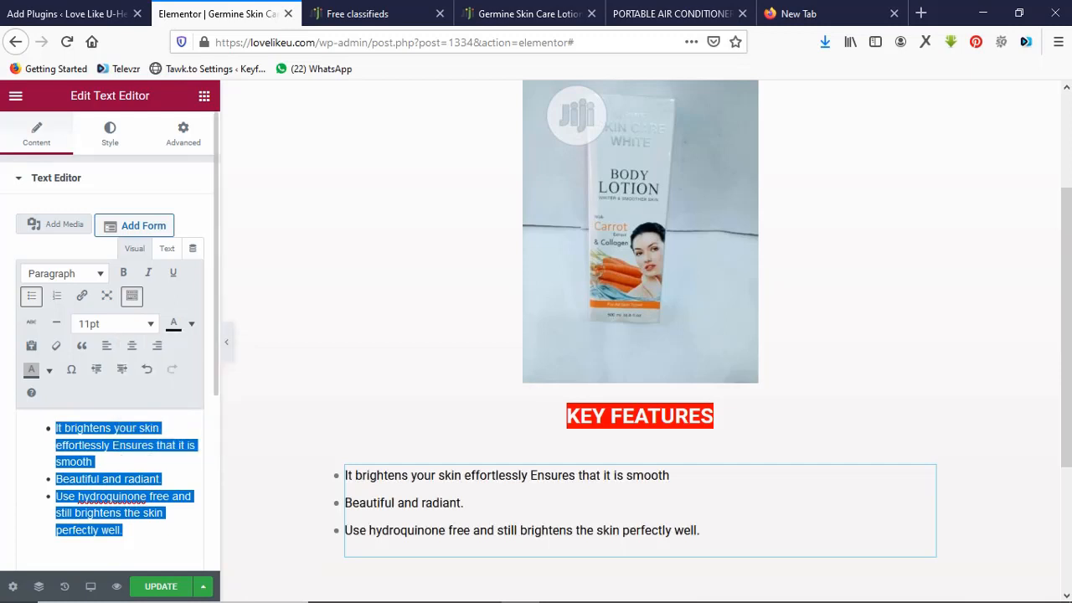
left_click(97, 461)
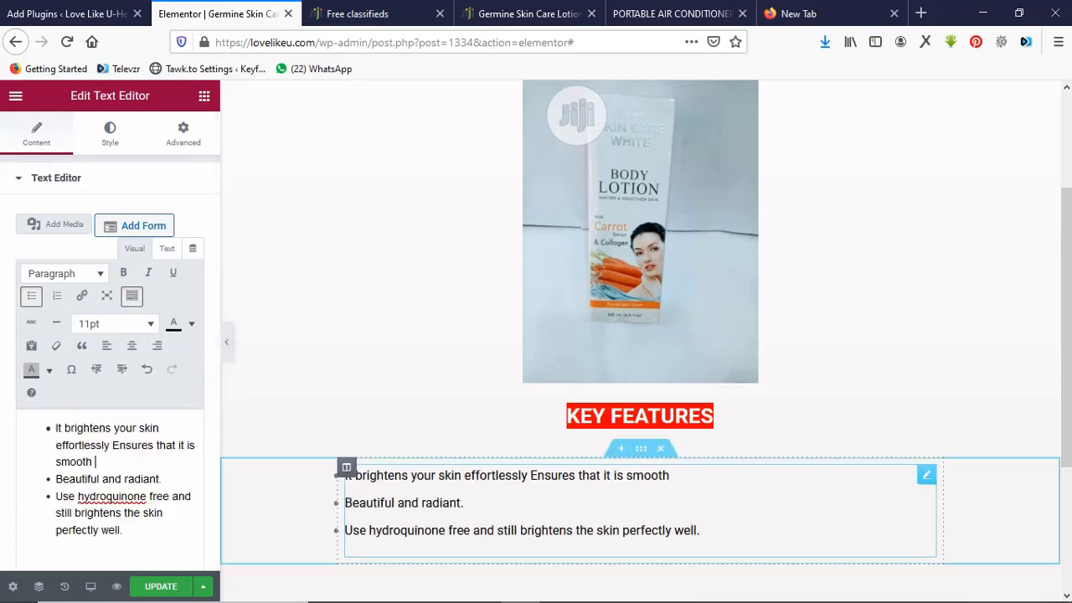
left_click(670, 13)
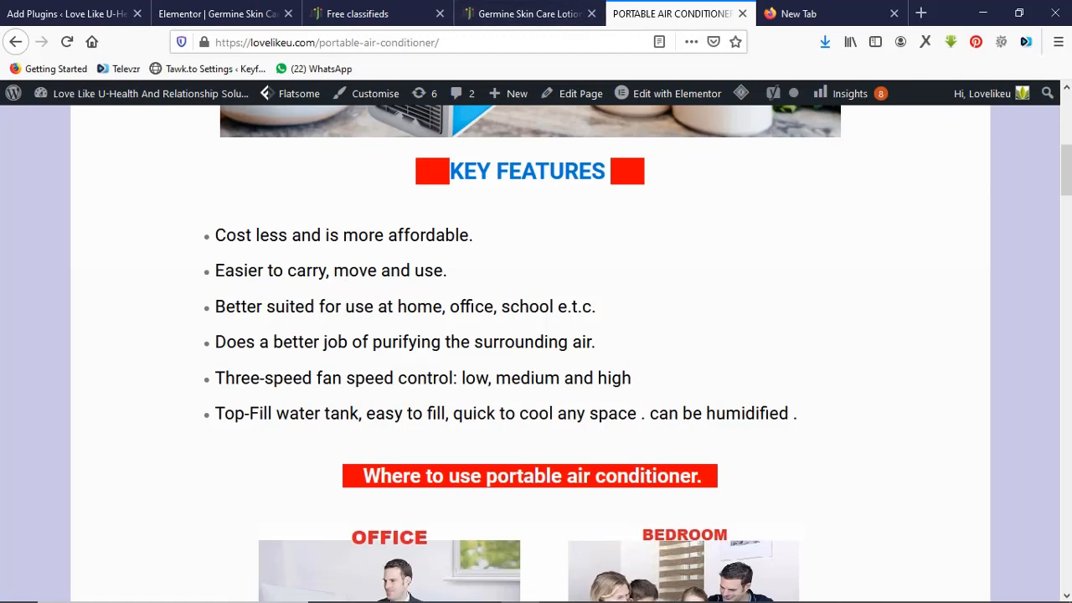
scroll(536, 352, "down", 5)
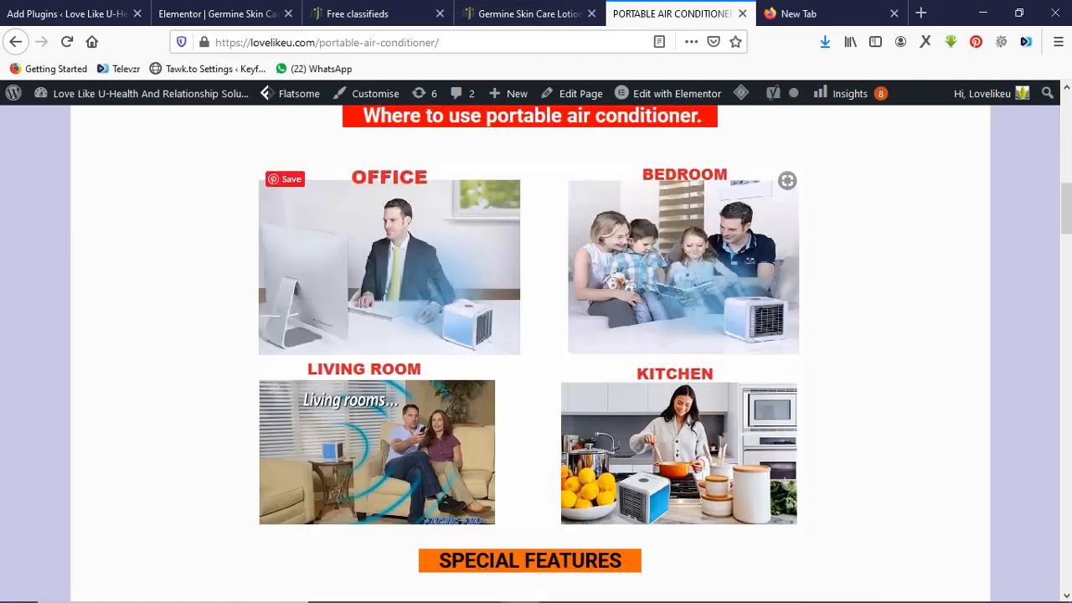
scroll(536, 352, "up", 1)
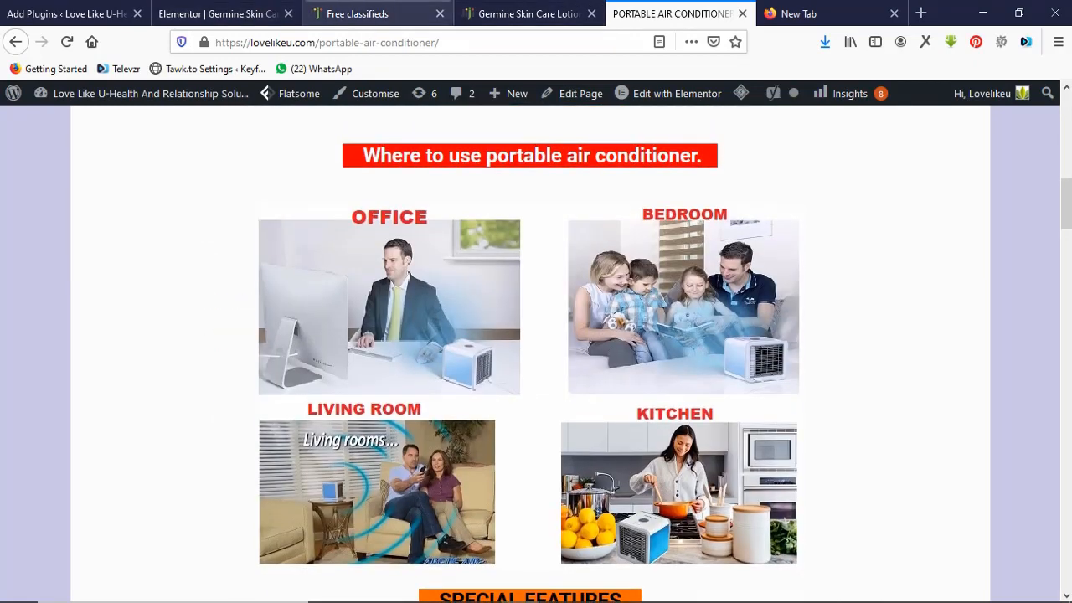
left_click(360, 13)
left_click(219, 13)
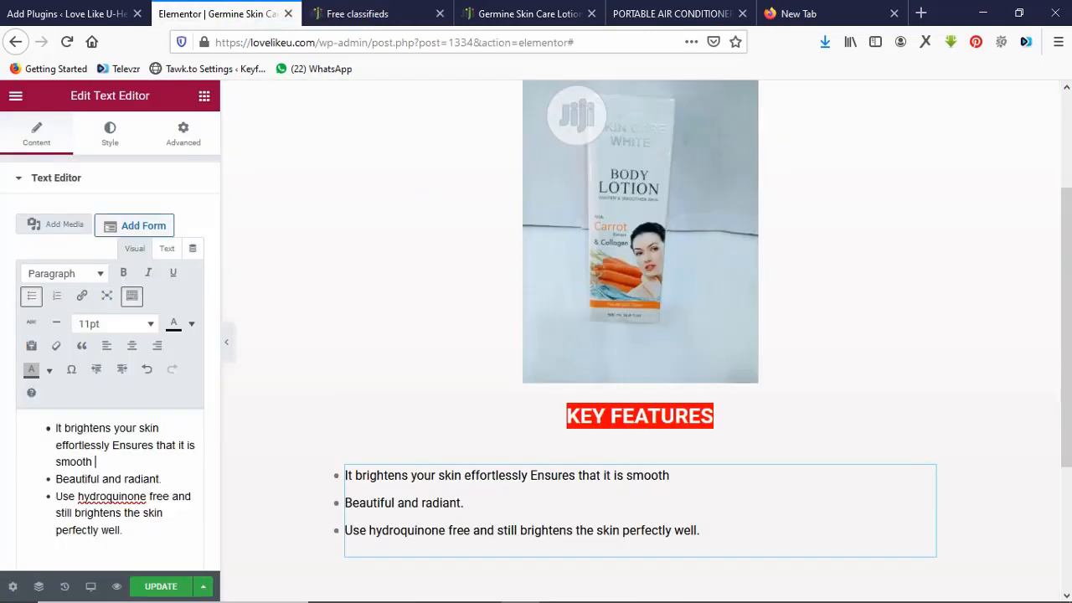
left_click(528, 14)
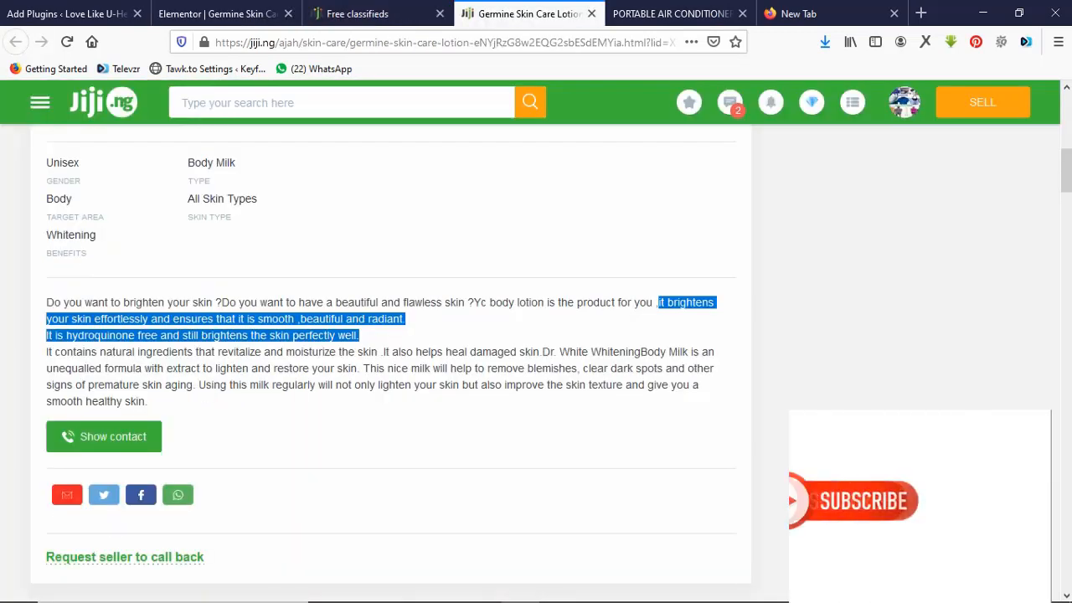
left_click(47, 352)
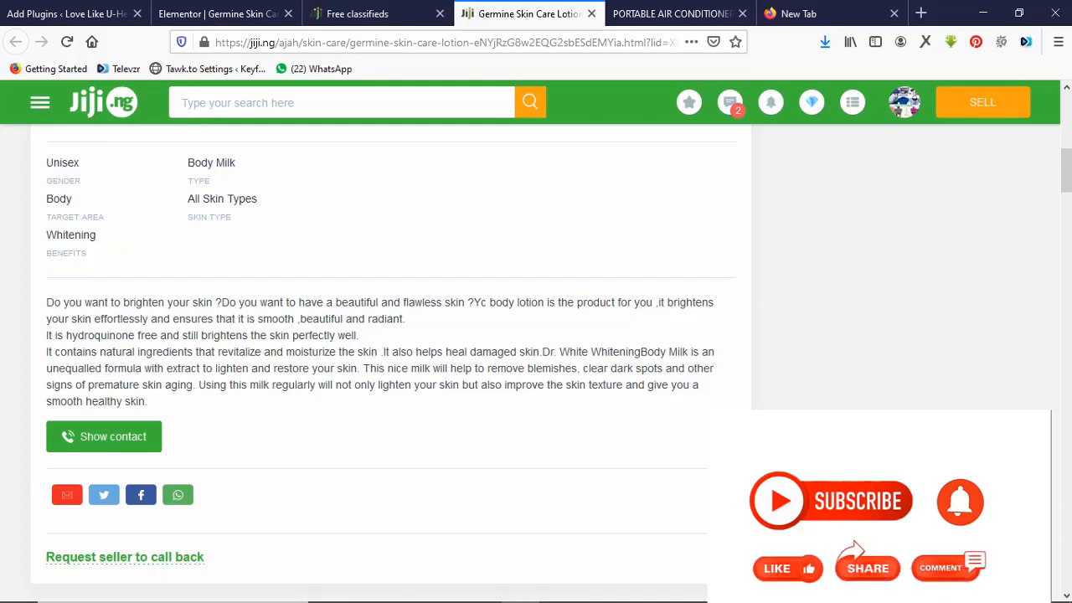
left_click(670, 13)
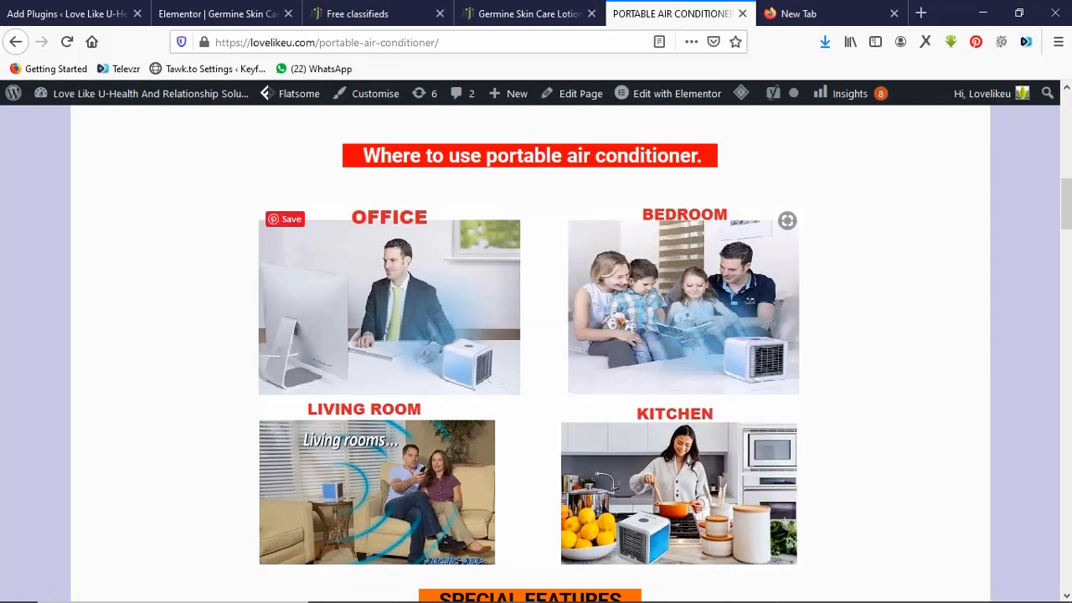
scroll(536, 335, "down", 3)
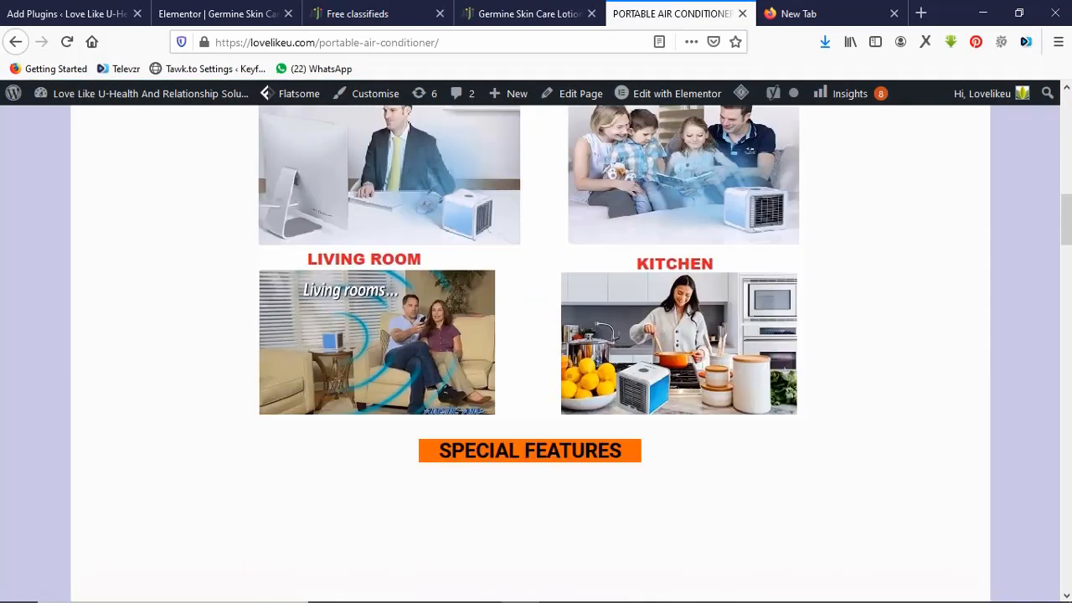
scroll(536, 335, "up", 2)
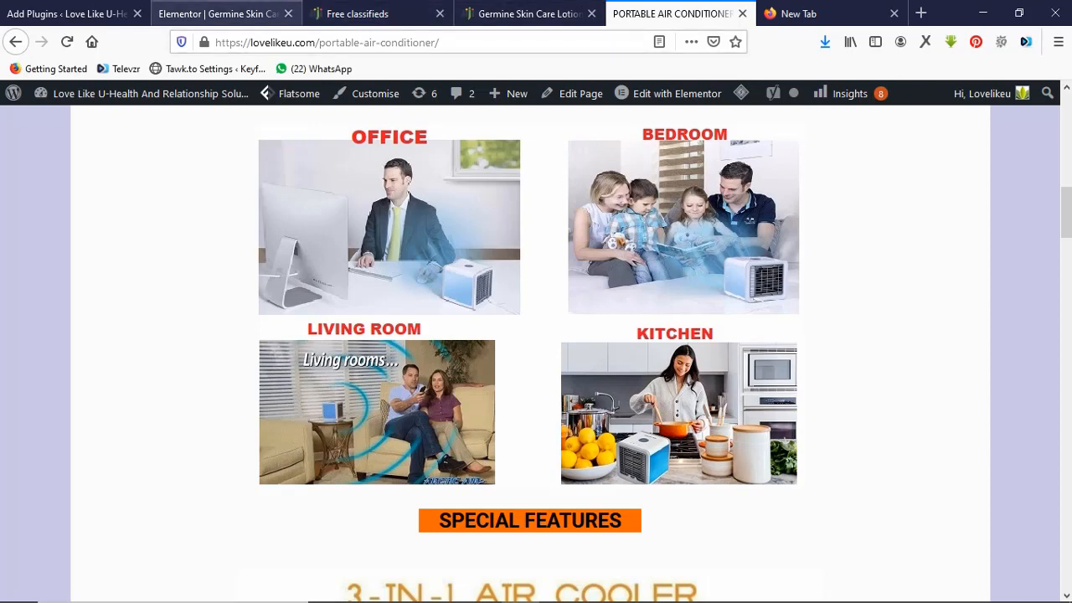
left_click(217, 13)
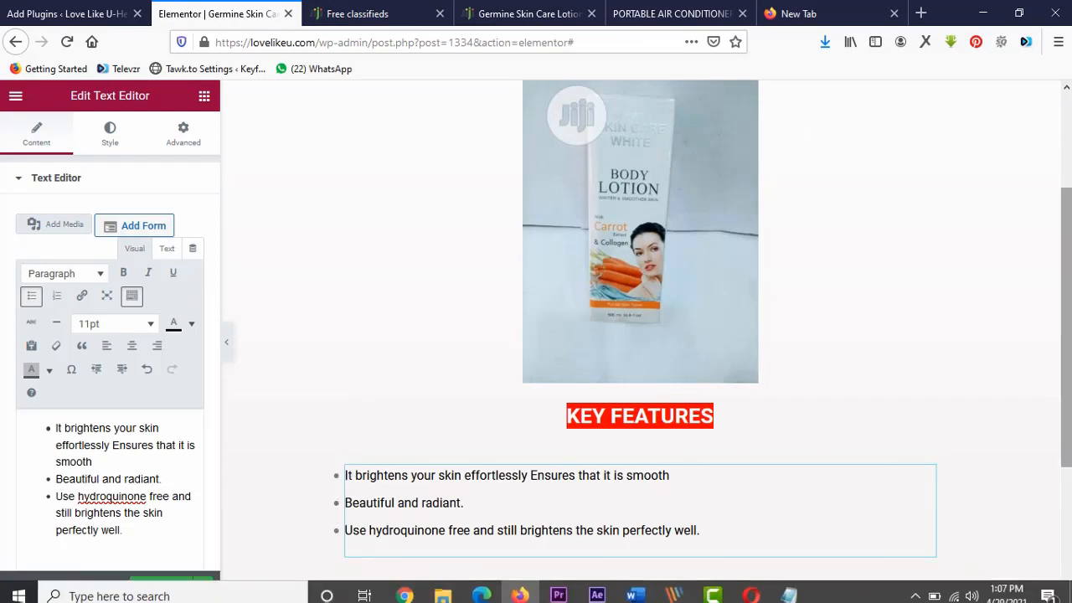
Add a two-column section below the feature list with an Image widget in the left column.
scroll(641, 335, "down", 3)
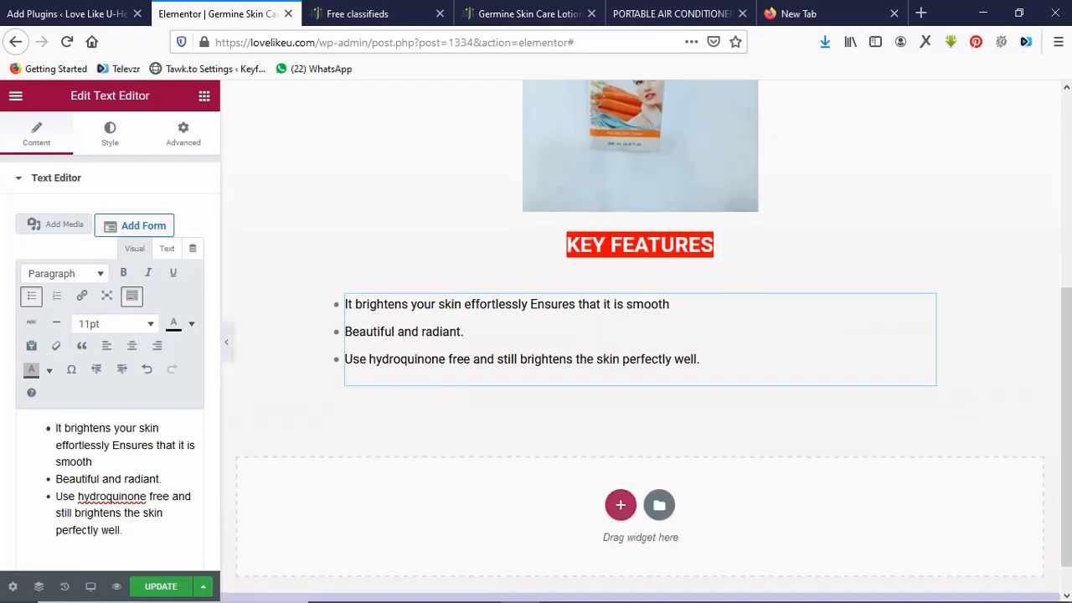
left_click(620, 505)
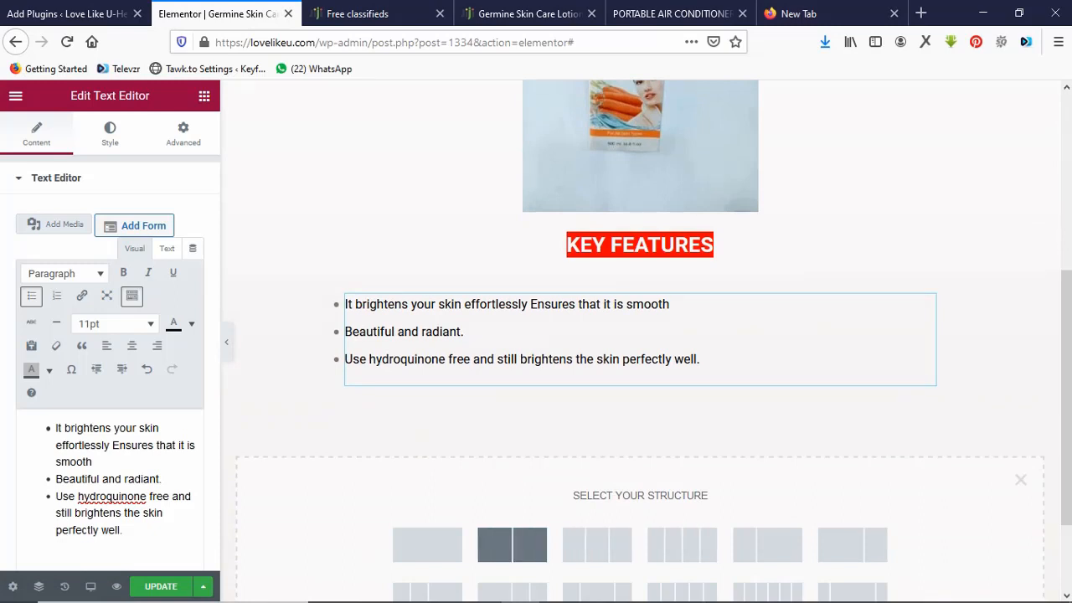
left_click(511, 544)
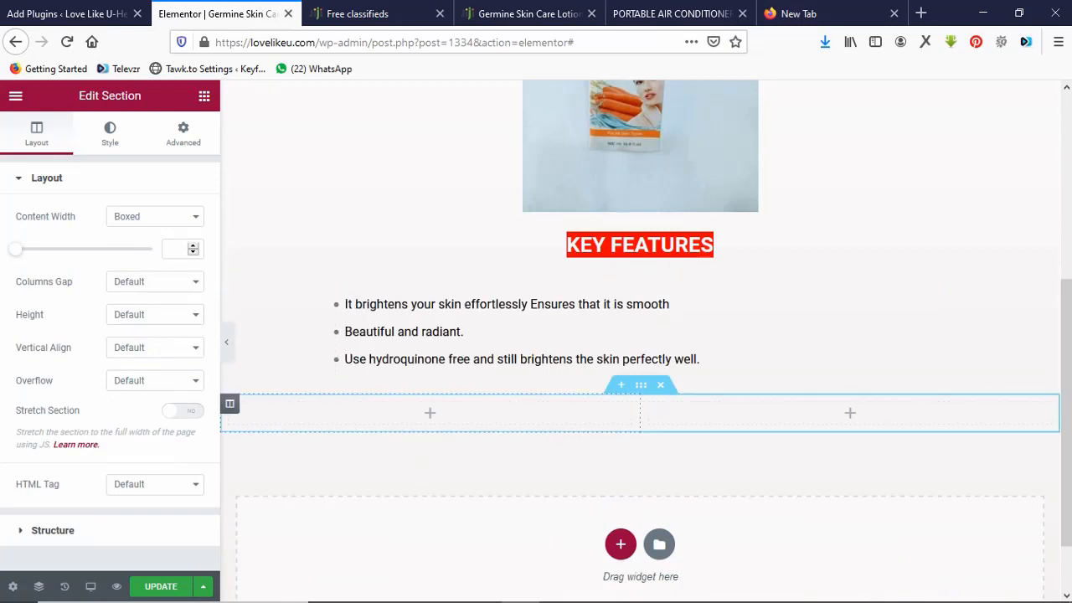
left_click(430, 412)
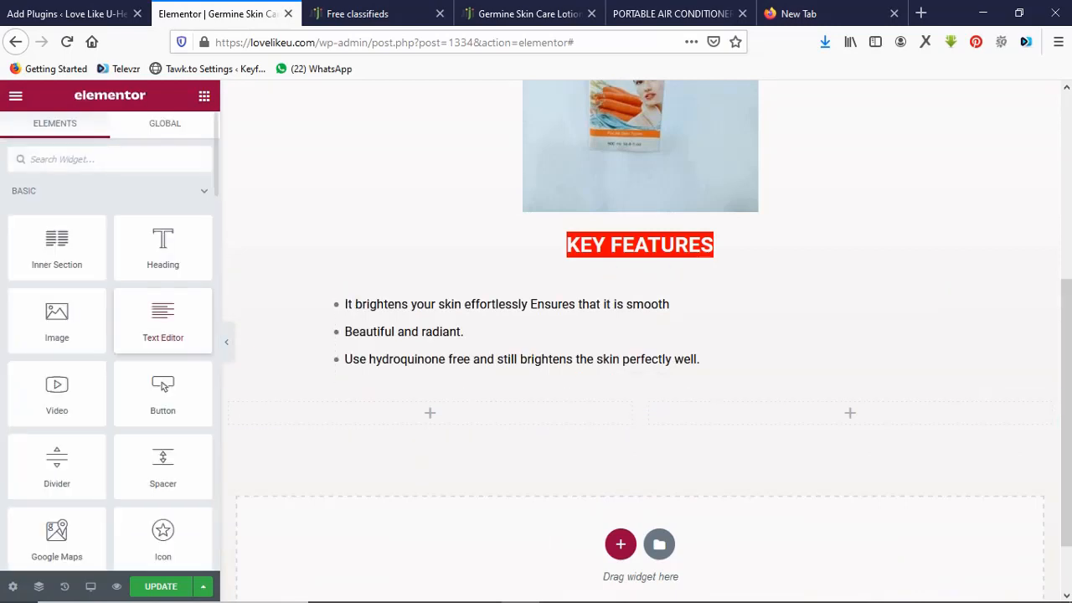
left_click_drag(57, 320, 356, 408)
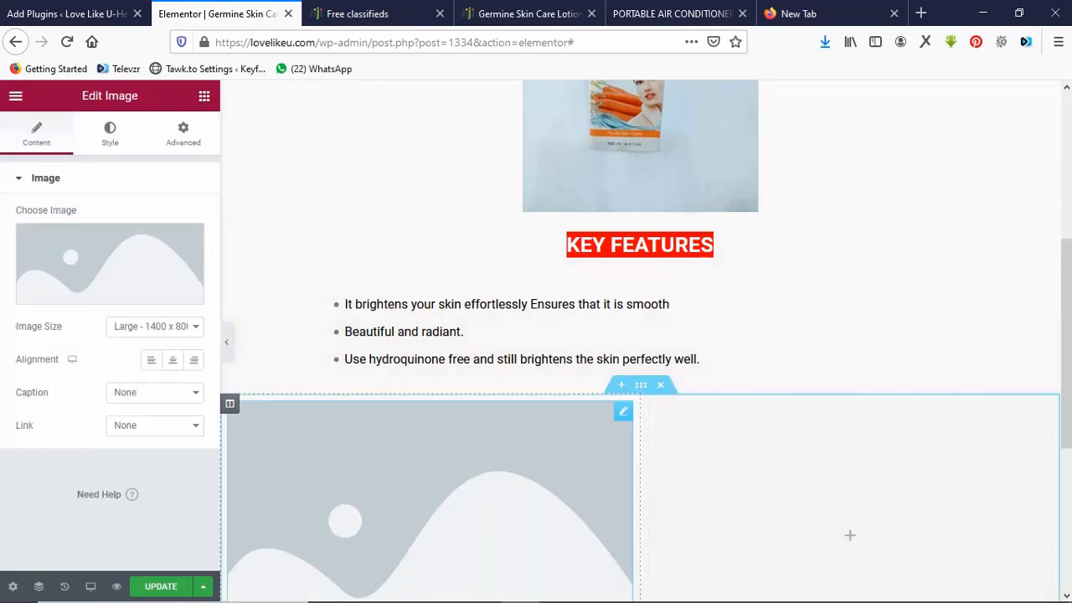
Place a Text Editor block in the right column, removing a mistakenly added image.
left_click(850, 535)
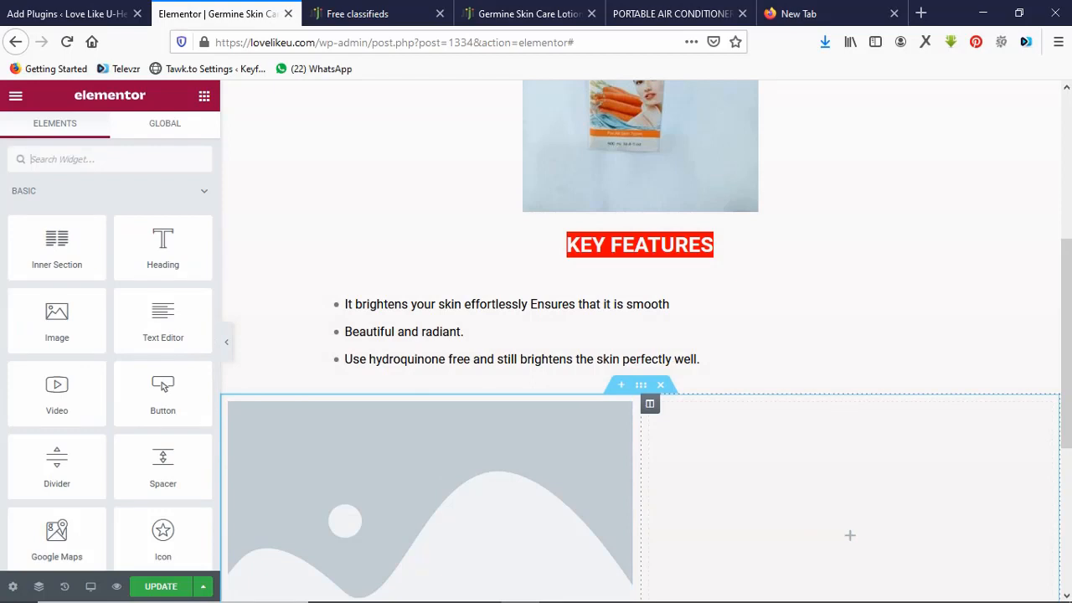
left_click_drag(57, 319, 802, 453)
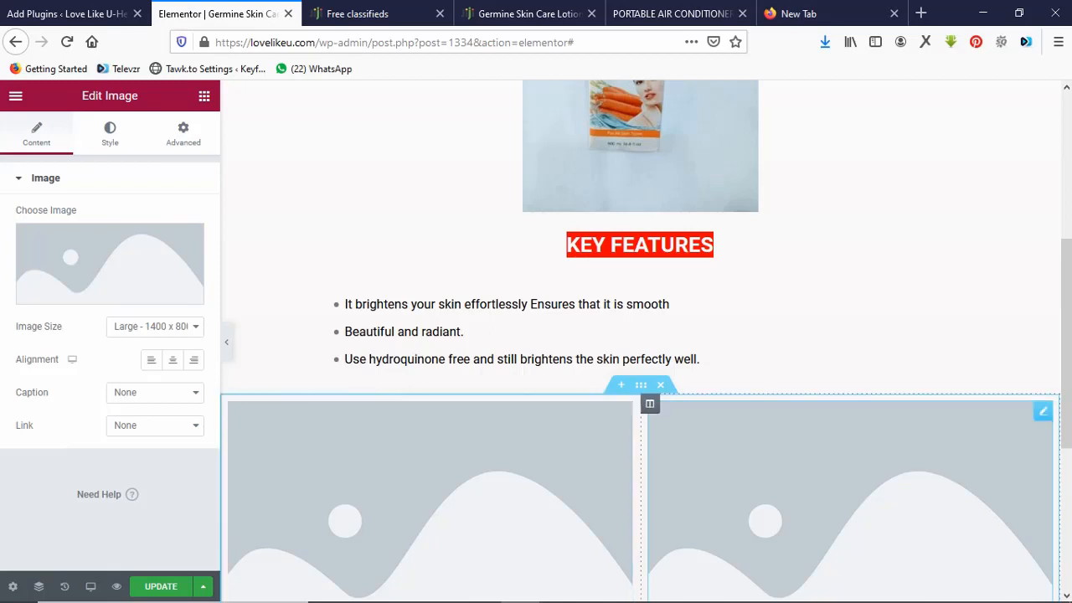
key("Delete")
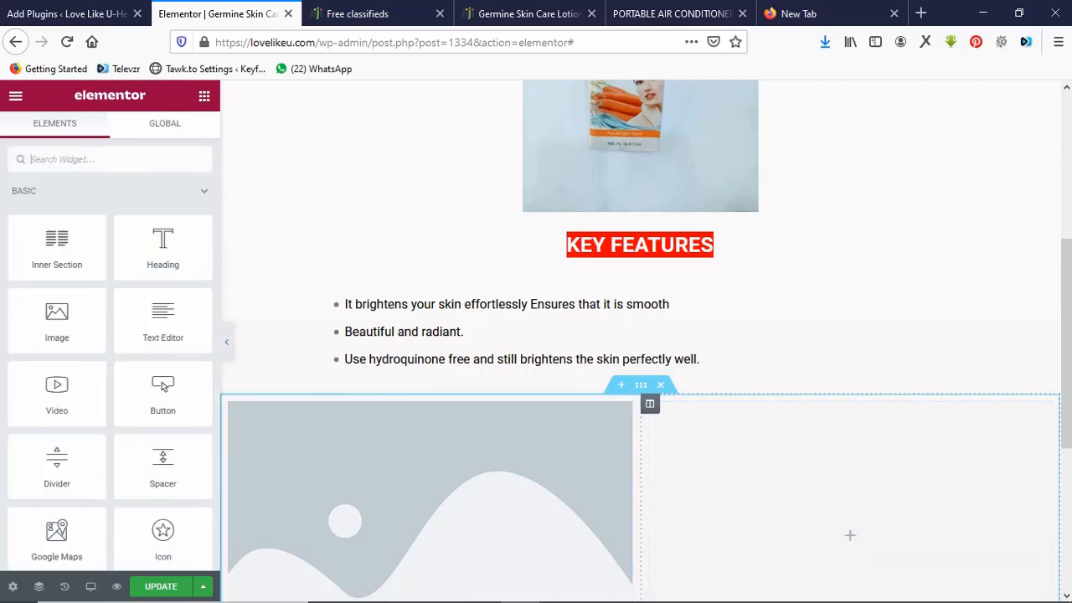
left_click_drag(163, 318, 763, 450)
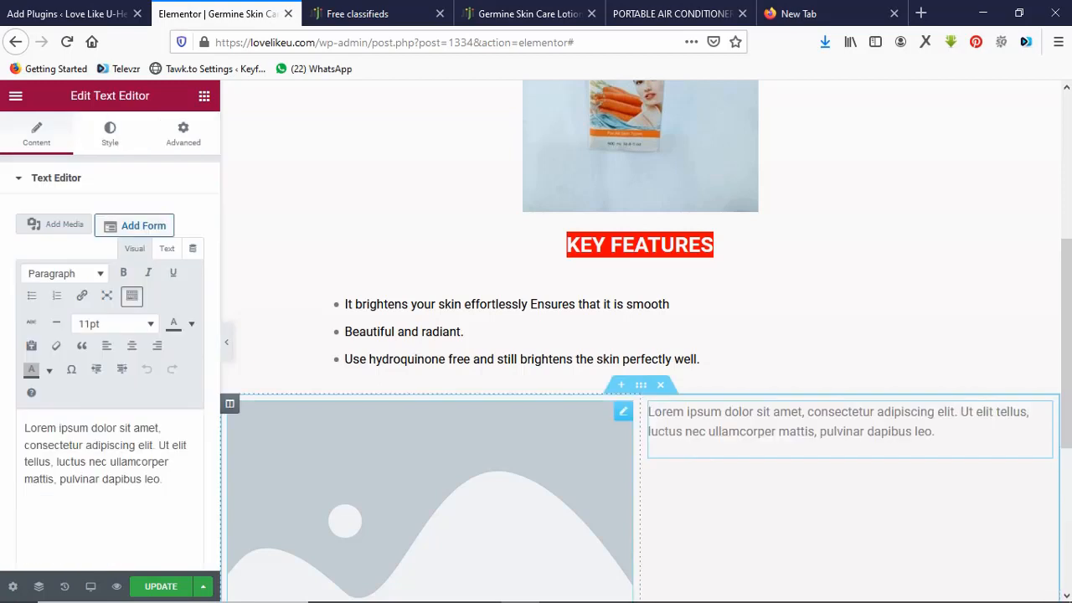
left_click(623, 411)
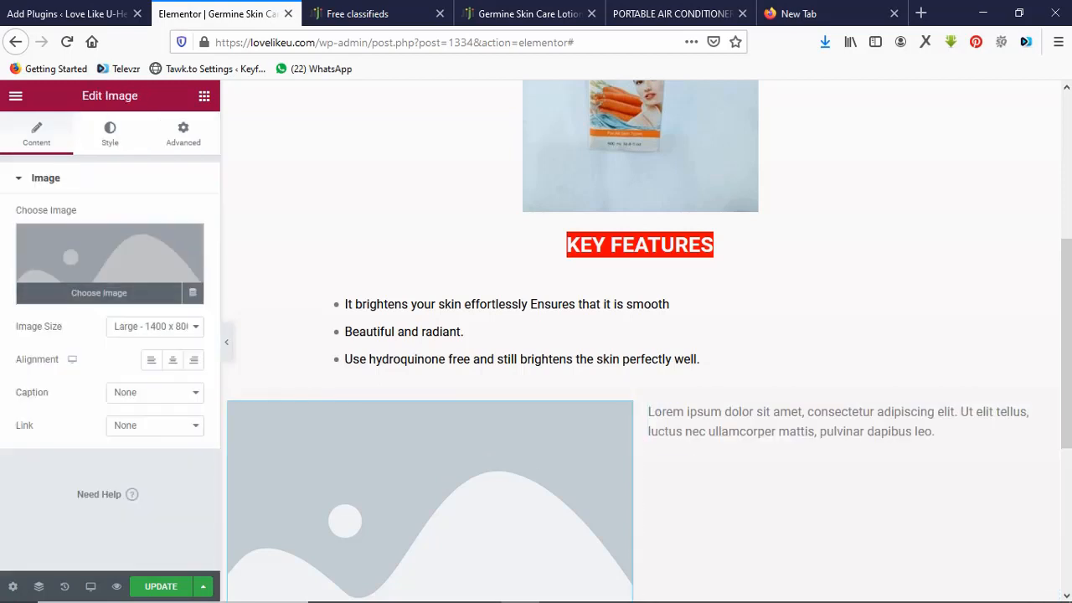
Insert Health-is-Wealth.jpg from the Media Library into the left column's image widget.
left_click(109, 263)
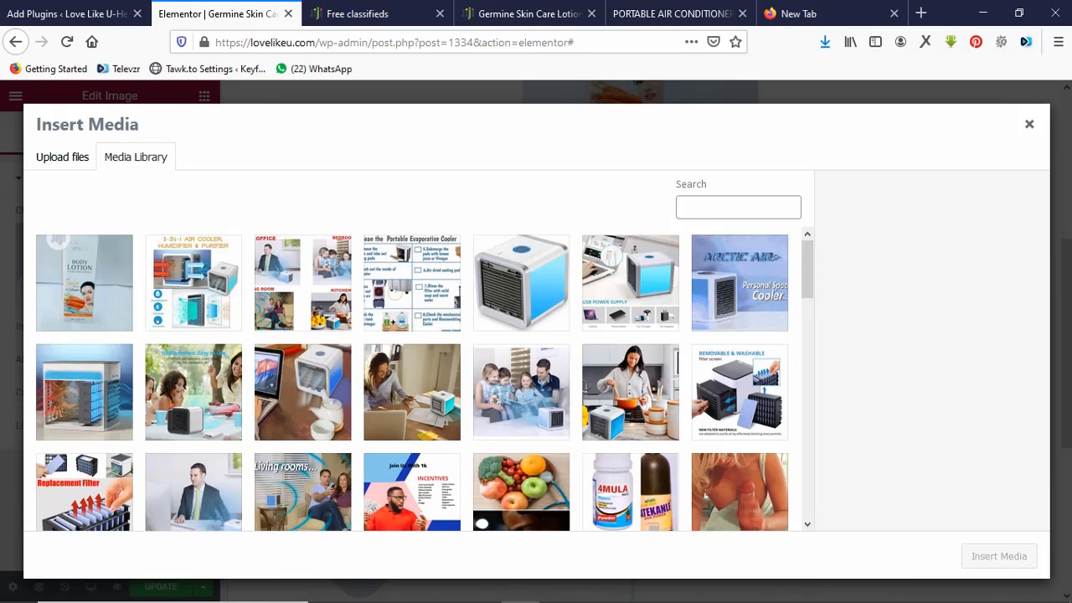
left_click(521, 491)
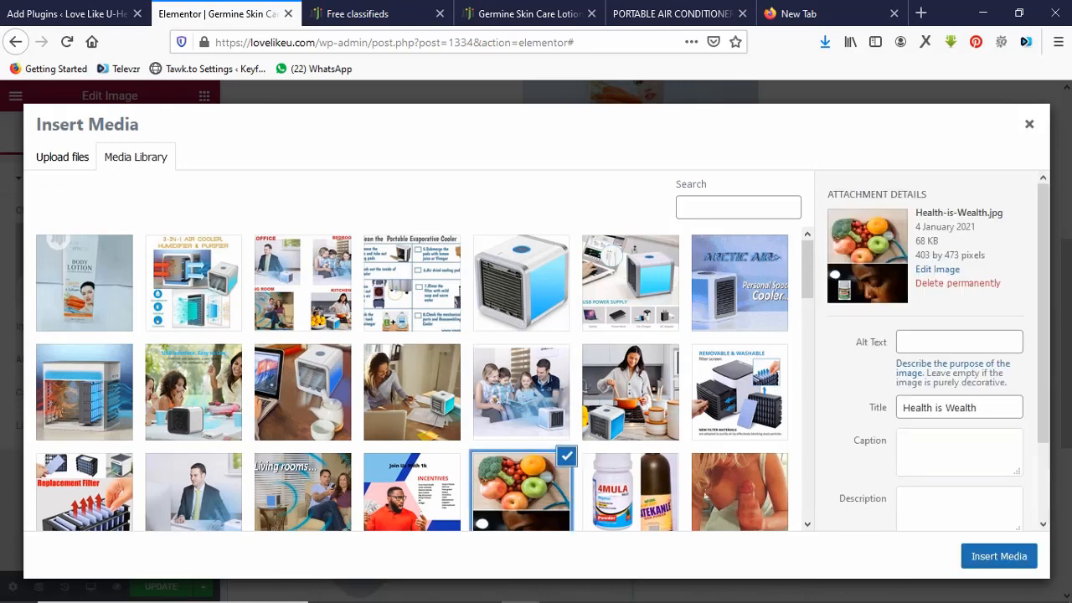
left_click(998, 556)
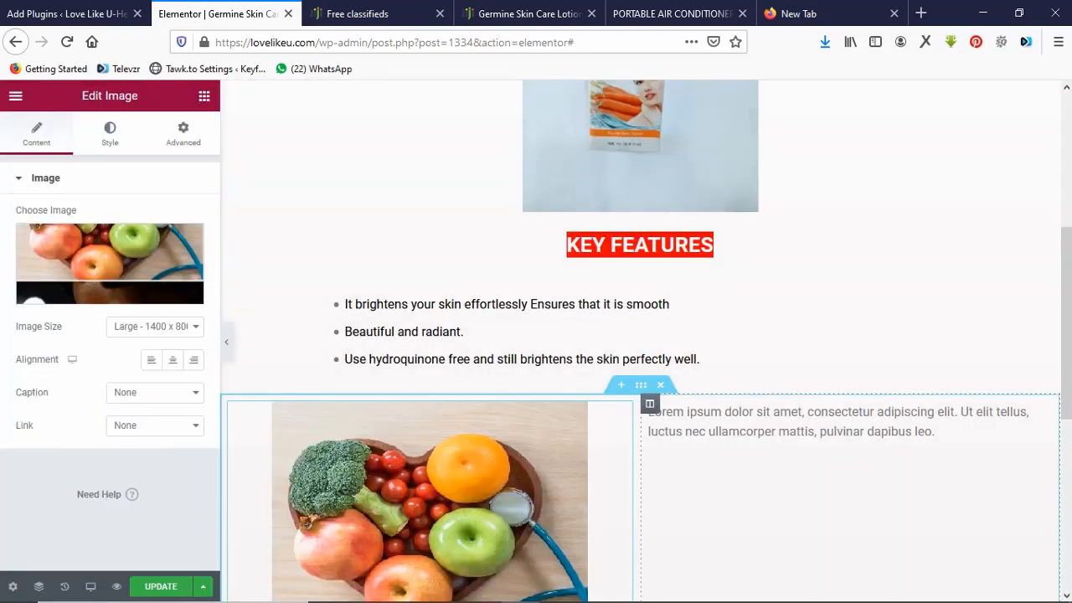
scroll(1066, 352, "down", 2)
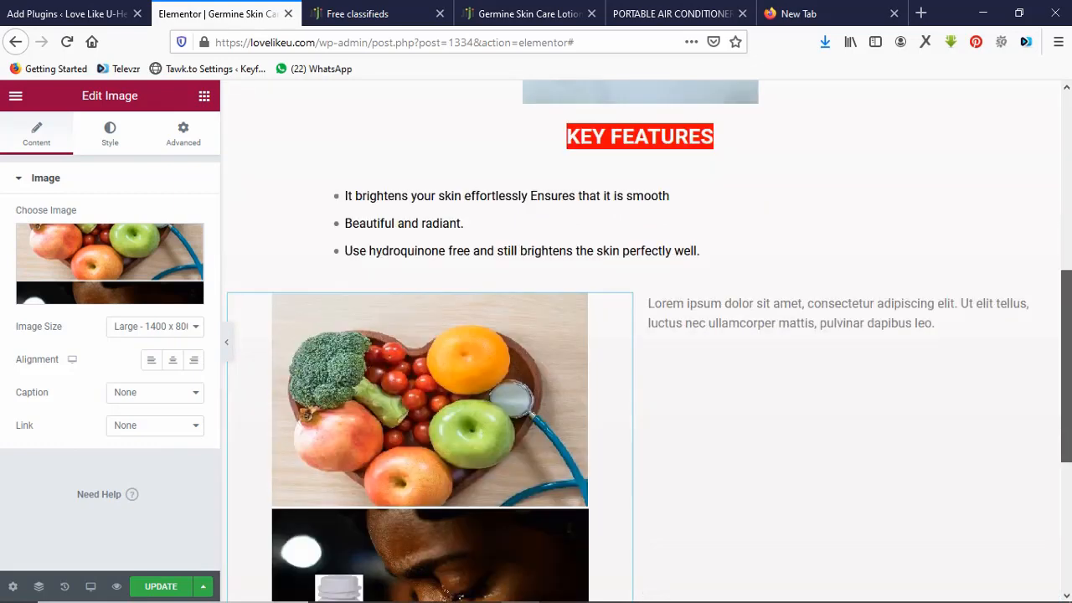
scroll(645, 335, "down", 2)
scroll(653, 325, "up", 2)
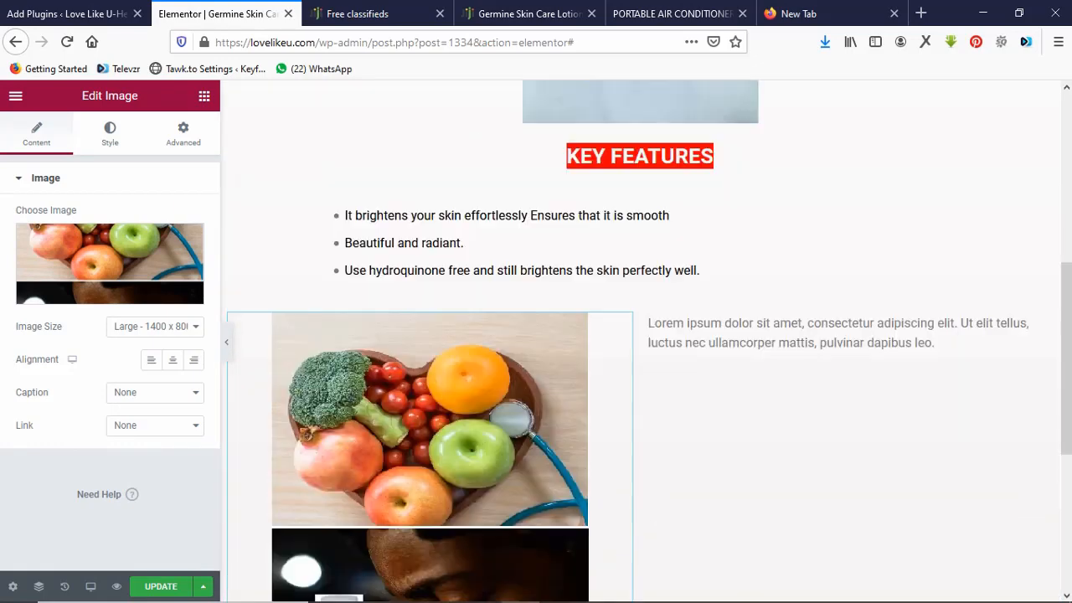
left_click(651, 325)
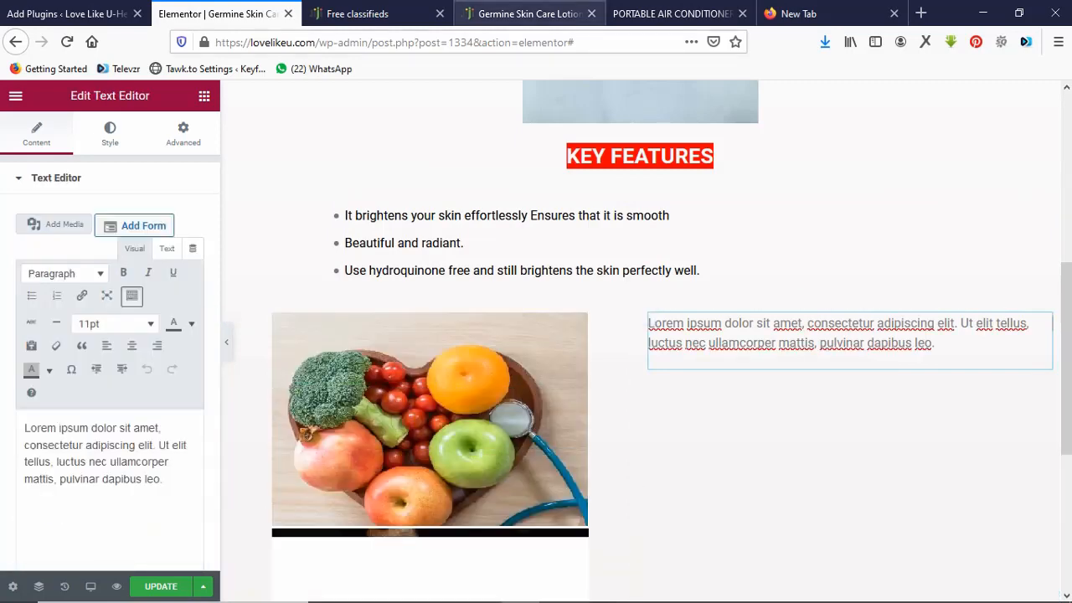
Replace the Lorem ipsum placeholder with the last description paragraph from the Jiji listing.
left_click(524, 14)
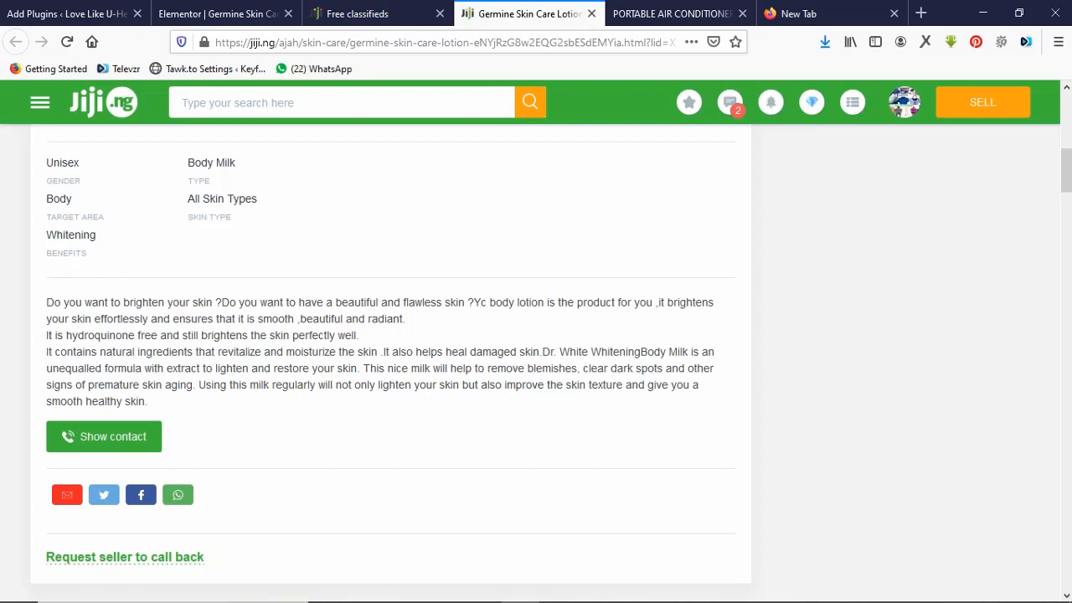
triple_click(377, 368)
key("ctrl+c")
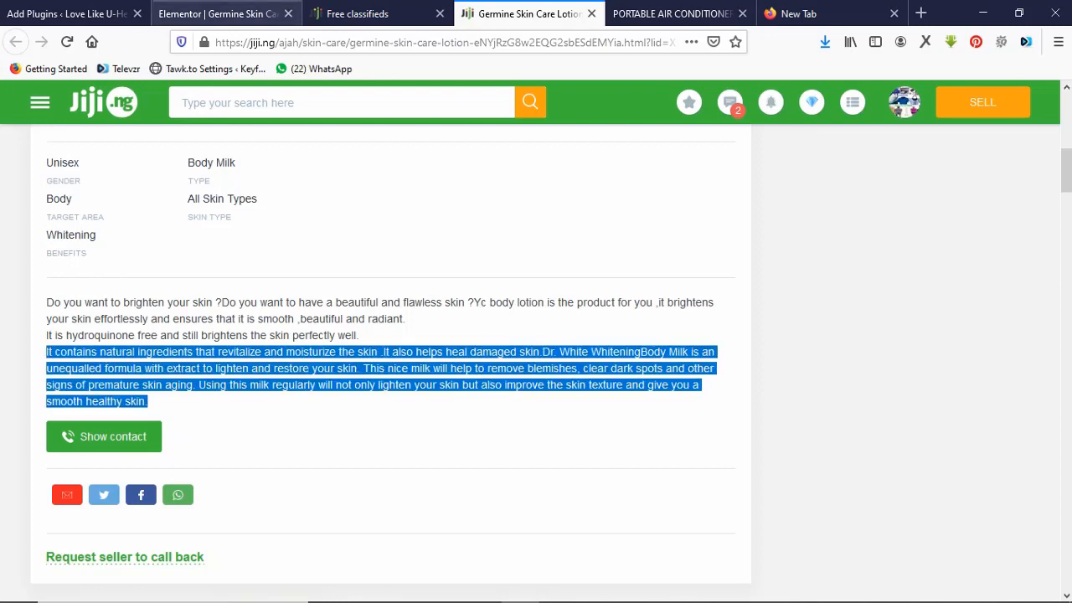
left_click(218, 13)
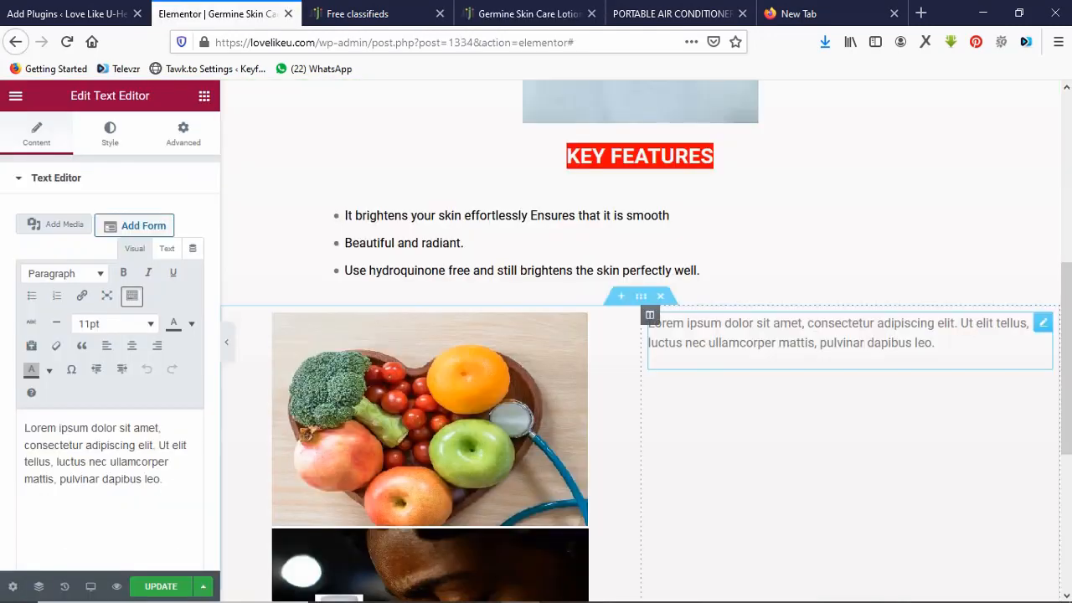
left_click(650, 324)
triple_click(650, 323)
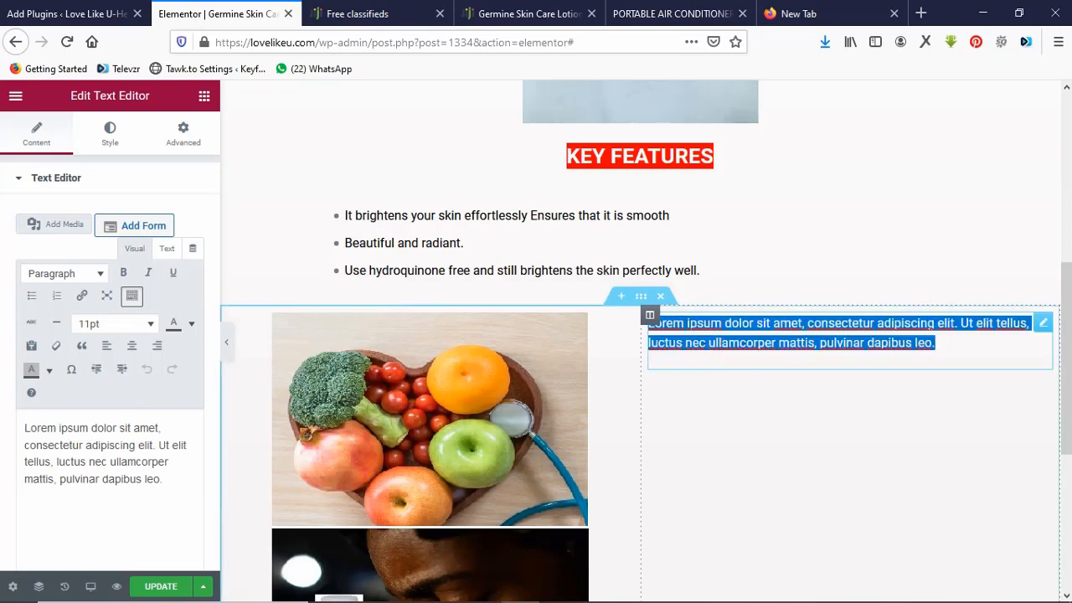
key("ctrl+v")
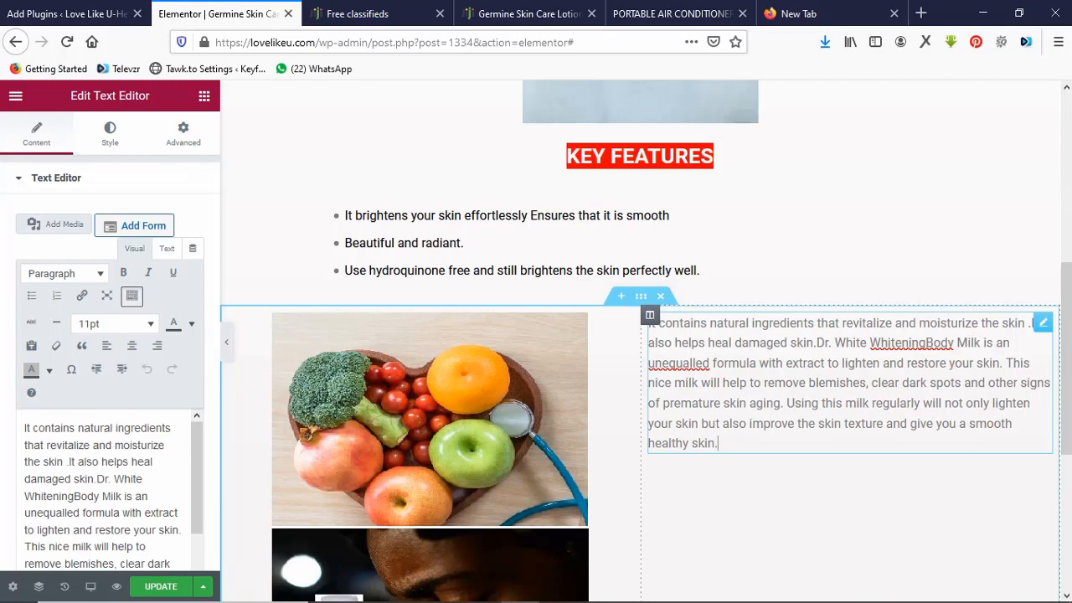
key("Return")
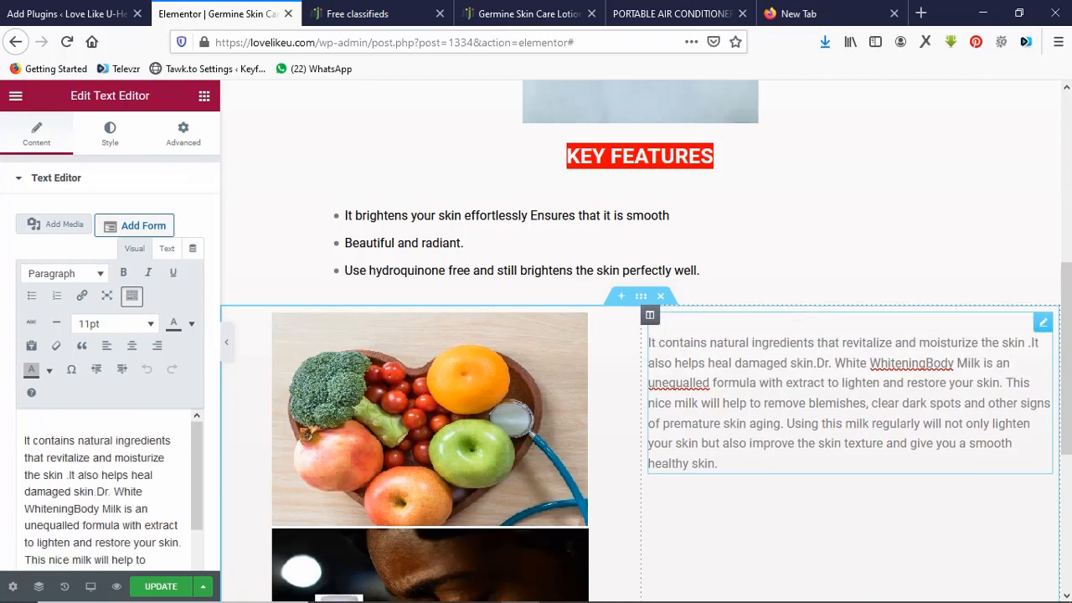
Set the whole description text to 130% font size.
key("ctrl+a")
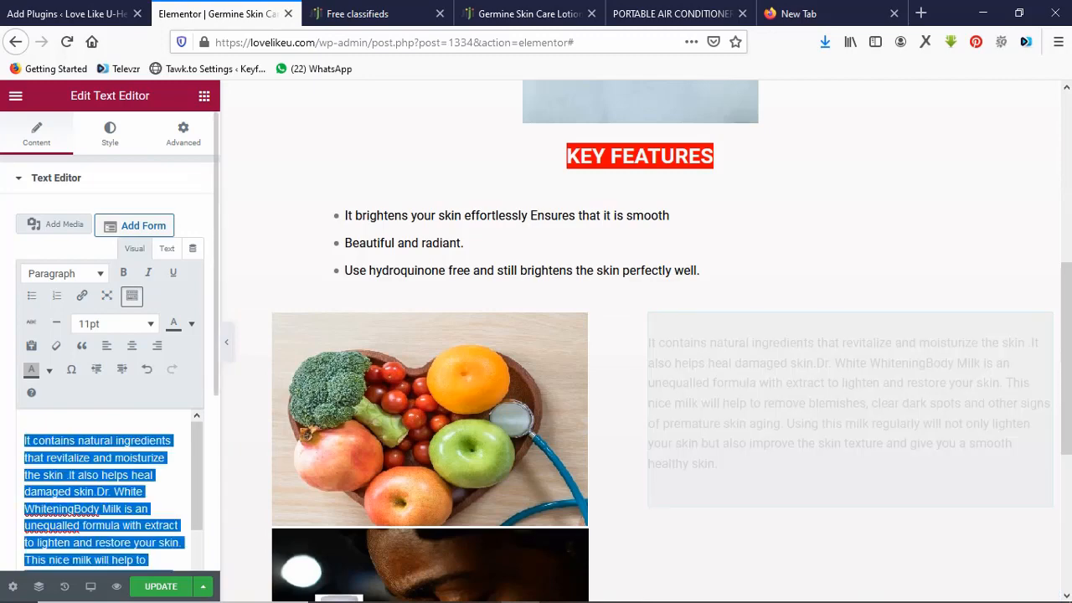
left_click(93, 325)
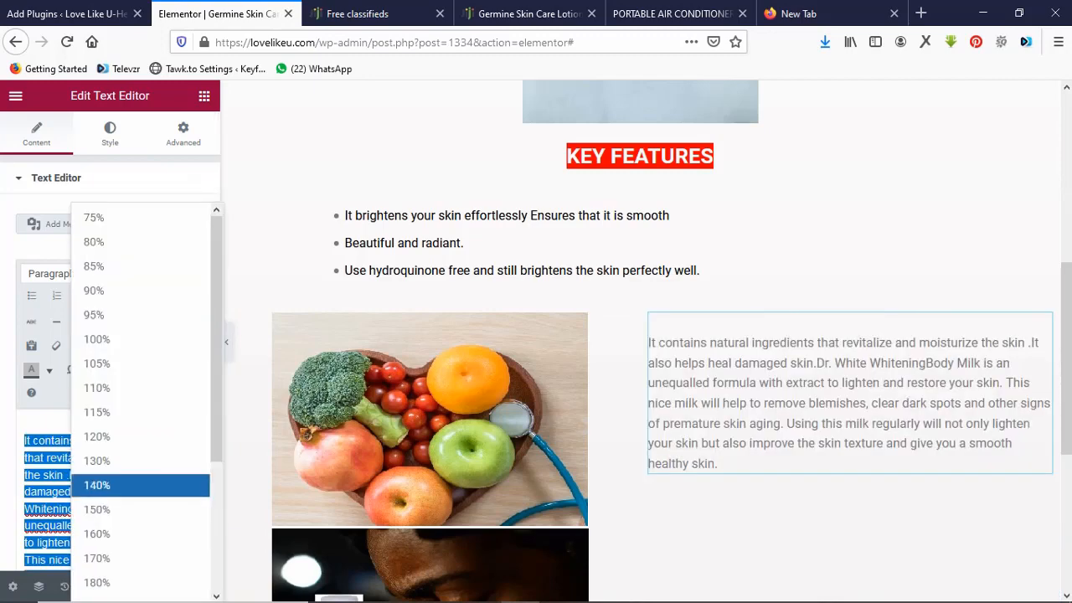
left_click(97, 460)
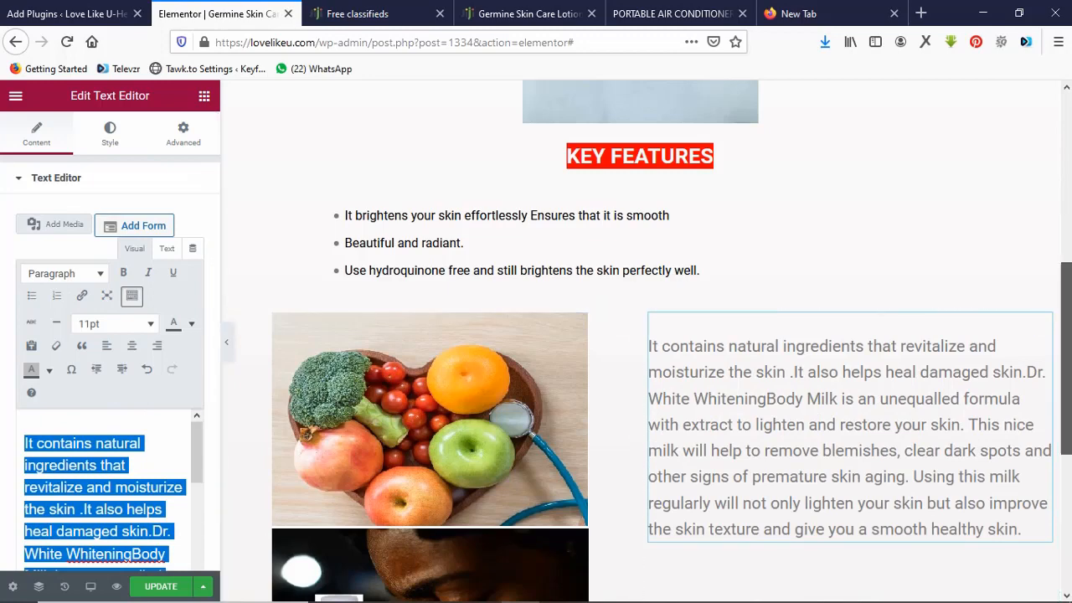
scroll(645, 334, "down", 3)
scroll(645, 335, "up", 8)
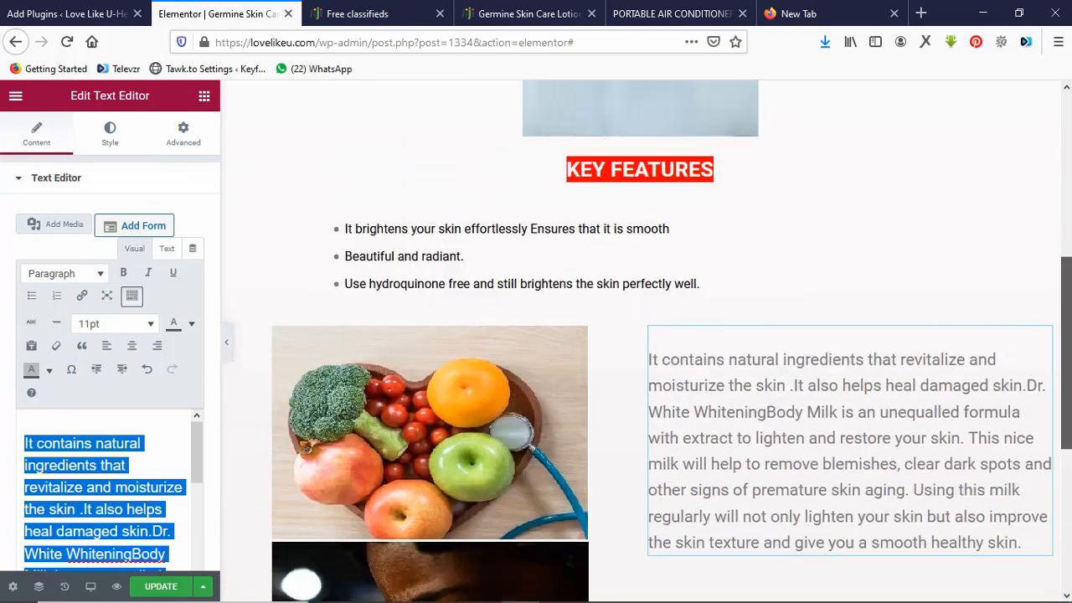
scroll(644, 335, "down", 8)
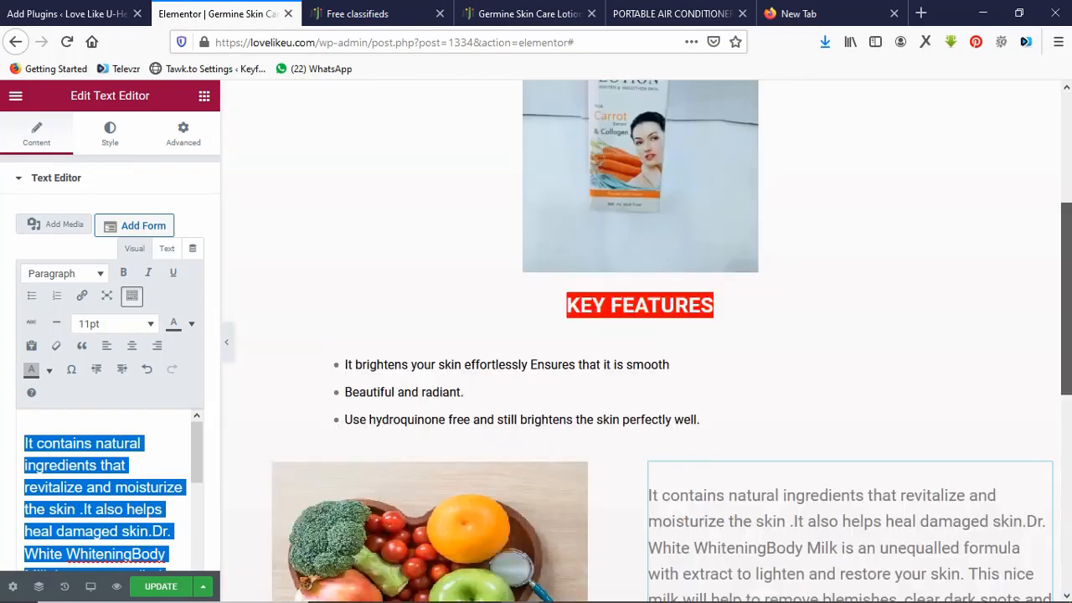
scroll(645, 335, "down", 1)
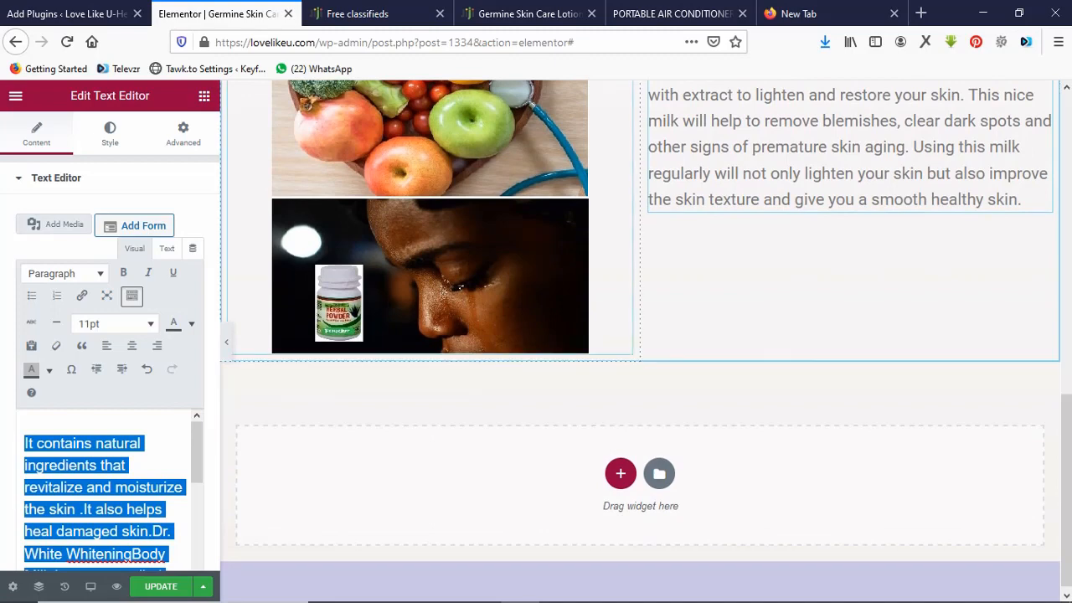
On the Portable Air Conditioner page, select the sales text from '700 Sold' to 'Read This Before You Order'.
left_click(670, 14)
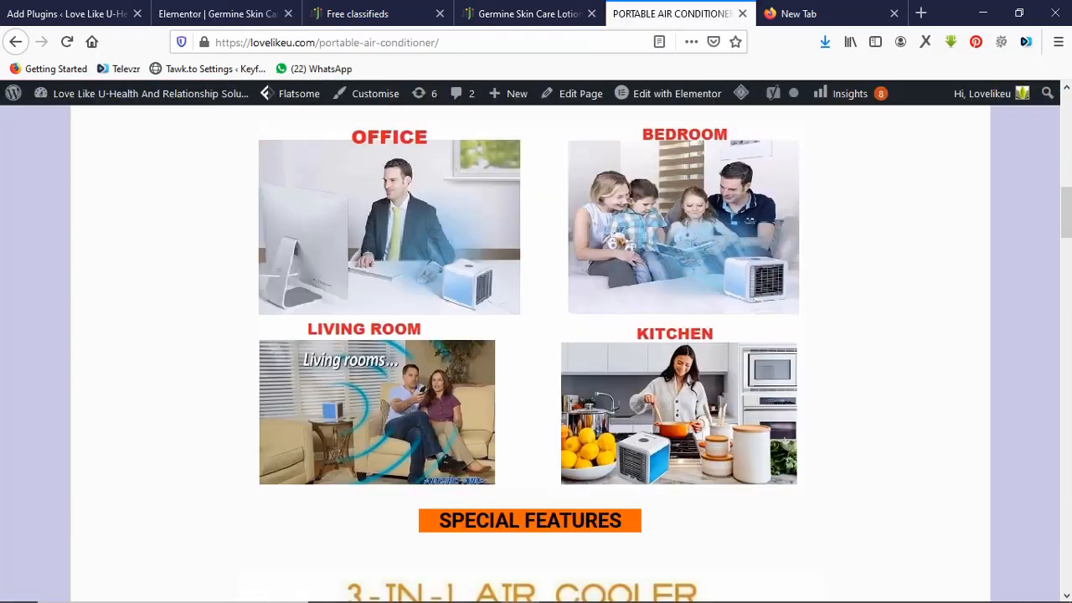
scroll(529, 351, "down", 10)
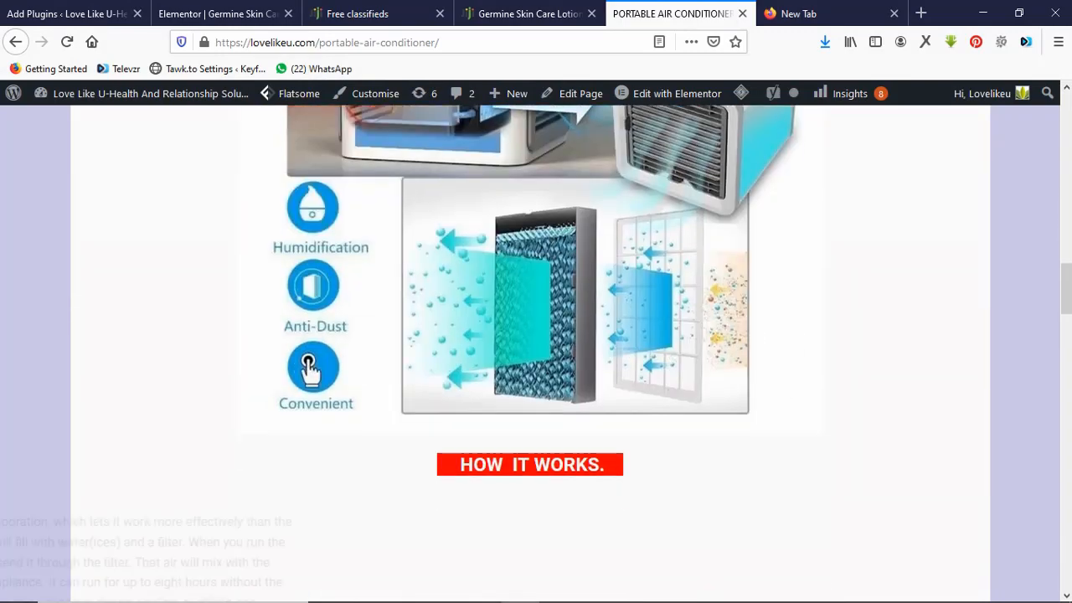
scroll(529, 352, "down", 5)
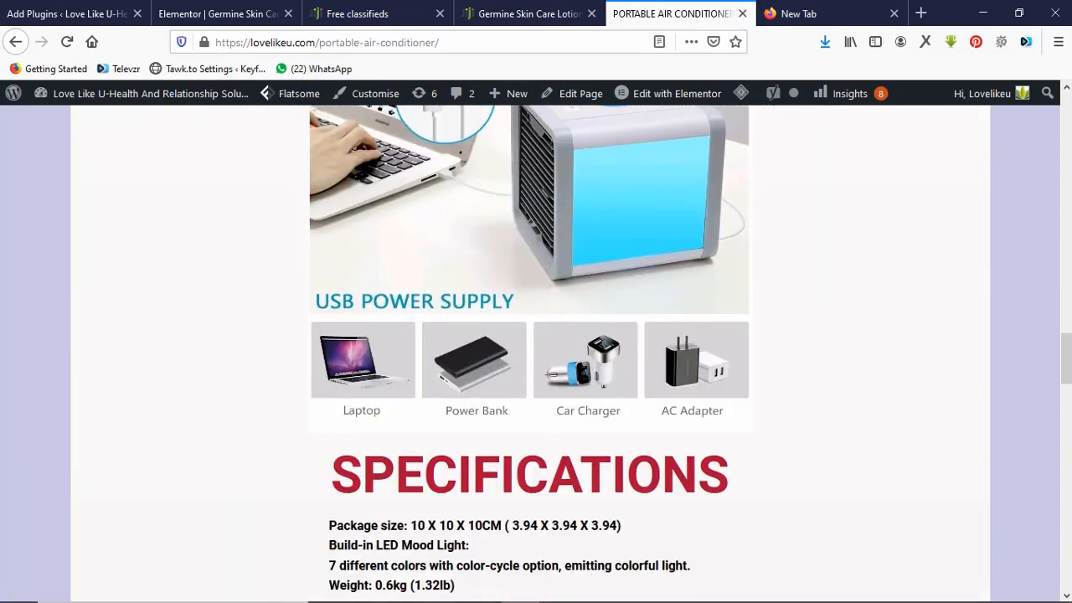
scroll(529, 352, "up", 3)
scroll(529, 351, "up", 3)
scroll(529, 352, "down", 6)
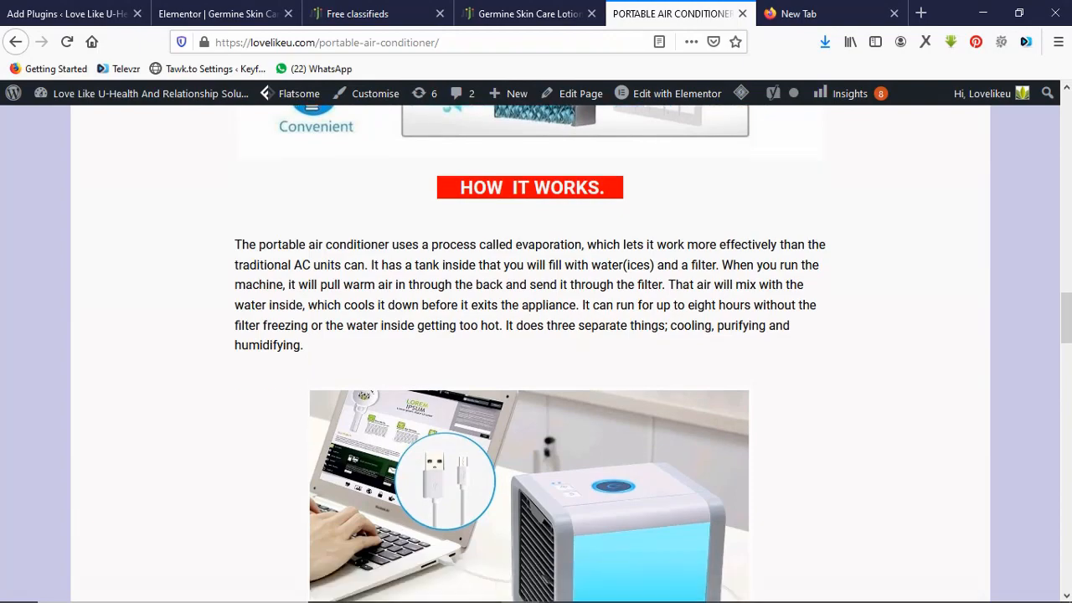
scroll(529, 352, "down", 1)
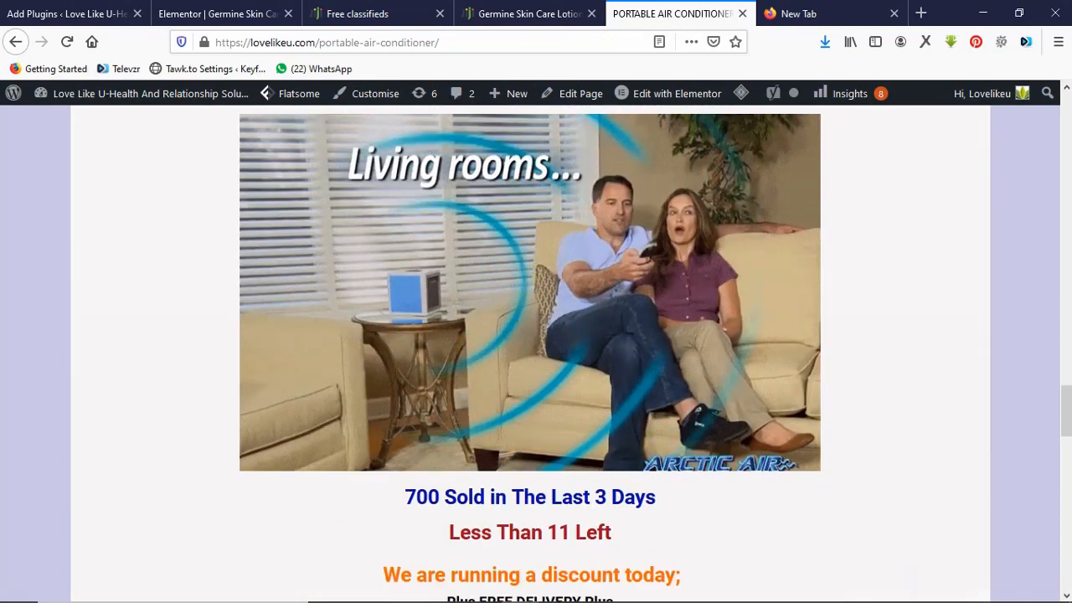
scroll(529, 351, "down", 8)
scroll(529, 351, "up", 2)
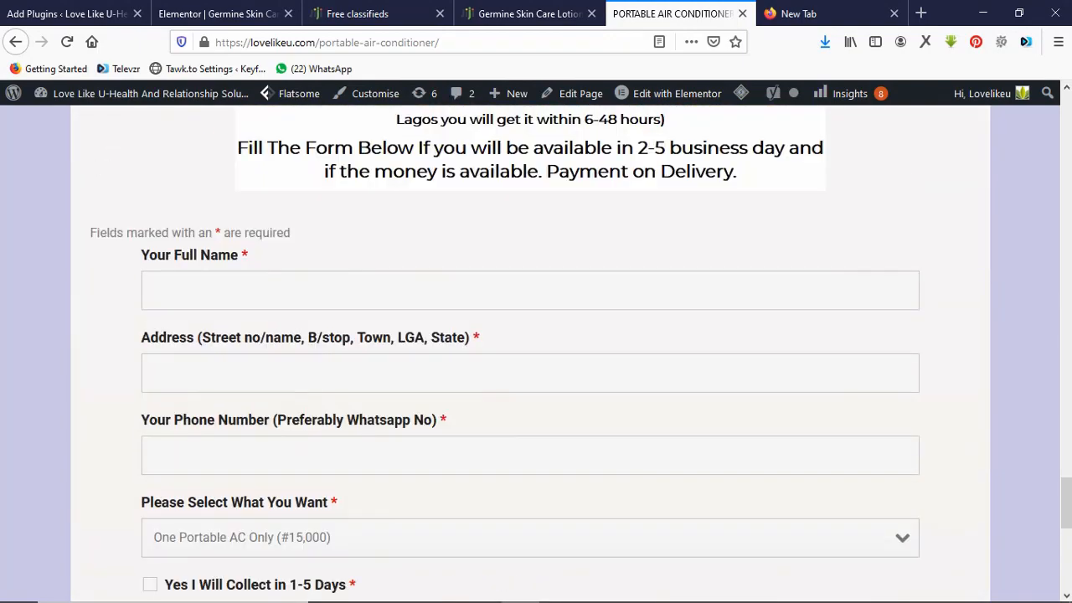
scroll(529, 352, "up", 5)
scroll(529, 351, "down", 2)
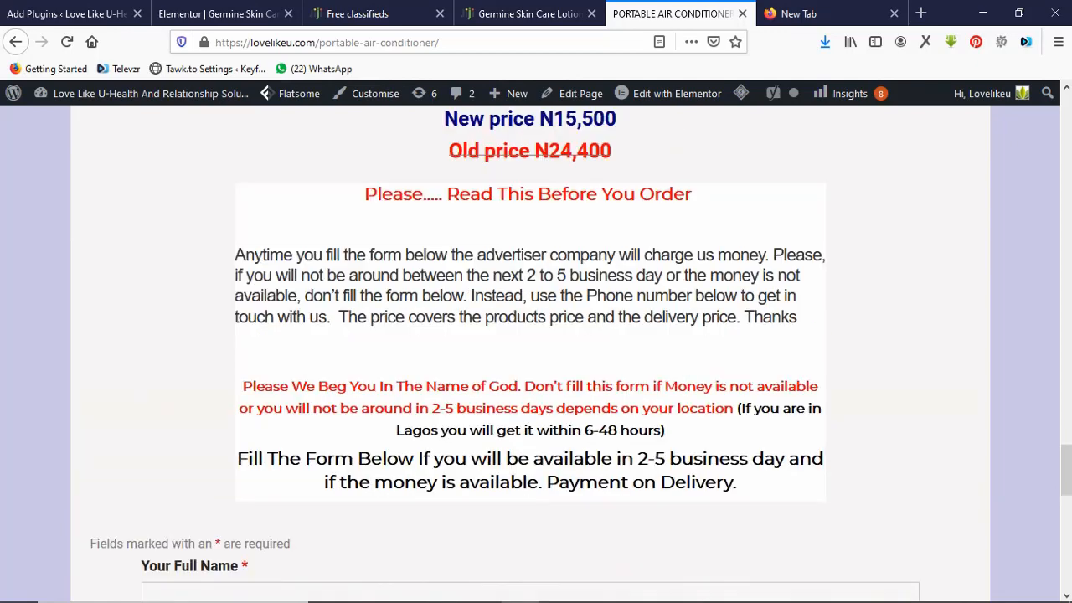
scroll(529, 351, "down", 2)
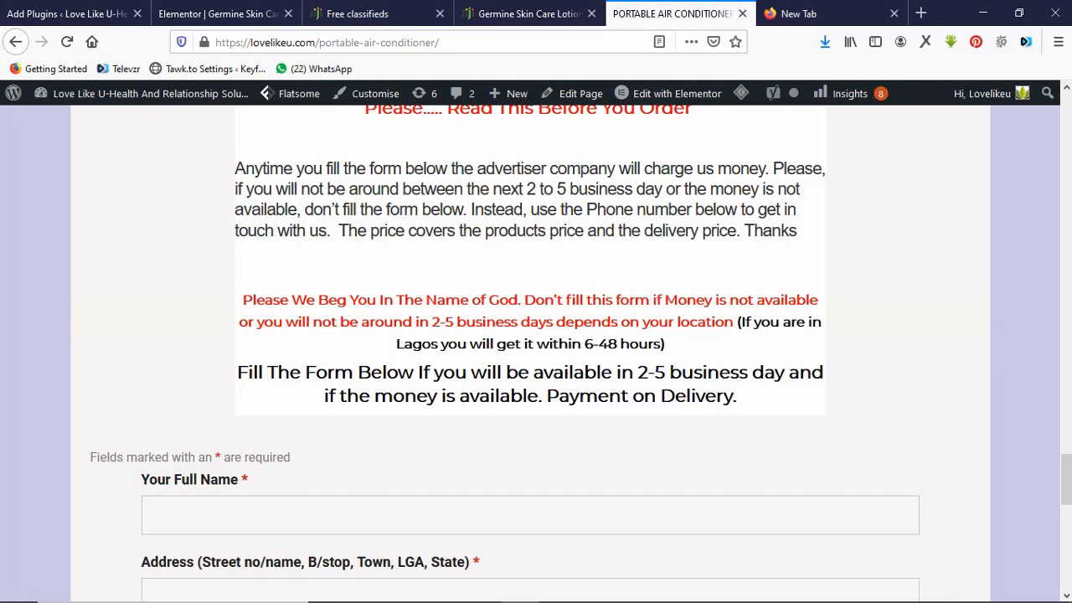
scroll(535, 352, "up", 4)
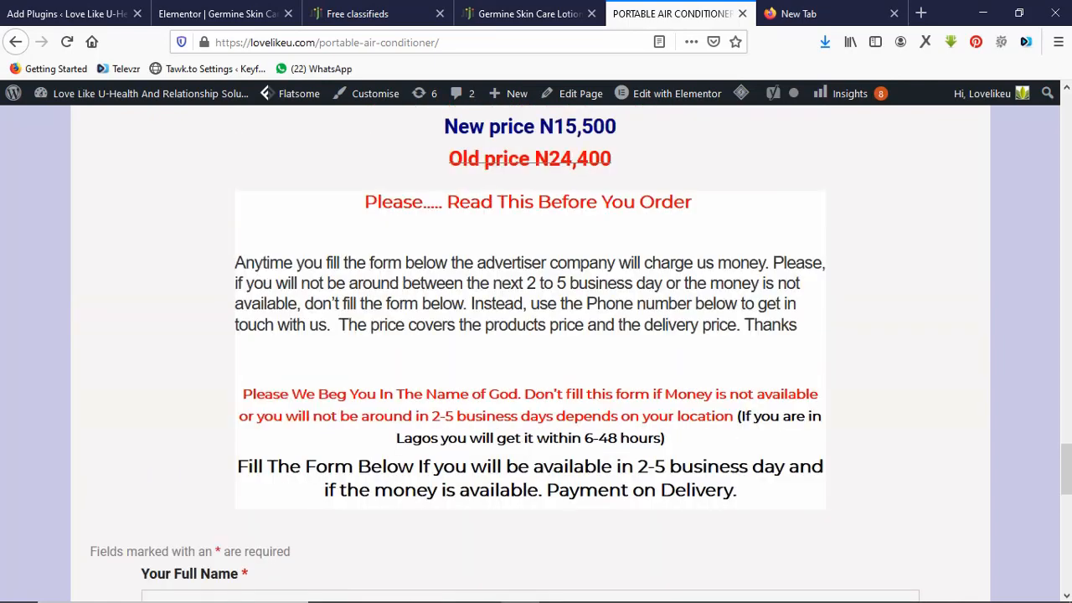
scroll(536, 352, "up", 2)
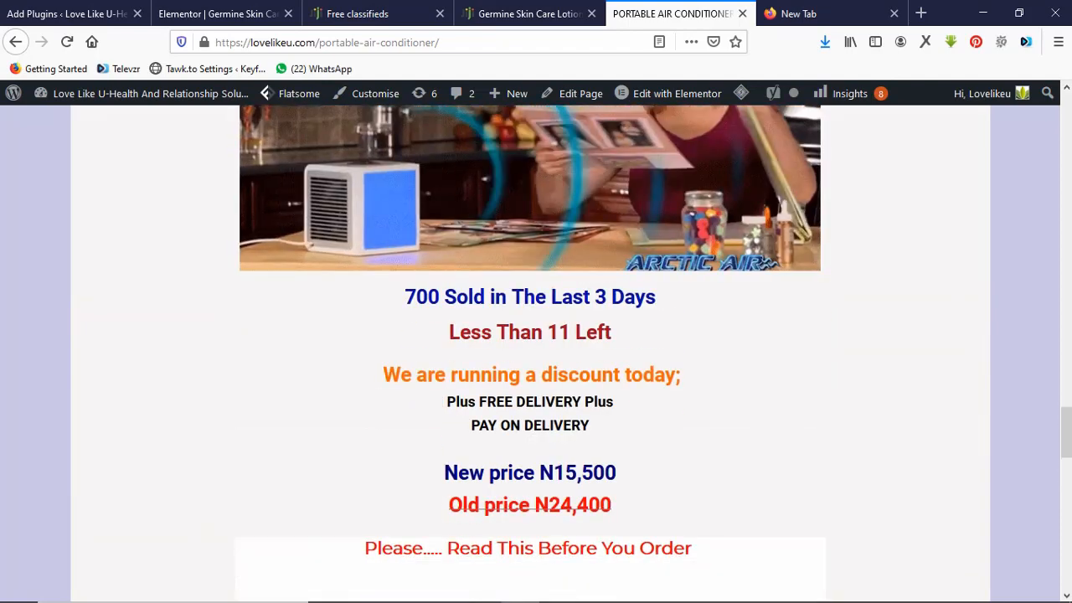
left_click_drag(536, 579, 404, 297)
key("ctrl+c")
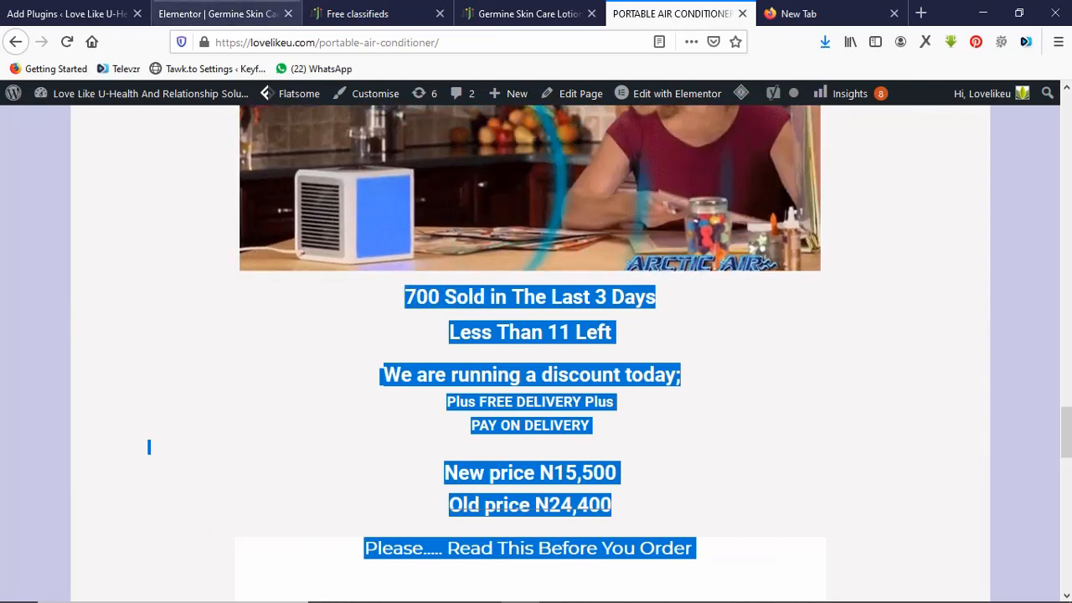
left_click(219, 14)
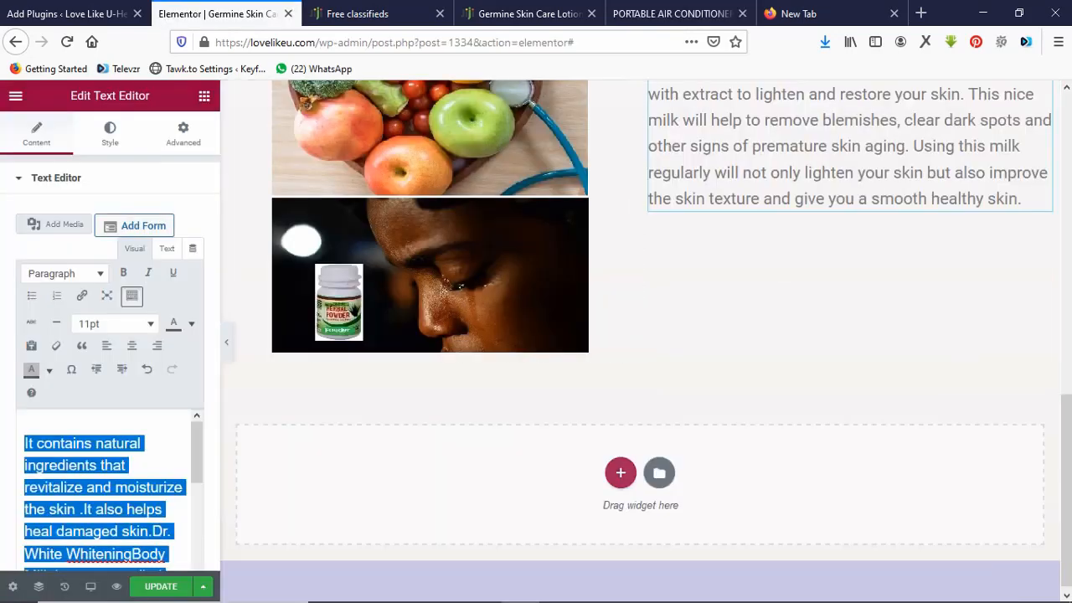
Add a single-column section below the images with a text block holding the pasted sales text.
left_click(620, 472)
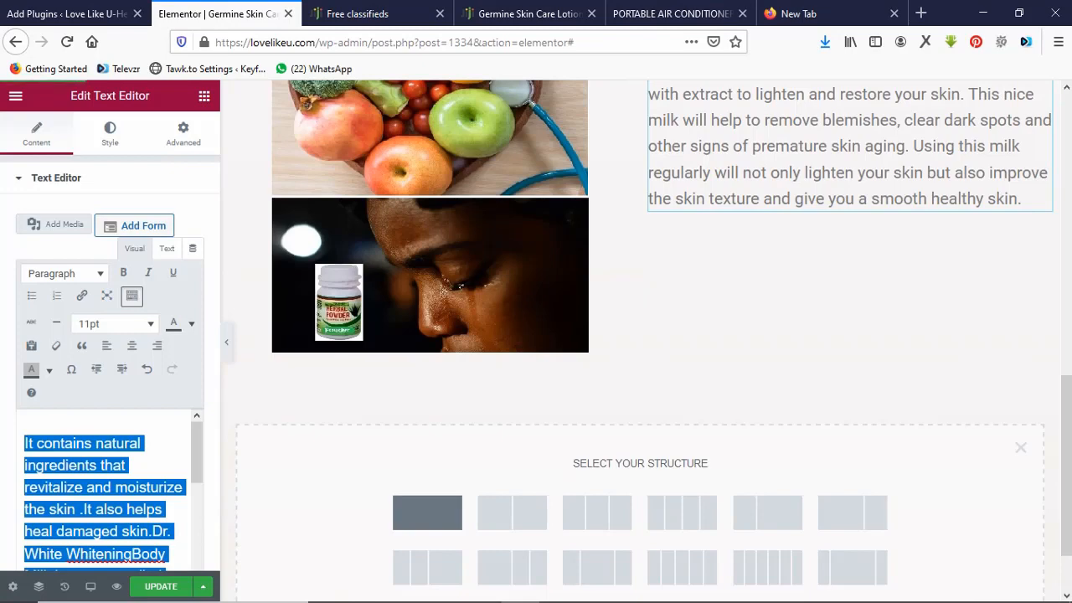
left_click(427, 513)
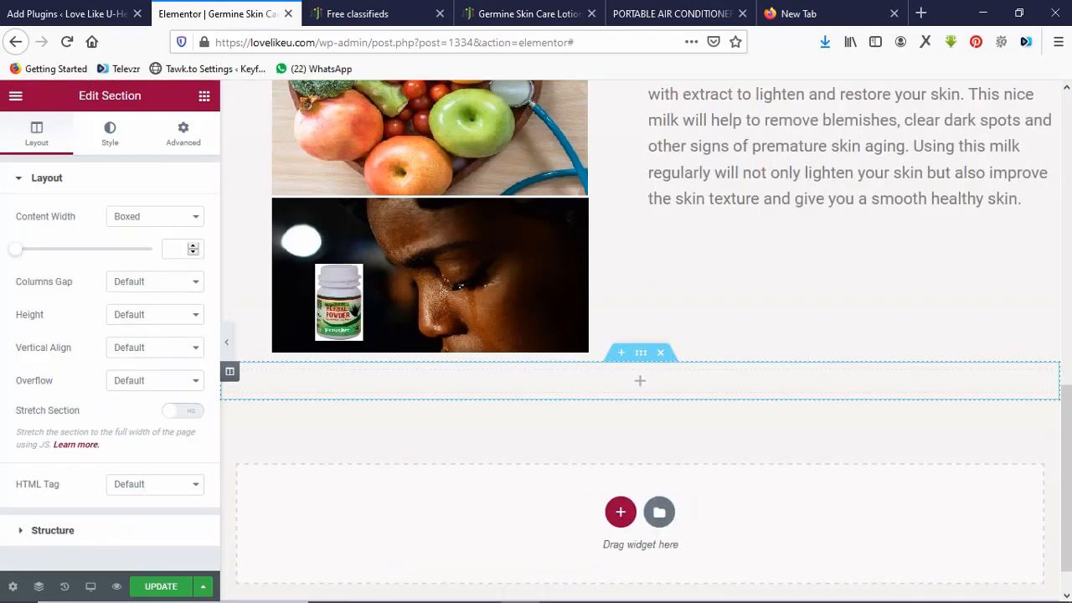
left_click(640, 381)
left_click_drag(162, 323, 482, 384)
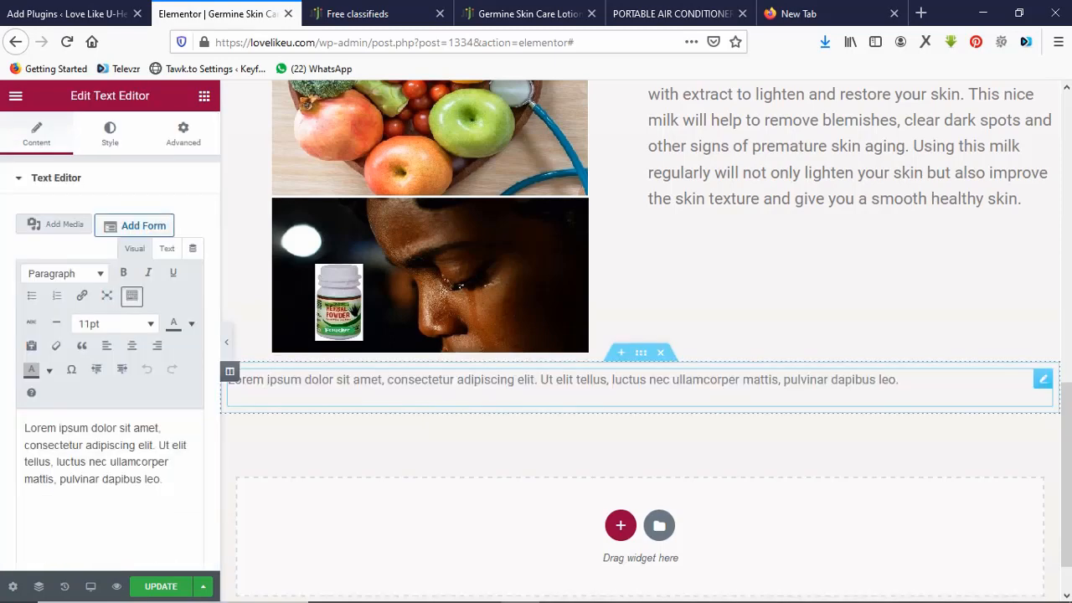
left_click(231, 379)
key("ctrl+a")
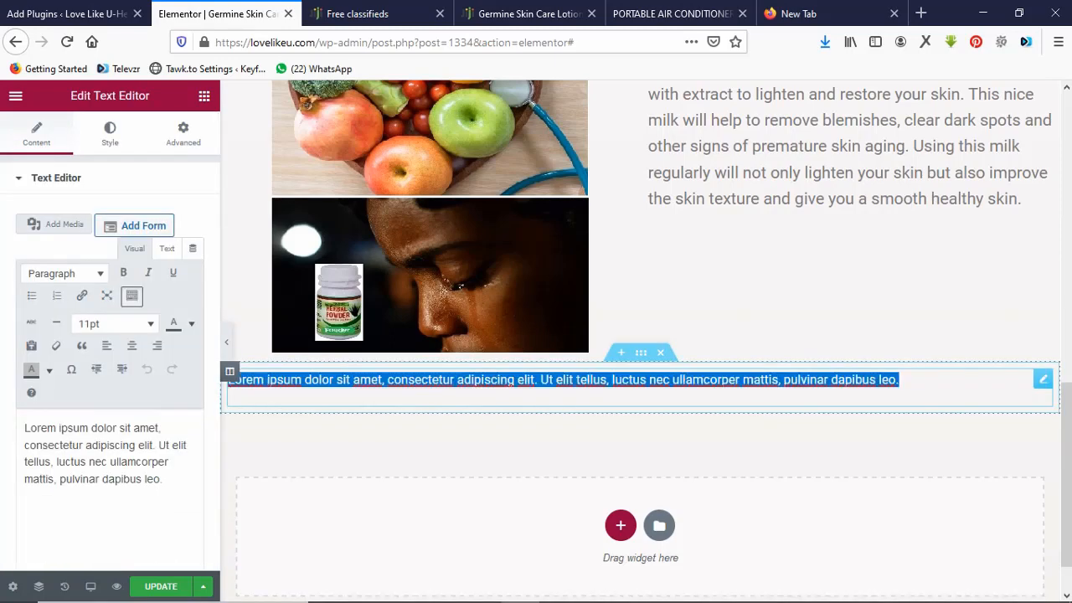
key("ctrl+v")
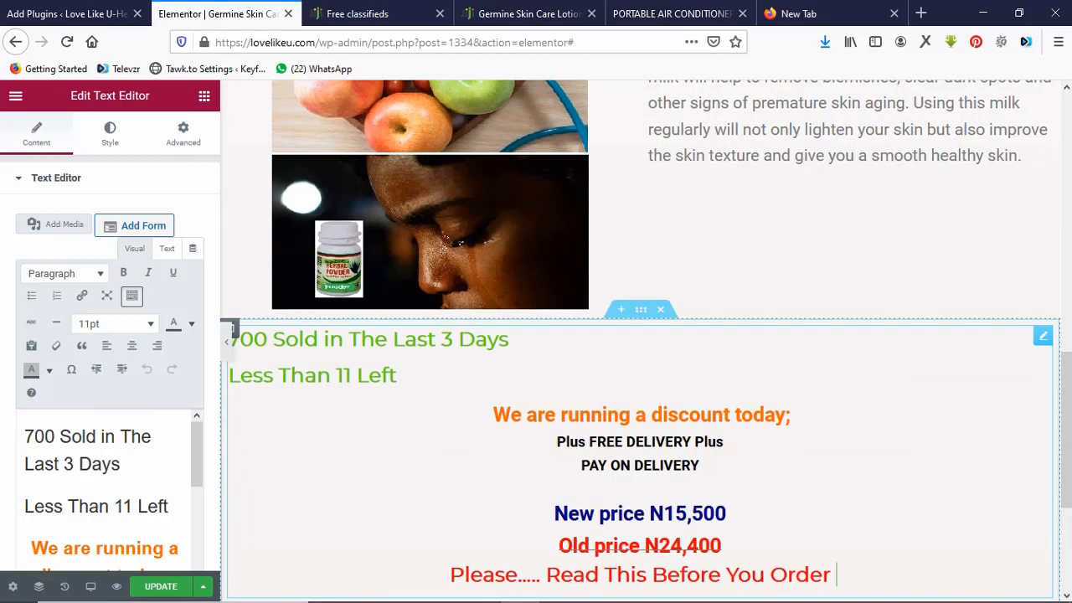
Centre the '700 Sold in The Last 3 Days' and 'Less Than 11 Left' lines.
left_click_drag(404, 375, 201, 339)
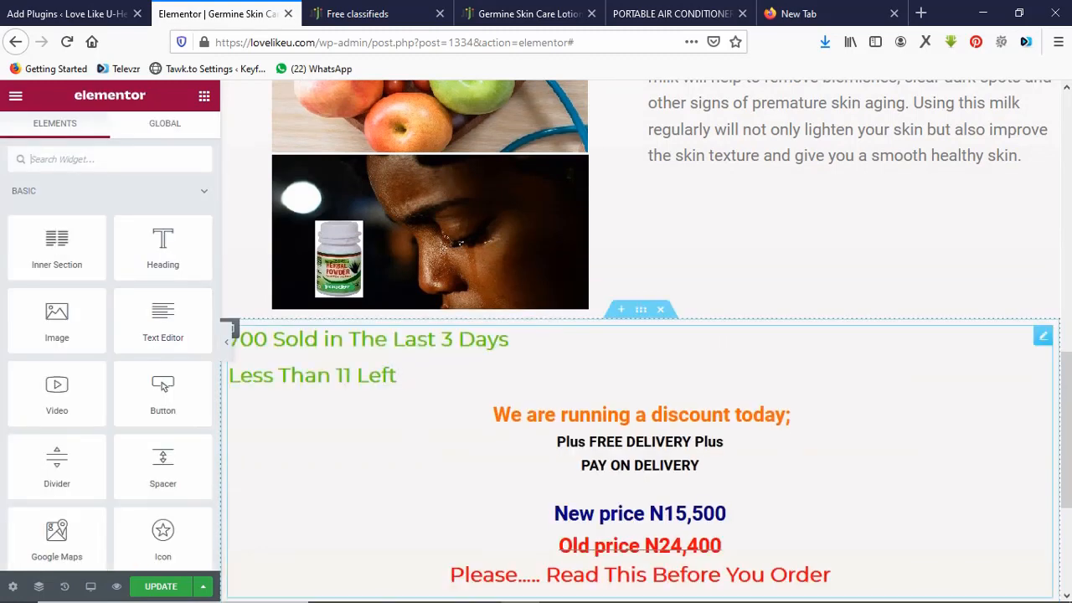
left_click(403, 377)
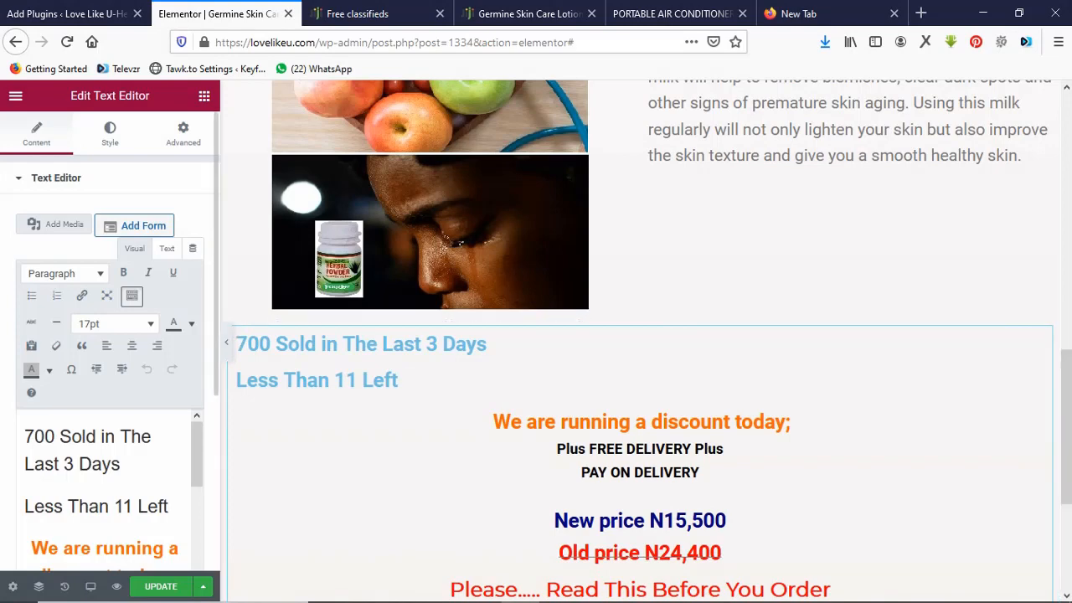
triple_click(81, 451)
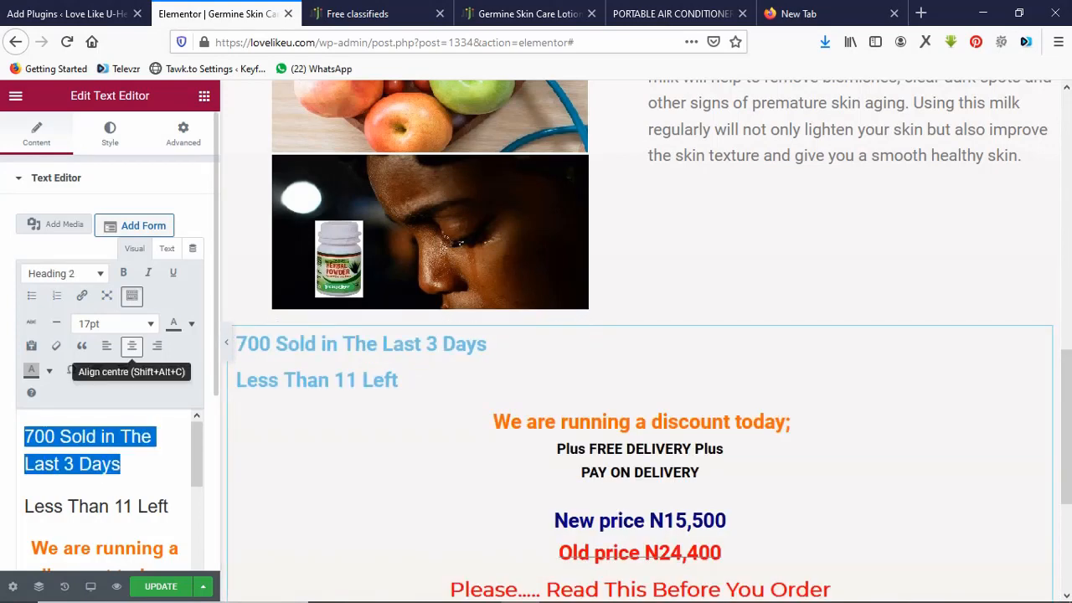
left_click(131, 346)
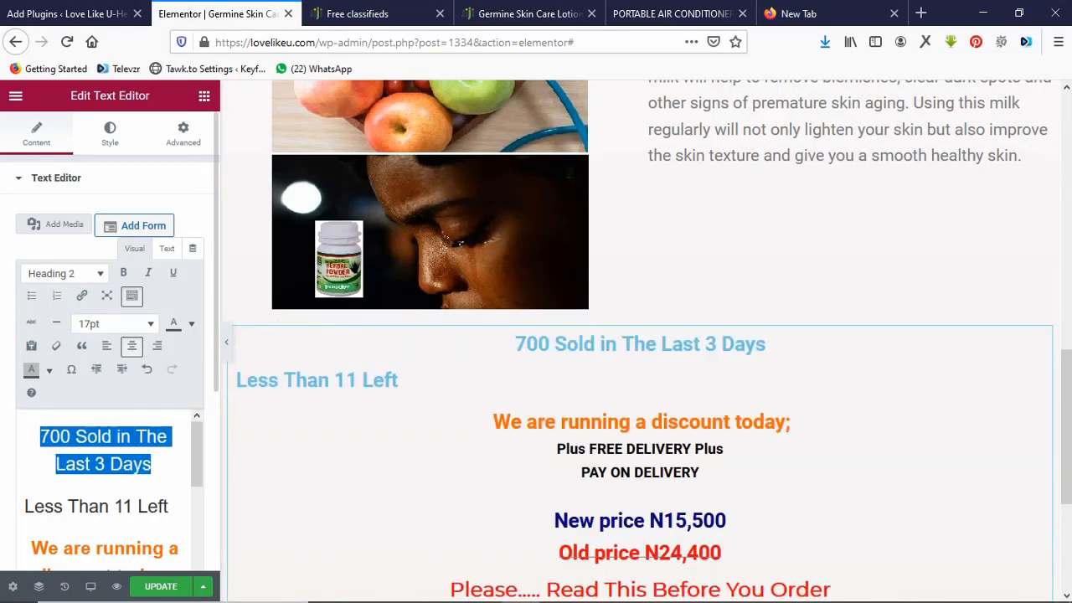
left_click_drag(171, 506, 24, 507)
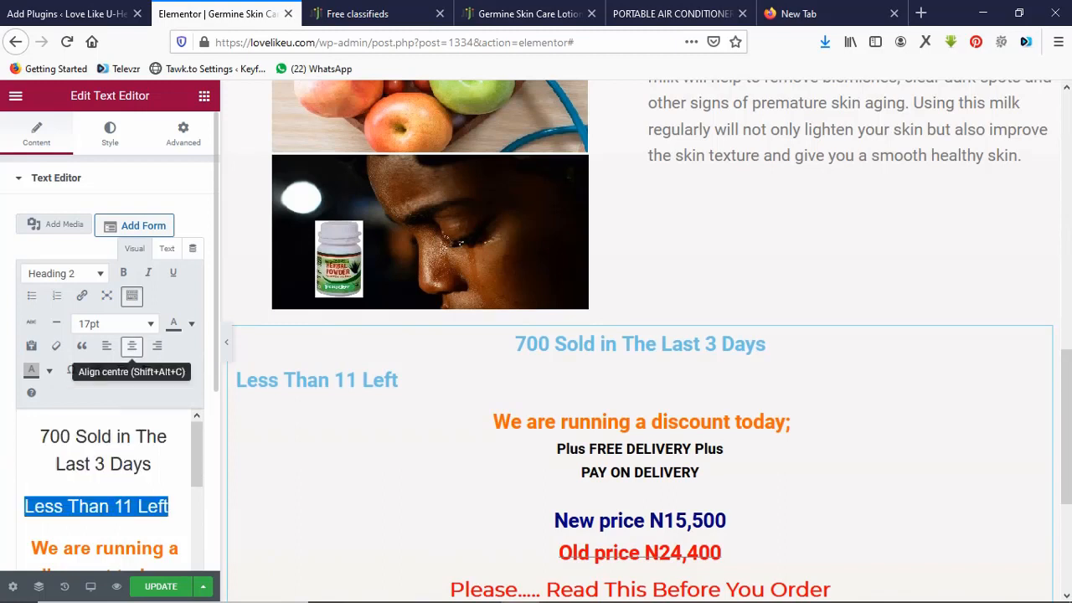
left_click(132, 346)
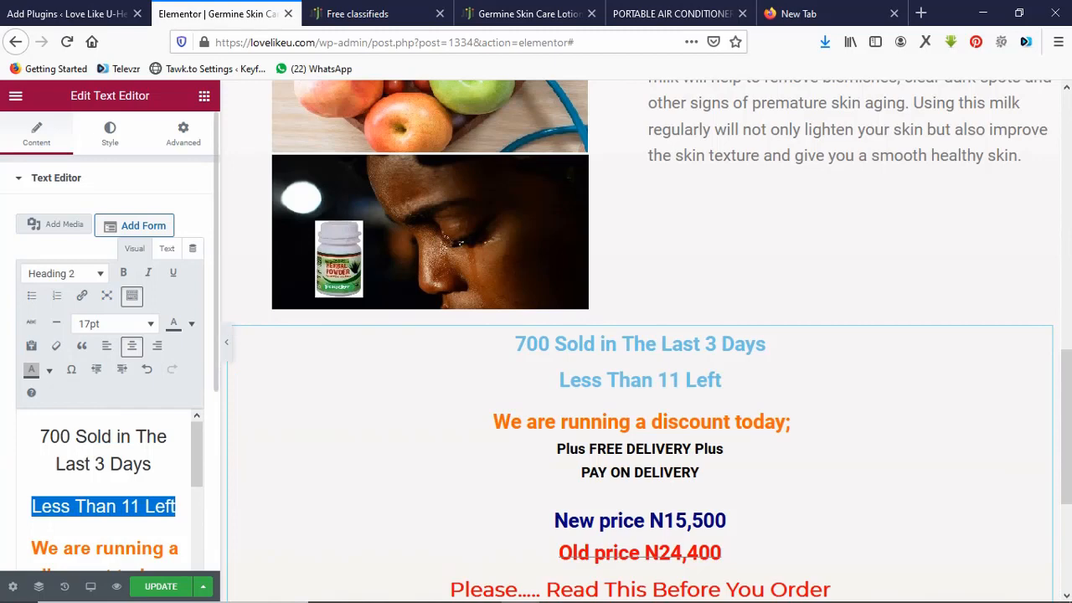
Change the figures to 500 Sold, Last 5 Days, and Less Than 110 Left.
left_click(51, 437)
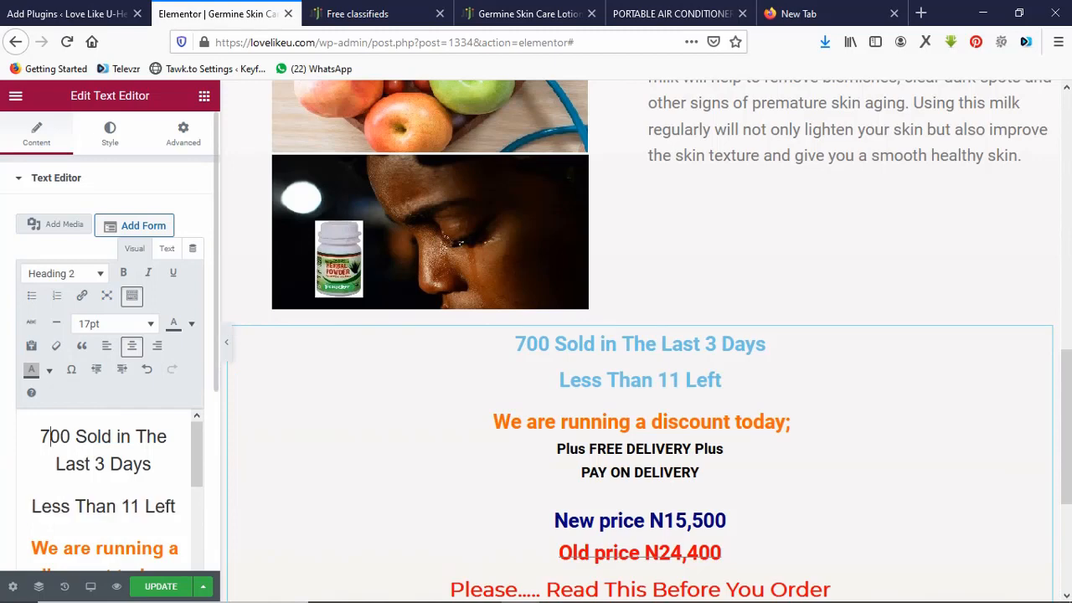
key("BackSpace")
type("5")
left_click(105, 464)
key("BackSpace")
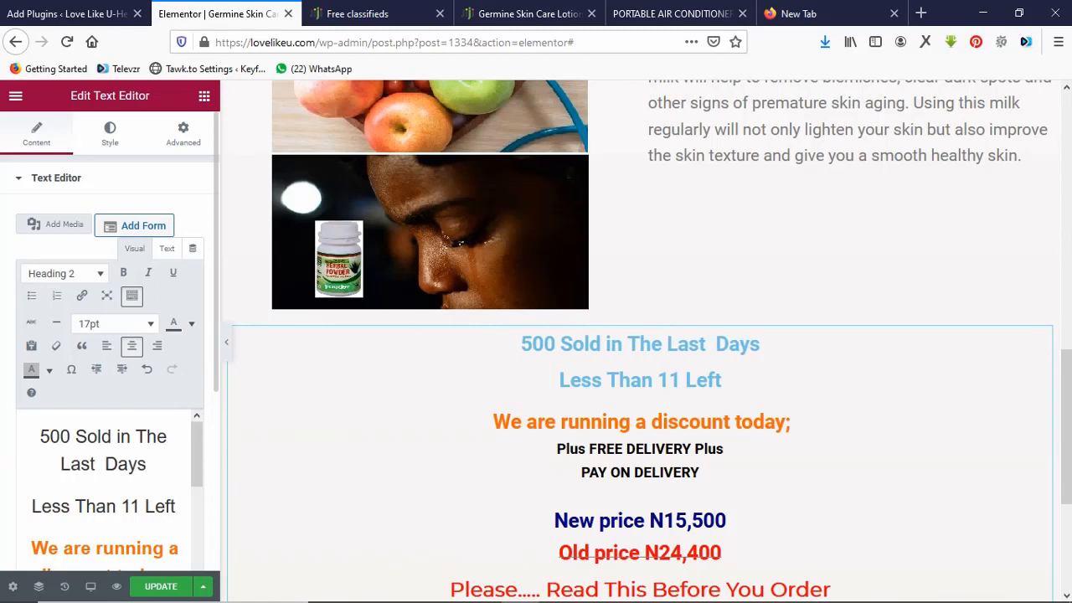
type("5")
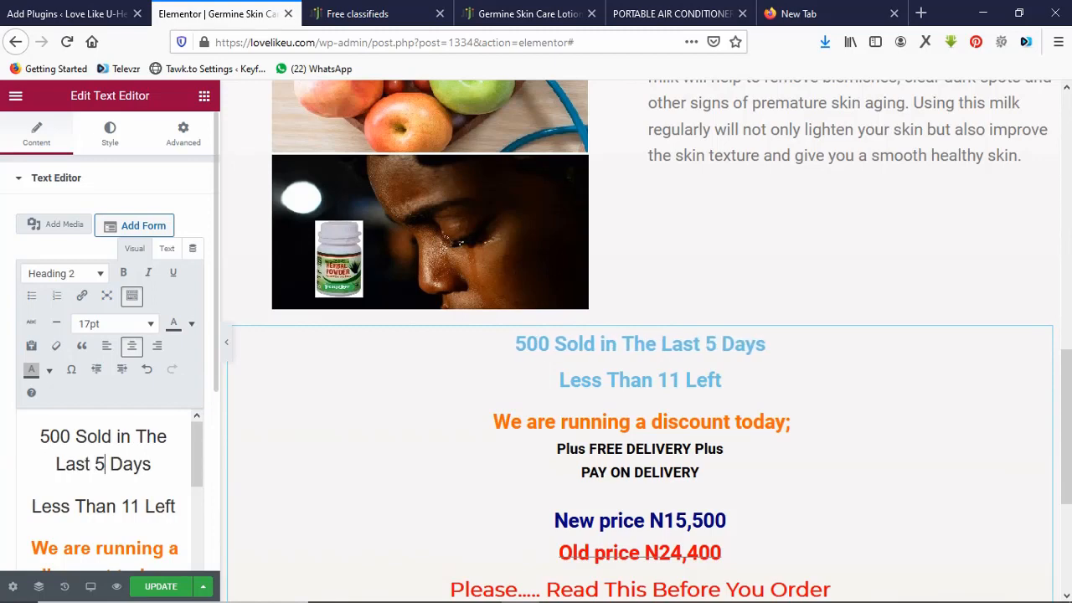
left_click(139, 507)
key("BackSpace")
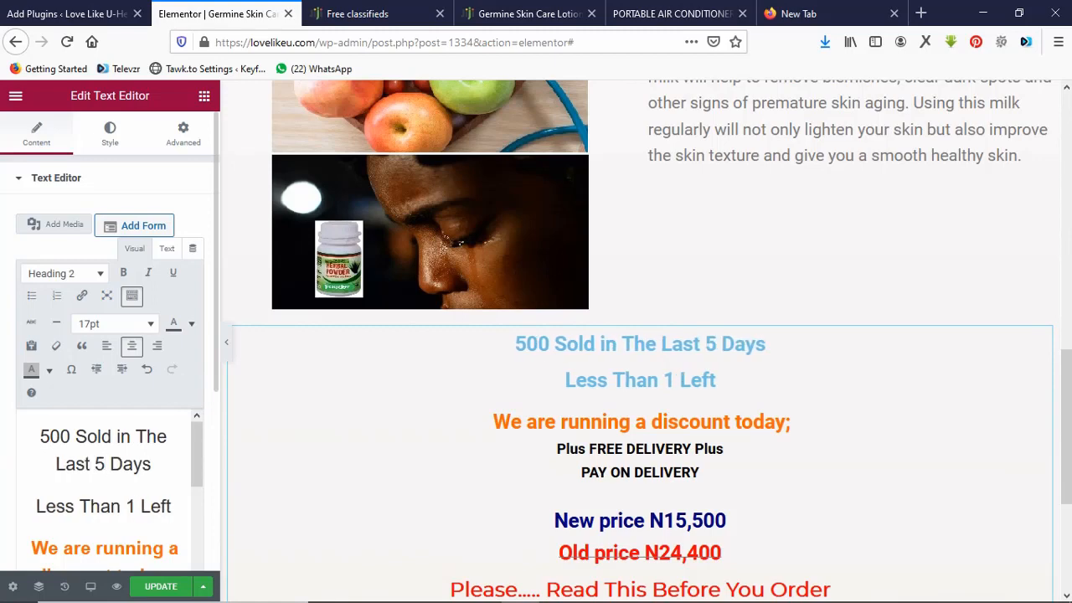
type("10")
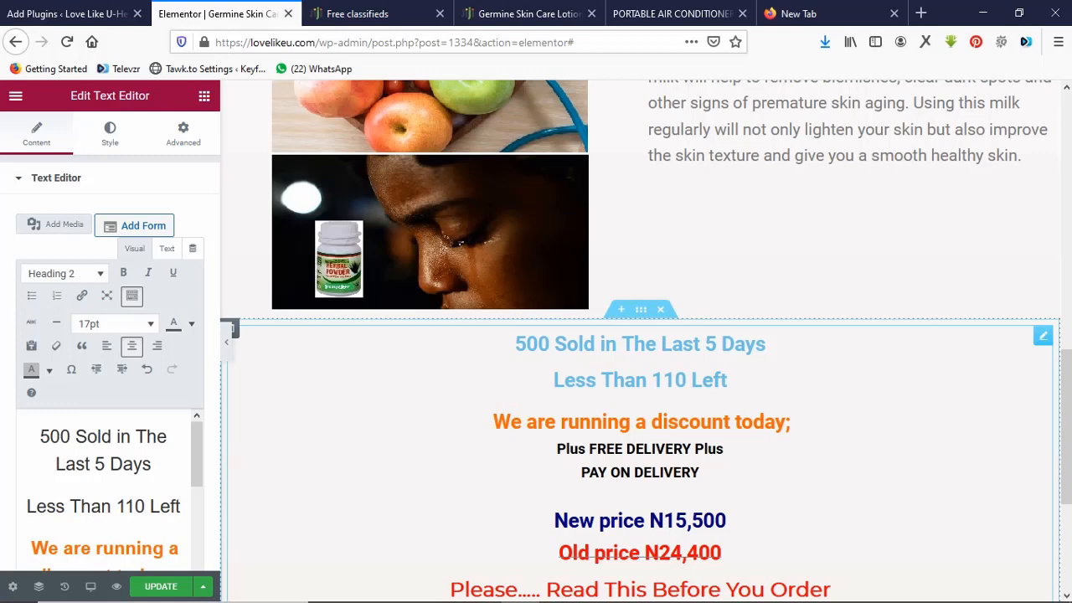
scroll(1065, 427, "down", 2)
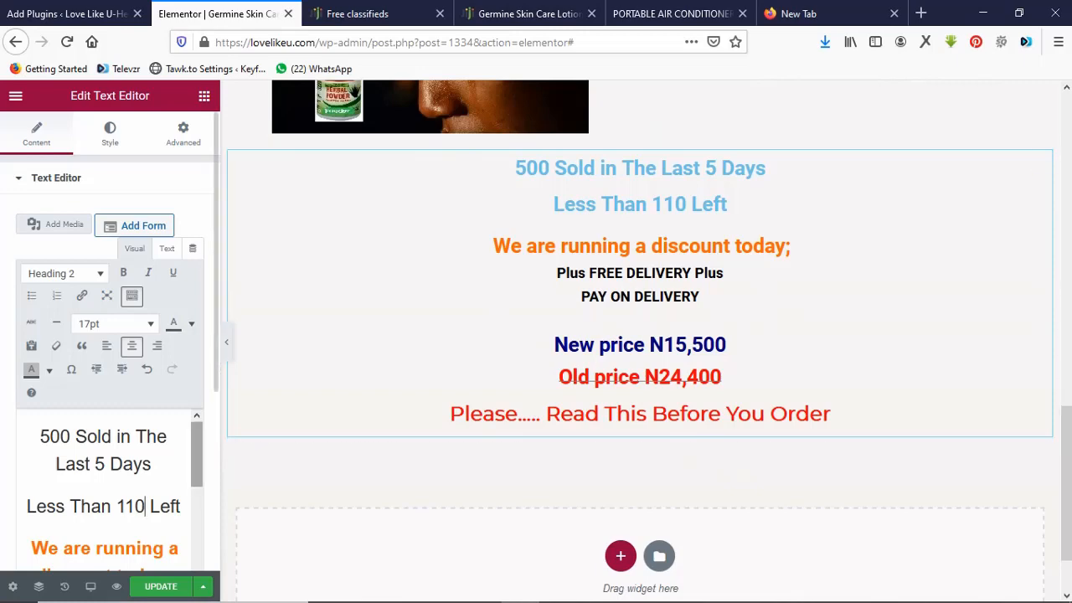
left_click(528, 14)
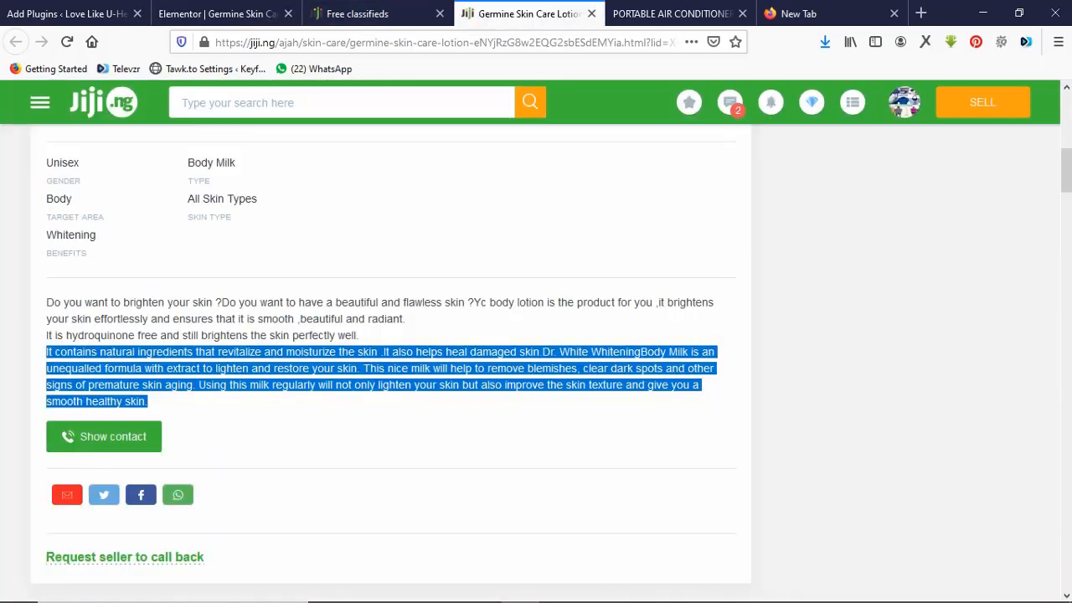
left_click(469, 252)
scroll(468, 252, "up", 1)
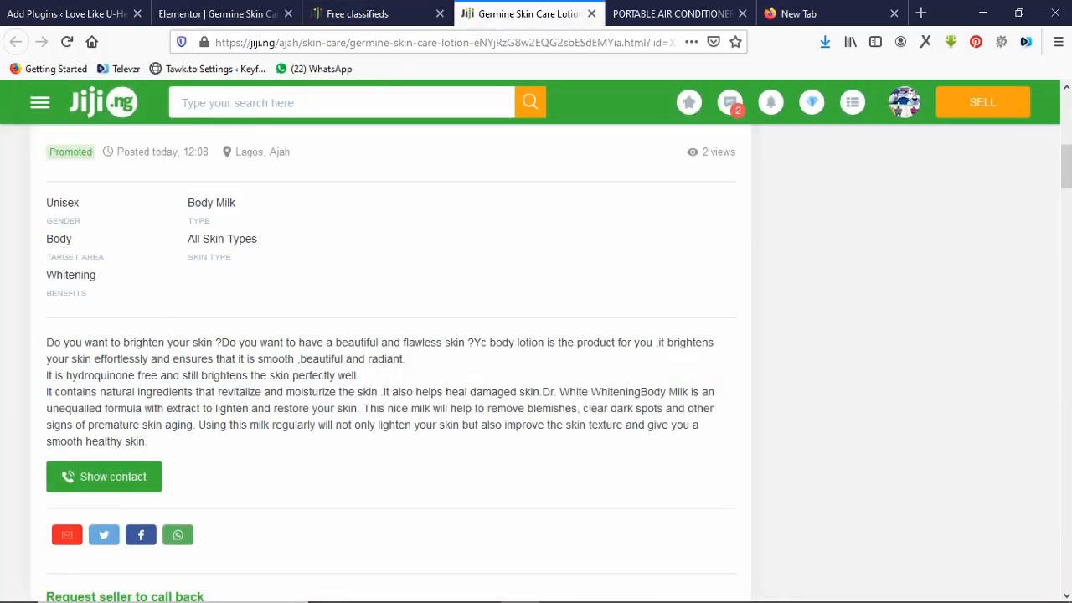
scroll(469, 251, "up", 5)
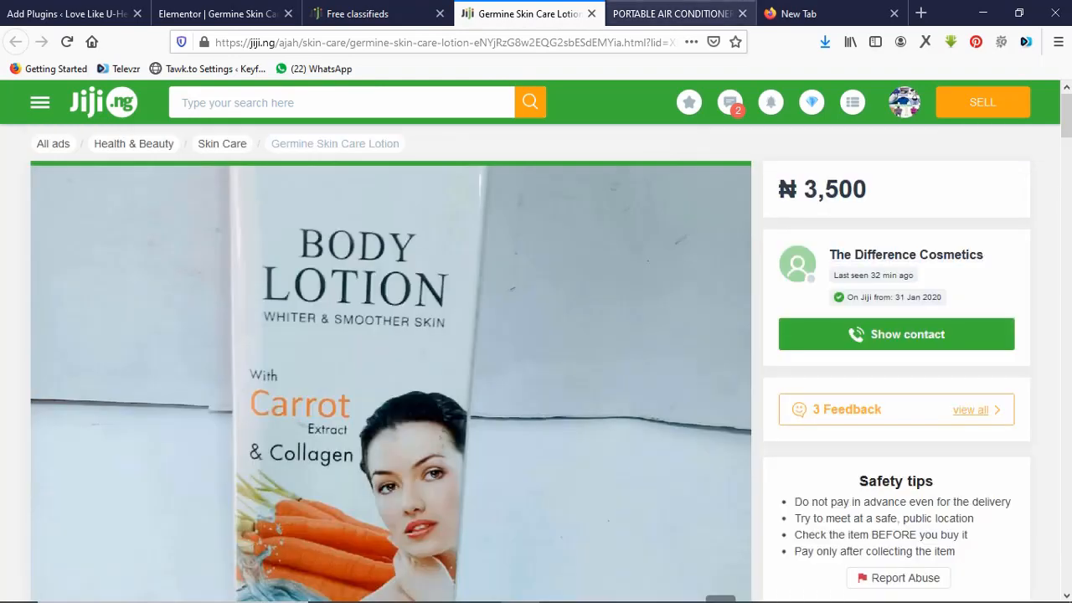
left_click(376, 13)
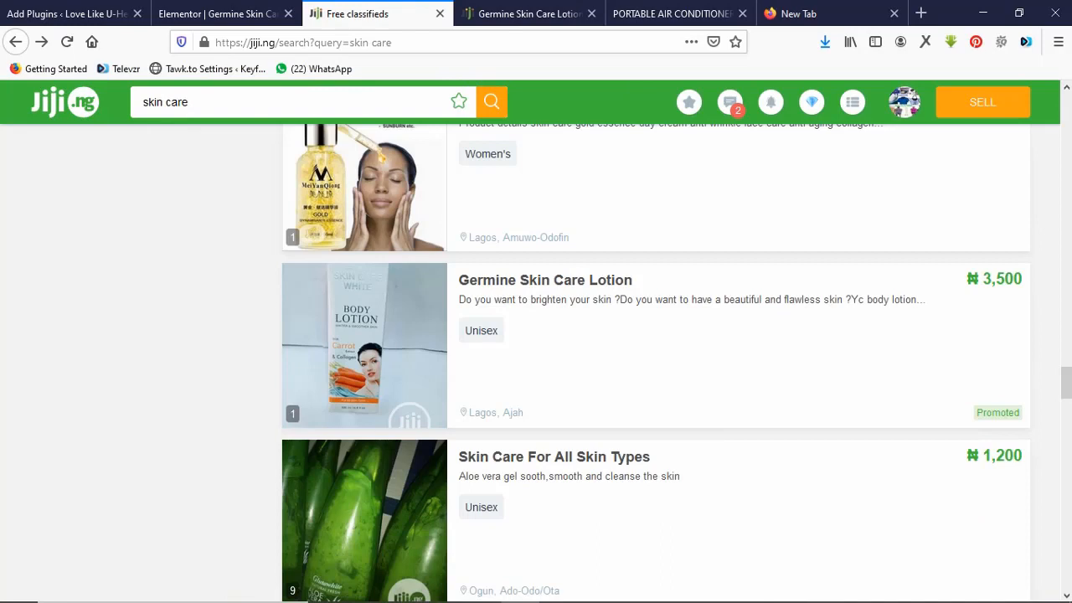
left_click(217, 13)
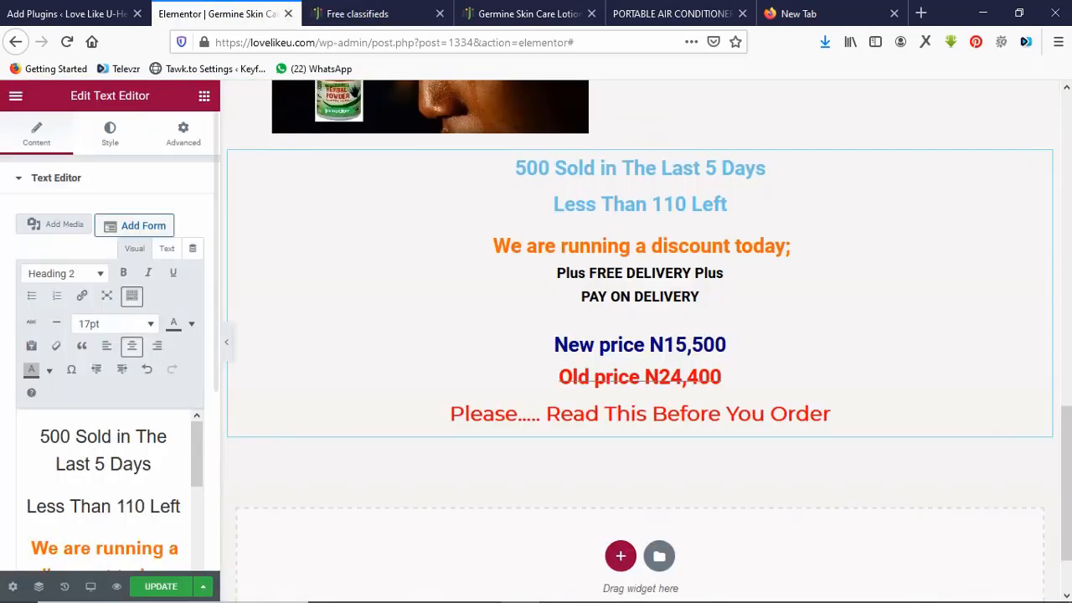
Change the new price from N15,500 to N12,000.
scroll(103, 486, "down", 5)
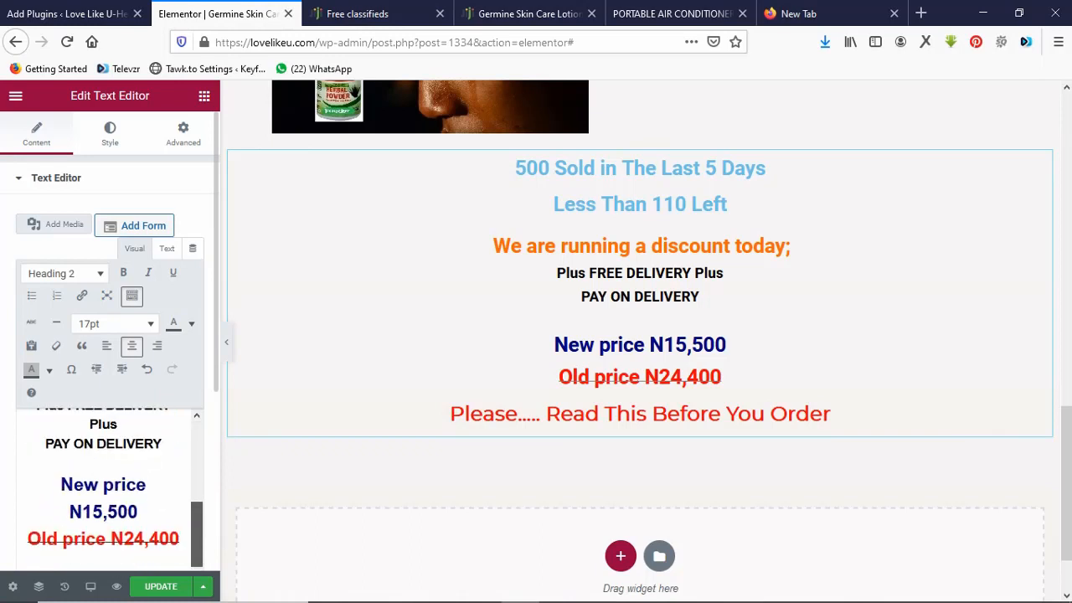
left_click(102, 508)
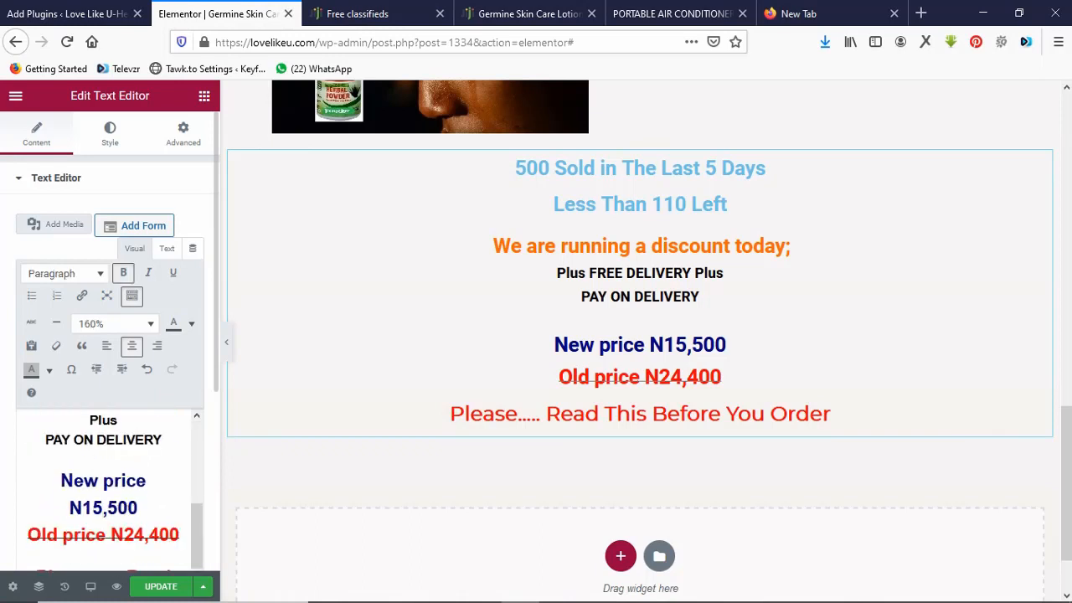
key("BackSpace")
type("2")
key("Right")
key("Right")
key("BackSpace")
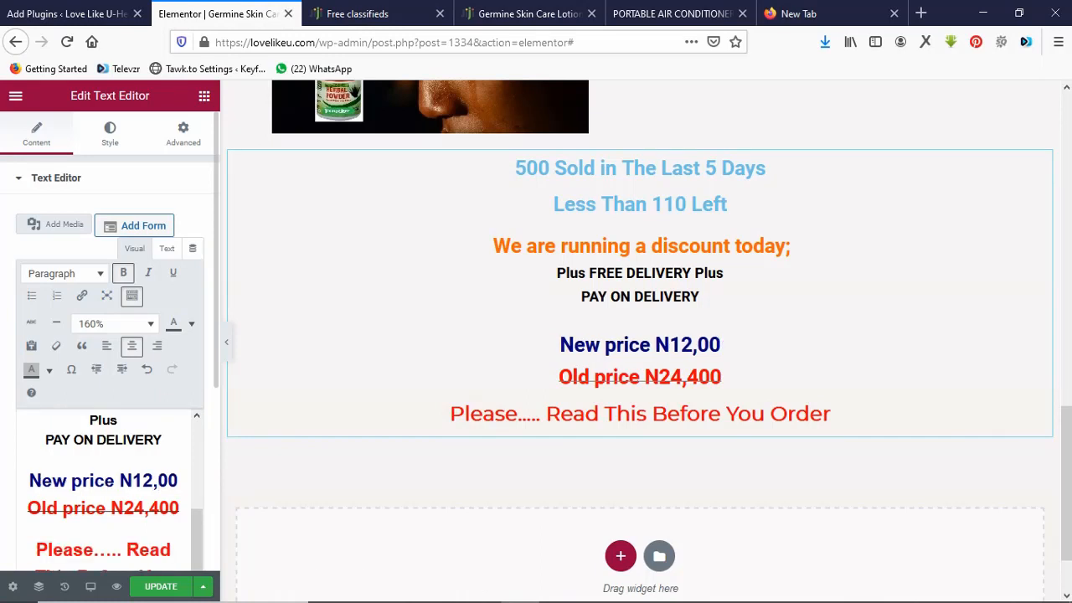
type("0")
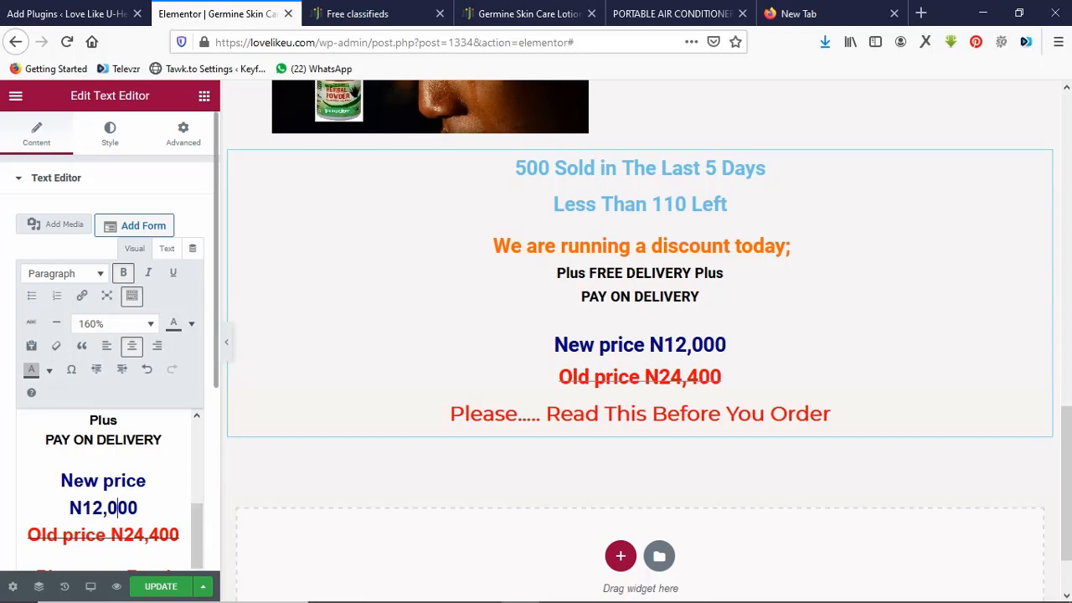
Insert empty lines after the old price and after the 'Please..... Read This Before You Order' heading.
scroll(110, 335, "down", 3)
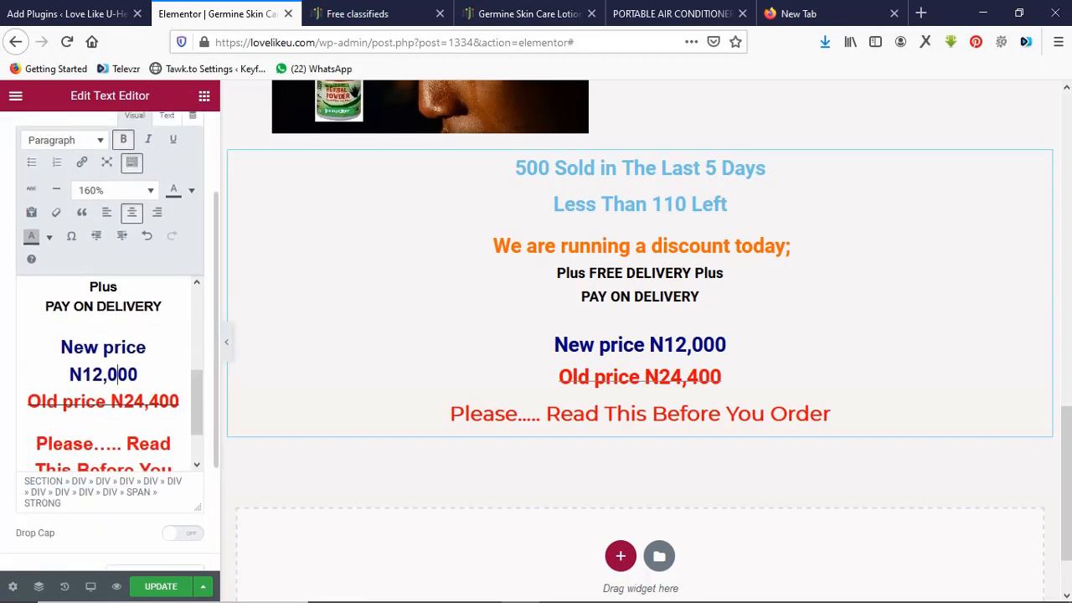
scroll(110, 373, "down", 2)
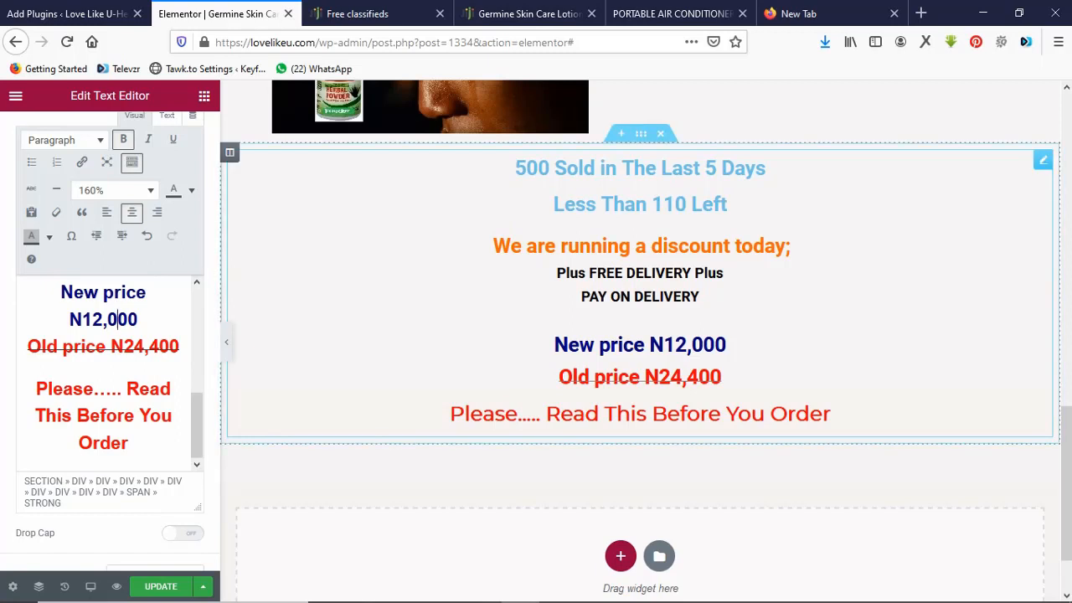
left_click(151, 347)
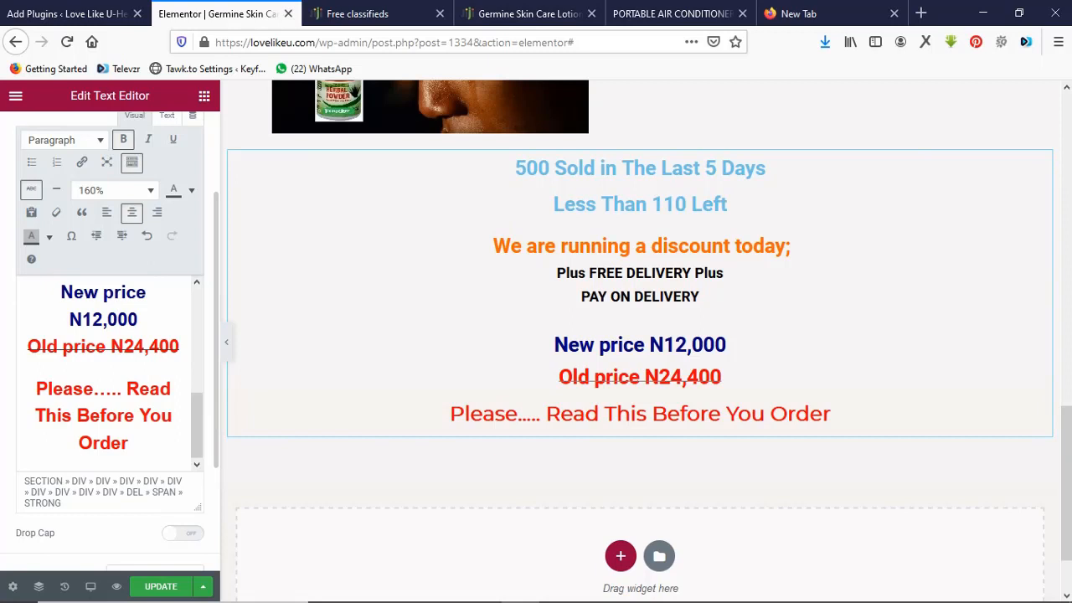
key("Return")
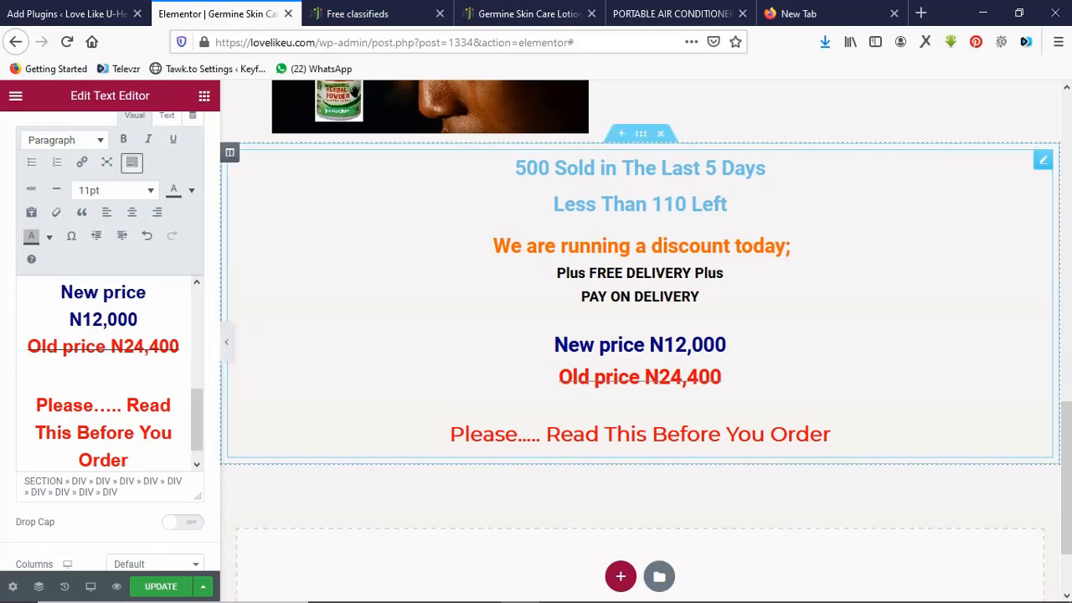
triple_click(828, 434)
left_click(835, 435)
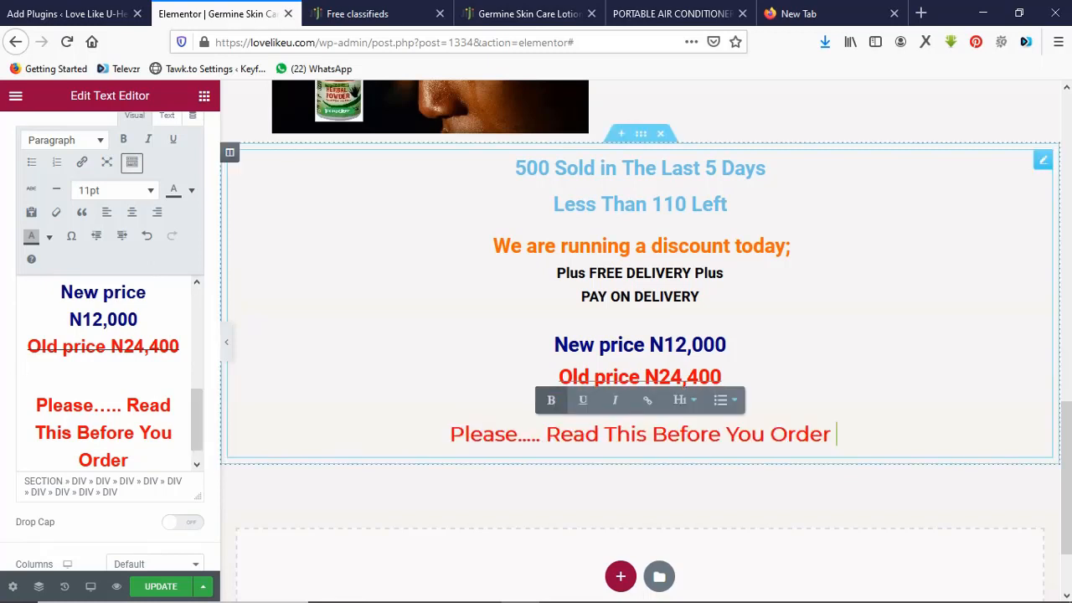
key("Return")
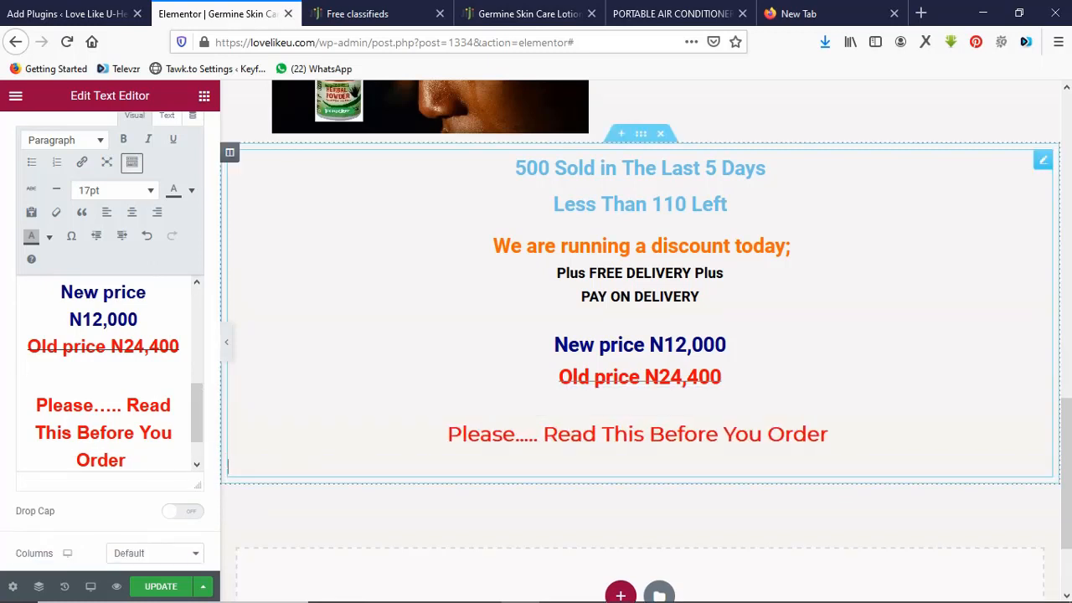
Select the order-form warning paragraphs on the Portable Air Conditioner page for copying.
left_click(673, 14)
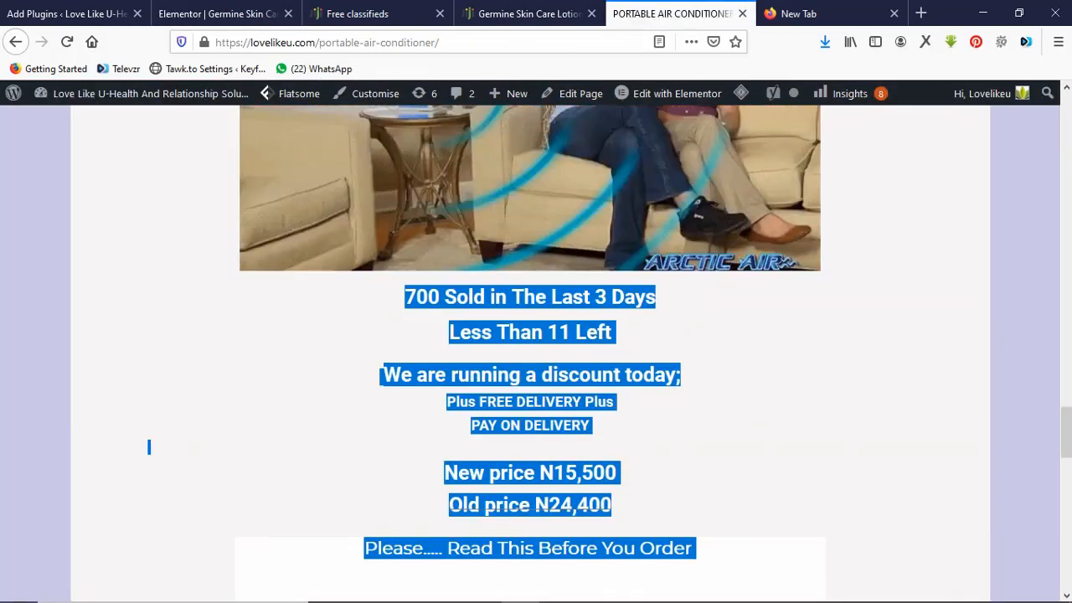
left_click(148, 444)
scroll(530, 352, "down", 5)
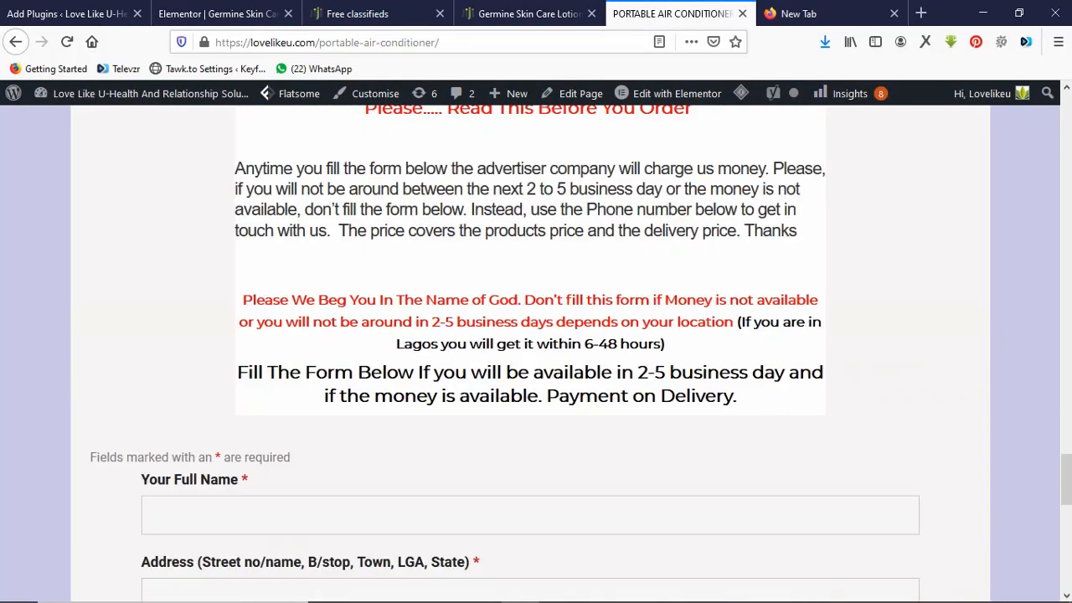
left_click_drag(737, 396, 235, 167)
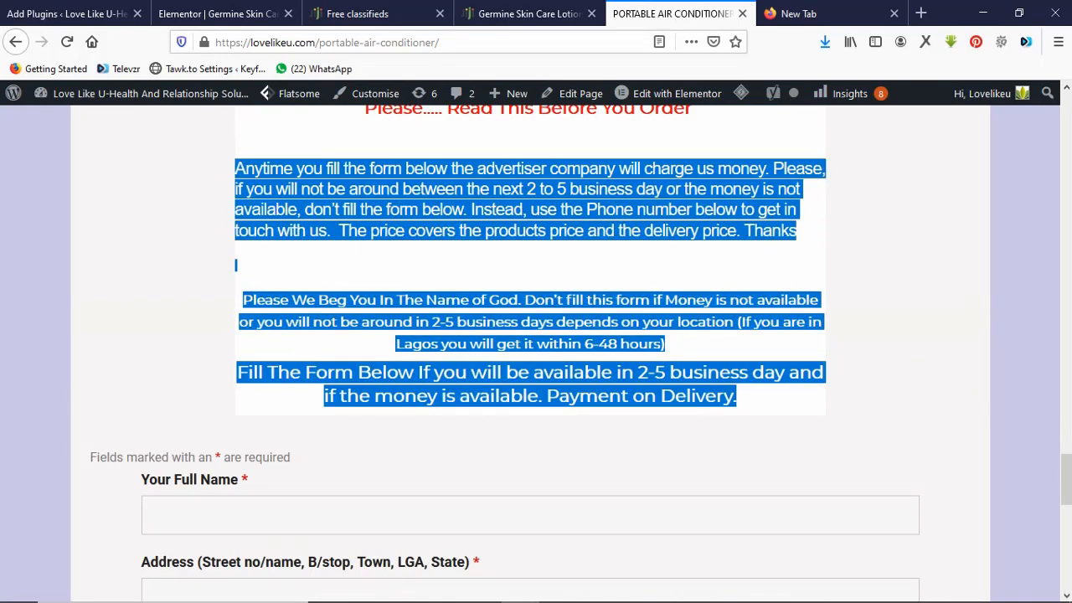
left_click(216, 13)
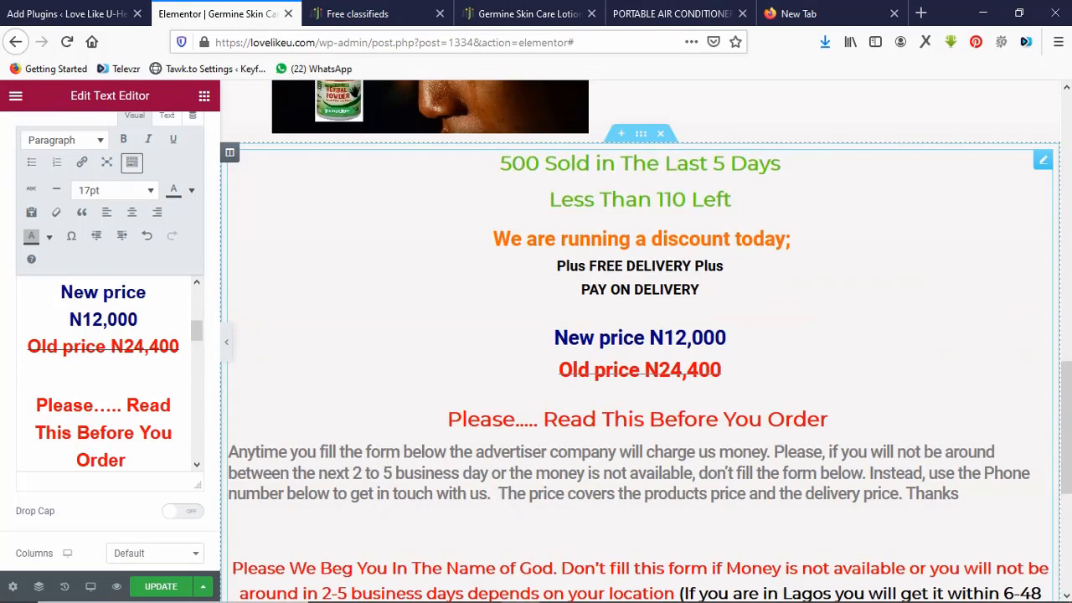
Set the pricing section's boxed content width to 810 in its Layout settings.
left_click(641, 134)
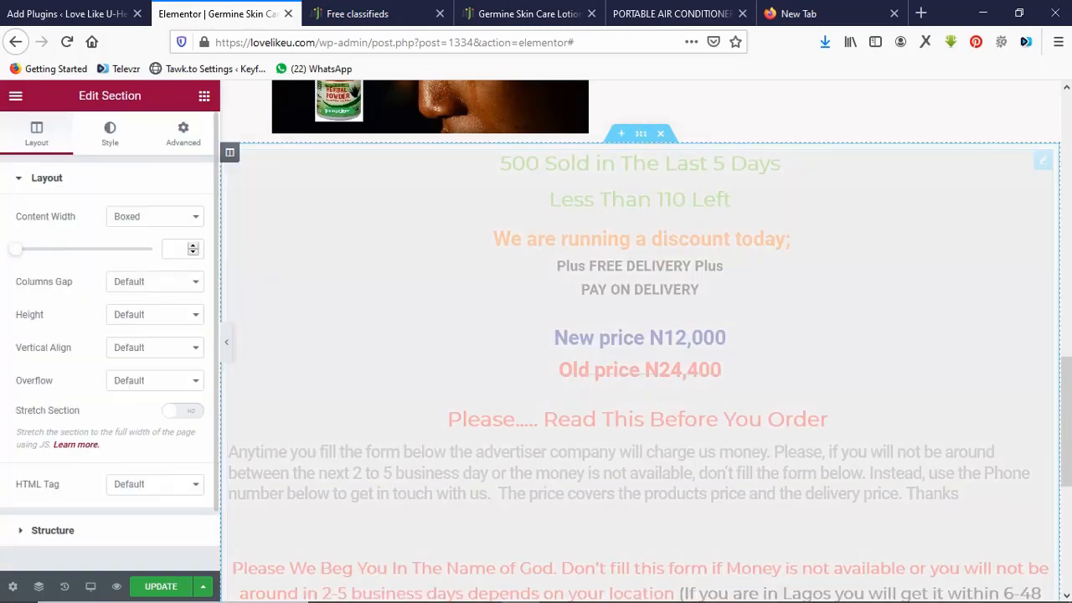
left_click_drag(16, 249, 53, 249)
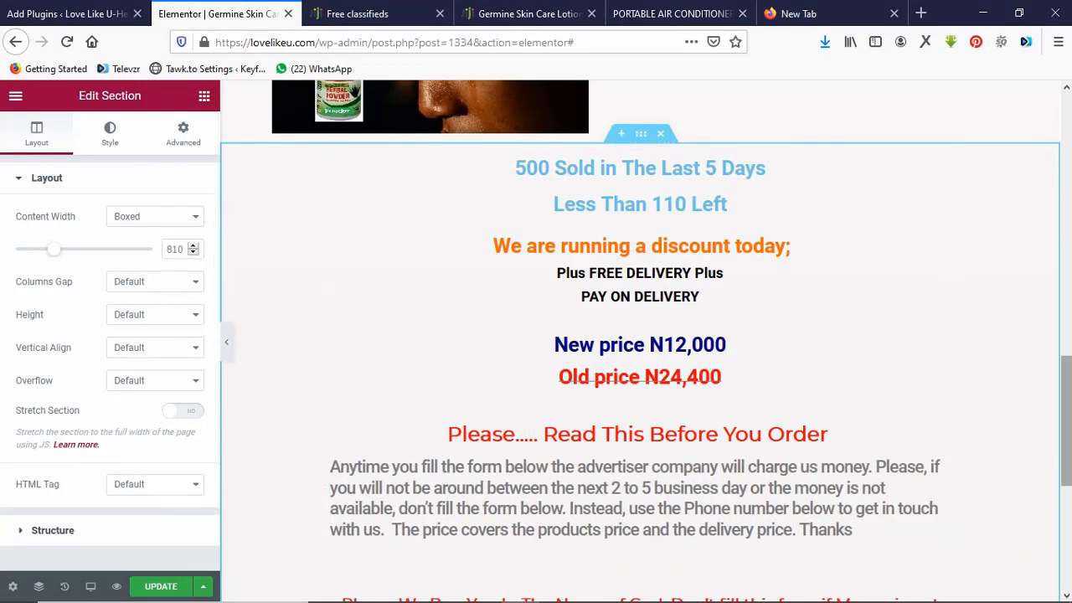
scroll(640, 340, "down", 1)
scroll(640, 340, "down", 5)
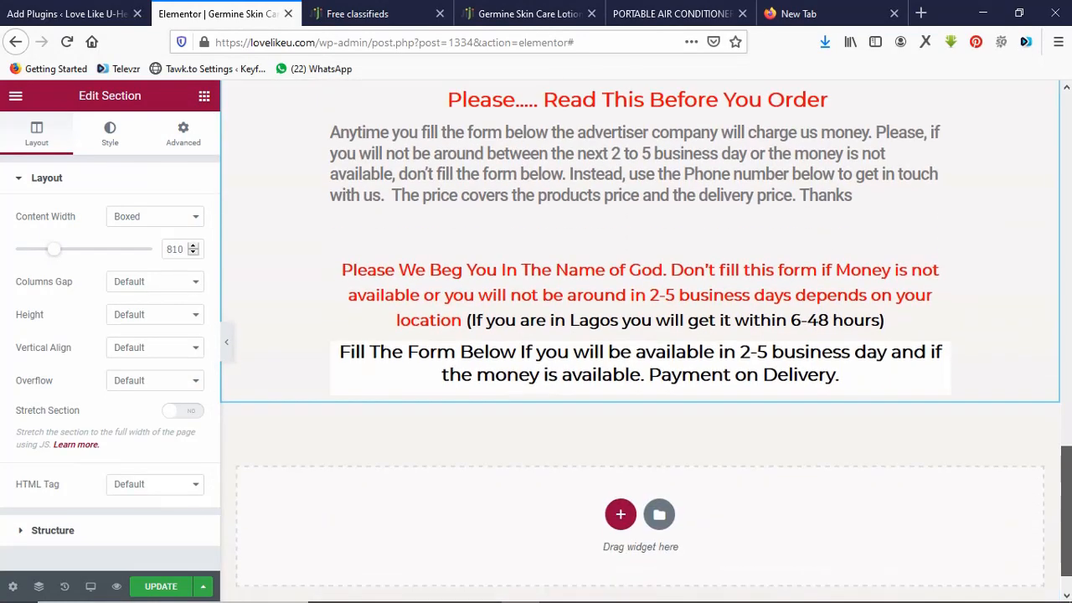
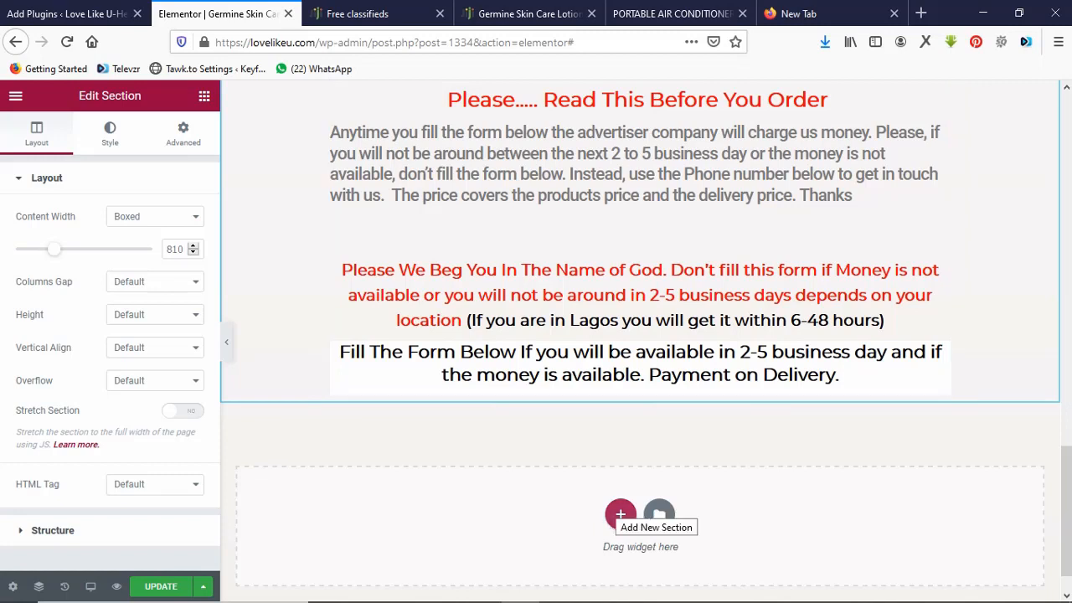
Review the live portable air conditioner order page for reference.
left_click(670, 13)
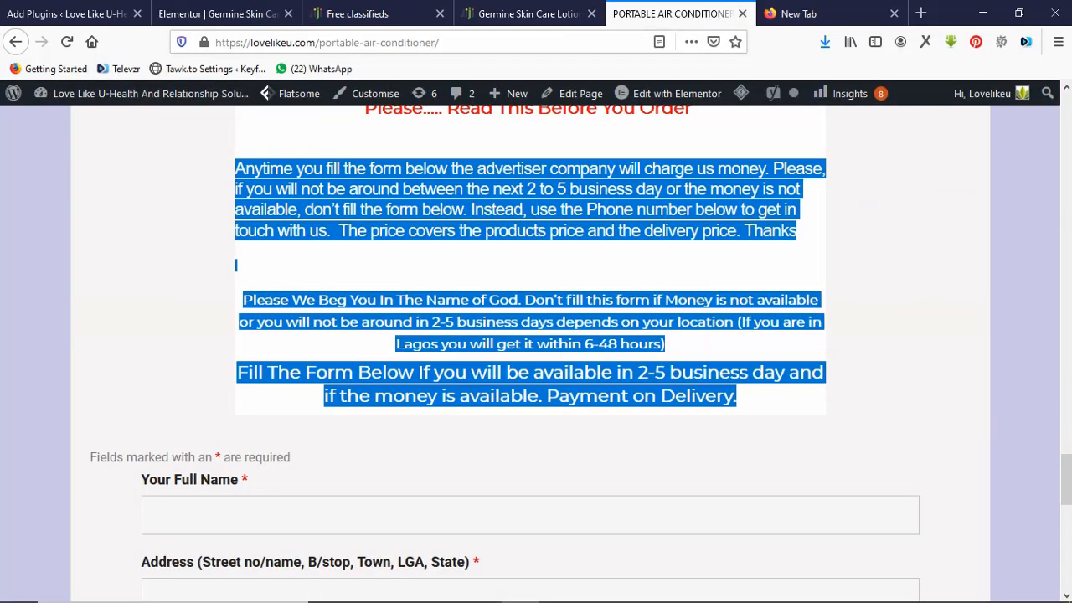
left_click(535, 335)
scroll(536, 335, "down", 1)
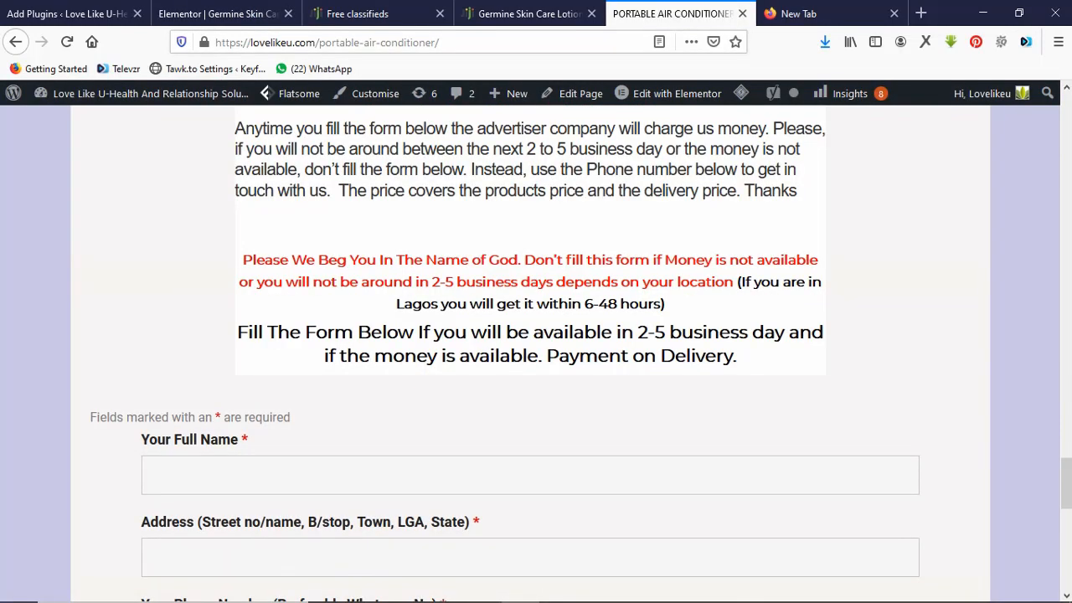
scroll(536, 352, "down", 15)
scroll(536, 352, "up", 4)
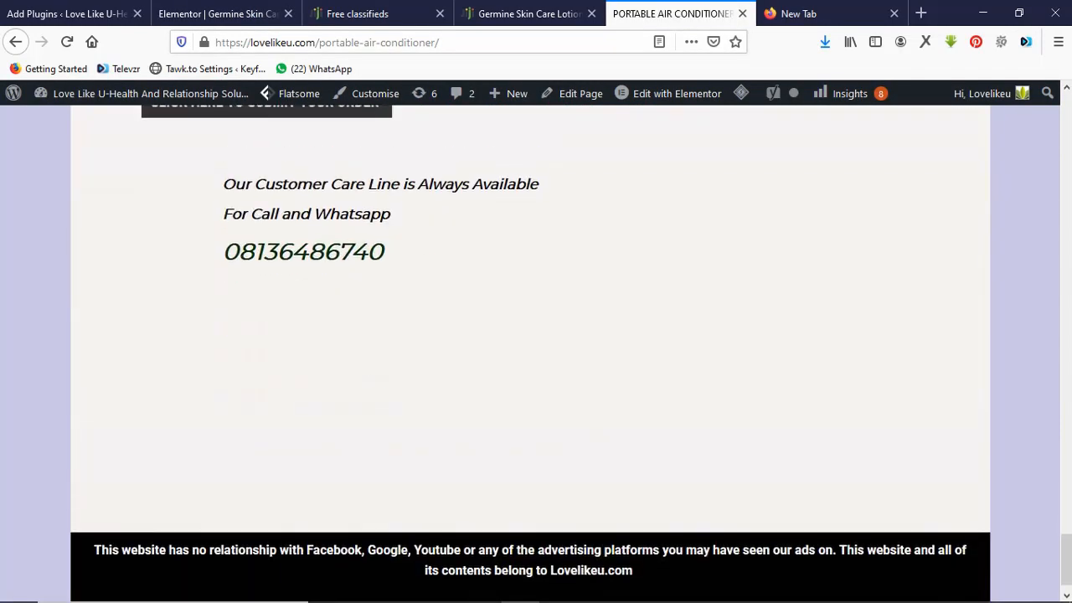
scroll(535, 351, "up", 2)
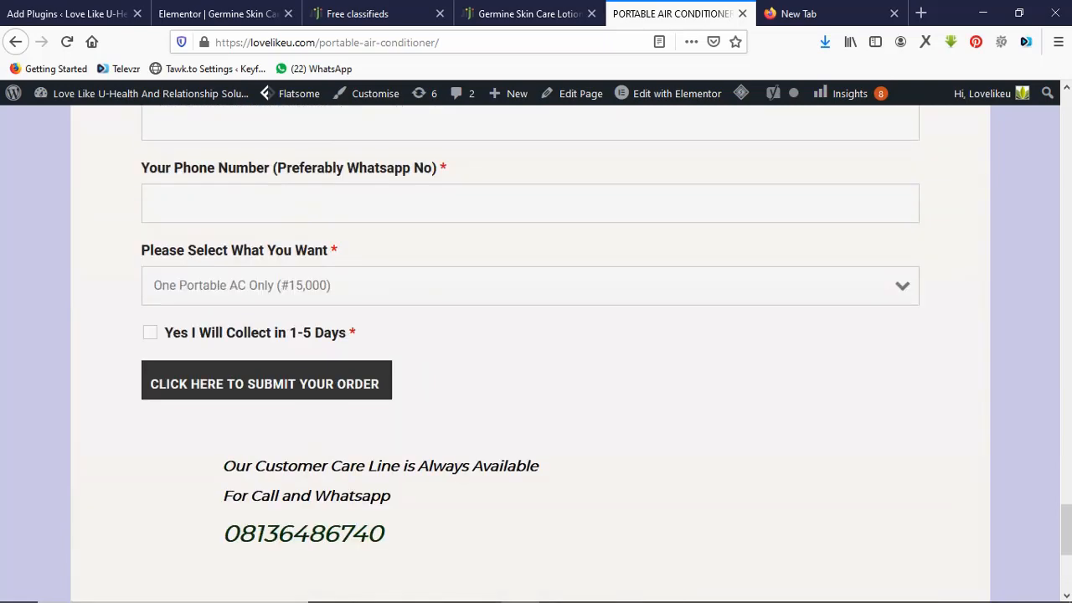
scroll(536, 352, "up", 5)
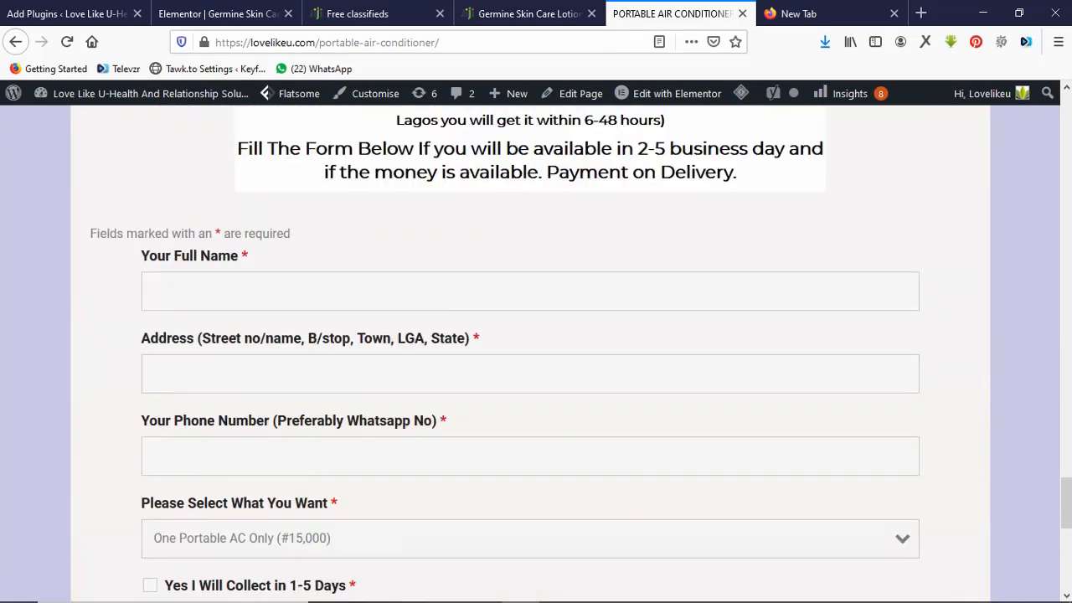
scroll(536, 352, "down", 2)
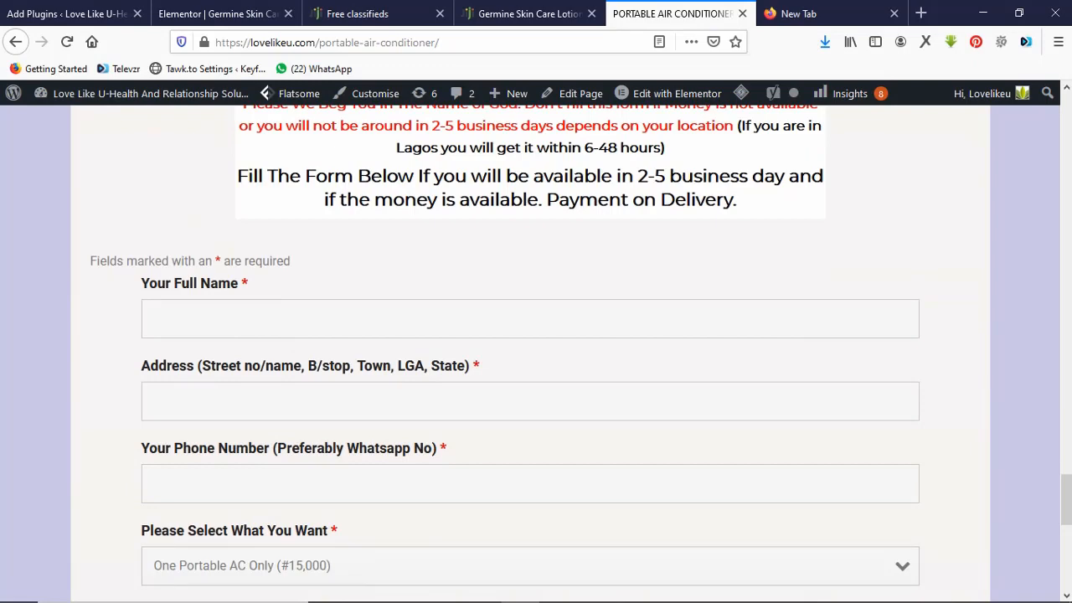
left_click(219, 13)
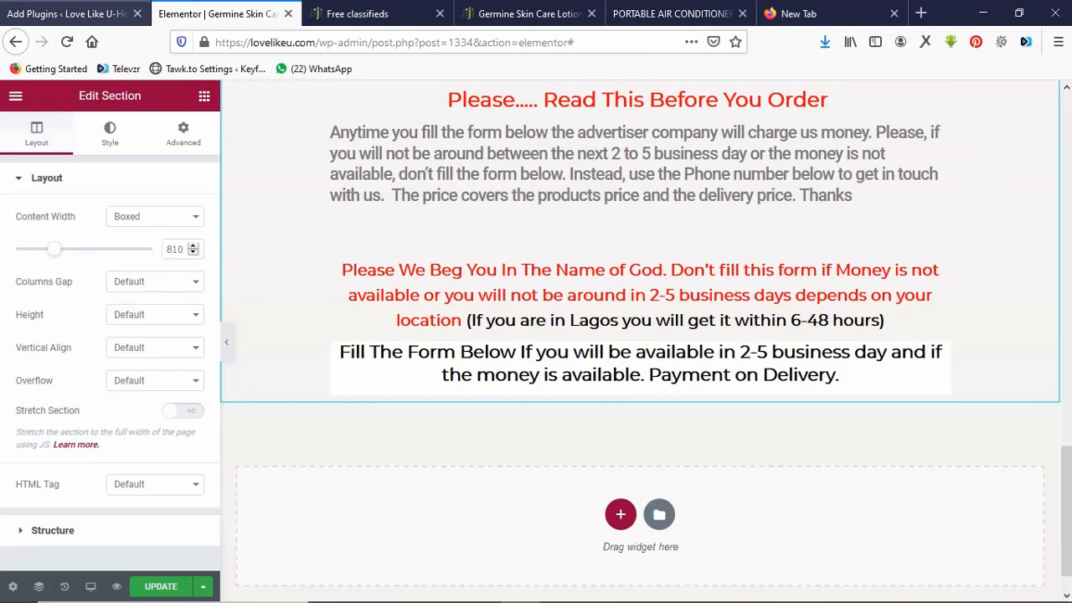
Copy the Infection Flusher COD form's shortcode [ninja_form id=2] from the Ninja Forms list.
left_click(69, 14)
mouse_move(48, 218)
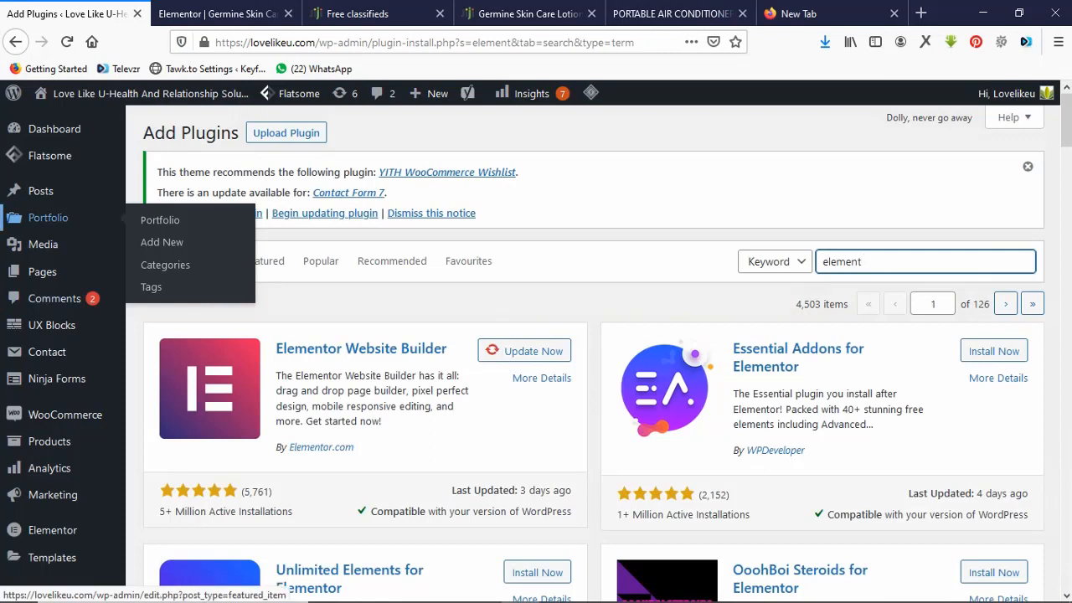
mouse_move(65, 414)
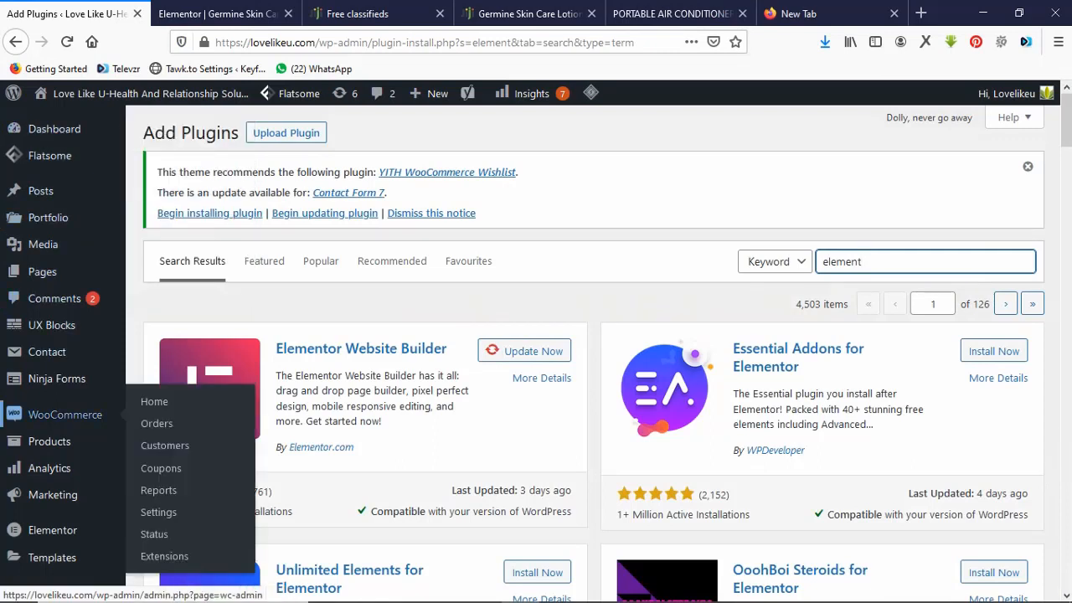
mouse_move(56, 379)
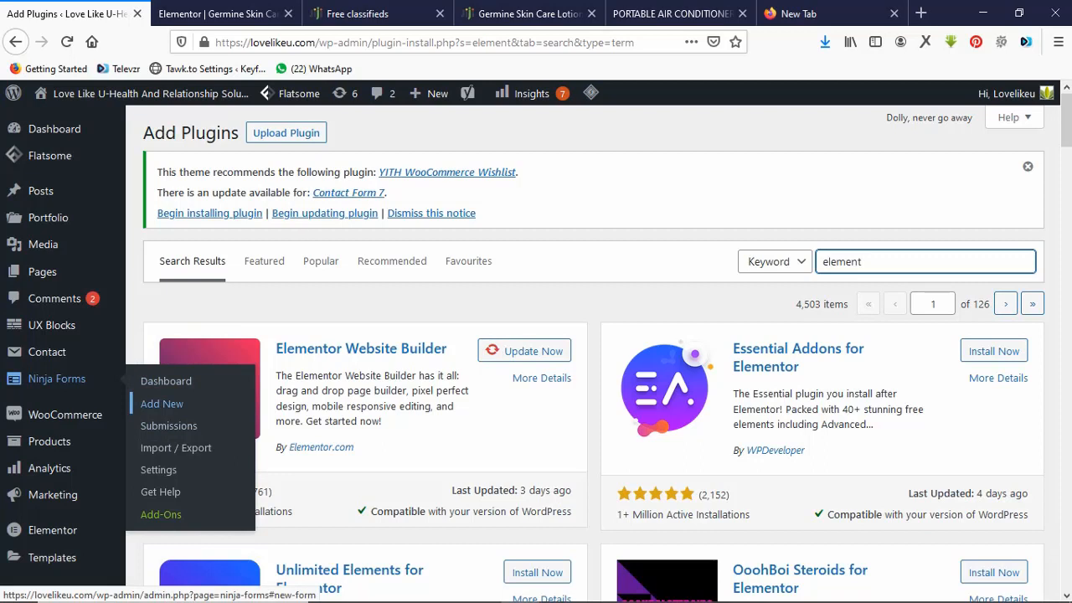
left_click(165, 381)
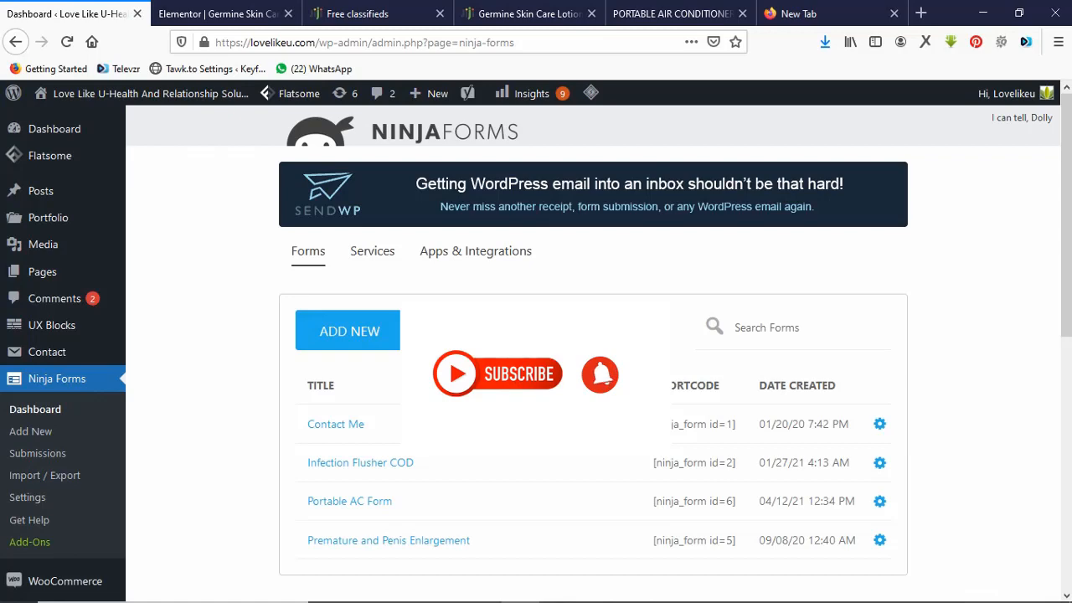
left_click_drag(738, 463, 652, 463)
key("ctrl+c")
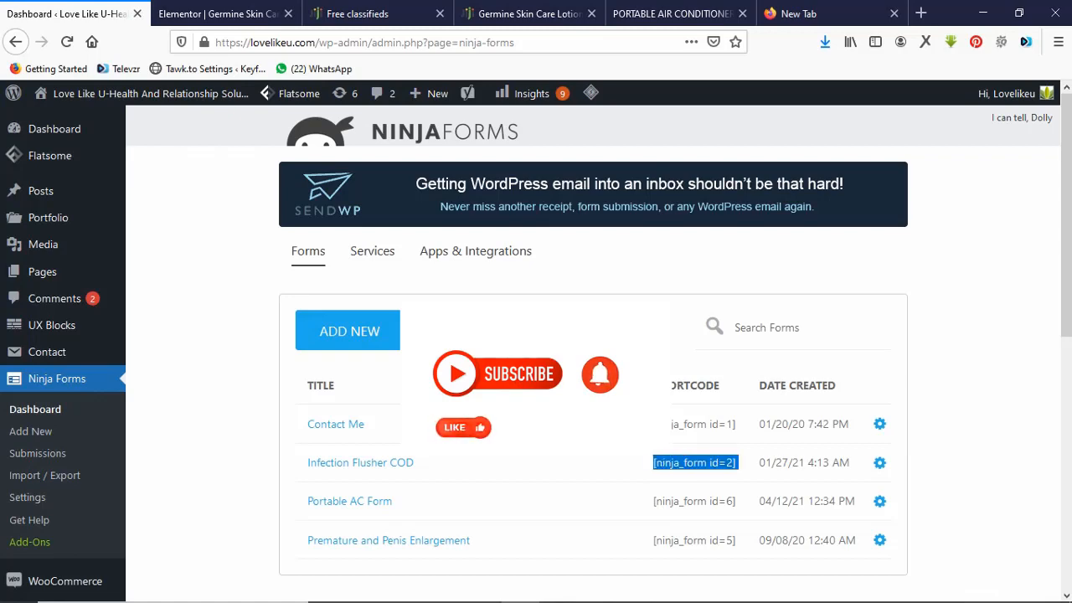
left_click(216, 13)
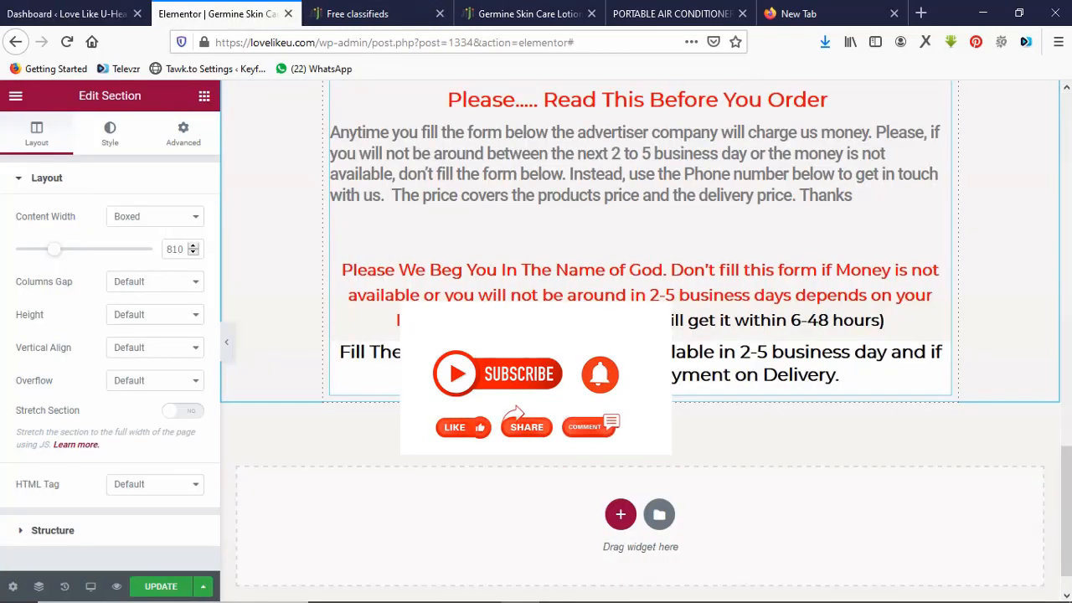
Add a one-column section with a Text Editor widget containing [ninja_form id=2].
left_click(620, 514)
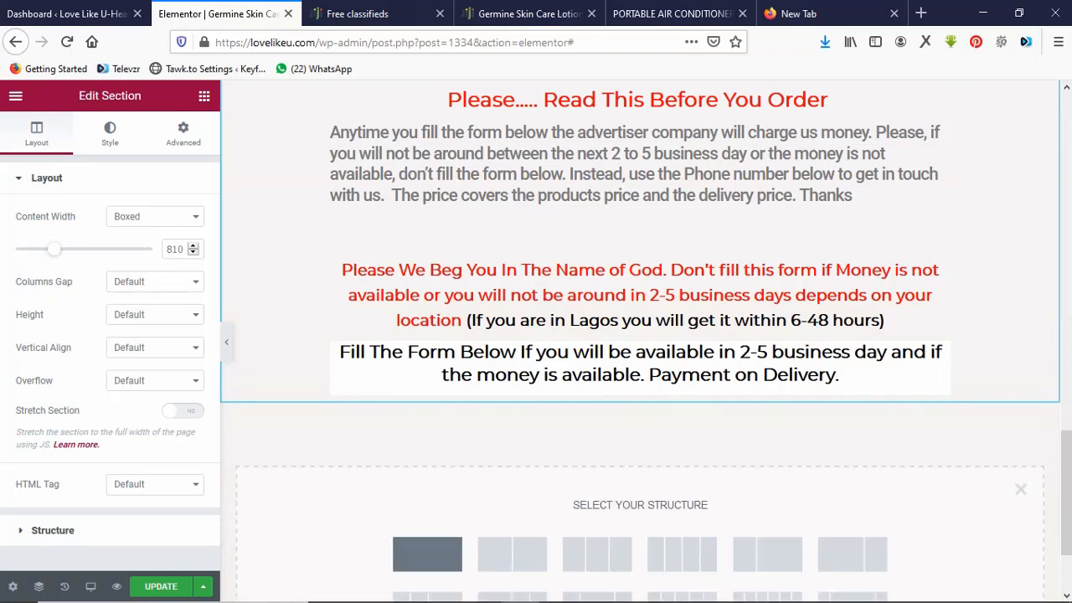
left_click(427, 553)
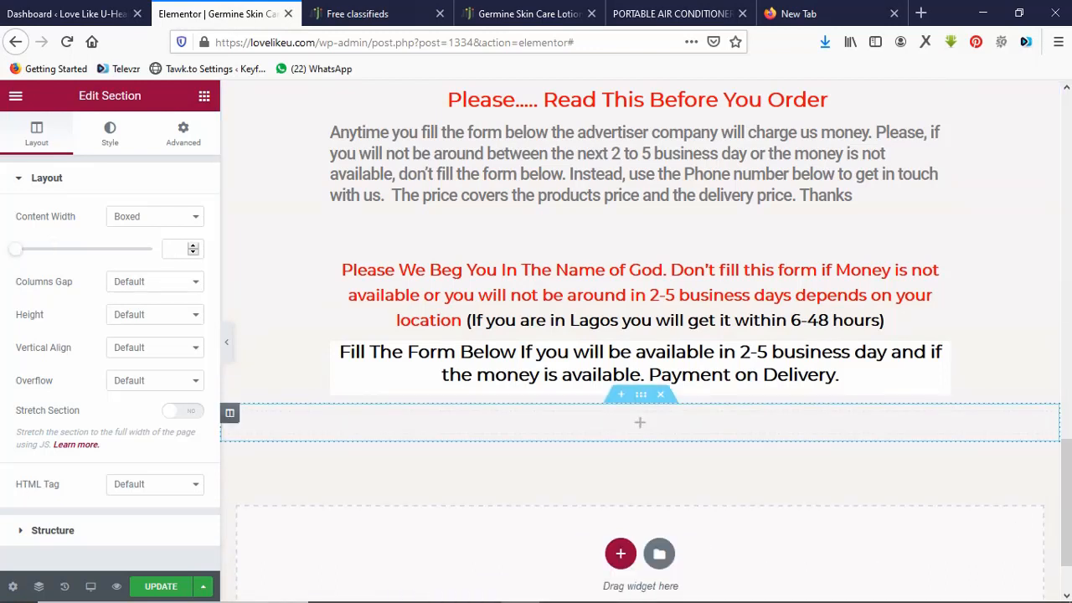
left_click(640, 422)
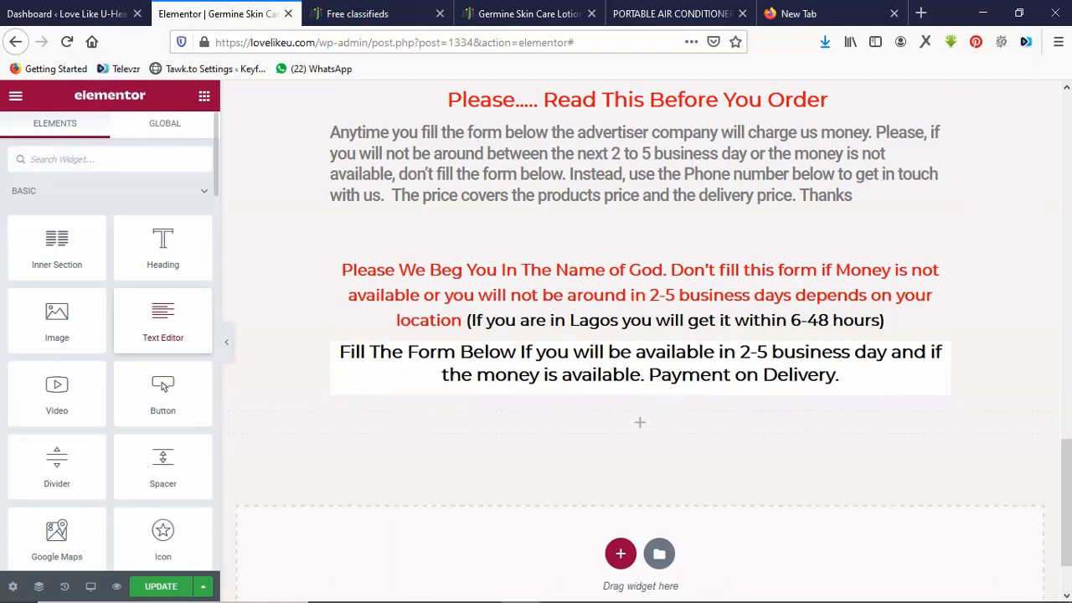
left_click_drag(162, 322, 458, 420)
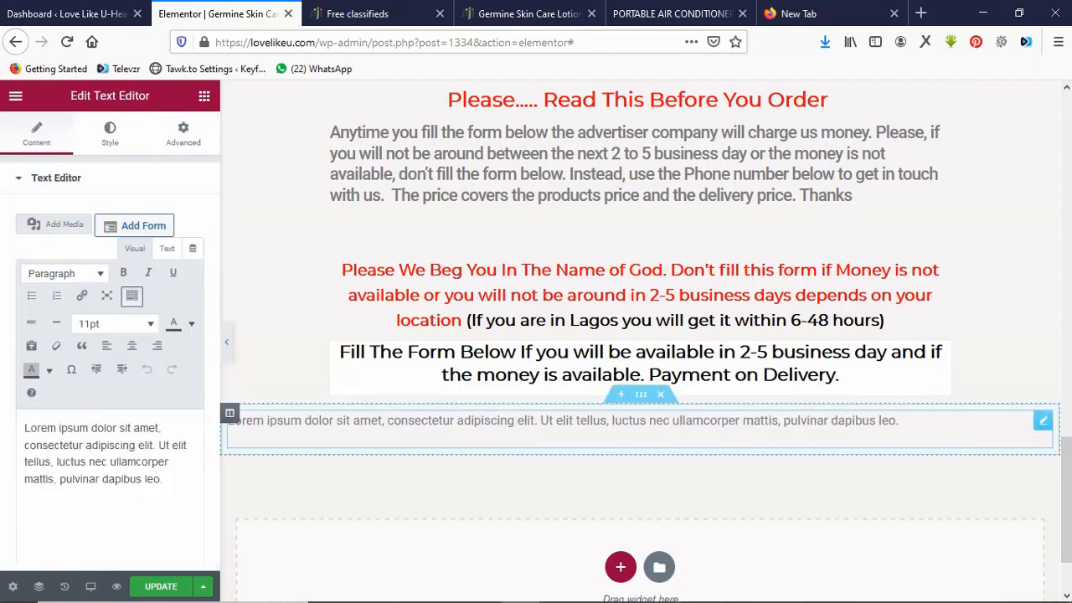
key("ctrl+a")
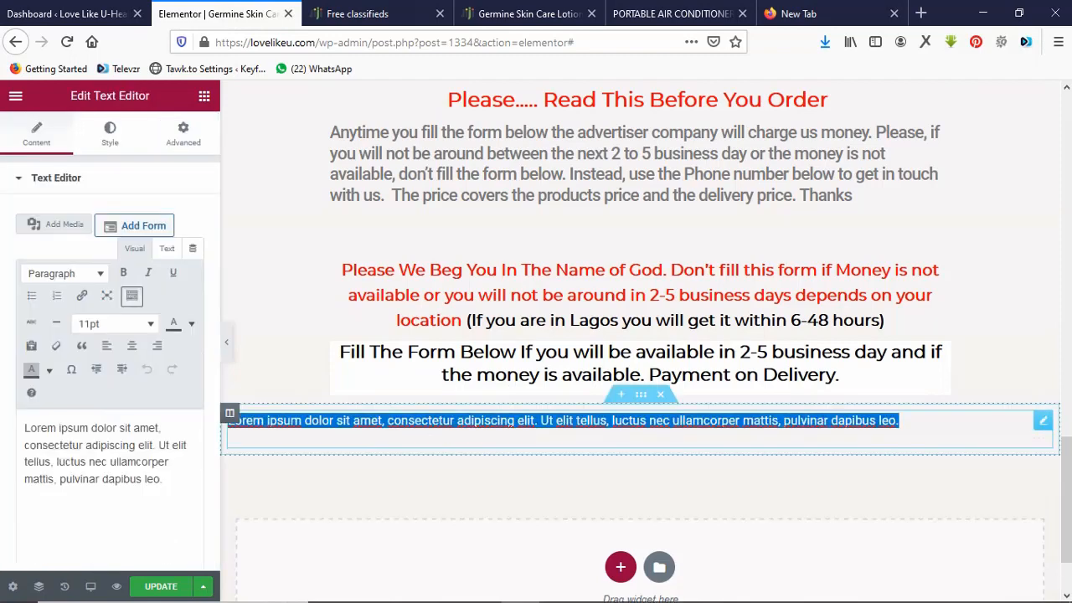
key("ctrl+v")
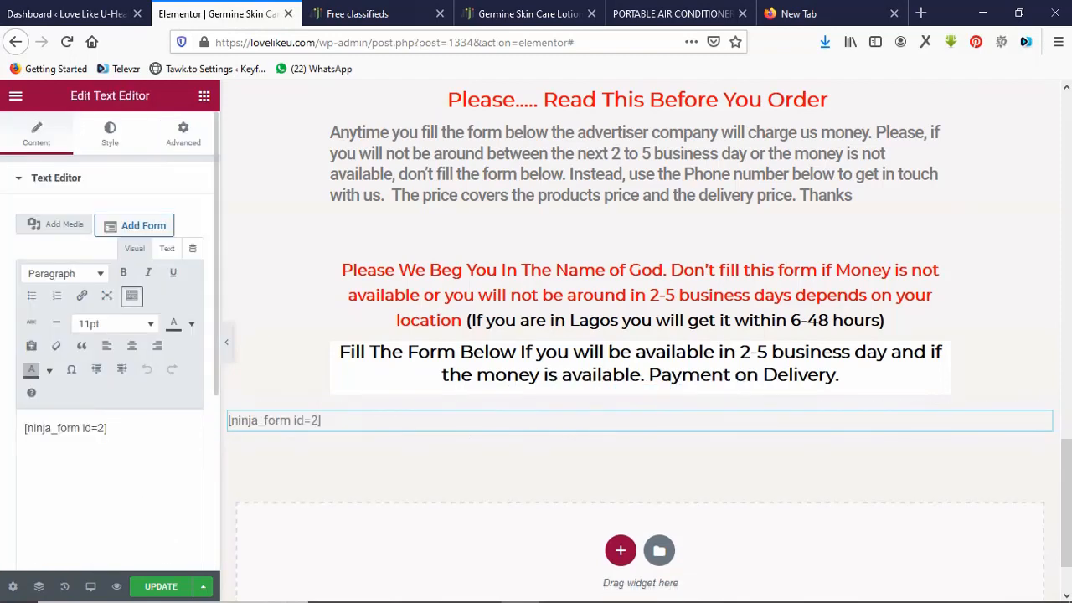
Centre the shortcode text and save the page.
left_click(117, 436)
key("ctrl+a")
left_click(131, 345)
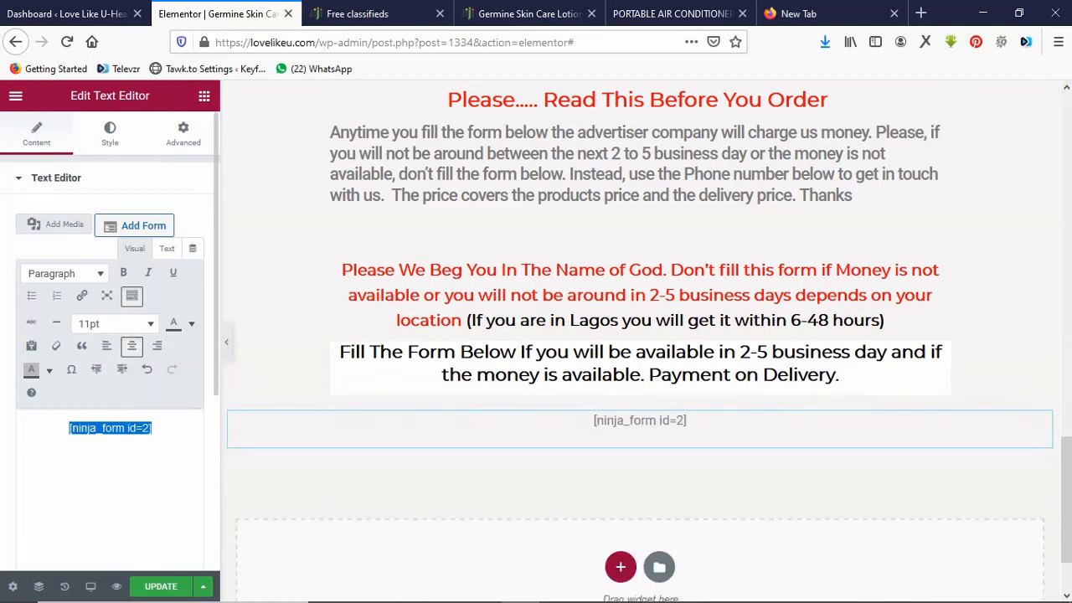
key("ctrl+s")
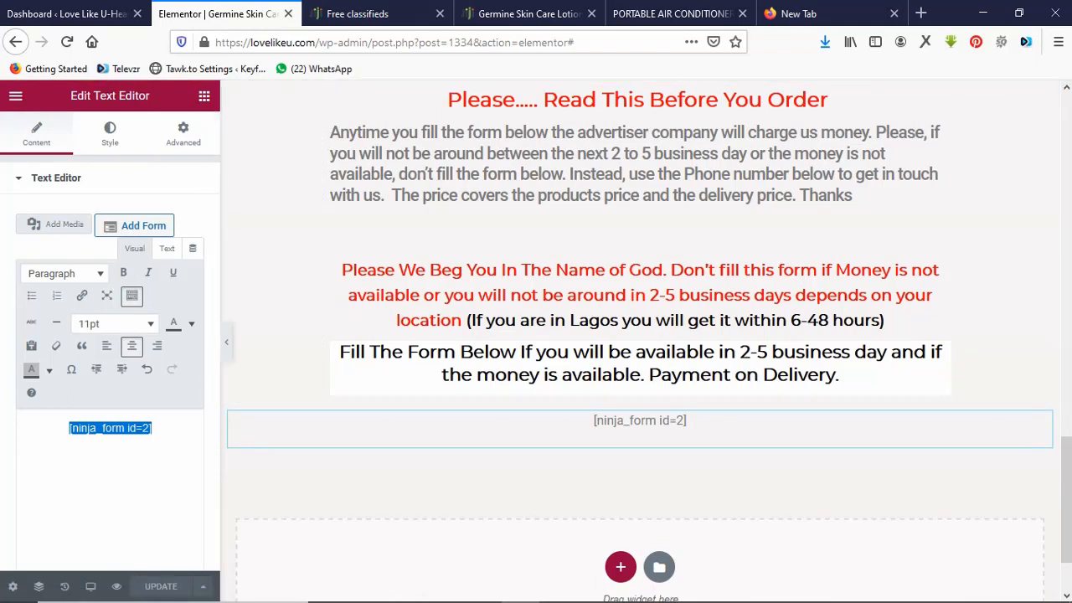
left_click(16, 95)
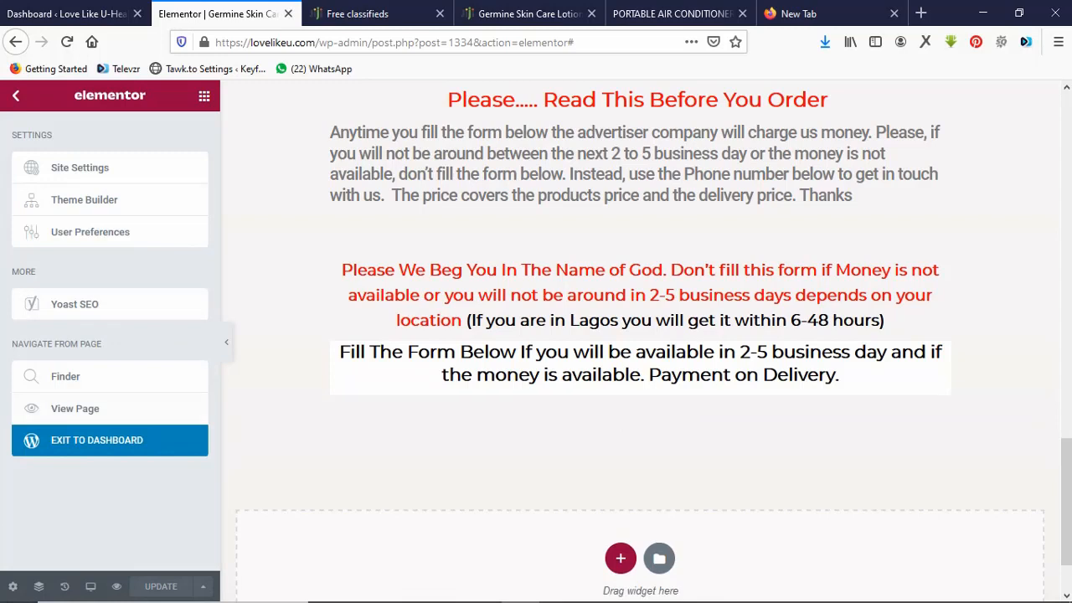
Open the live Germine Skin Care page in a new tab and scroll through it.
right_click(91, 410)
left_click(164, 421)
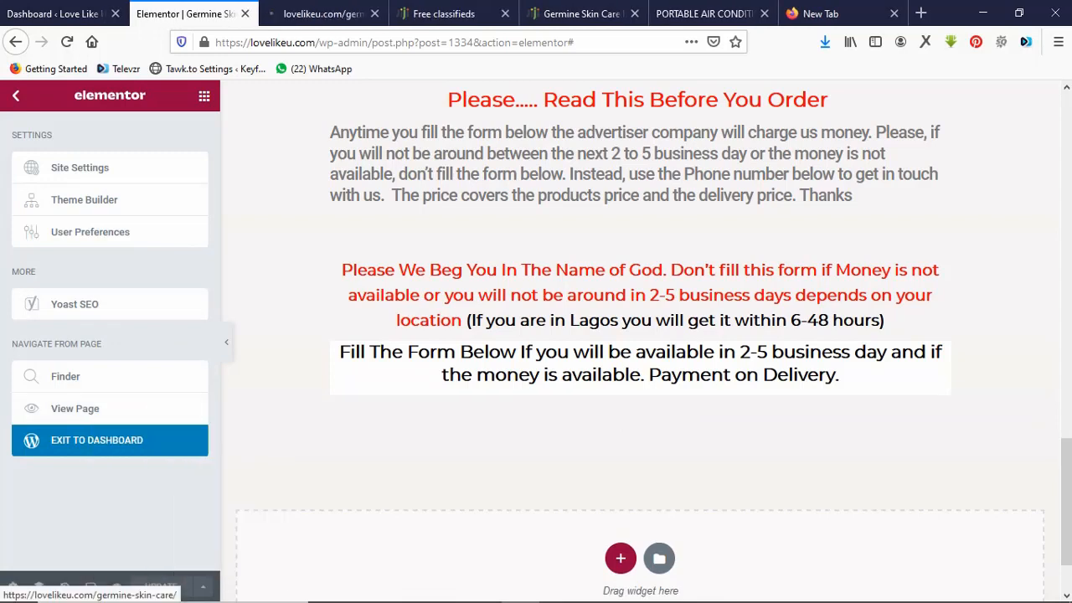
mouse_move(405, 593)
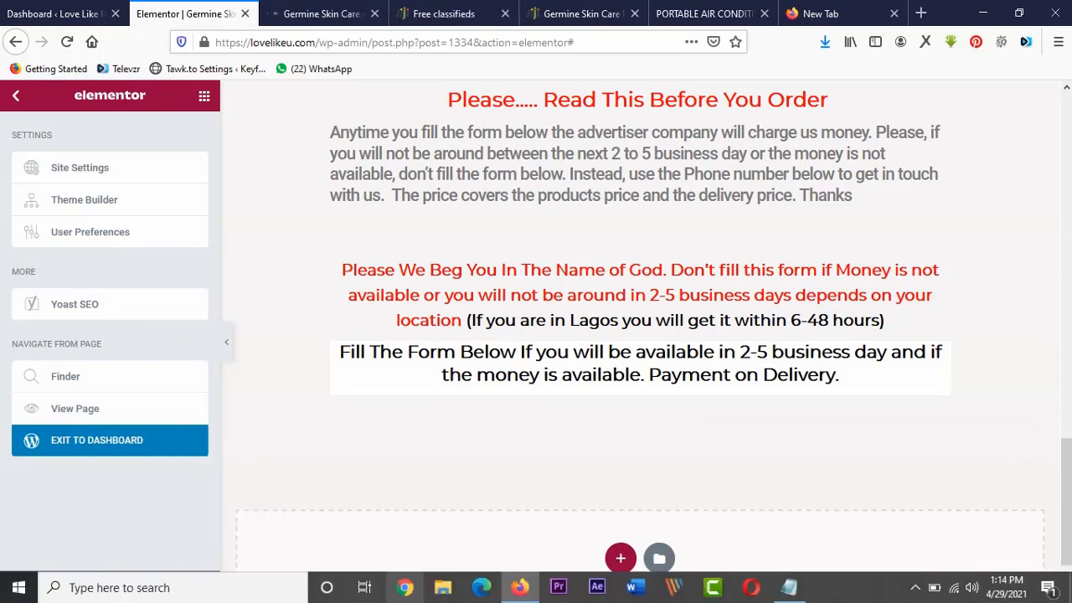
left_click(916, 587)
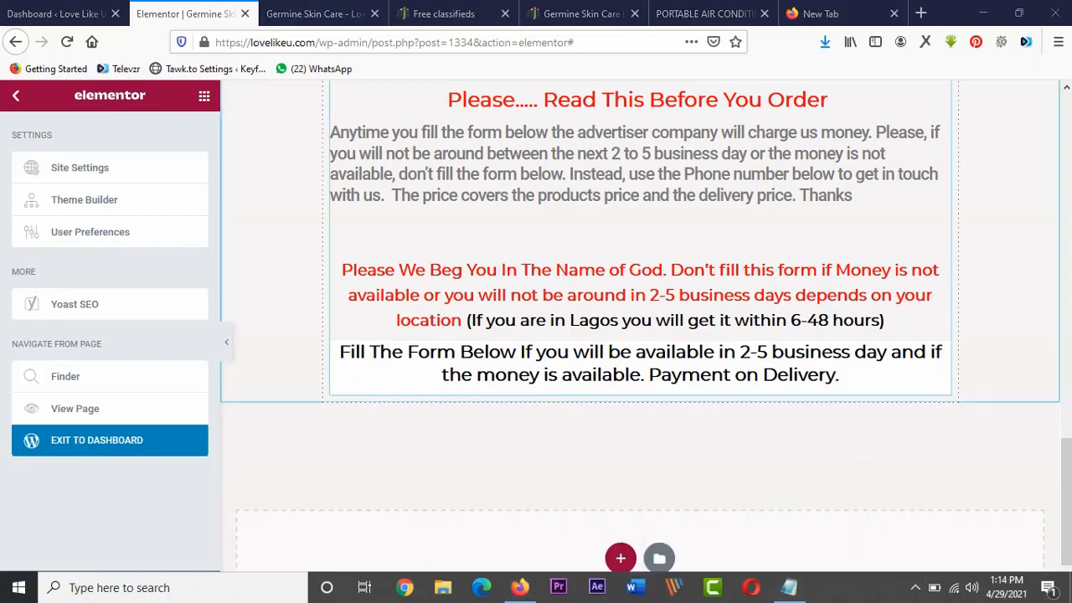
left_click(314, 14)
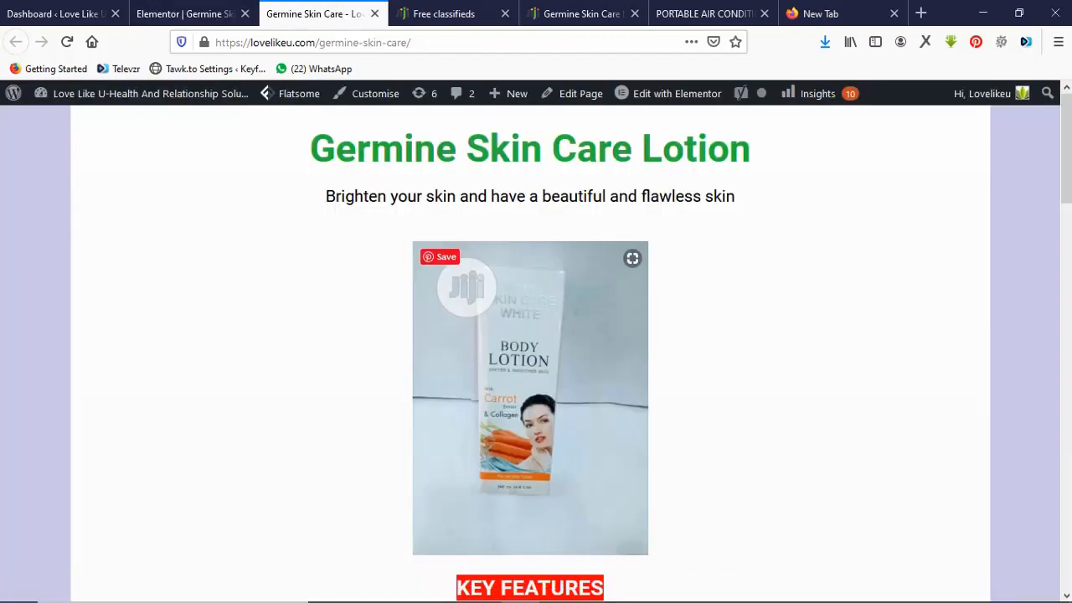
scroll(531, 352, "down", 7)
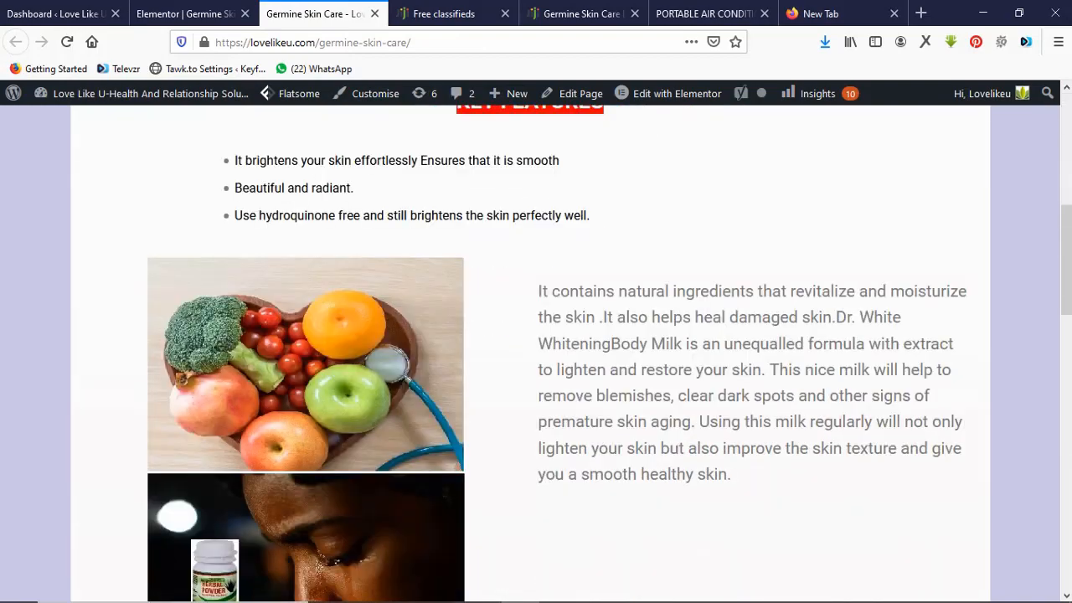
scroll(530, 352, "down", 8)
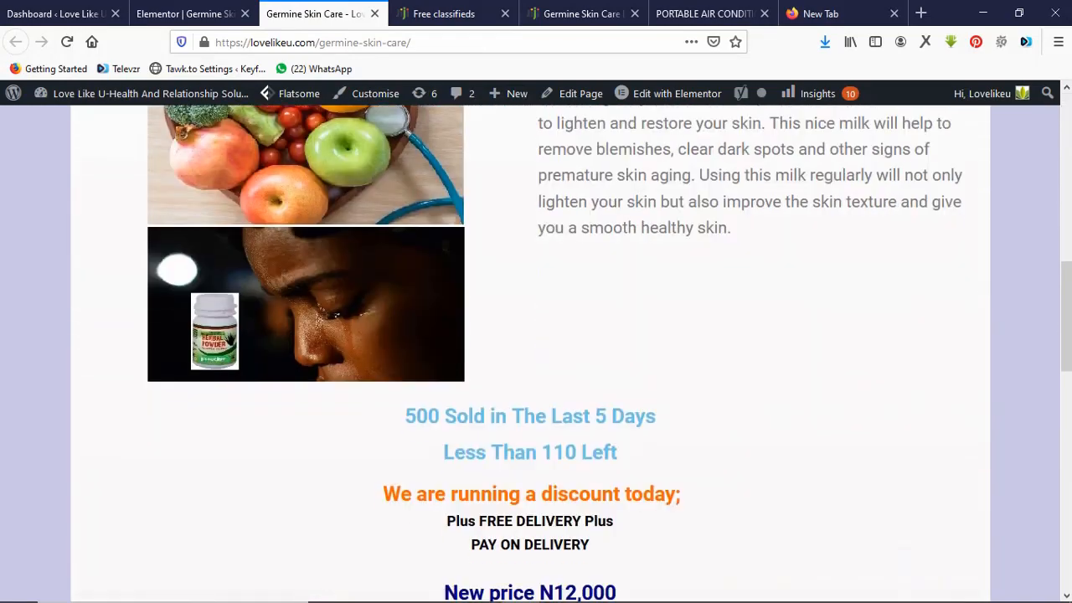
scroll(530, 352, "down", 5)
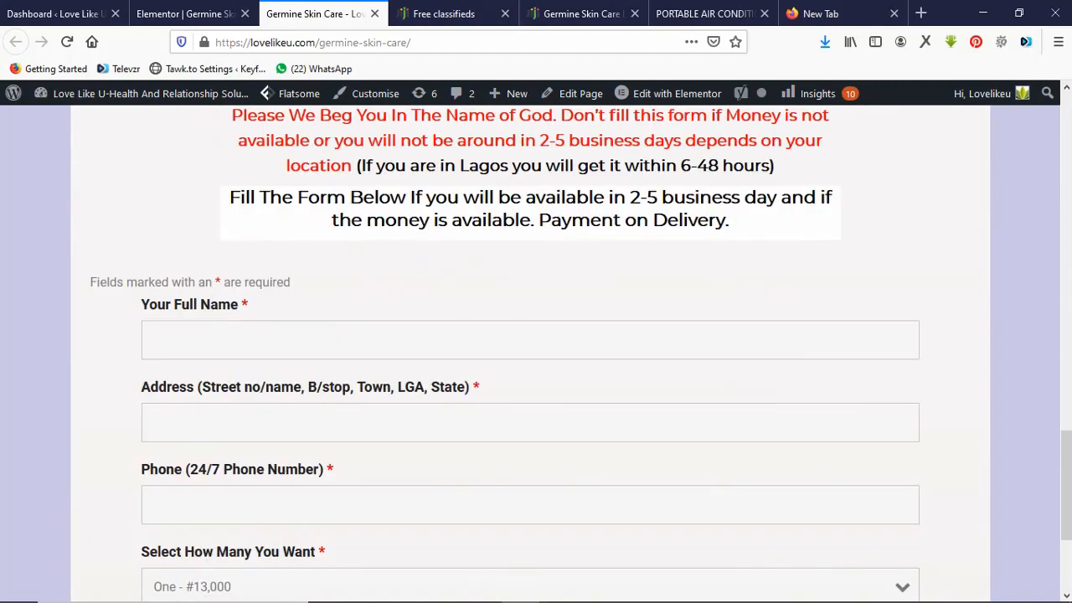
scroll(530, 352, "down", 2)
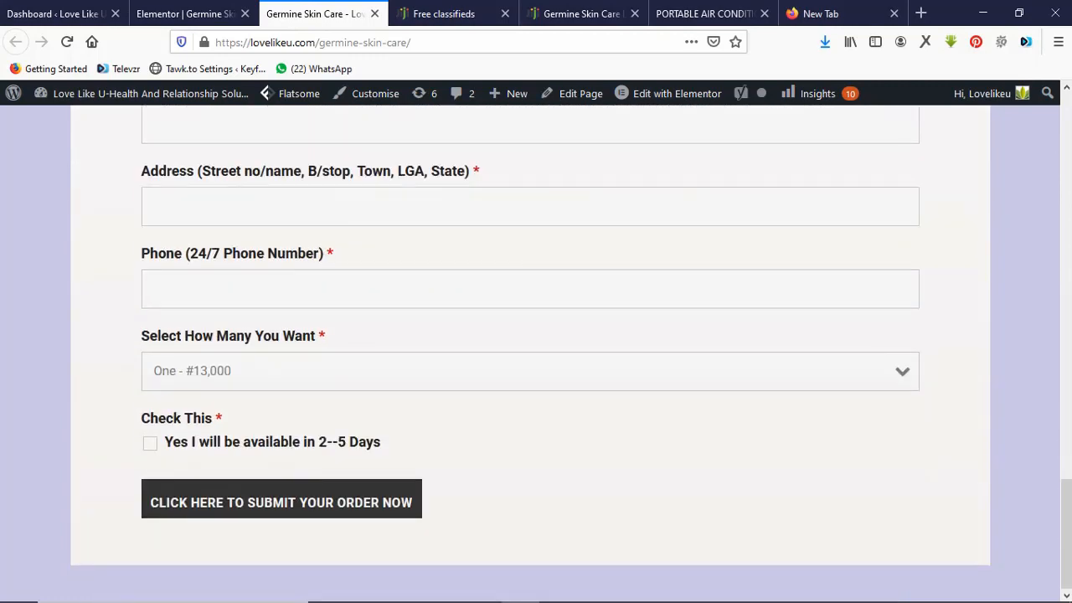
scroll(530, 351, "up", 8)
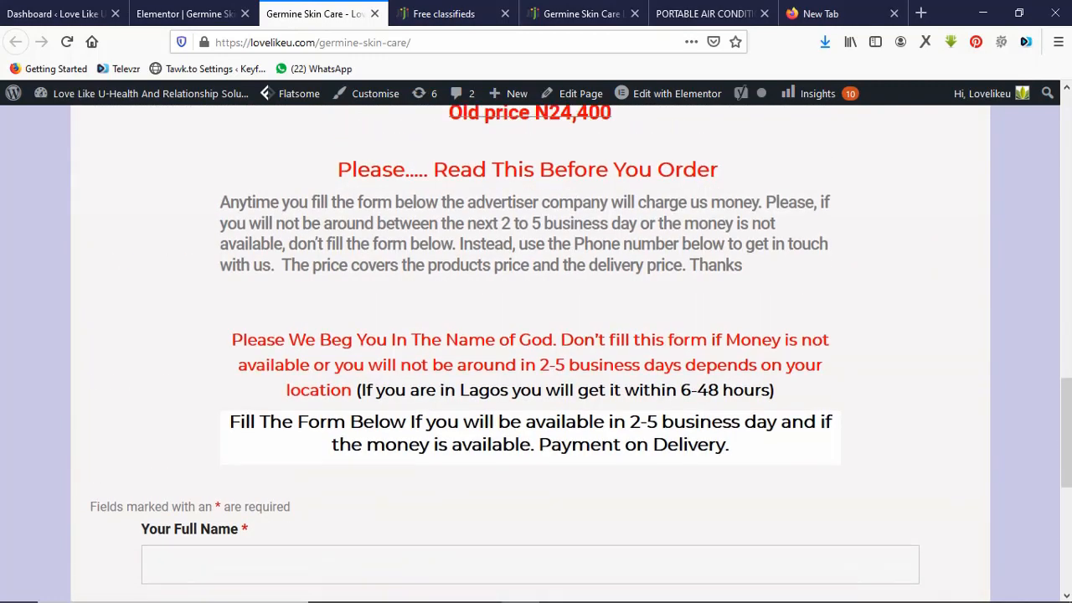
scroll(530, 351, "up", 12)
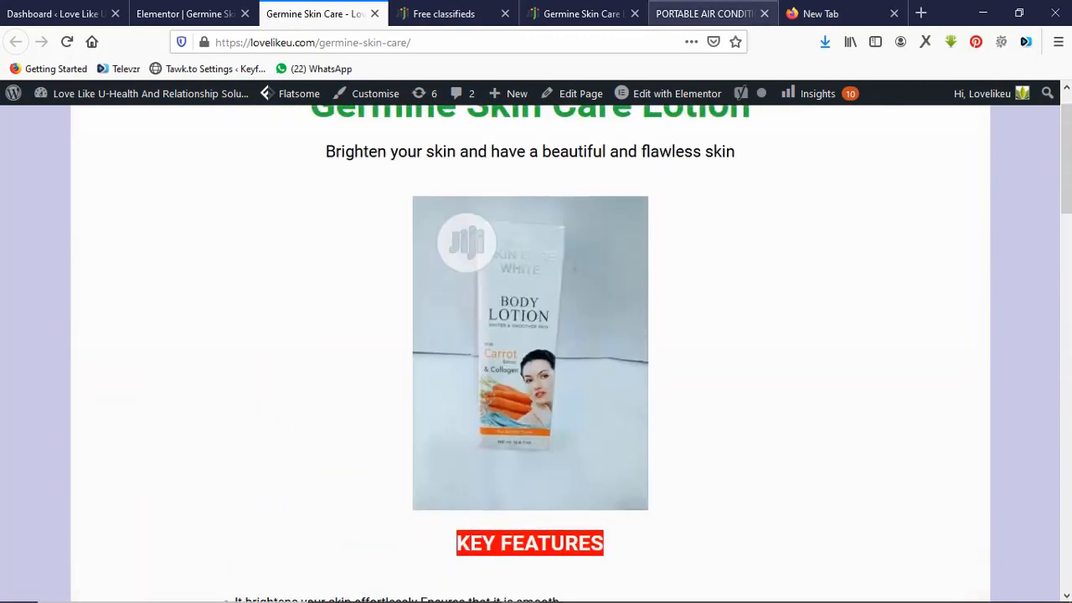
Reload and review the portable air conditioner page, then return to the lotion page editor.
left_click(705, 13)
key("ctrl+l")
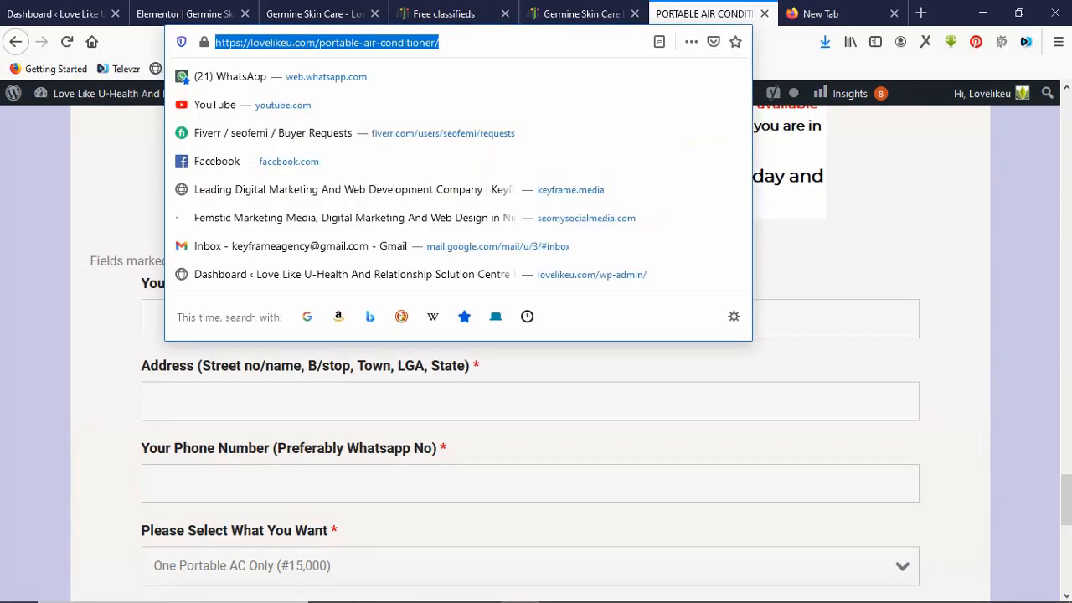
key("Return")
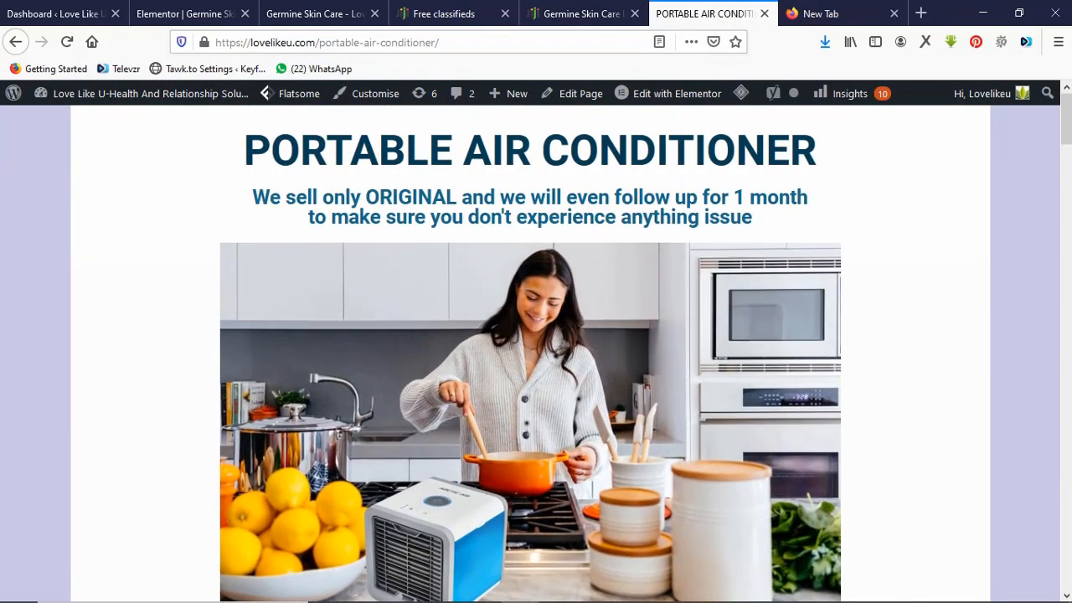
scroll(536, 352, "down", 10)
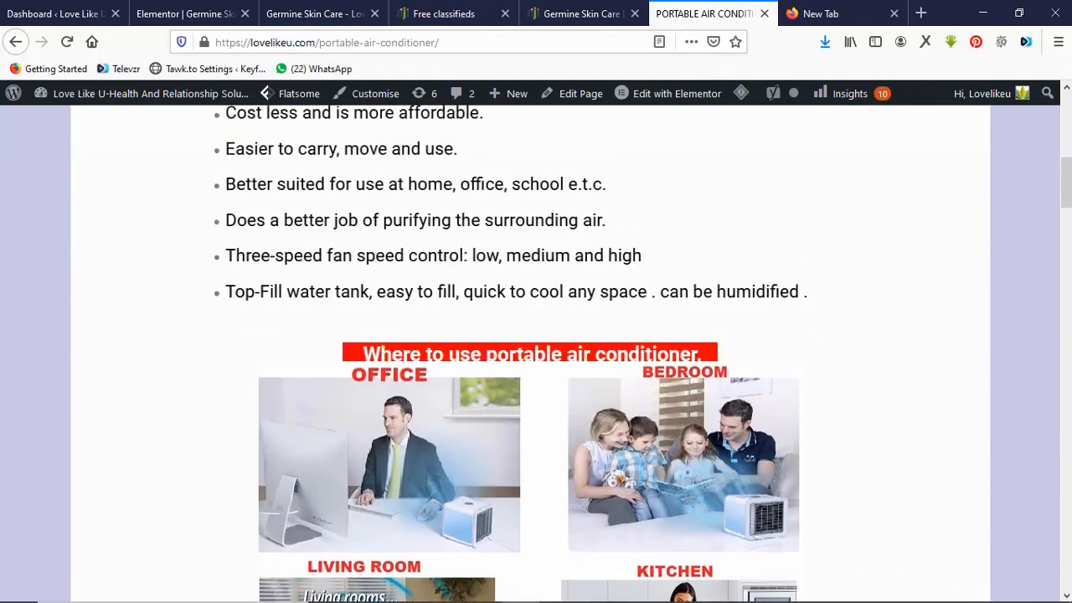
scroll(536, 352, "down", 3)
left_click(186, 14)
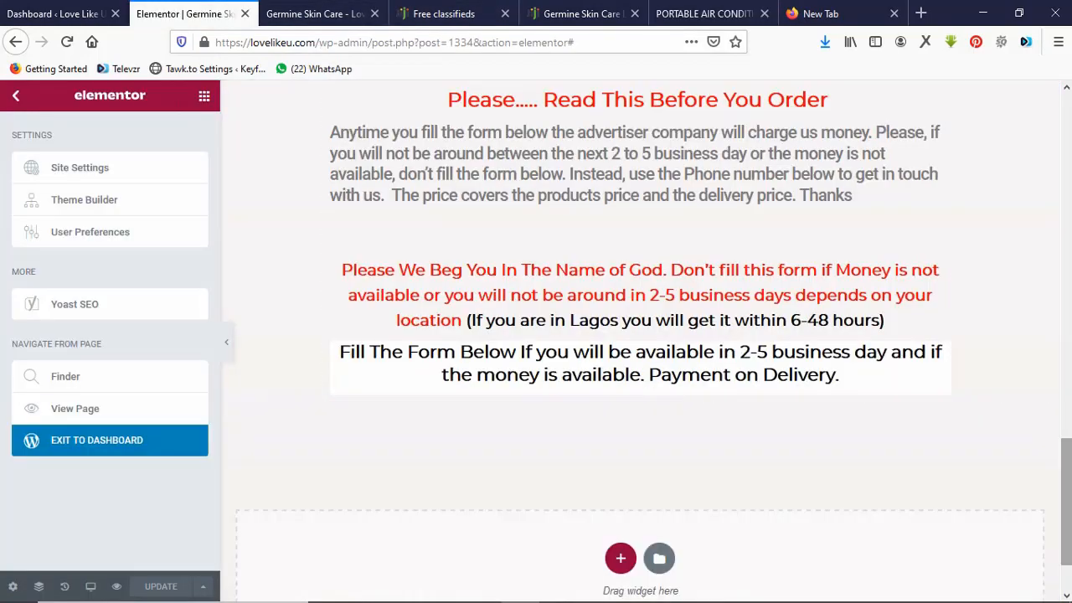
Set the lotion title section's Motion Effects entrance animation to Fade In Left.
scroll(641, 334, "up", 10)
scroll(641, 335, "up", 5)
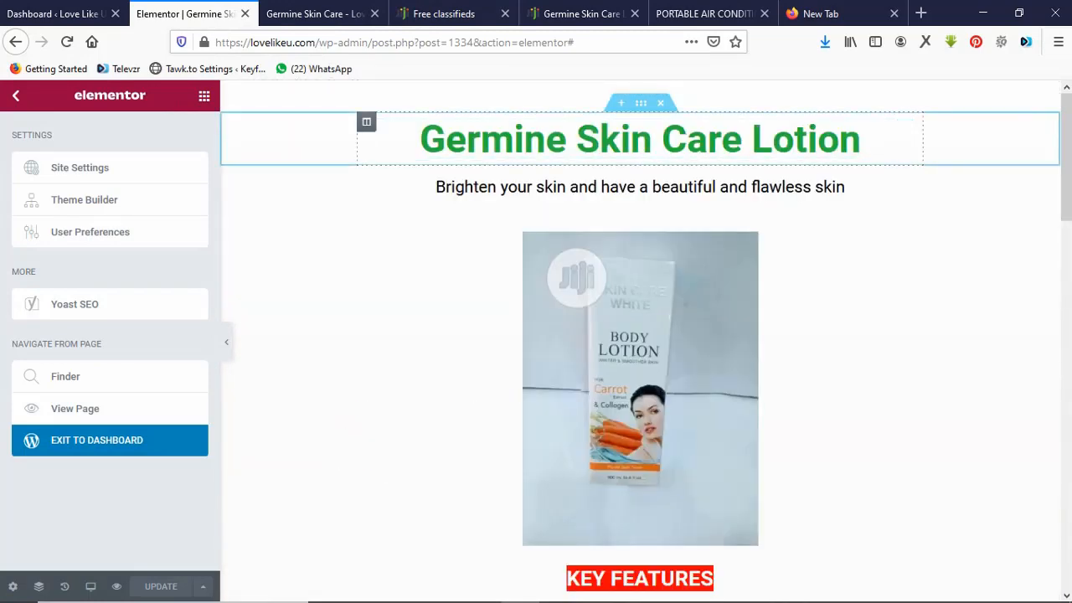
left_click(640, 103)
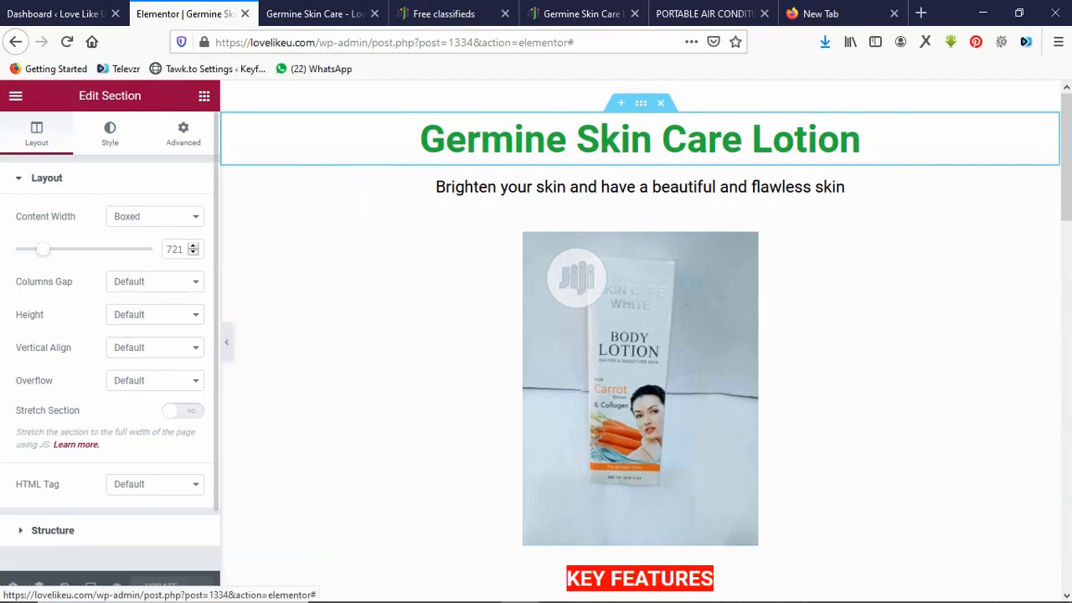
left_click(182, 134)
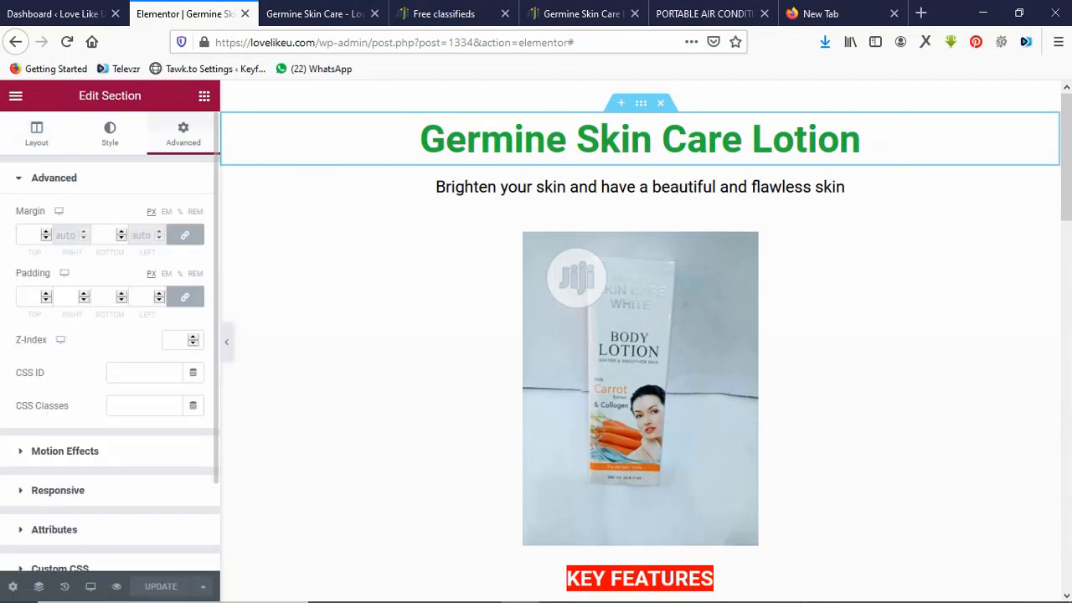
left_click(64, 450)
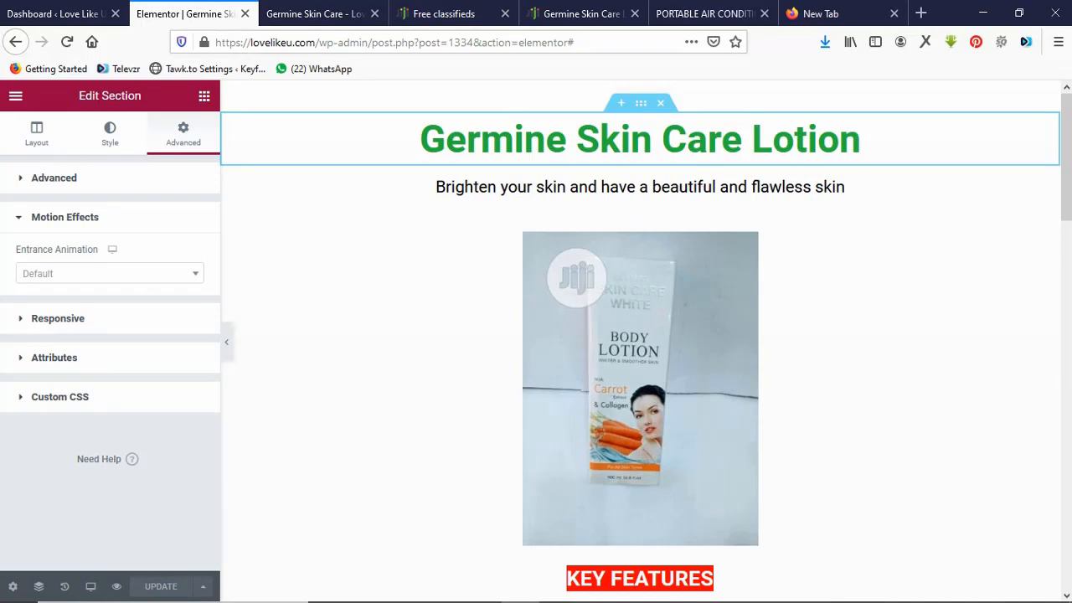
left_click(109, 273)
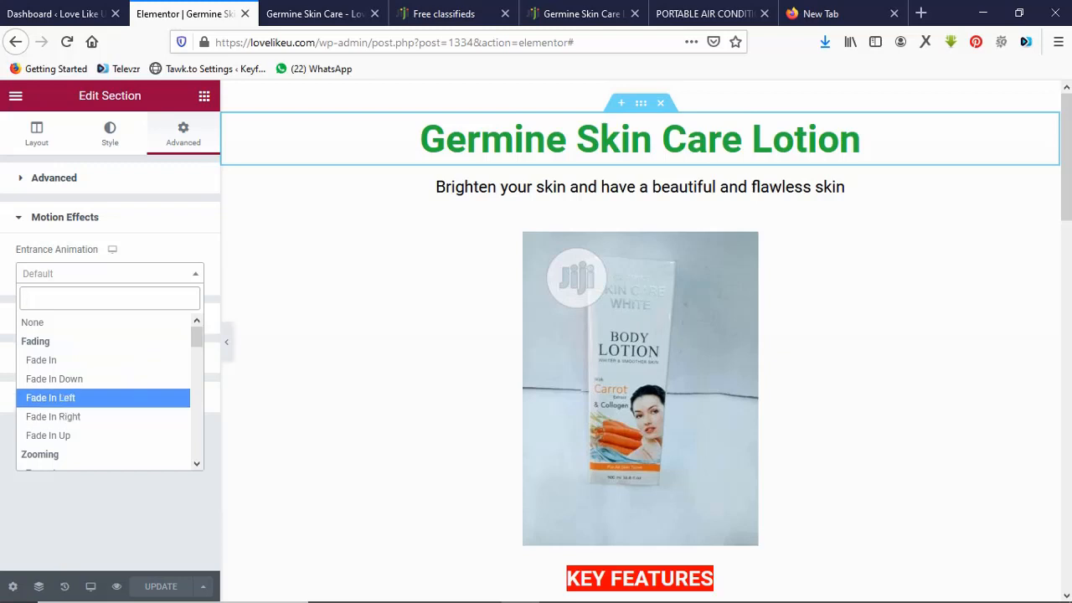
left_click(50, 396)
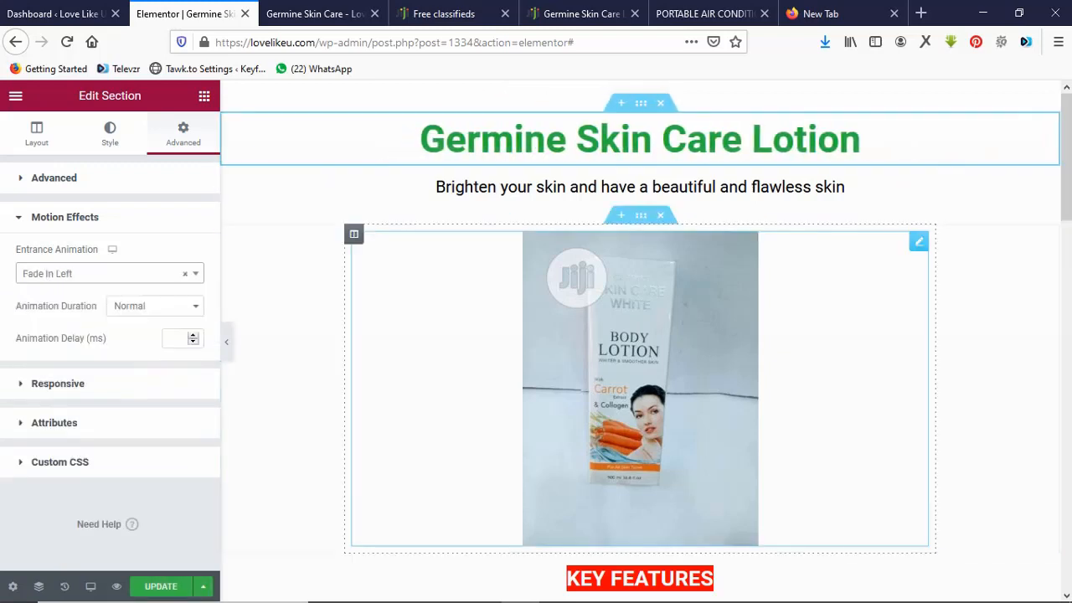
left_click(641, 352)
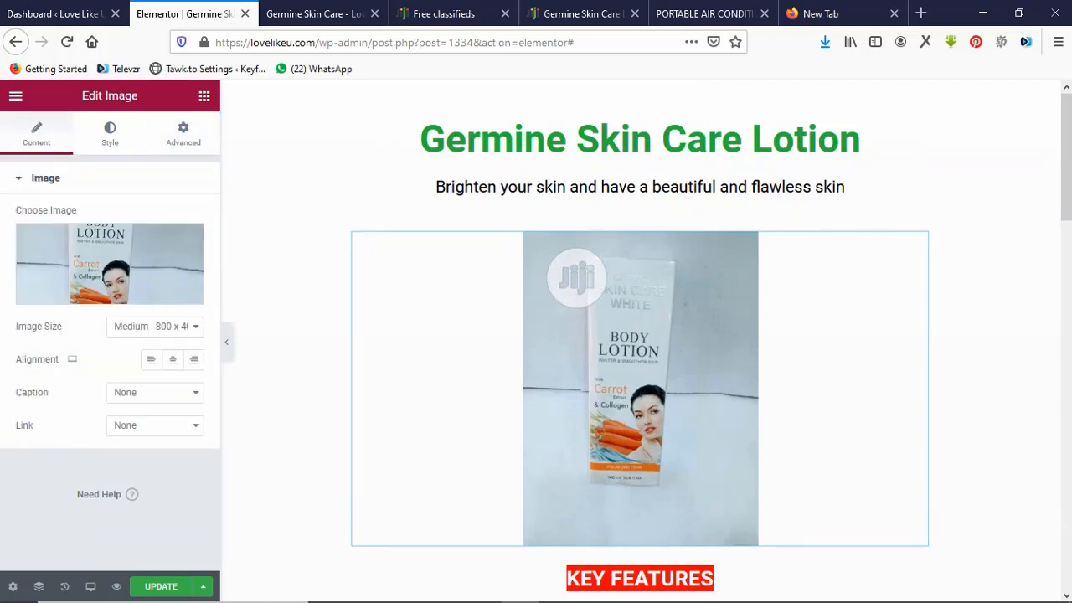
Set the lotion product image's entrance animation to Zoom In Down.
left_click(183, 133)
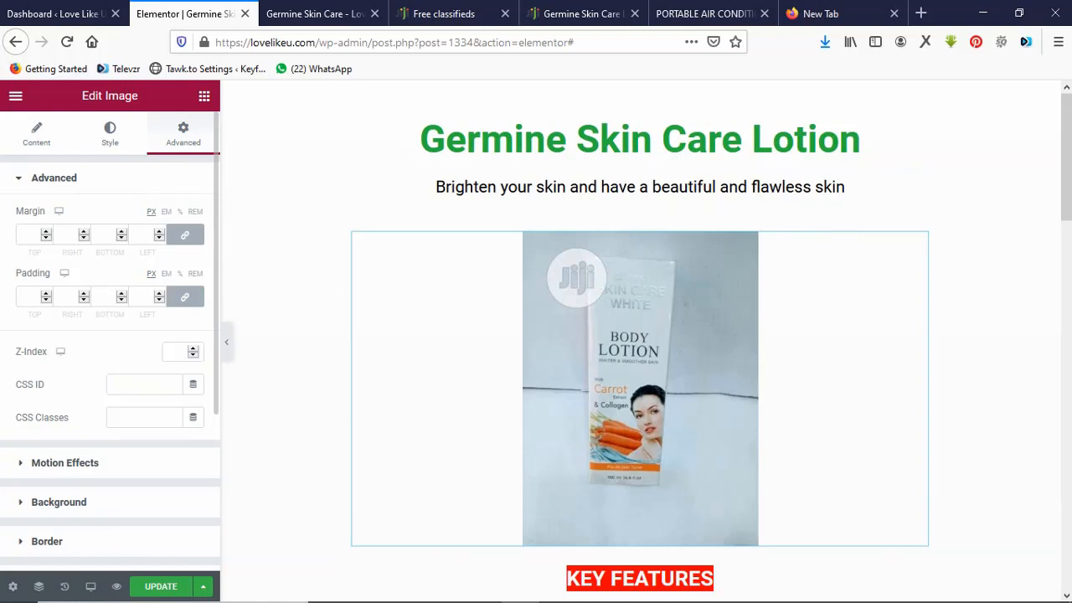
left_click(64, 462)
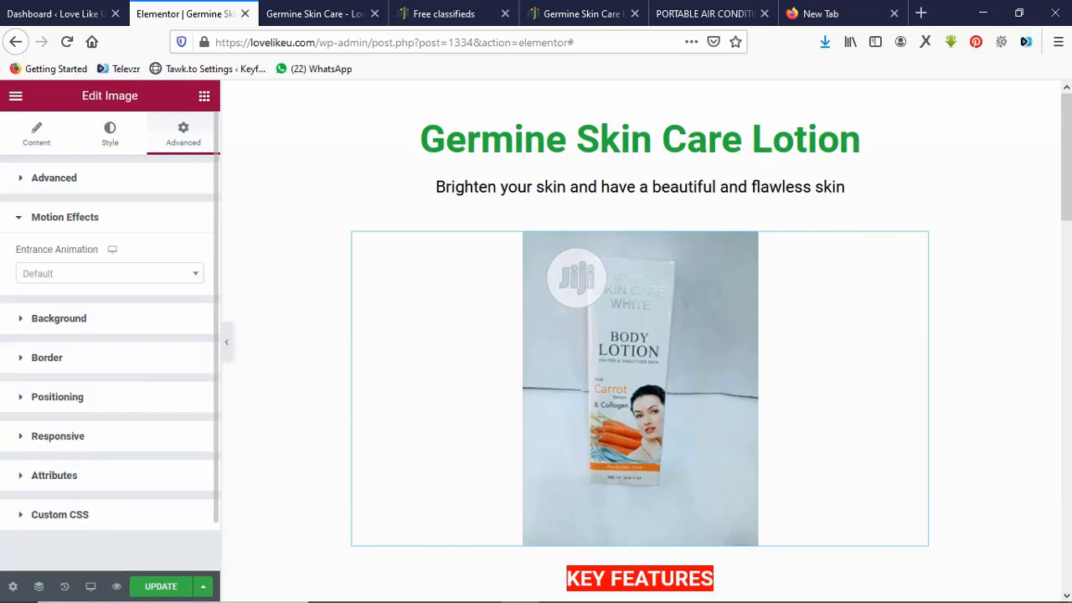
left_click(109, 273)
key("Down")
key("Down")
key("Down")
key("Down")
key("Down")
key("Down")
key("Down")
key("Down")
key("Down")
key("Down")
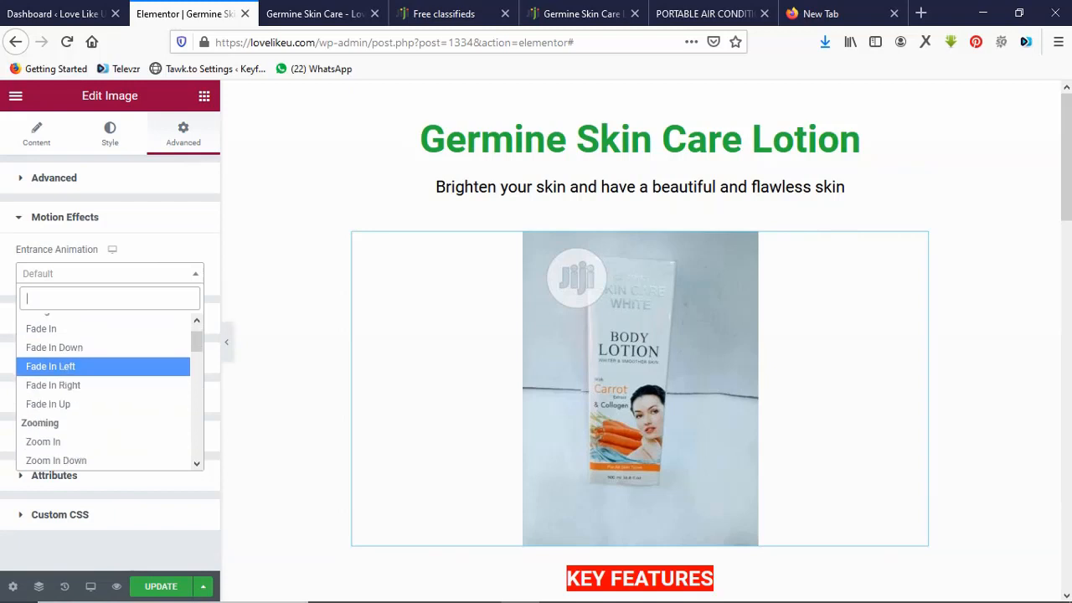
key("Down")
key("Down")
key("Down")
key("Down")
key("Return")
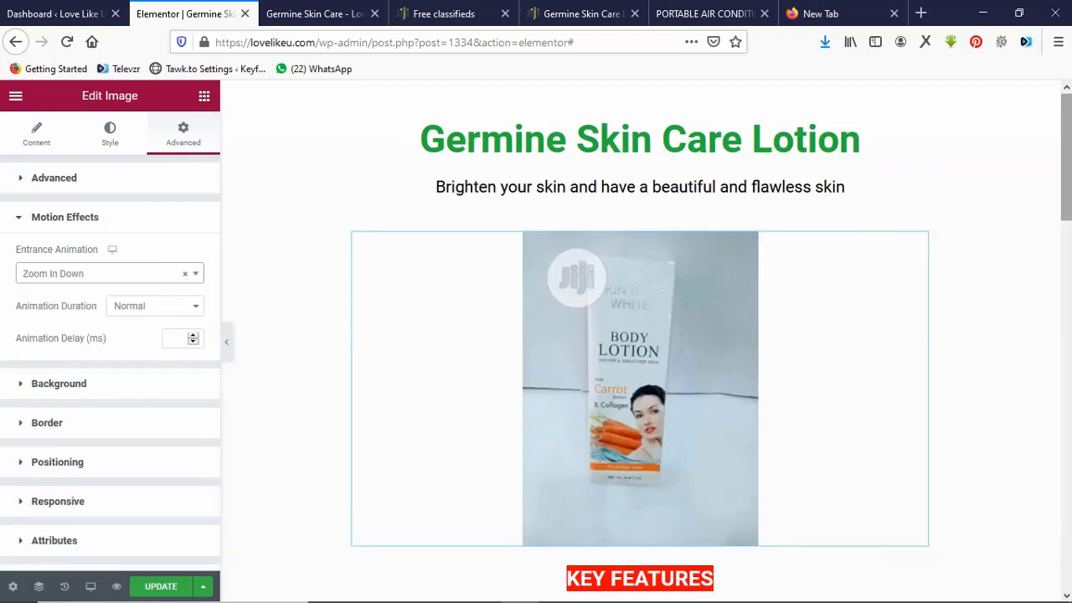
scroll(641, 335, "down", 6)
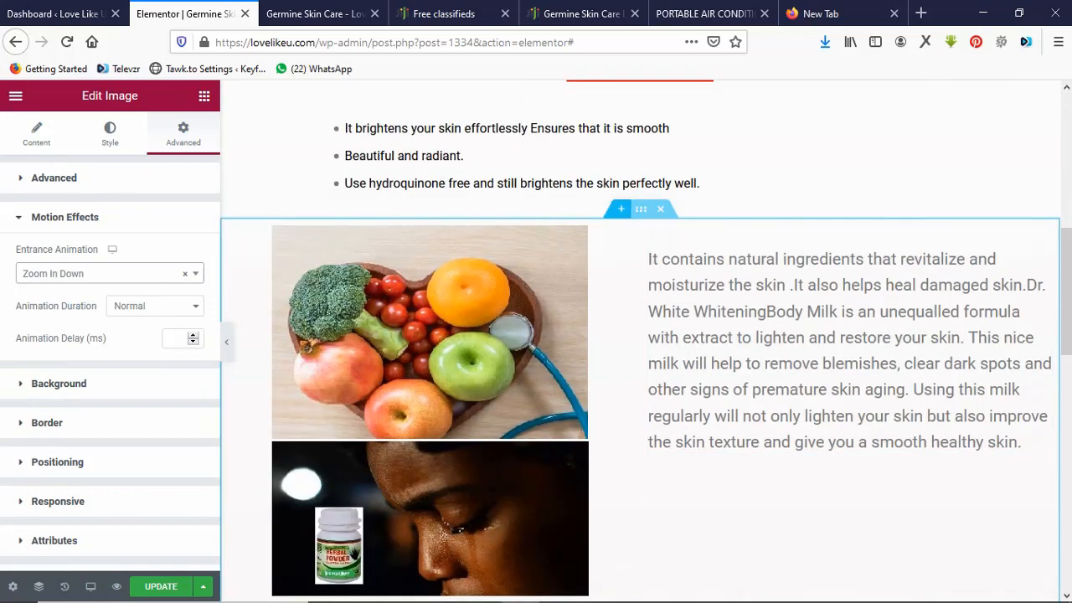
left_click(641, 210)
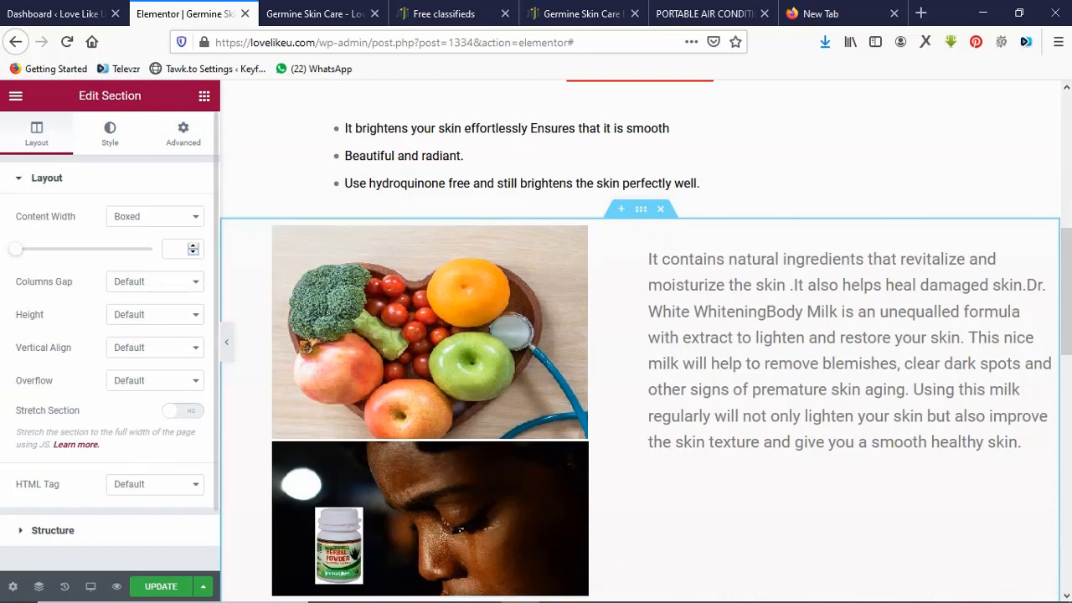
Give the fruit section 848 content width and a Bounce In Right entrance, then update the page.
left_click_drag(15, 249, 57, 249)
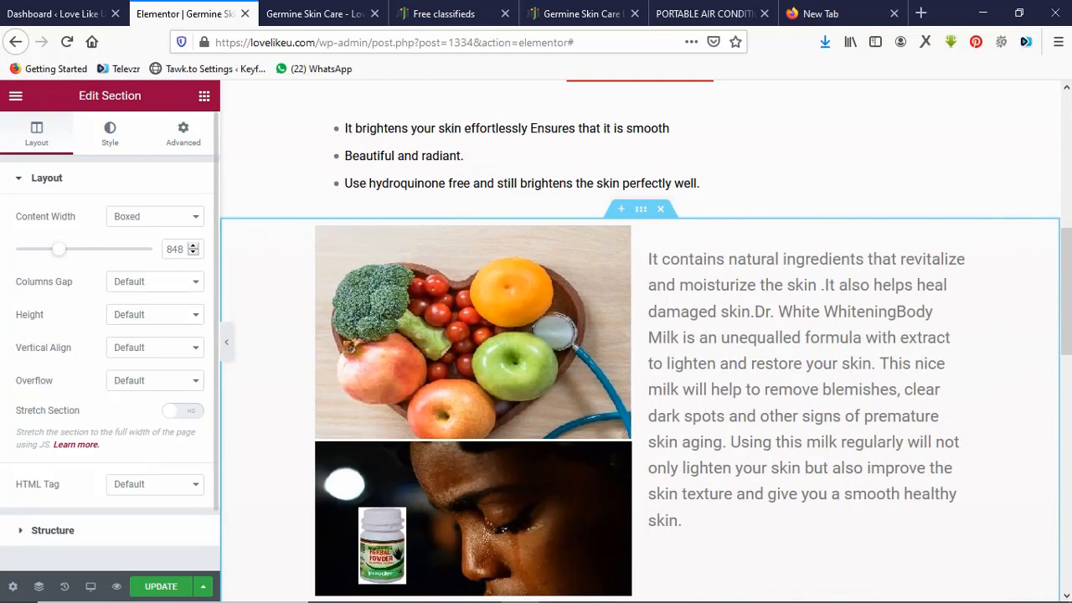
left_click(182, 133)
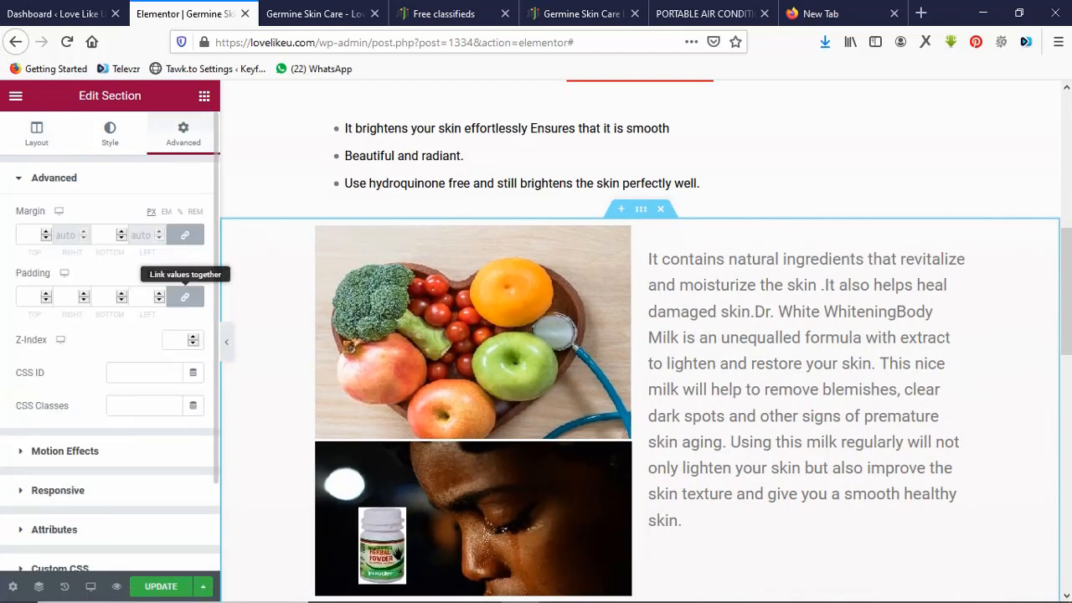
left_click(64, 451)
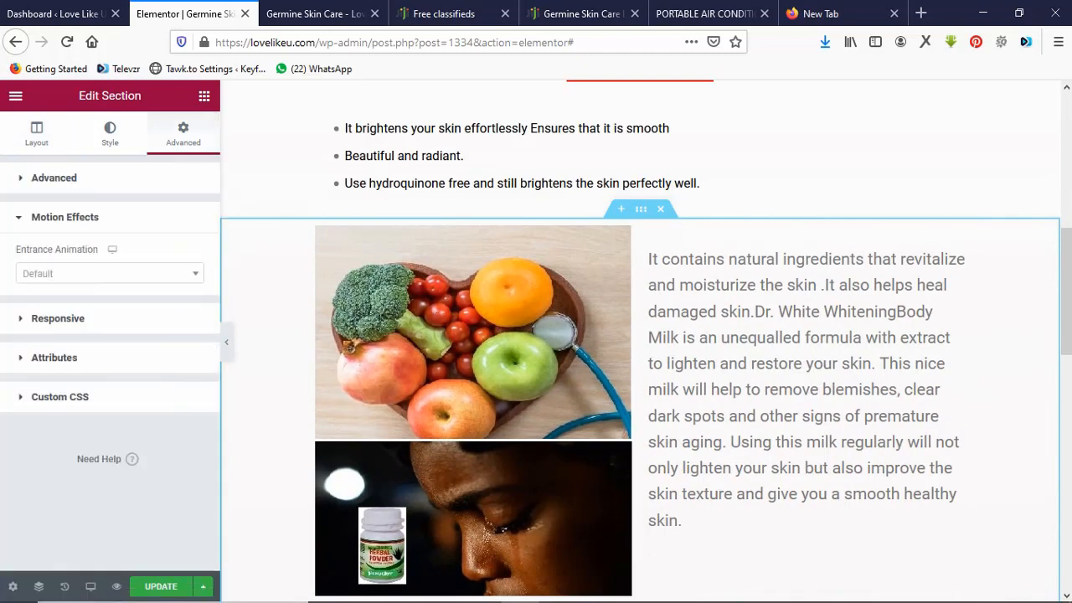
left_click(109, 273)
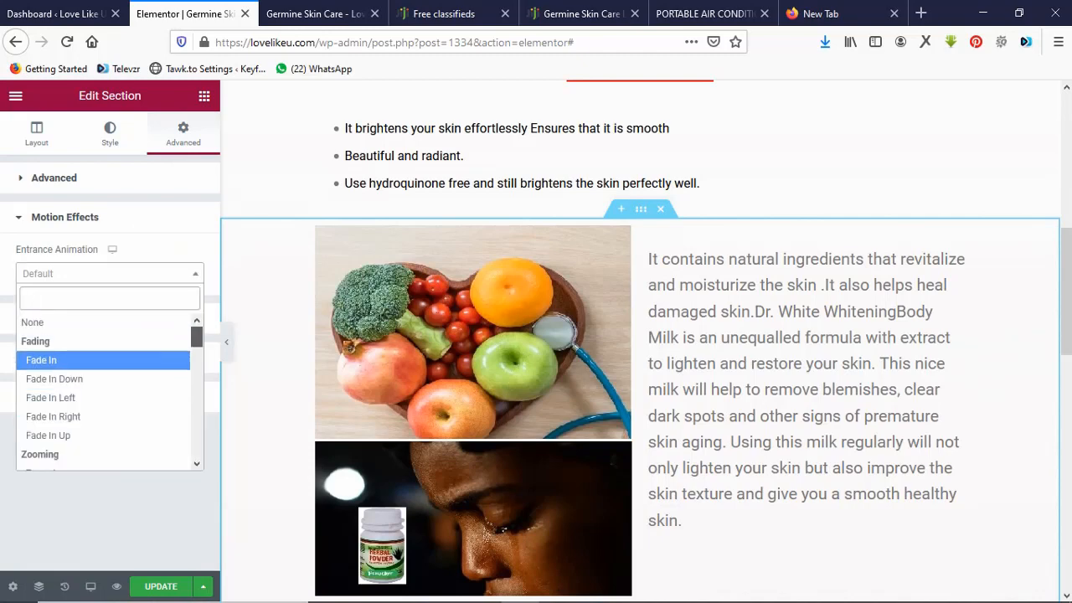
scroll(104, 393, "down", 5)
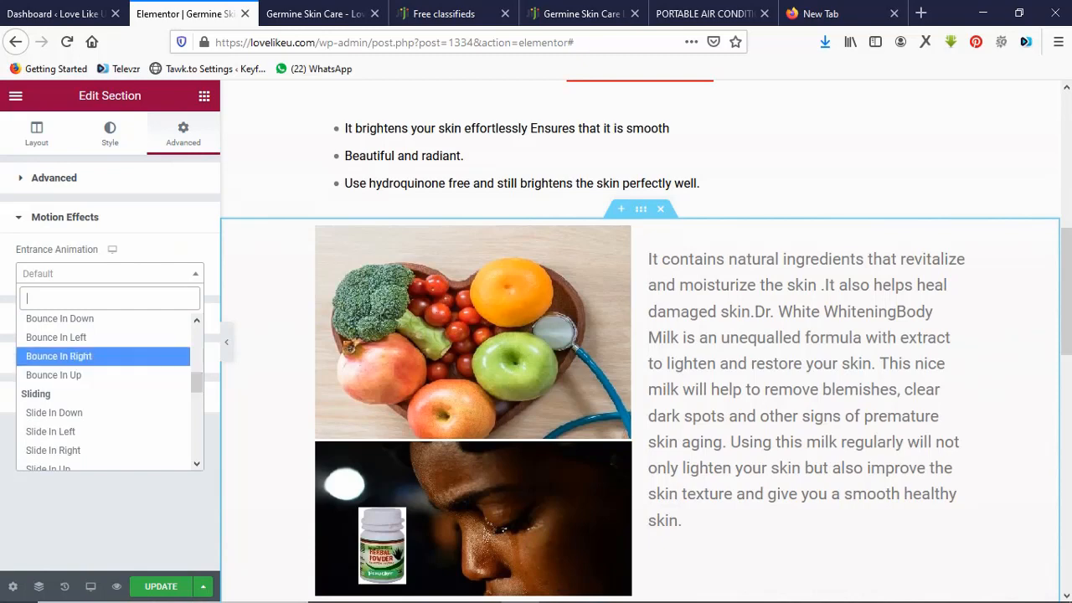
left_click(54, 354)
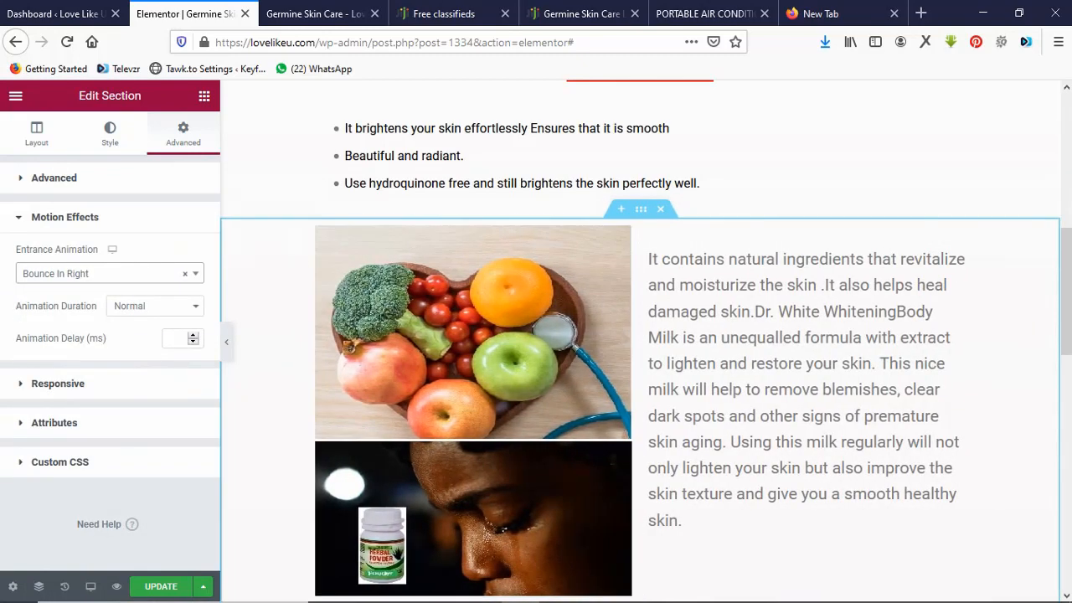
scroll(641, 335, "down", 5)
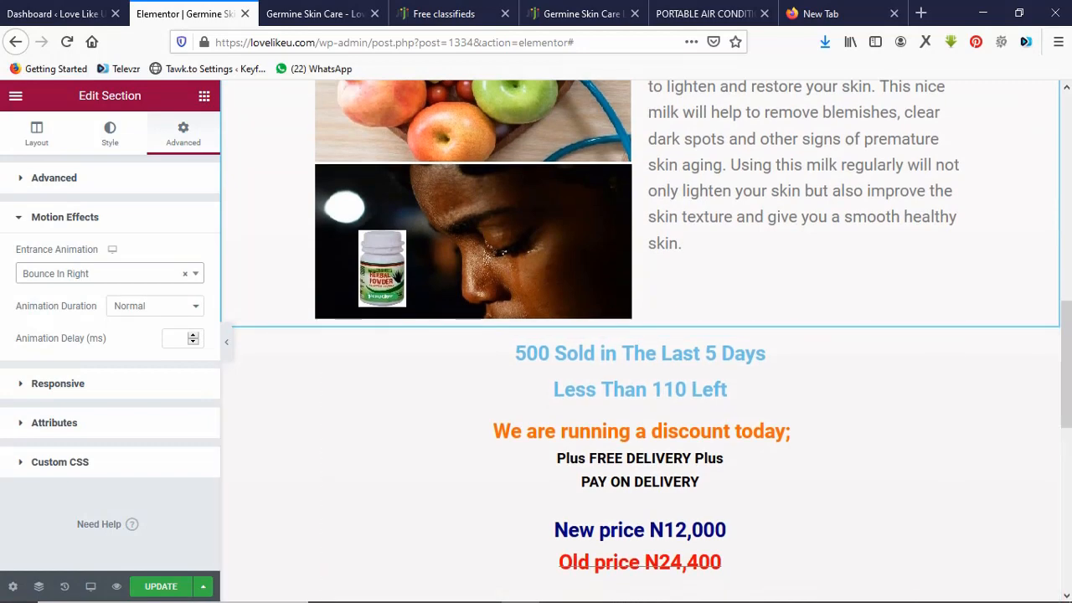
left_click(195, 274)
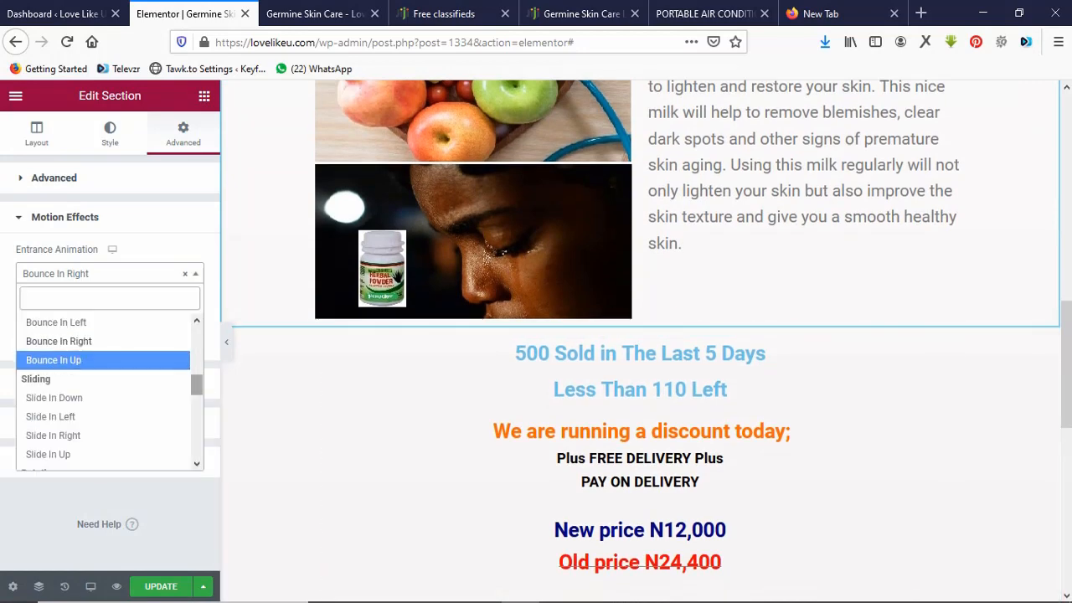
scroll(105, 390, "down", 5)
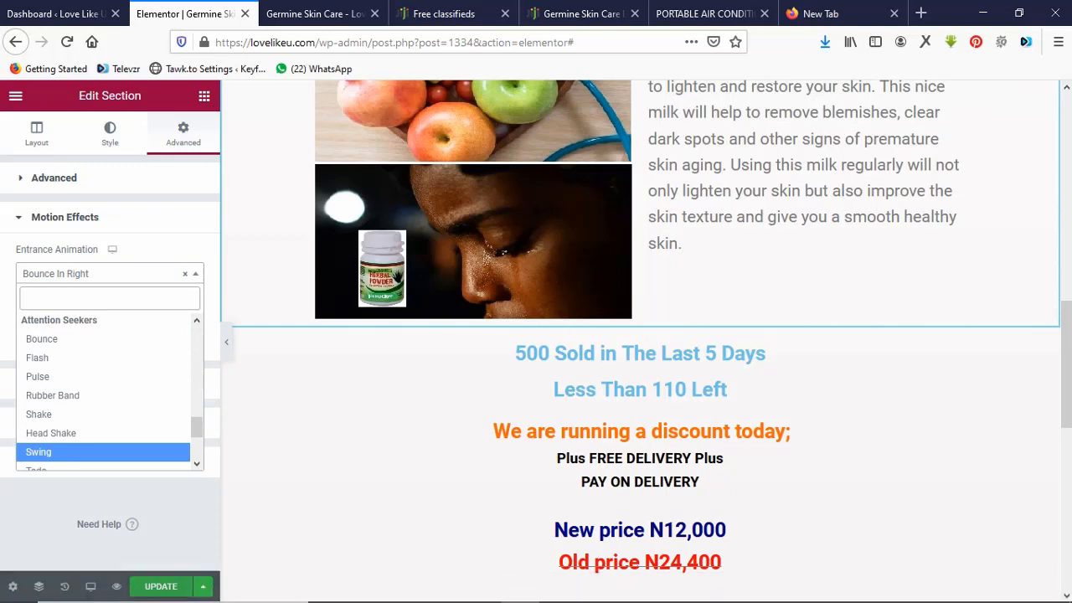
left_click(161, 586)
left_click(704, 13)
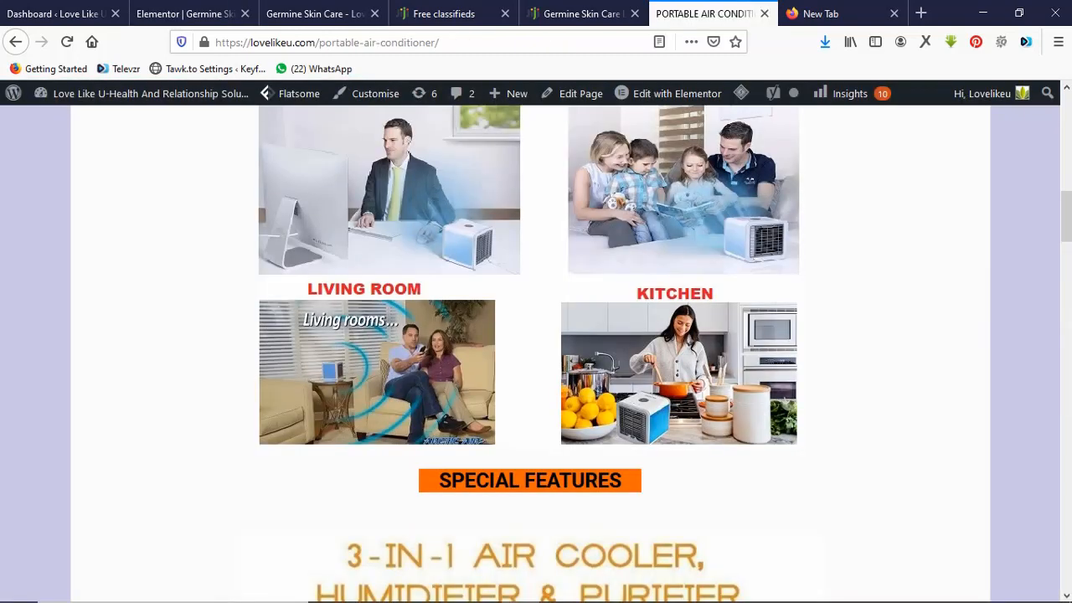
scroll(535, 352, "down", 15)
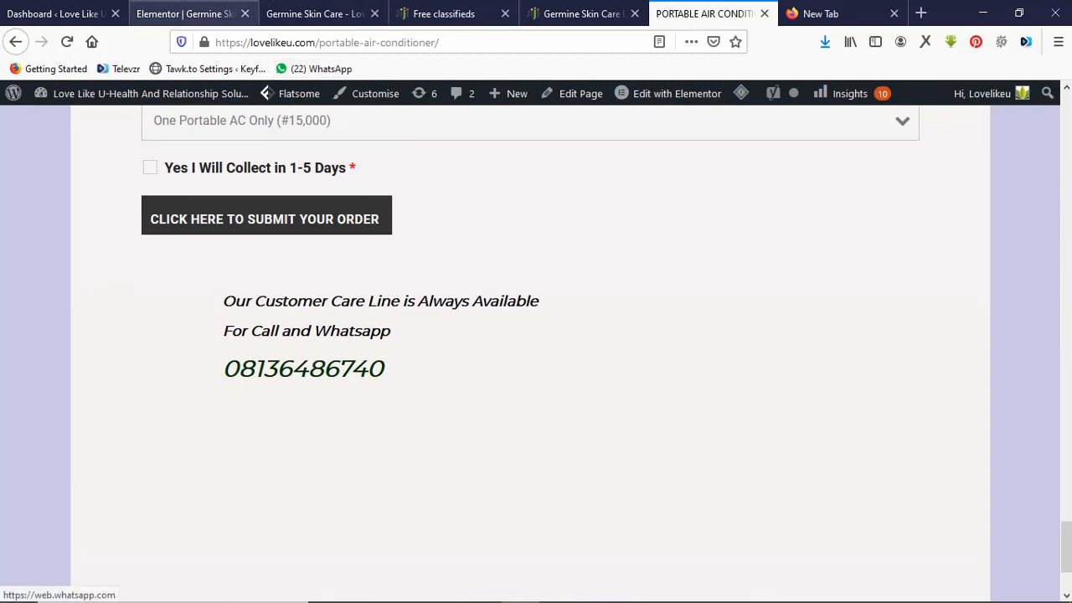
left_click(184, 13)
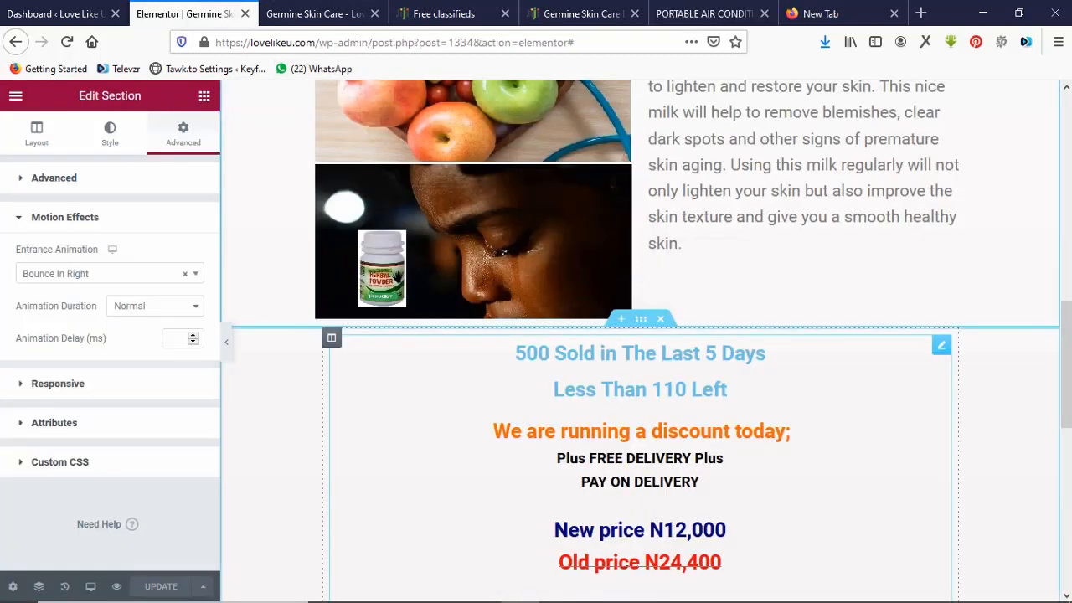
Add a one-column section below the payment notice holding a default 'Click here' button.
scroll(641, 335, "down", 10)
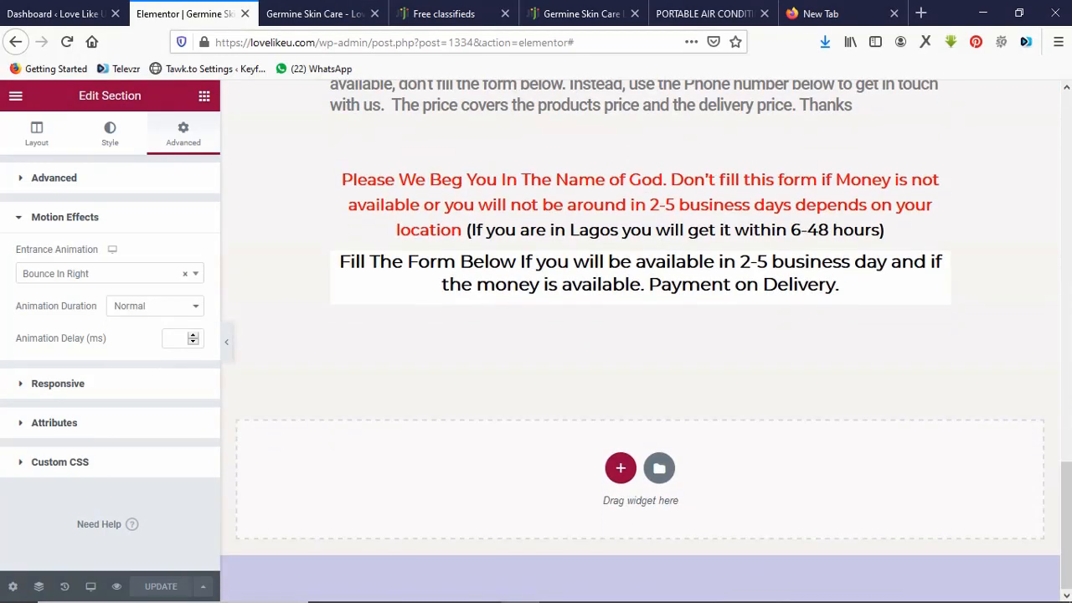
left_click(621, 467)
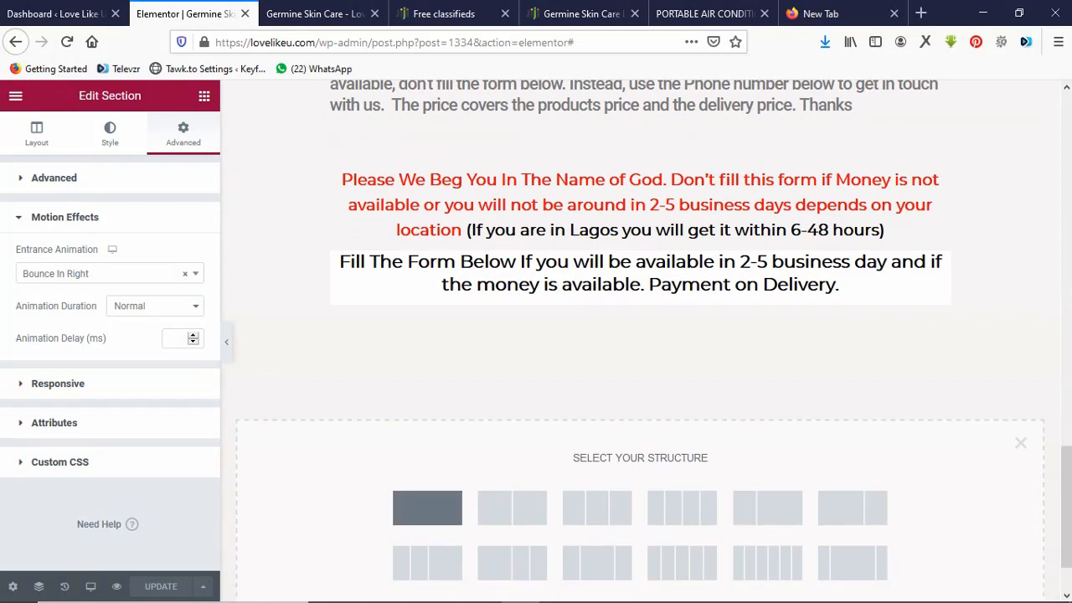
left_click(427, 508)
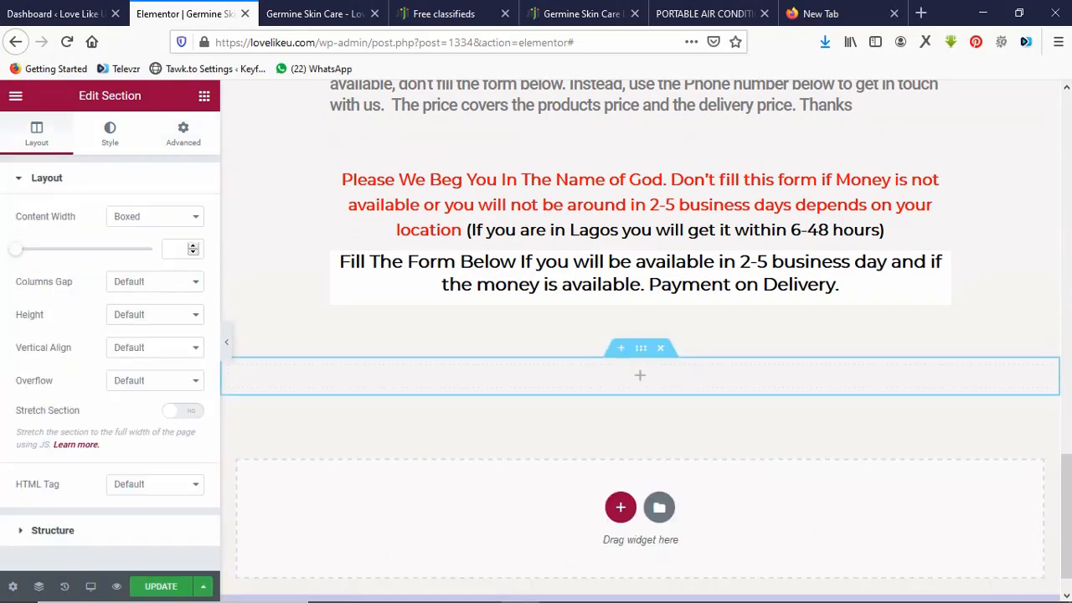
left_click(639, 375)
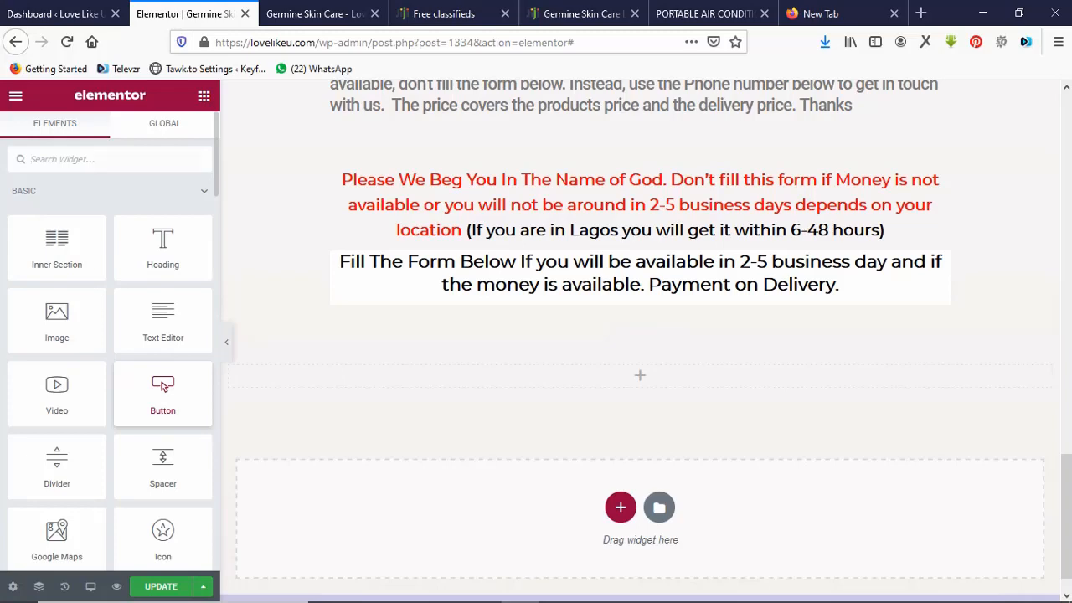
left_click_drag(163, 385, 425, 387)
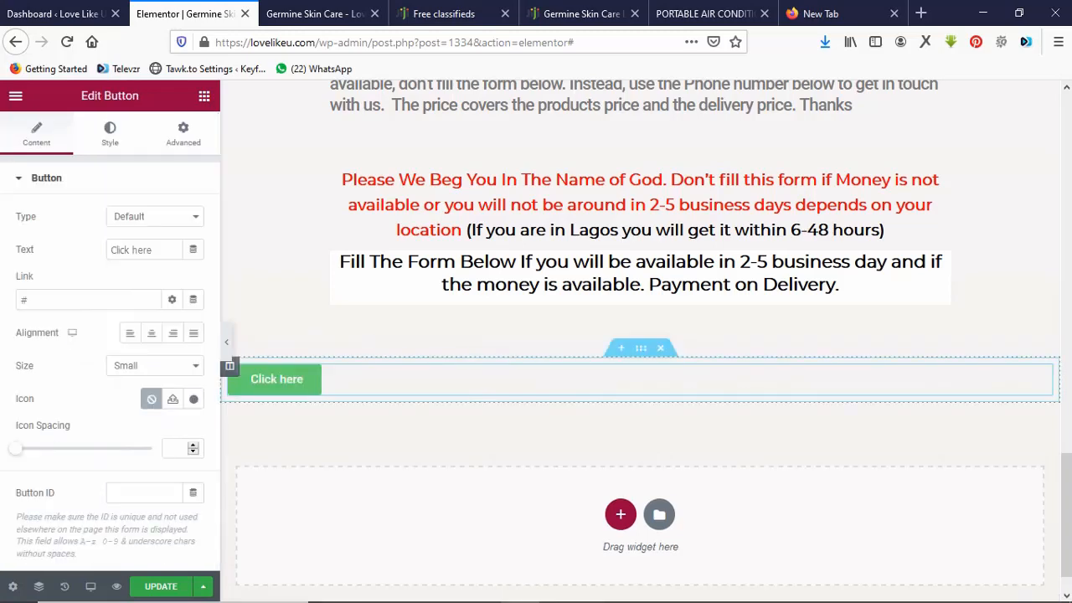
left_click(582, 14)
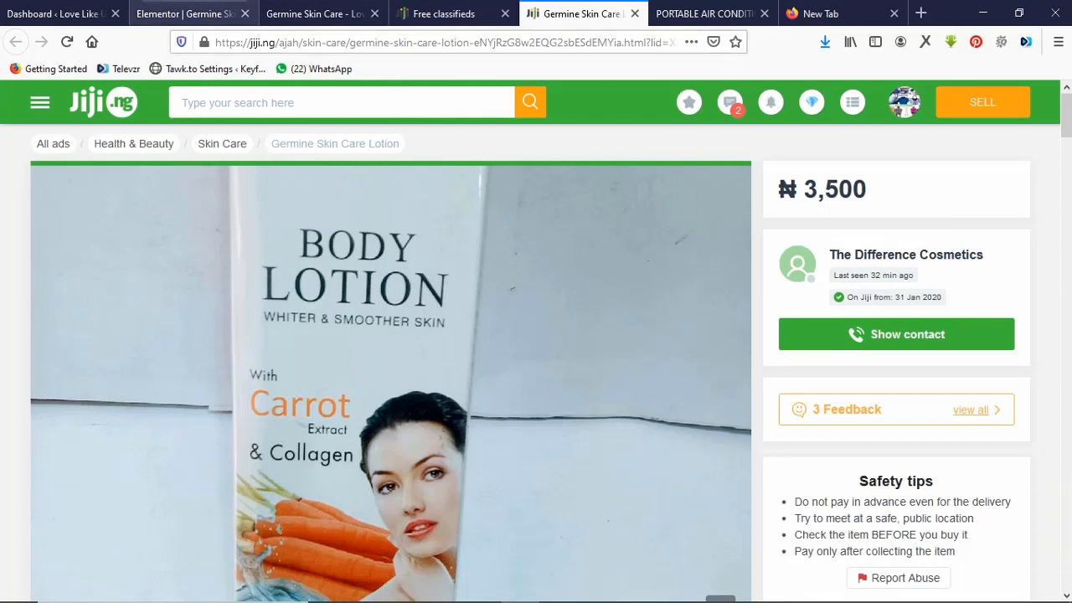
left_click(184, 13)
left_click(314, 14)
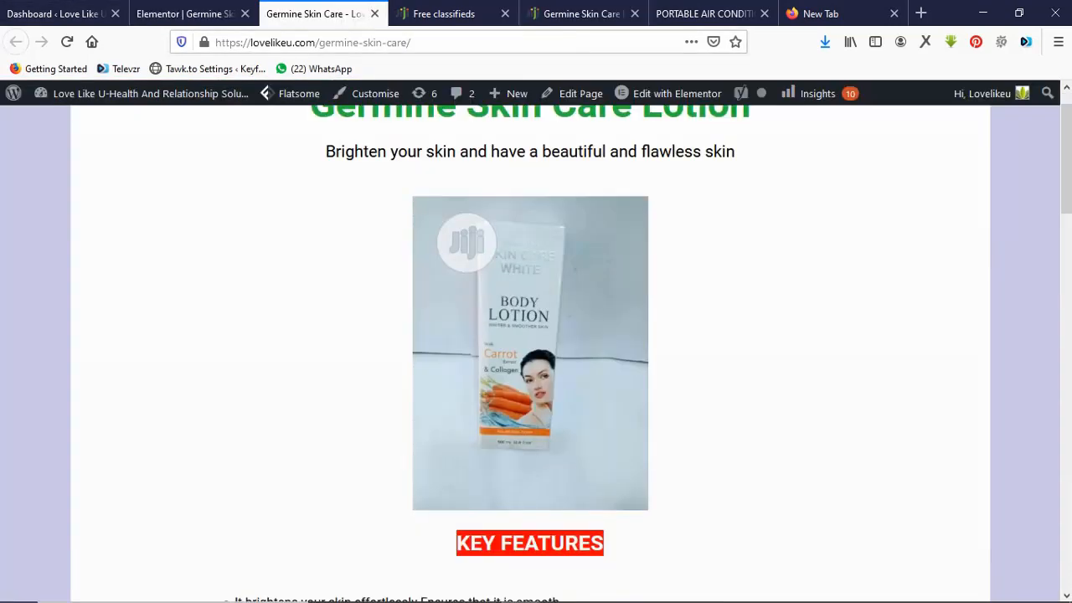
left_click(315, 42)
left_click_drag(315, 42, 215, 42)
key("ctrl+c")
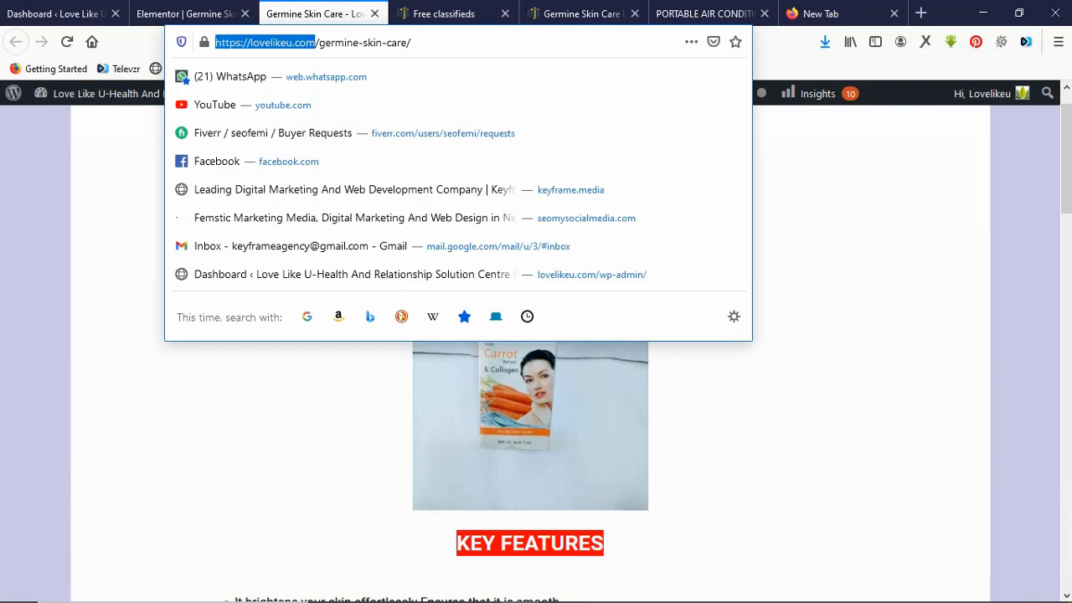
left_click(185, 14)
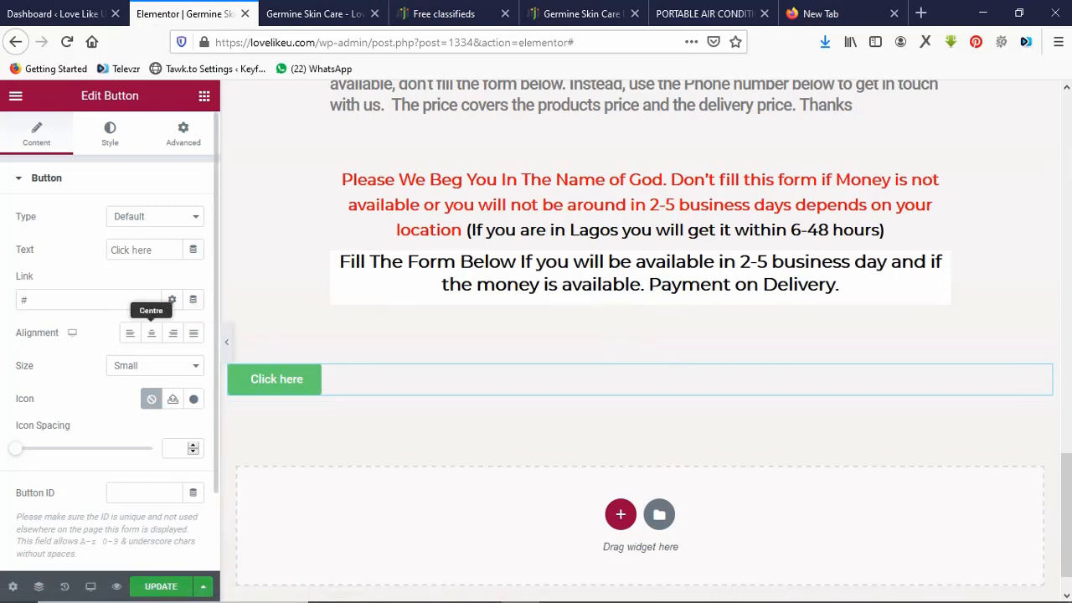
left_click(152, 333)
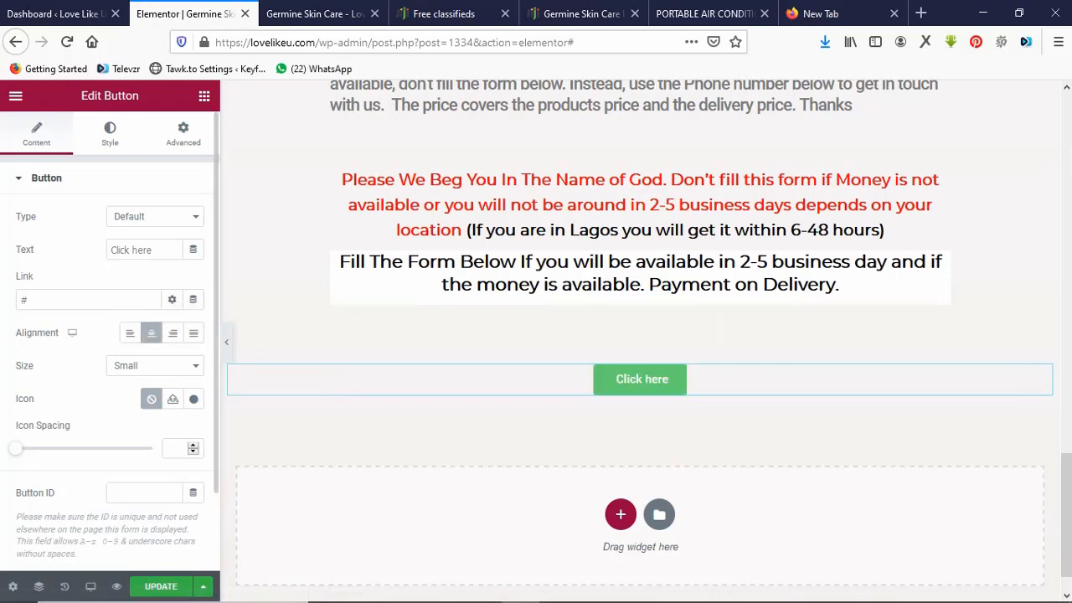
double_click(60, 300)
key("ctrl+v")
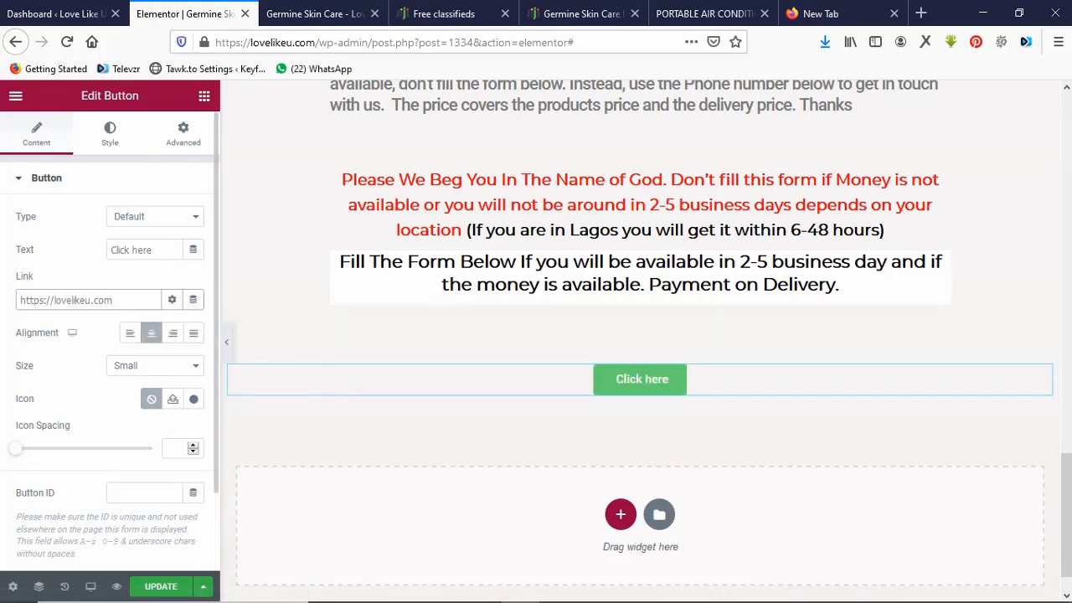
left_click(157, 250)
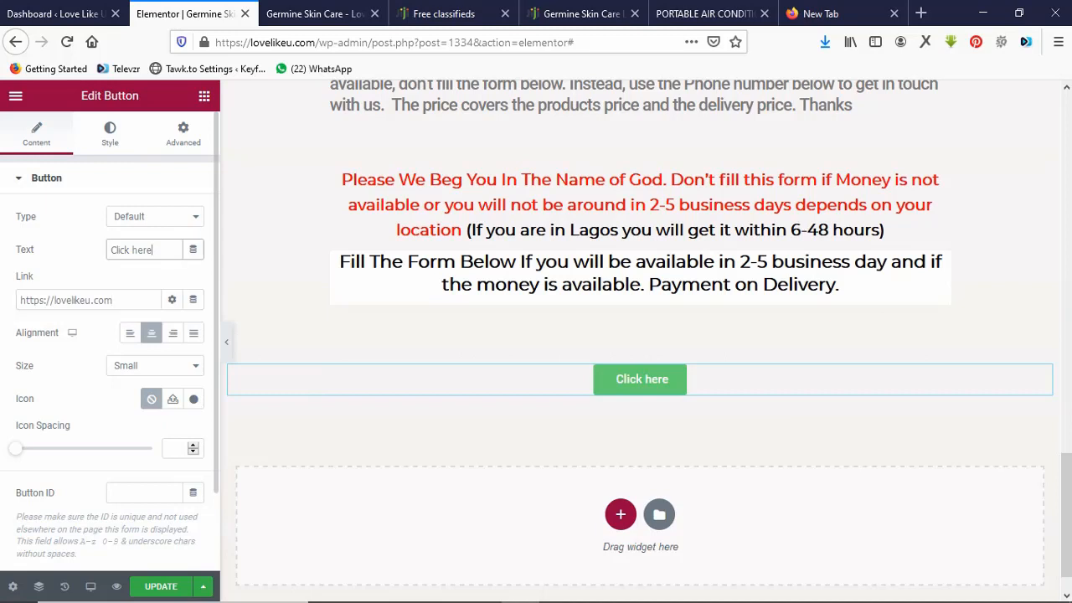
key("ctrl+a")
type("Chat ")
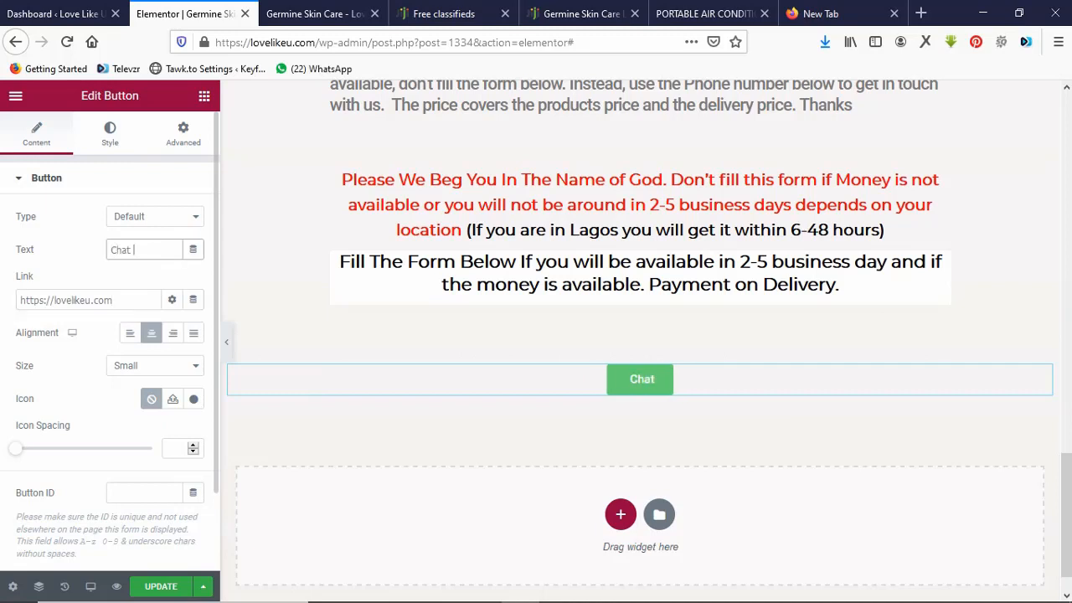
type("us o")
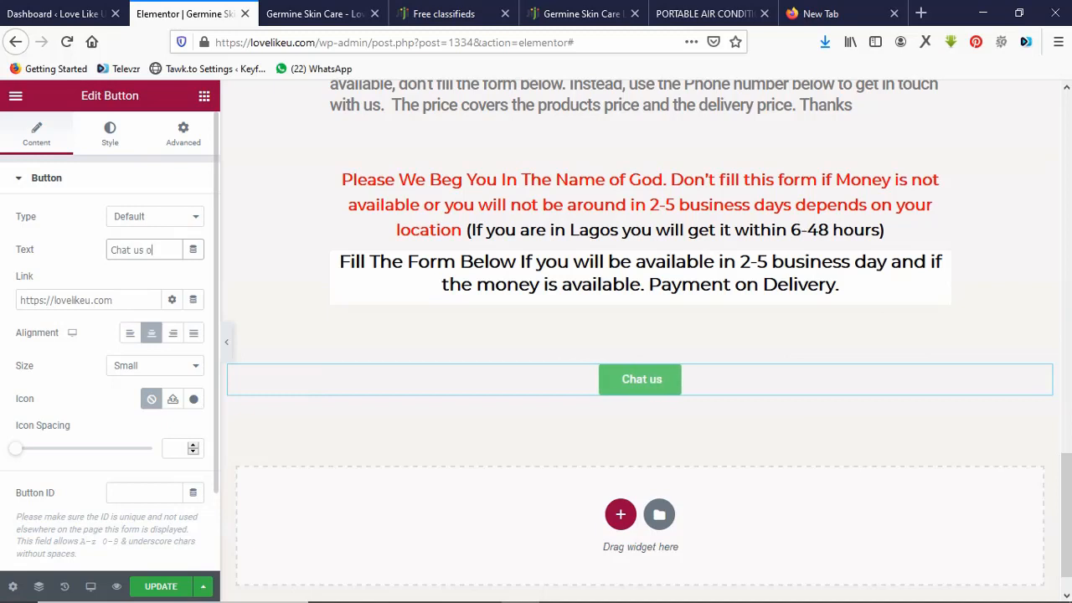
type("n Whatsapp")
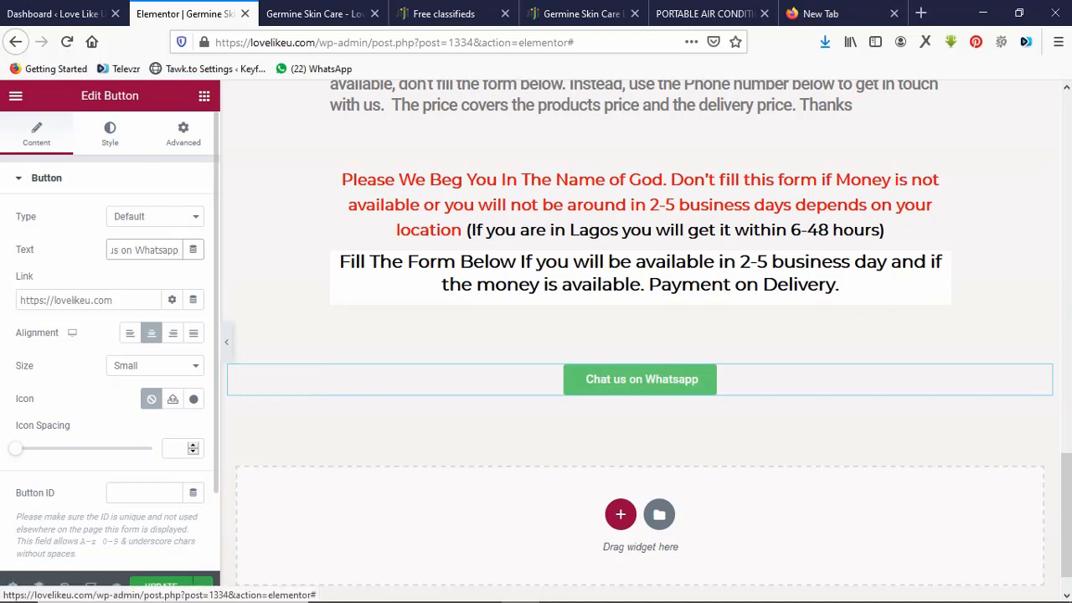
left_click(110, 134)
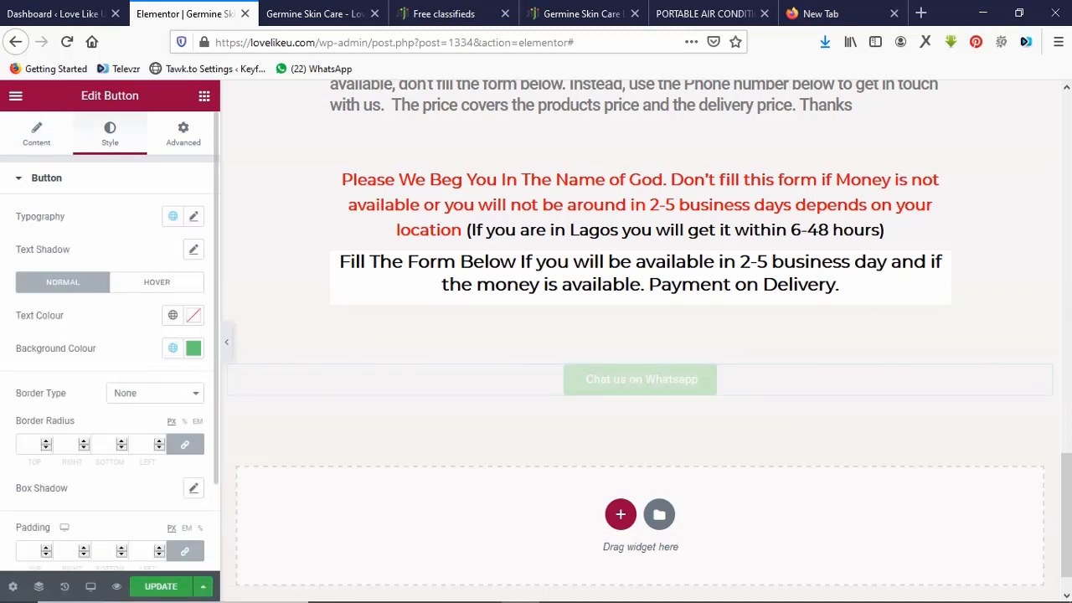
Give the button a dark green #1F6528 background and a 66 px typography size.
left_click(193, 347)
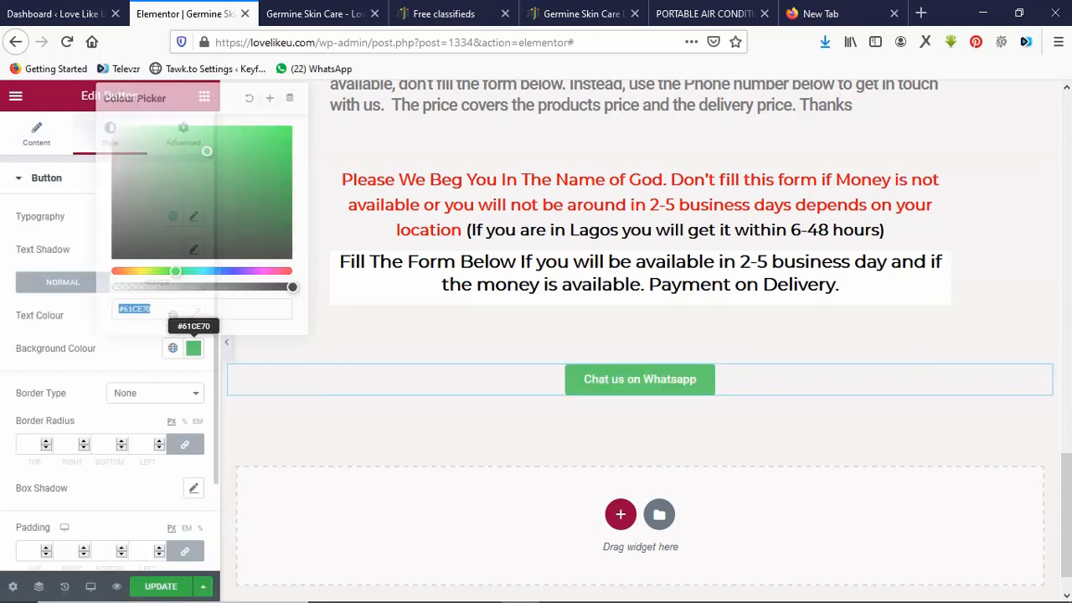
left_click(236, 206)
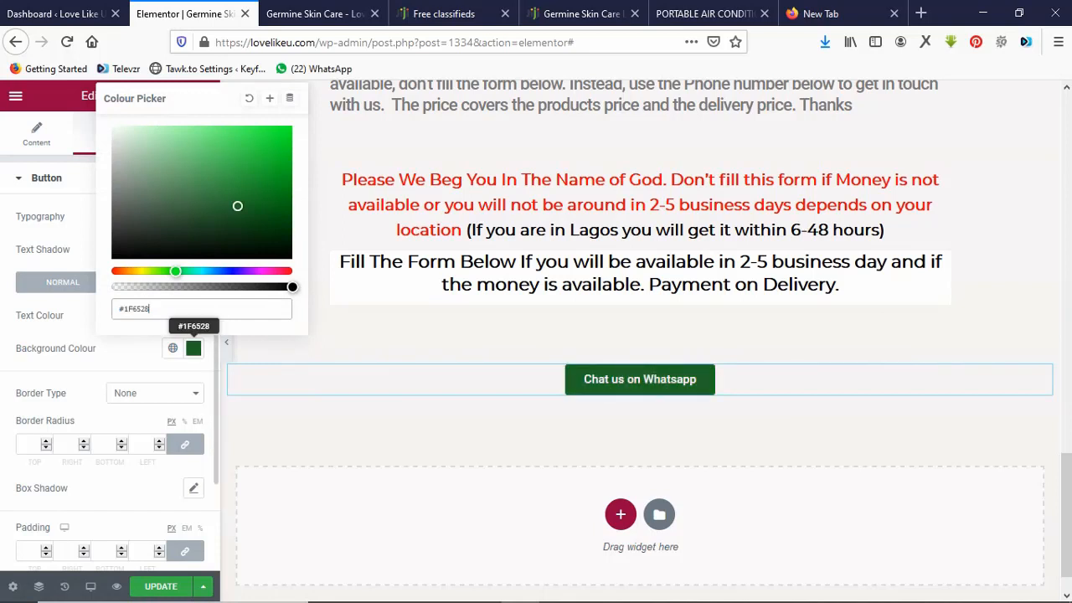
left_click(193, 348)
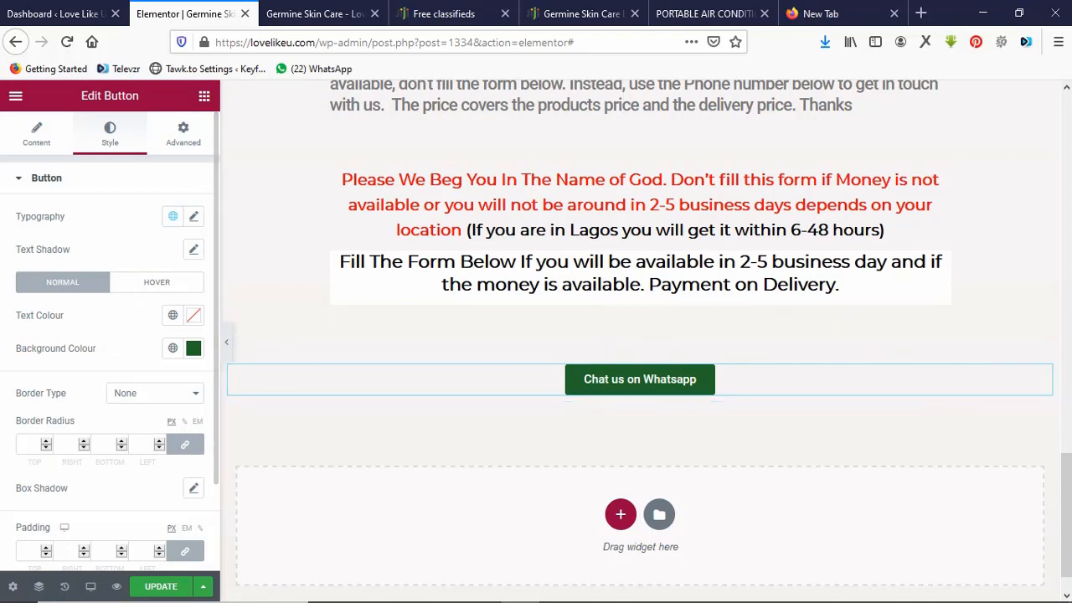
left_click(194, 217)
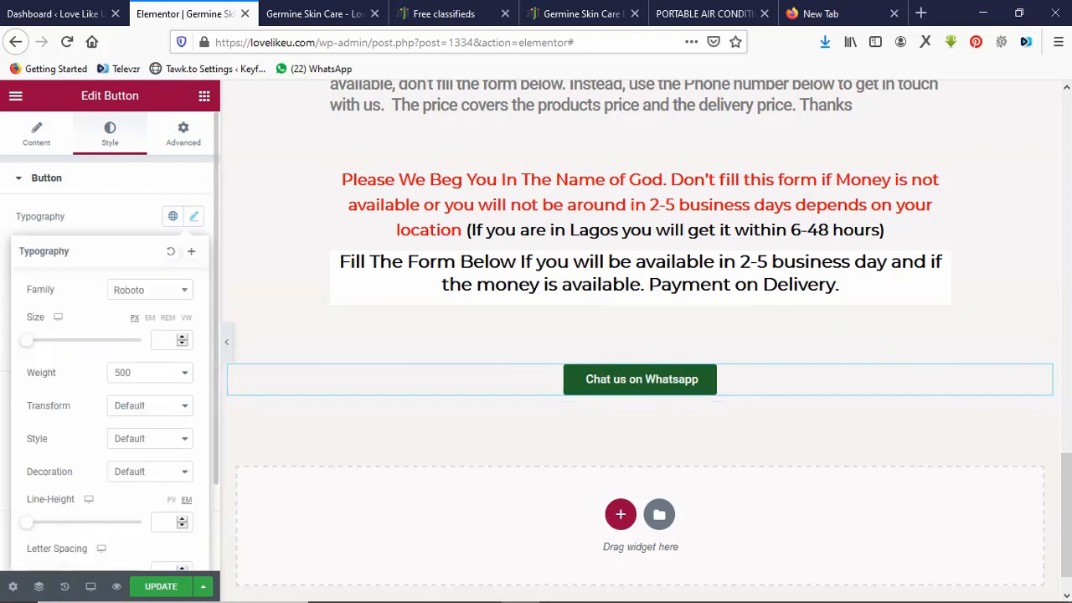
left_click_drag(27, 340, 63, 340)
Add a single-column section with a text block below the WhatsApp button.
left_click(624, 471)
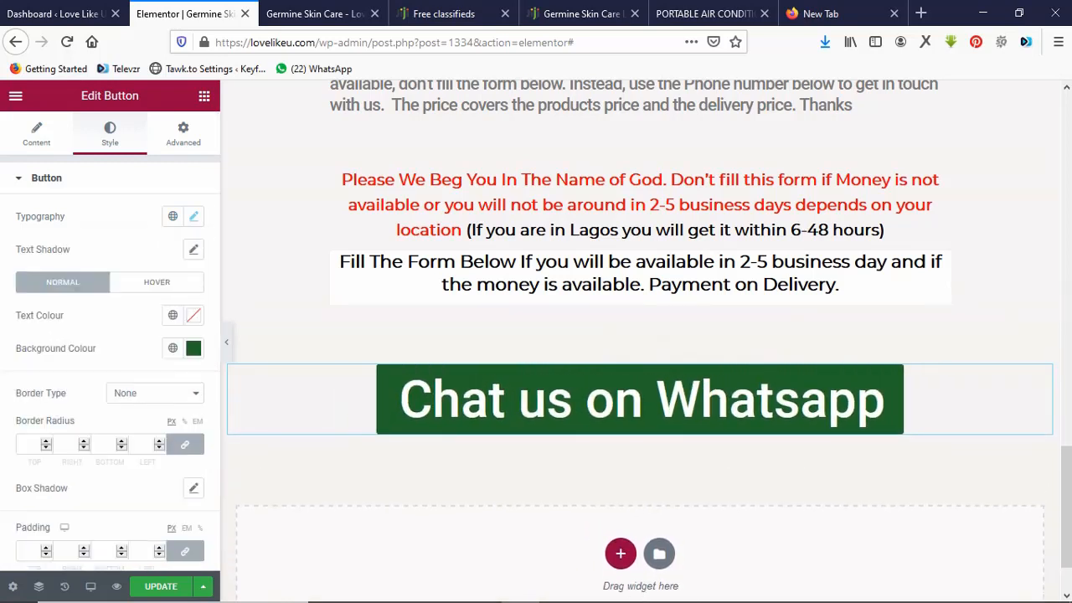
left_click(620, 553)
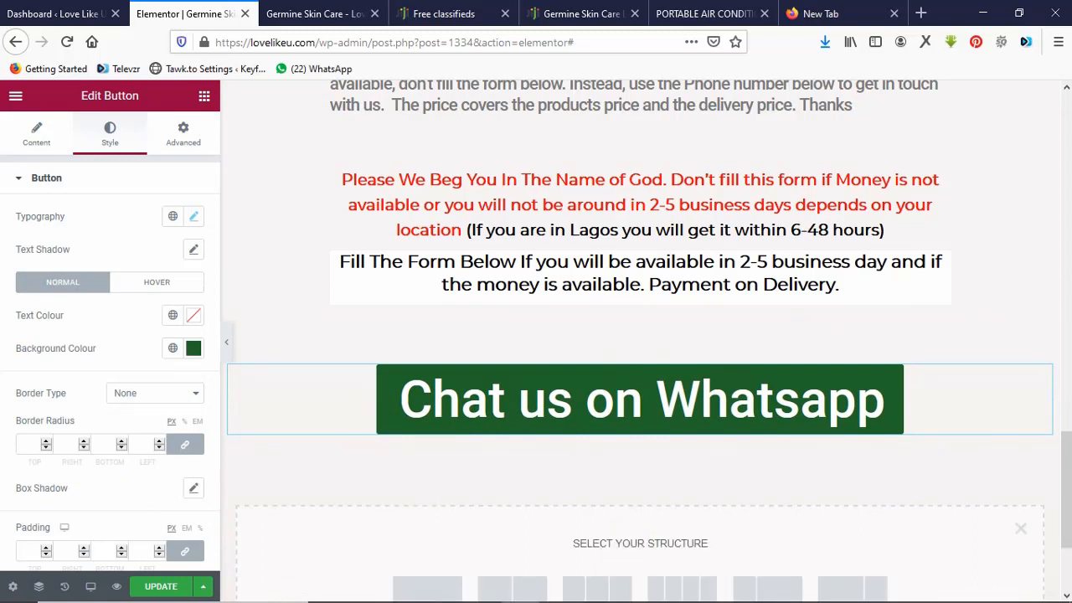
left_click(427, 589)
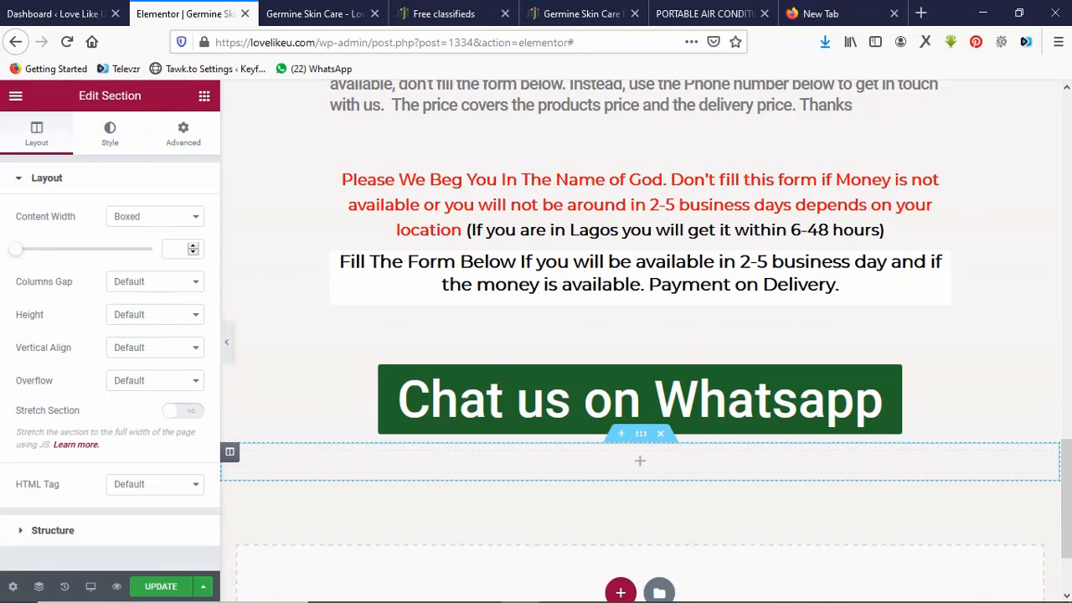
left_click(640, 460)
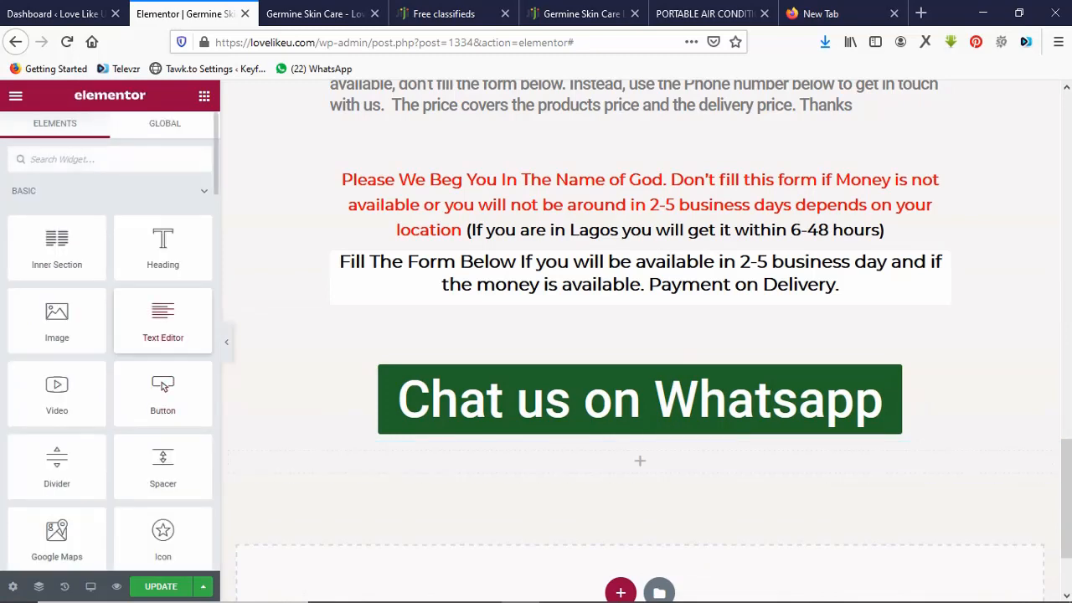
left_click_drag(162, 318, 305, 456)
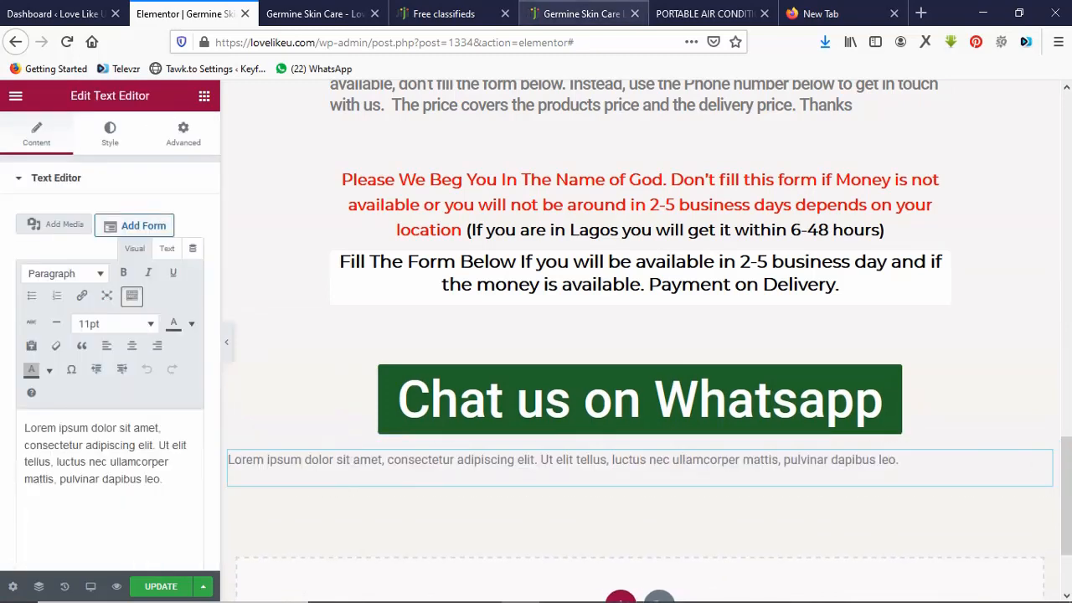
Copy the customer care contact text from the air conditioner page into the new text block.
left_click(703, 13)
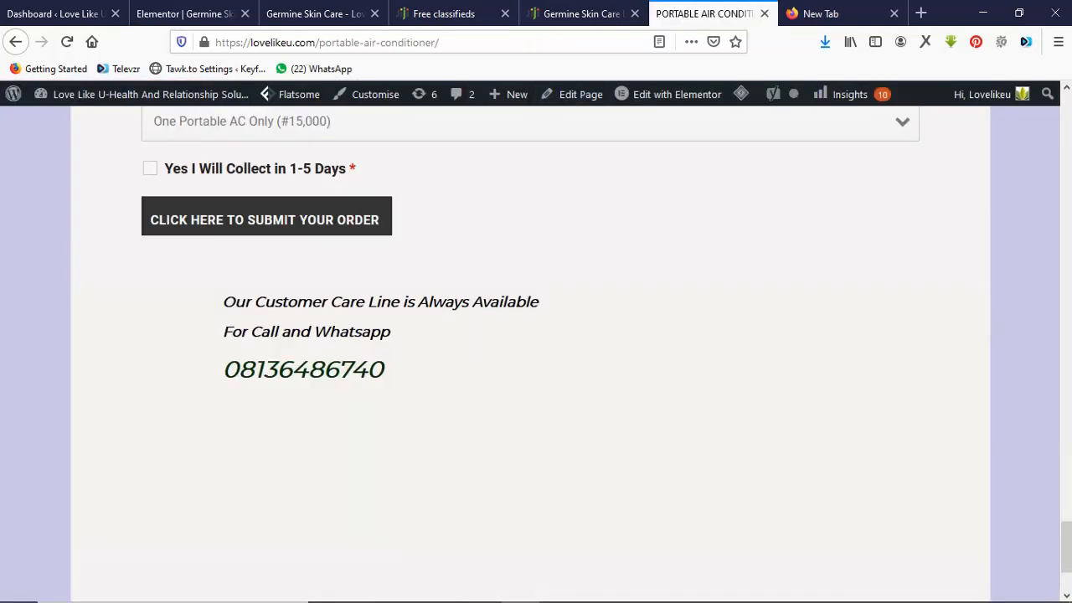
left_click_drag(234, 301, 383, 369)
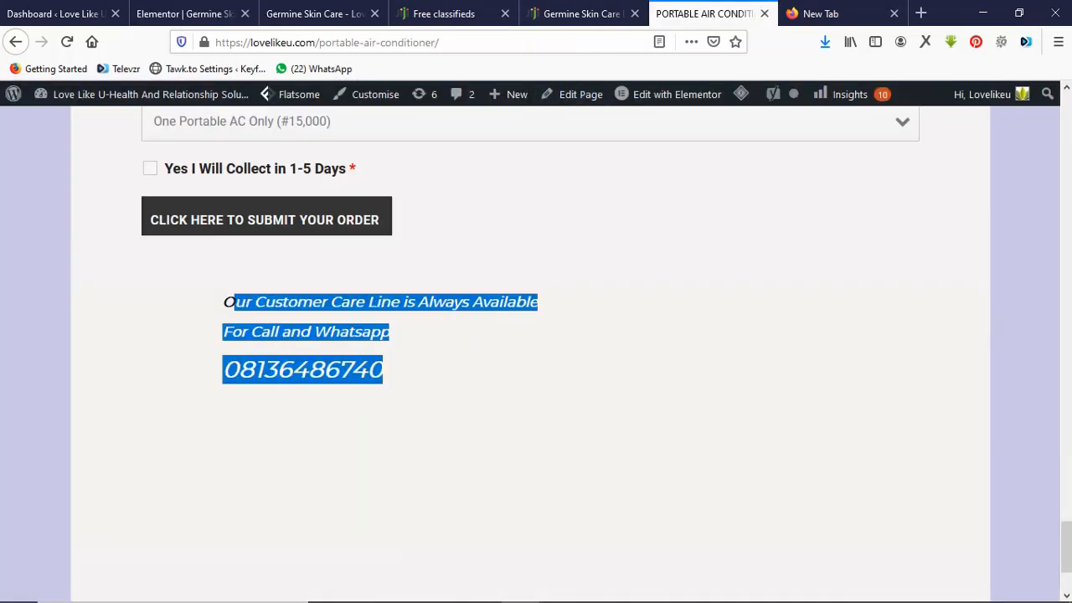
left_click_drag(235, 302, 223, 302)
key("ctrl+c")
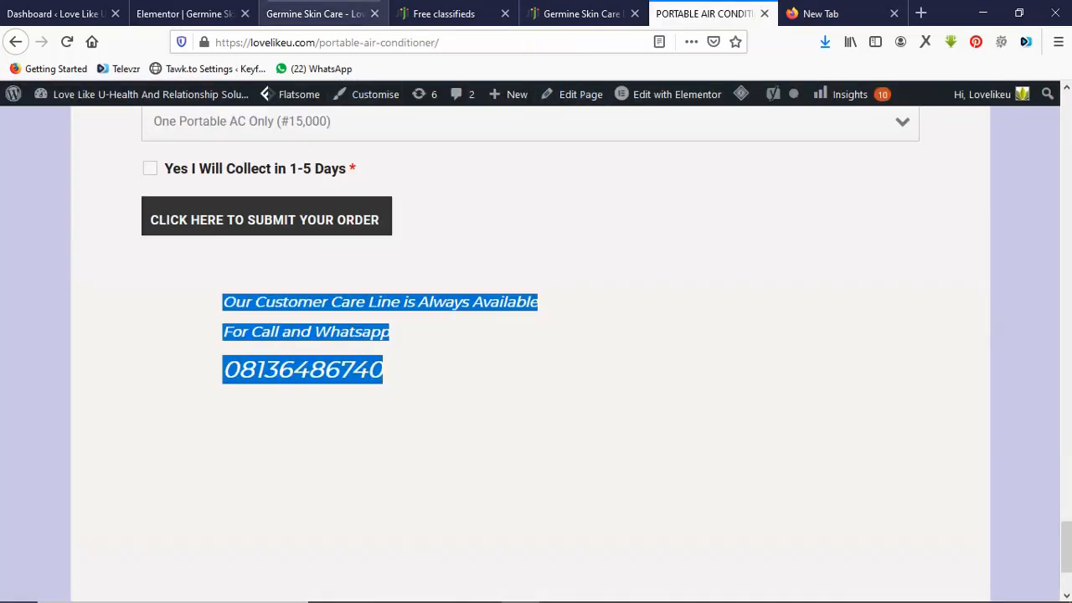
left_click(191, 13)
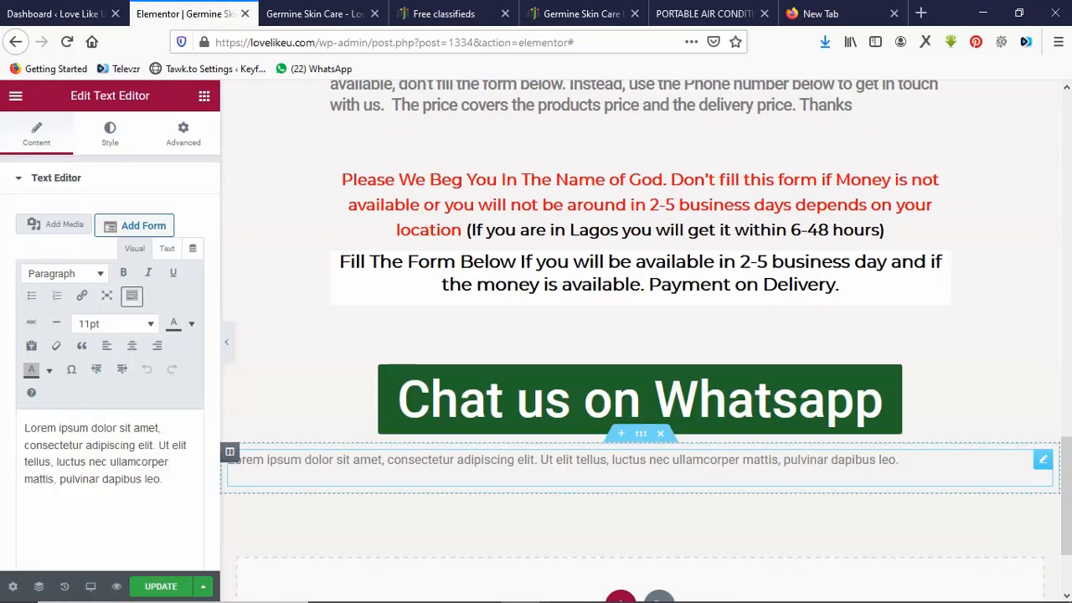
key("ctrl+a")
key("ctrl+v")
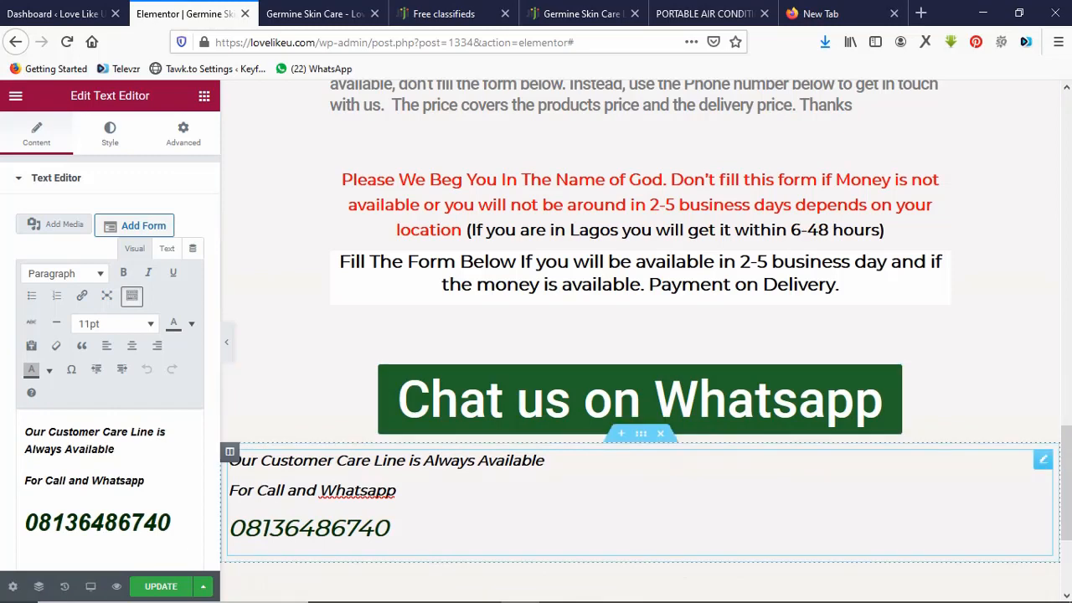
Set the contact section's boxed content width to 803.
left_click(641, 434)
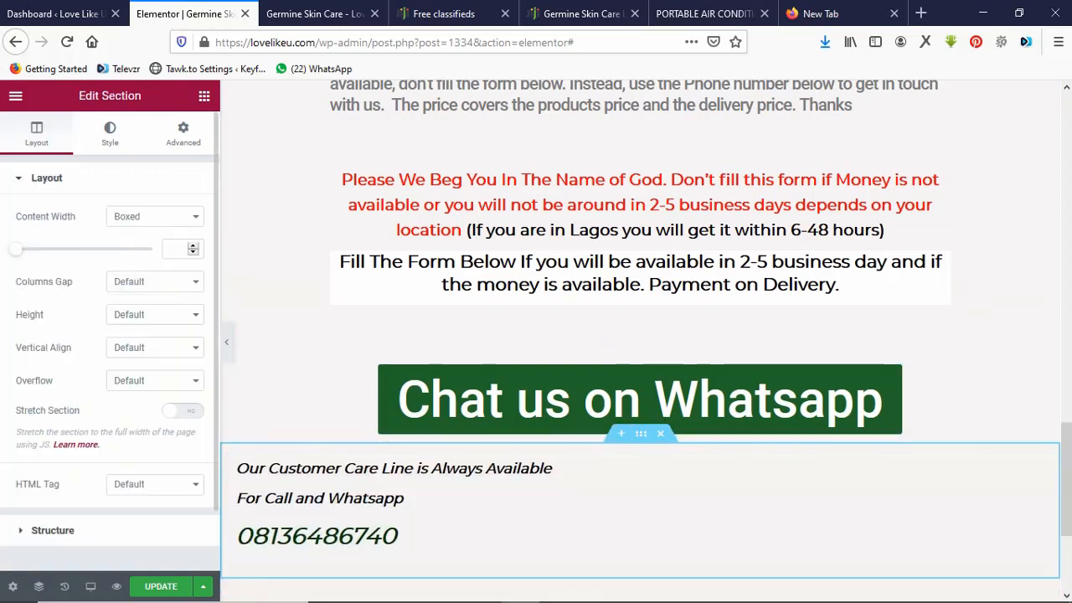
left_click_drag(15, 249, 52, 249)
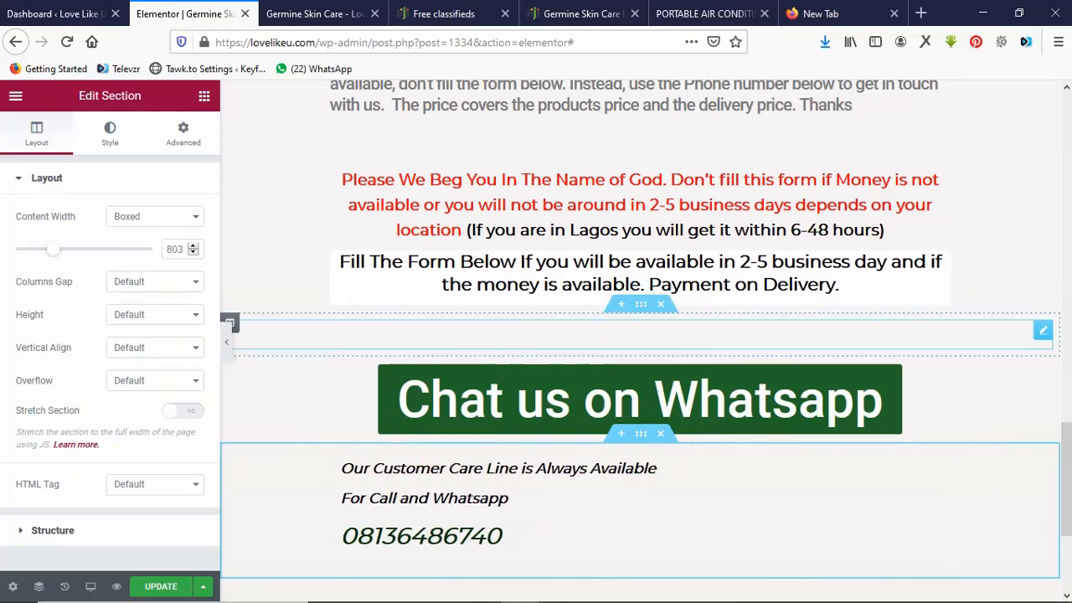
mouse_move(597, 597)
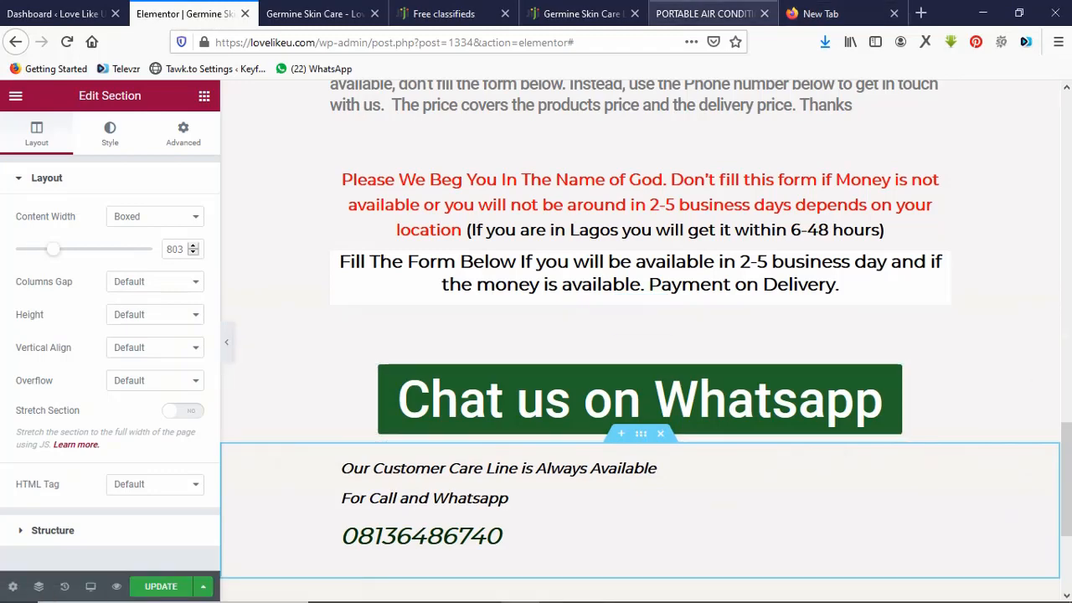
left_click(703, 14)
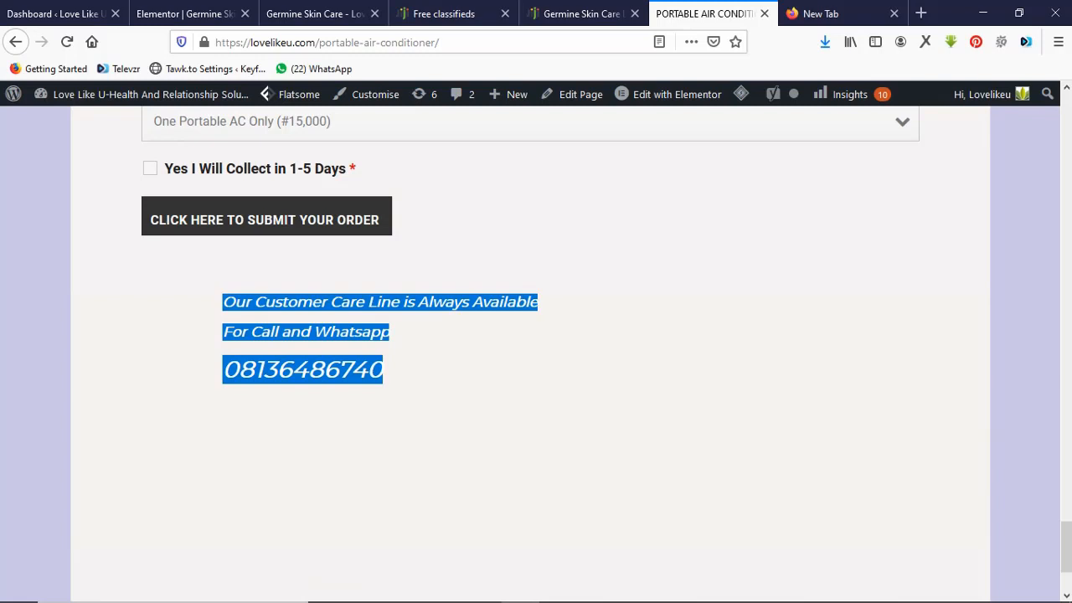
Select the disclaimer and copyright lines at the bottom of the air conditioner page.
scroll(536, 335, "down", 2)
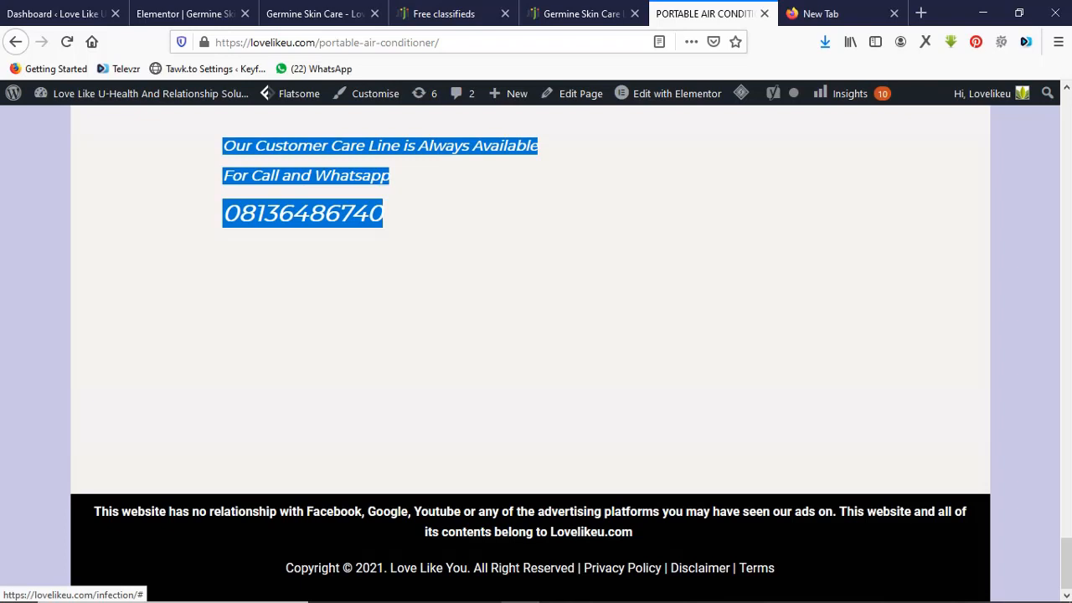
left_click_drag(775, 568, 94, 511)
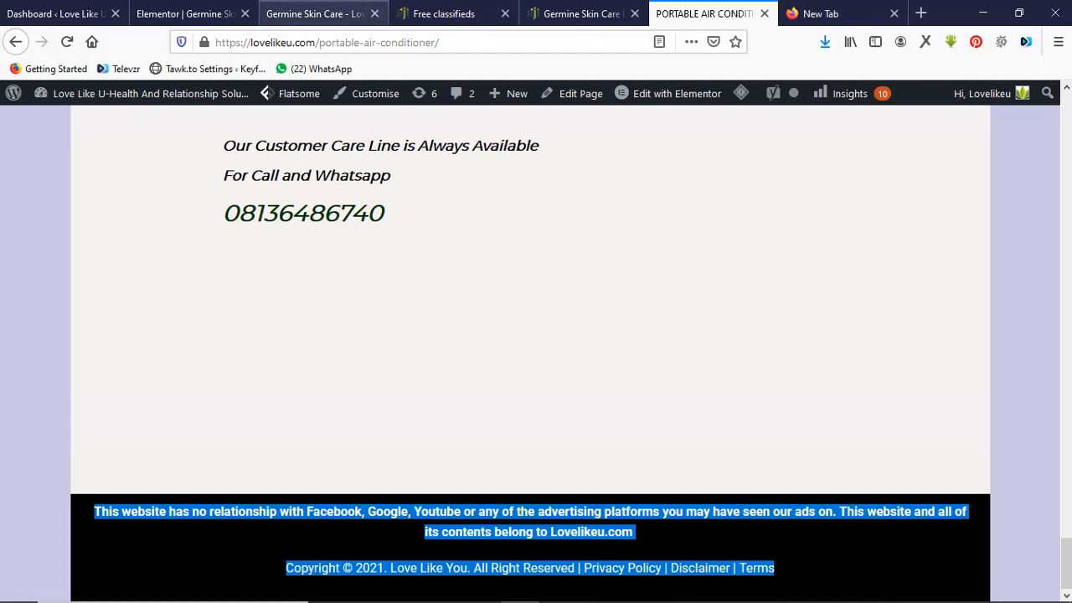
left_click(184, 13)
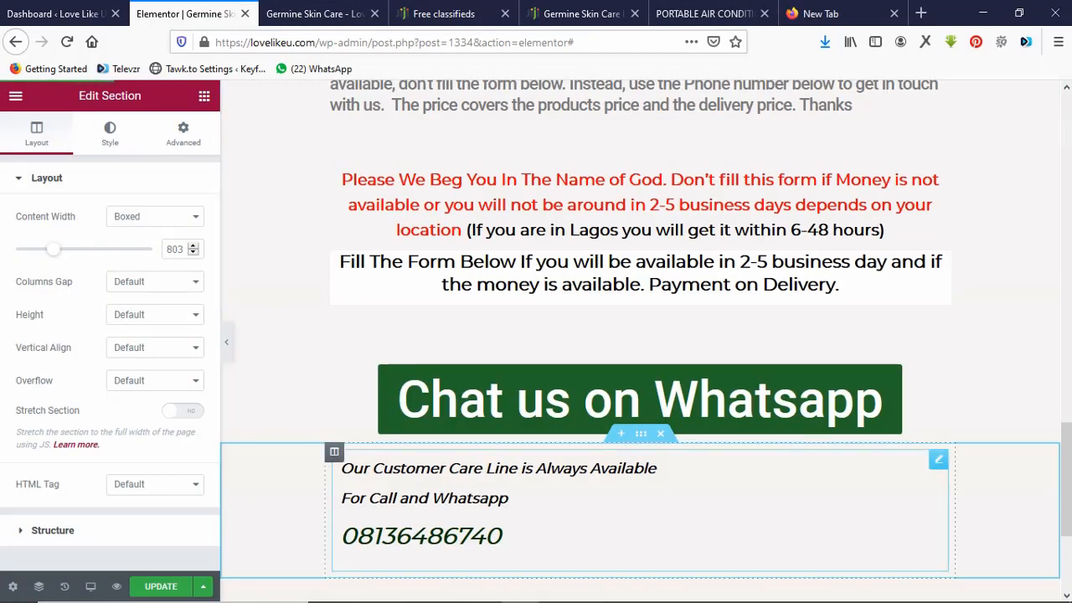
Add a single-column section with a text block below the customer-care block.
scroll(640, 335, "down", 5)
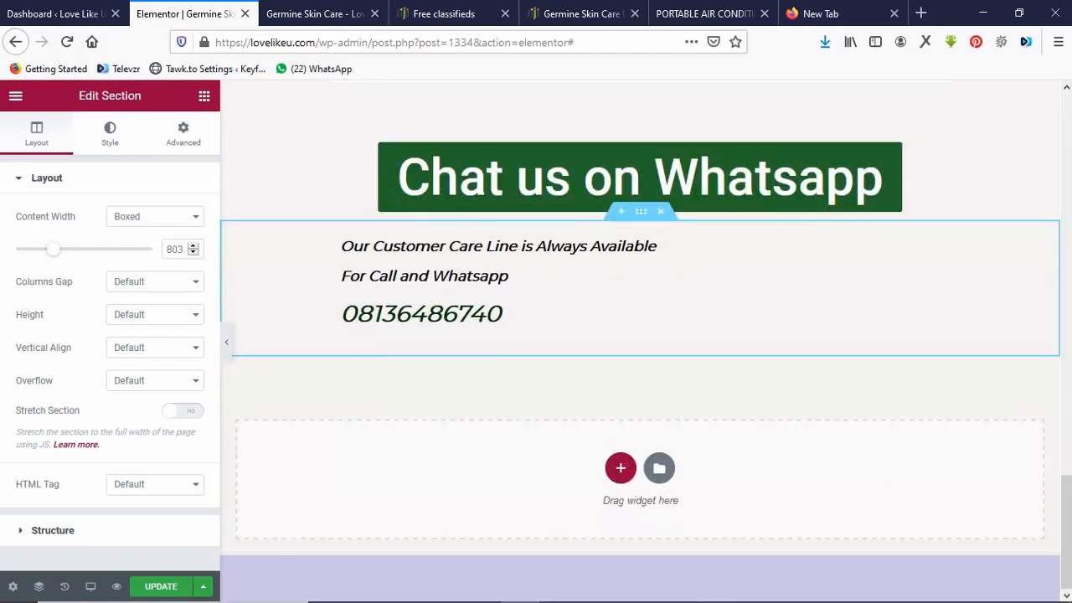
left_click(621, 467)
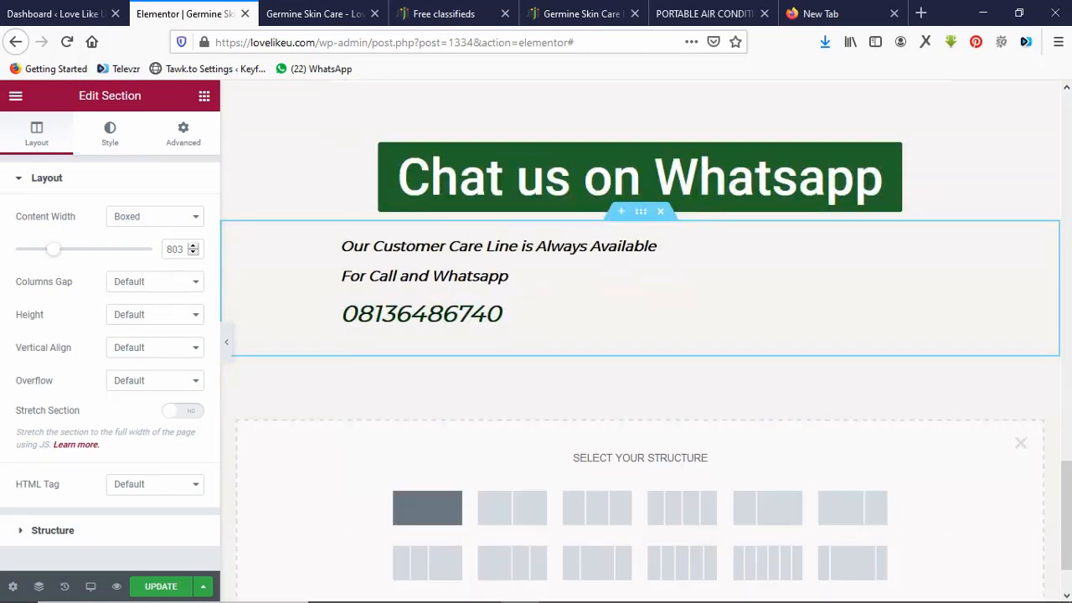
left_click(427, 508)
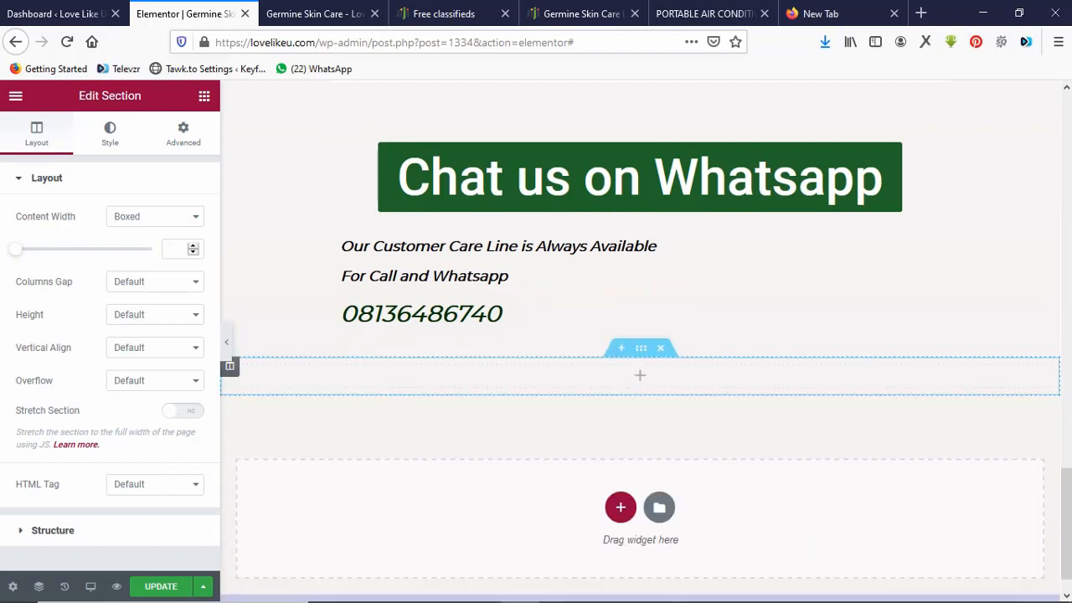
left_click(639, 375)
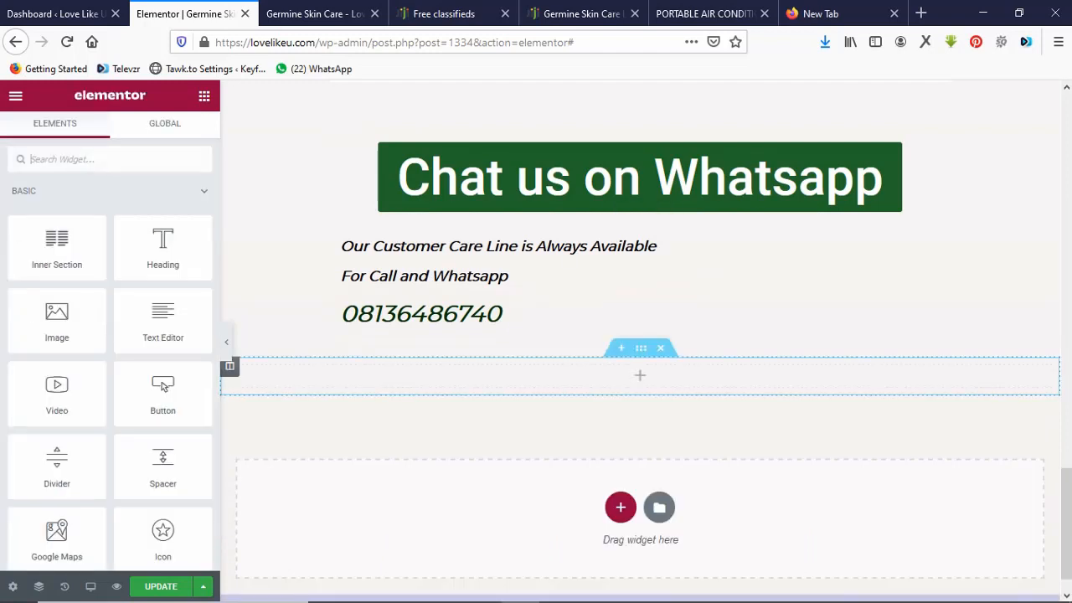
left_click_drag(162, 319, 460, 377)
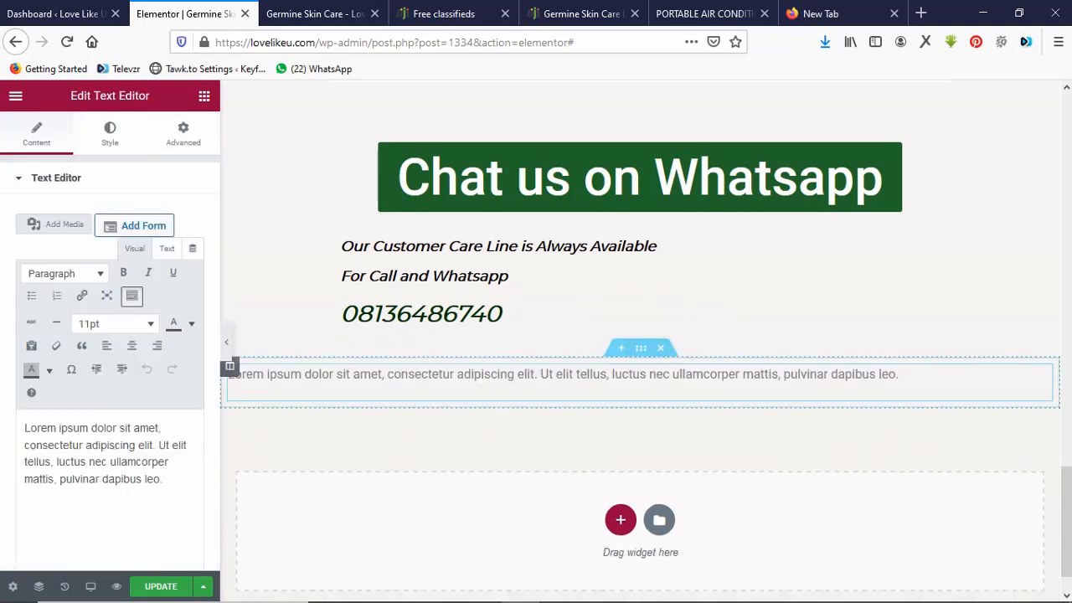
Insert a single-column section with a 267 px spacer above the new text block.
left_click(620, 348)
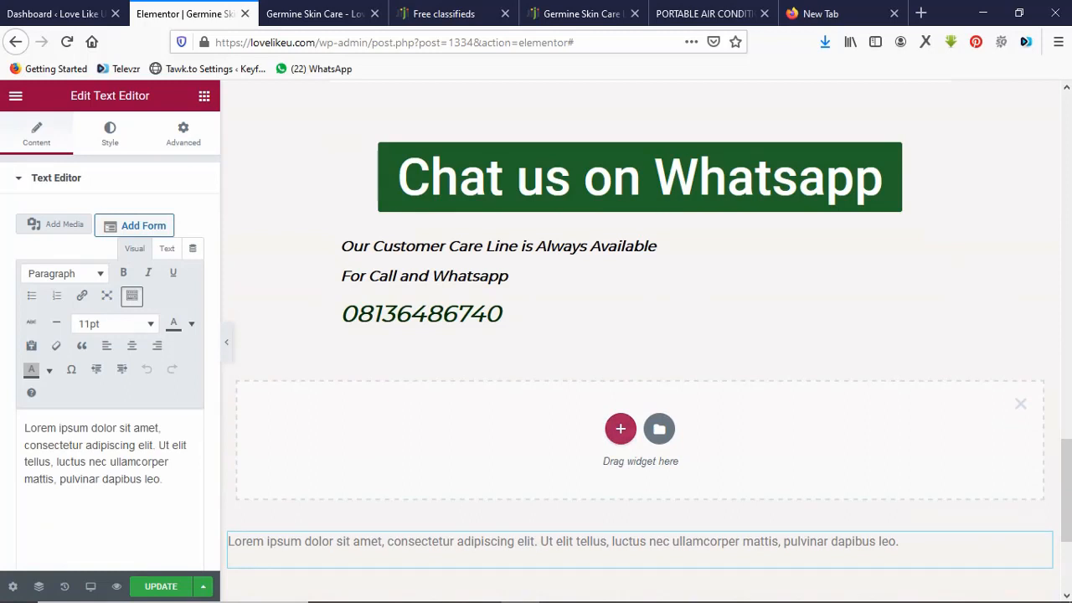
left_click(620, 428)
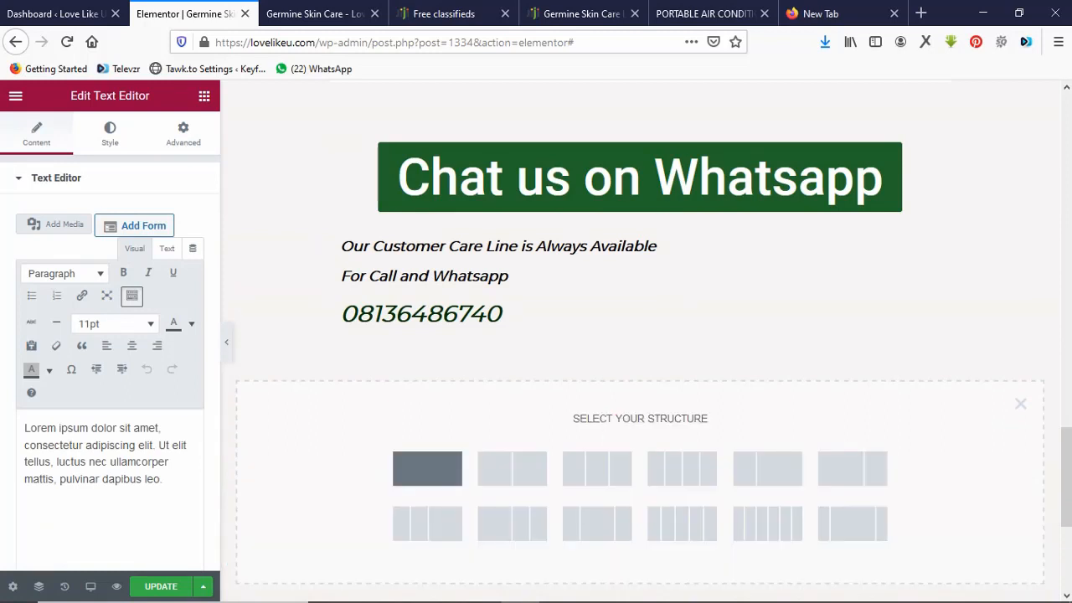
left_click(427, 468)
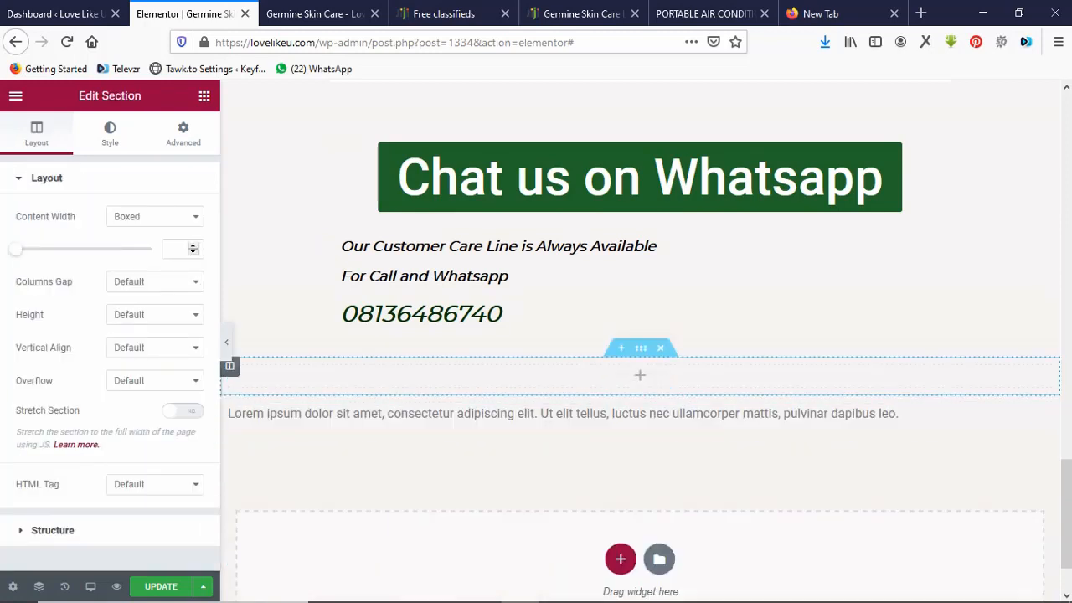
left_click(639, 375)
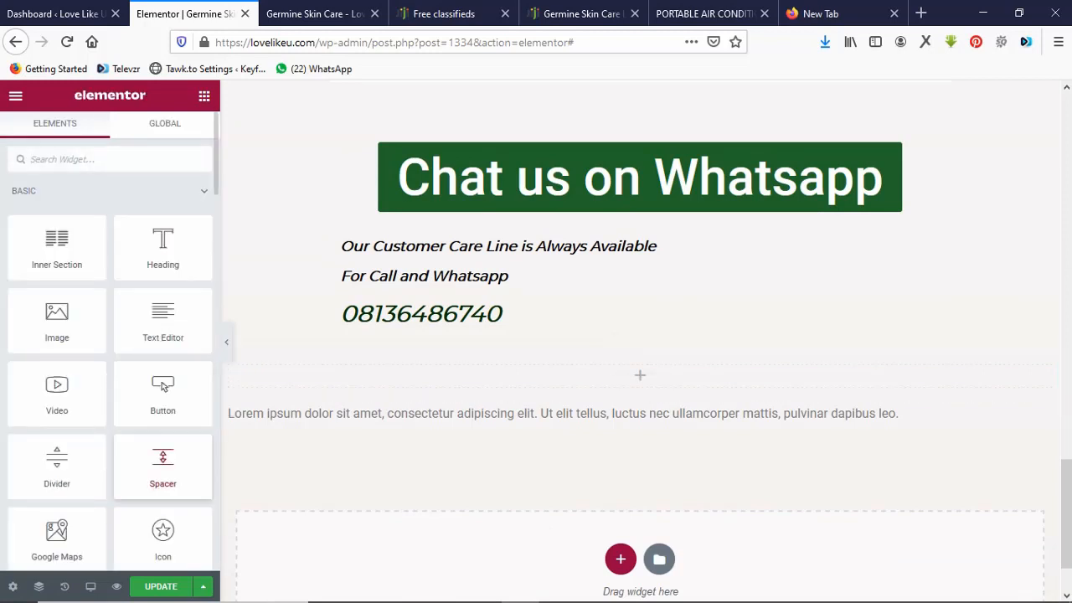
left_click_drag(163, 466, 433, 377)
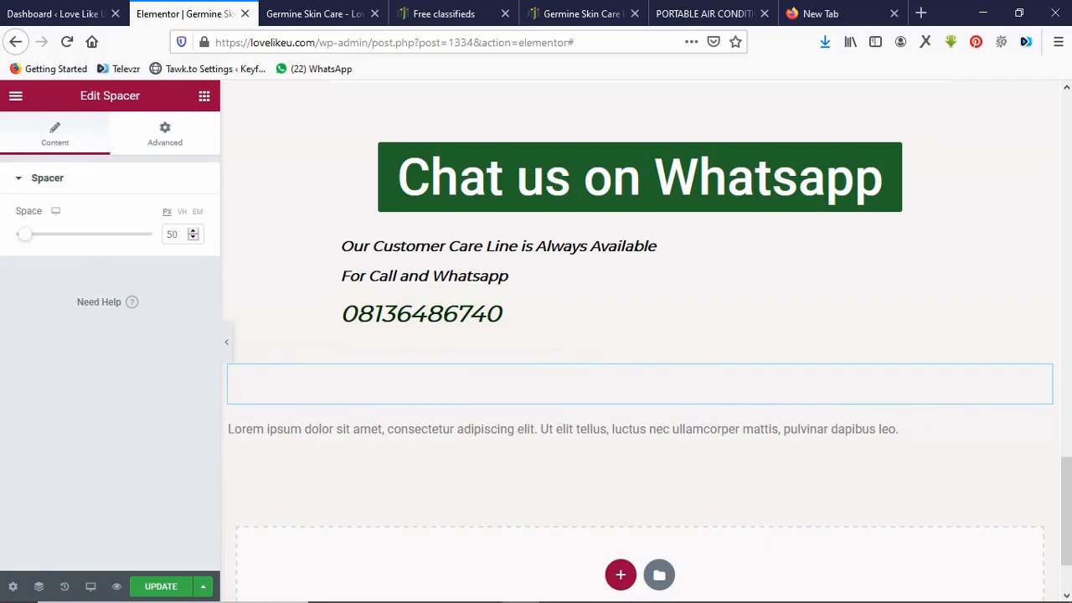
left_click_drag(24, 234, 75, 234)
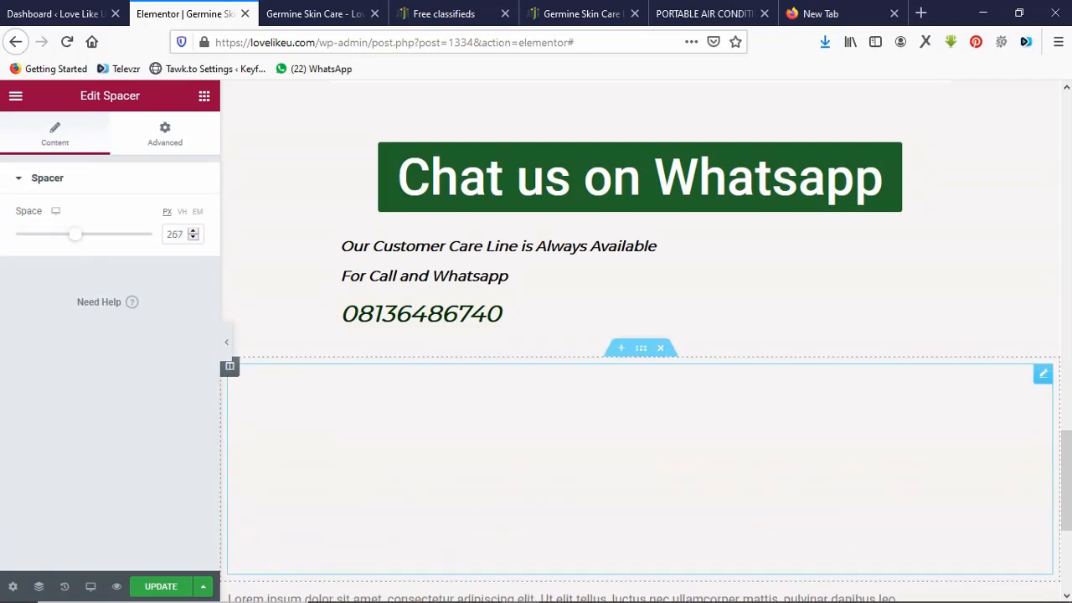
Replace the lorem ipsum placeholder with the copied disclaimer and copyright text.
scroll(640, 335, "down", 3)
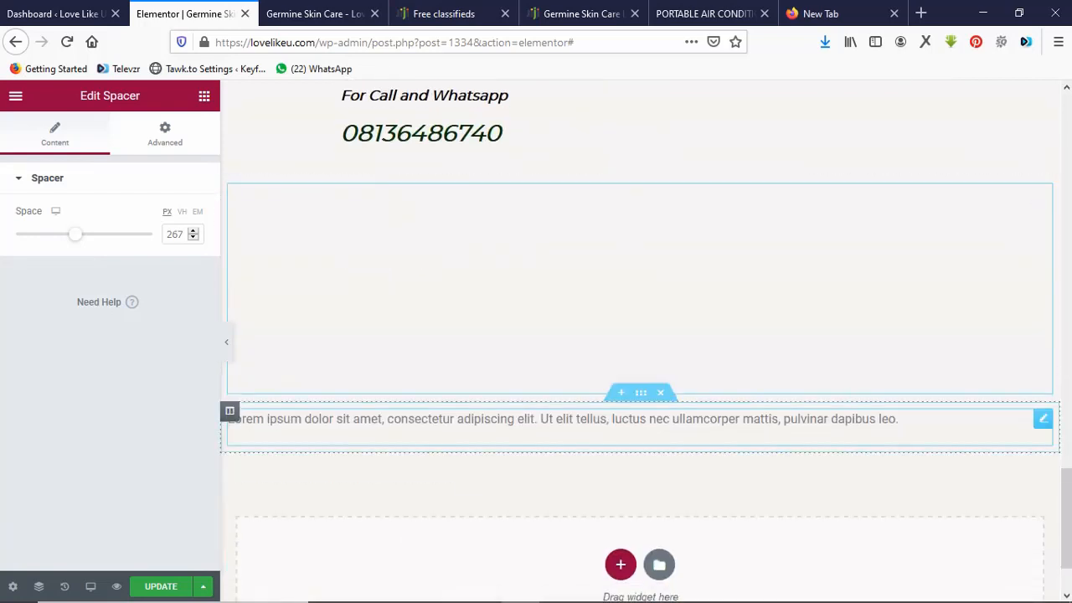
left_click(561, 419)
key("ctrl+a")
key("ctrl+v")
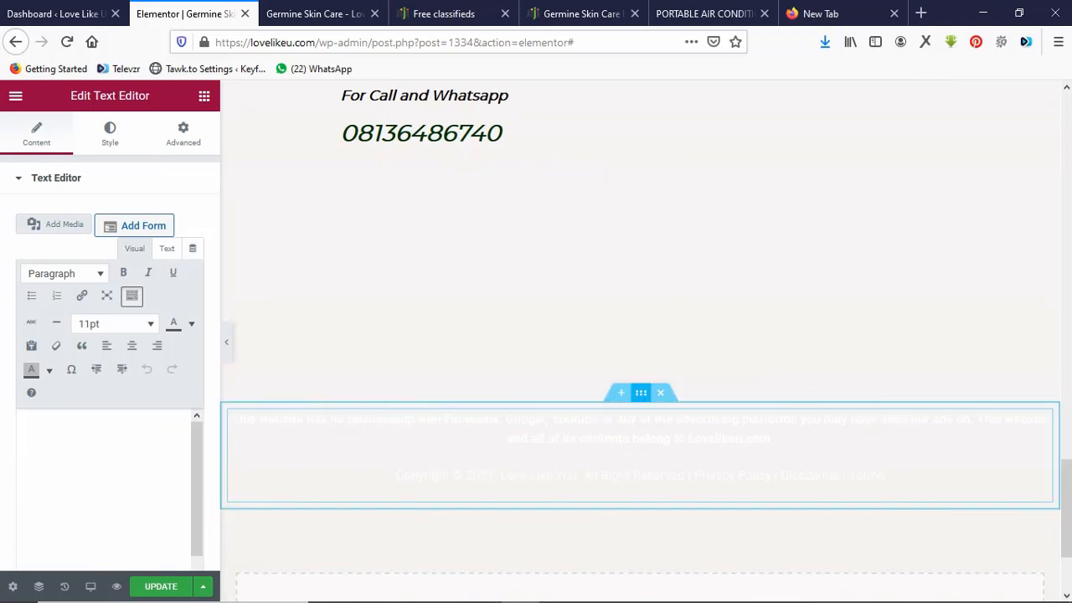
Give the footer section a gradient background type.
left_click(641, 392)
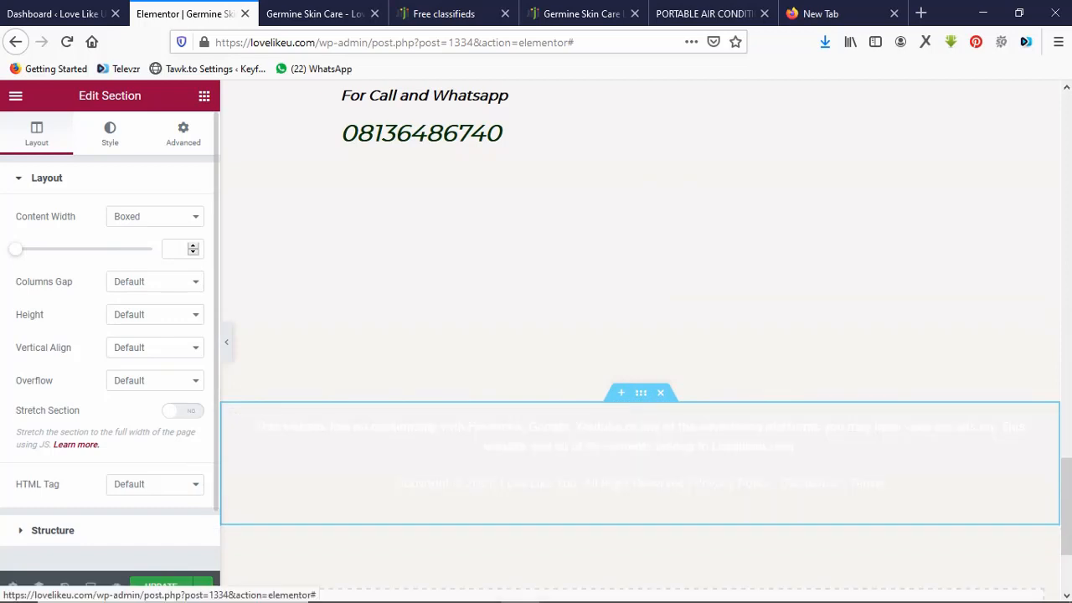
left_click(110, 132)
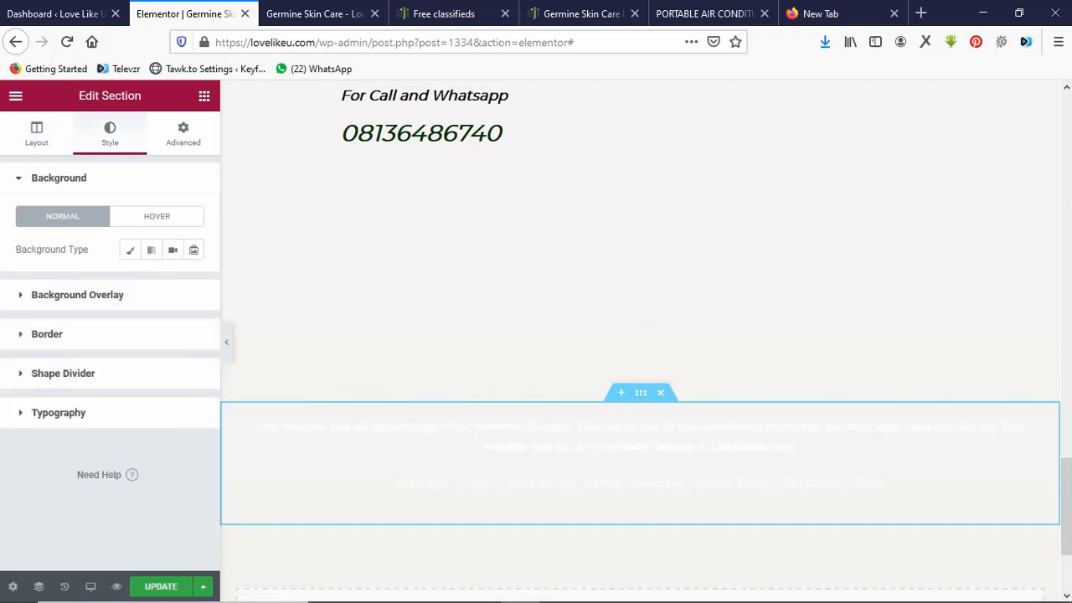
left_click(183, 132)
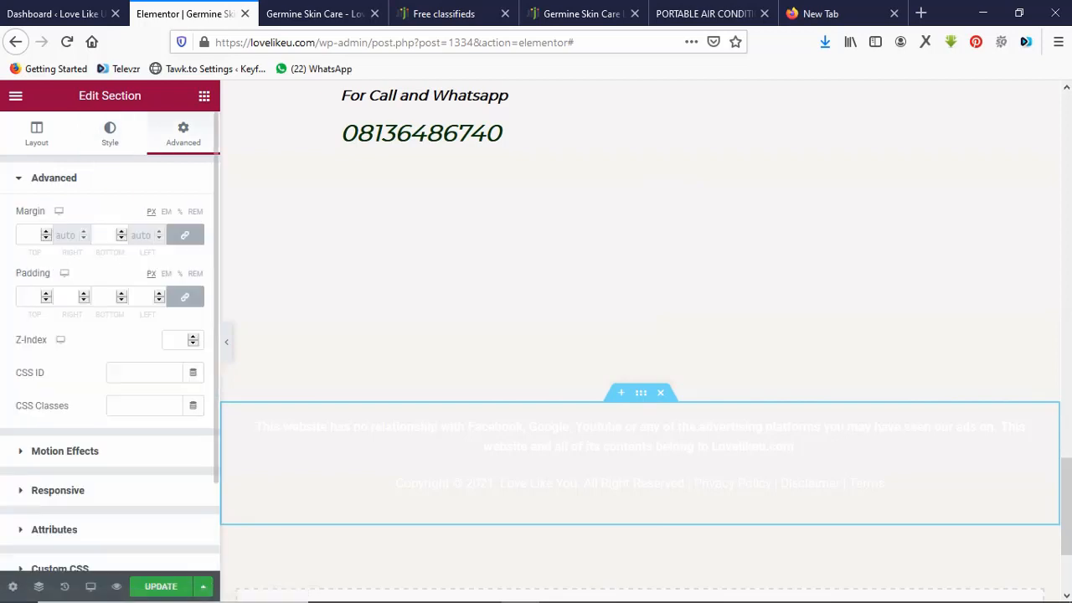
left_click(109, 132)
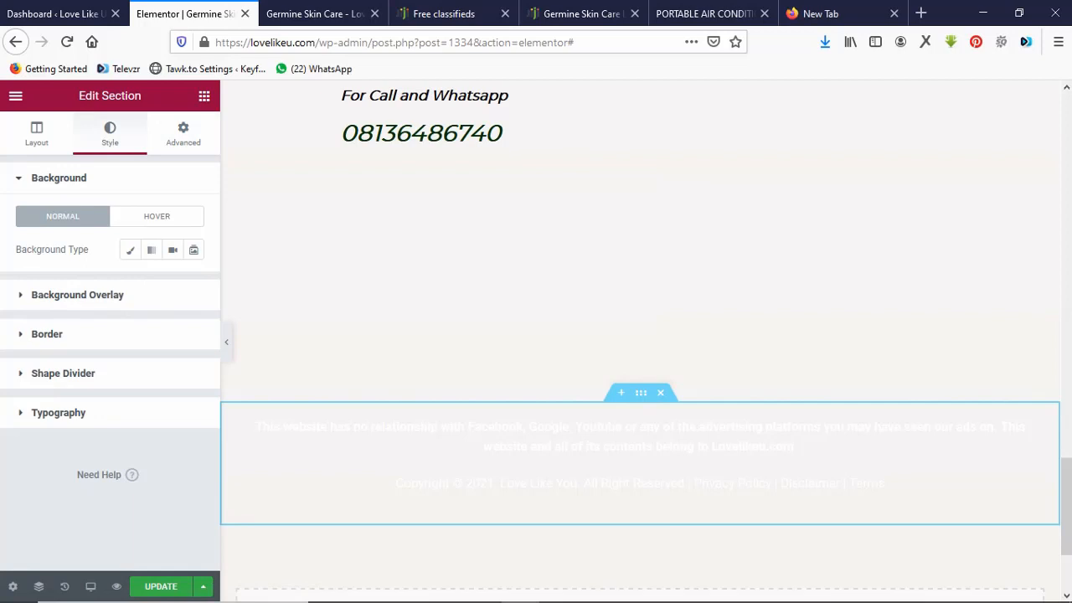
left_click(150, 249)
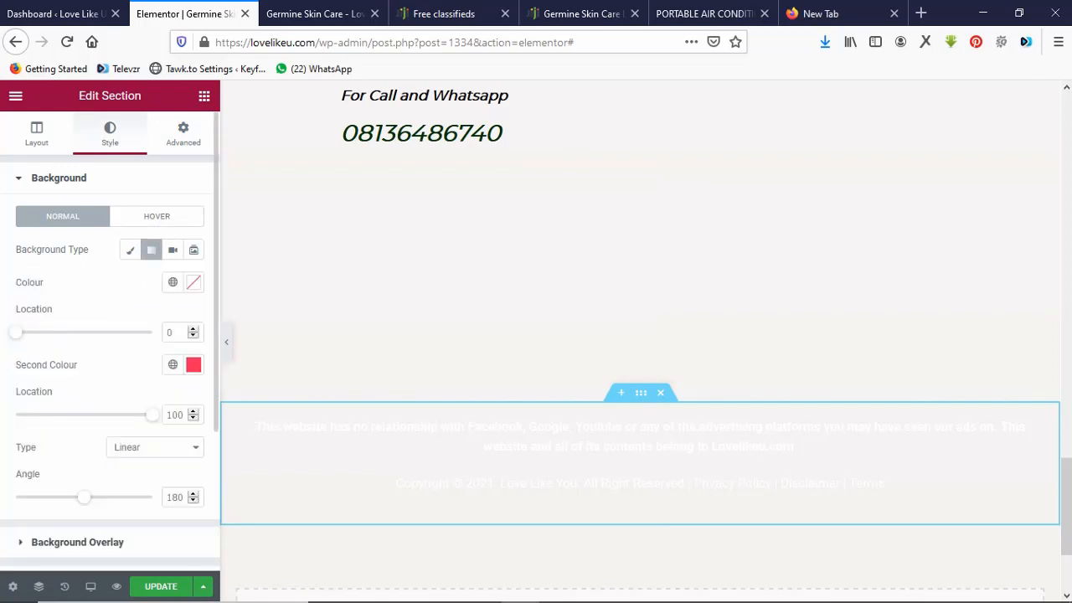
Set both gradient colours to near-black (#030303, #050505) and update the page.
left_click(193, 282)
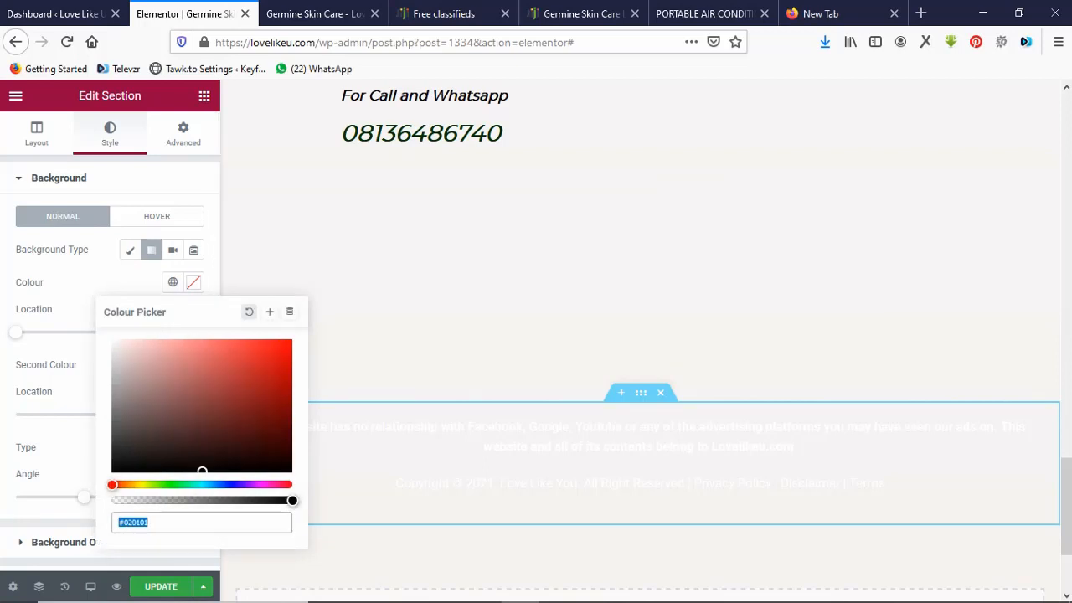
left_click(115, 470)
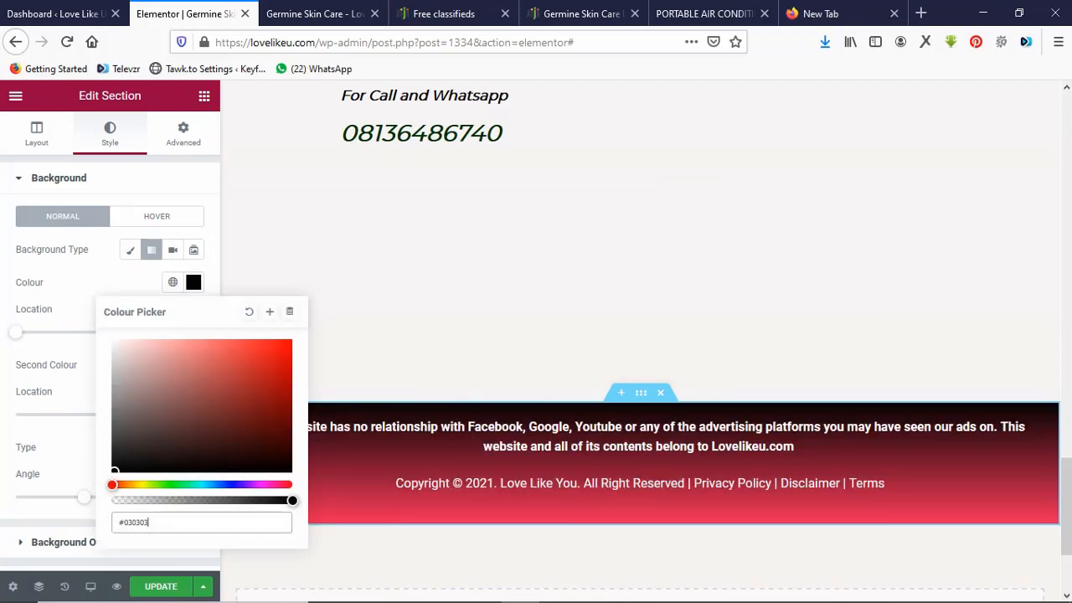
left_click(193, 282)
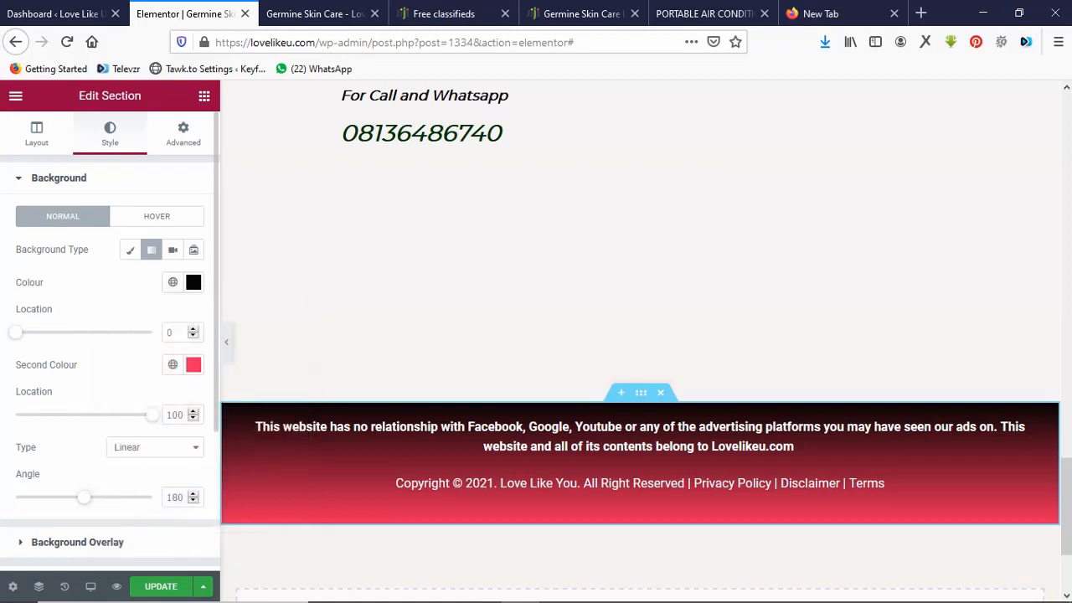
left_click(193, 364)
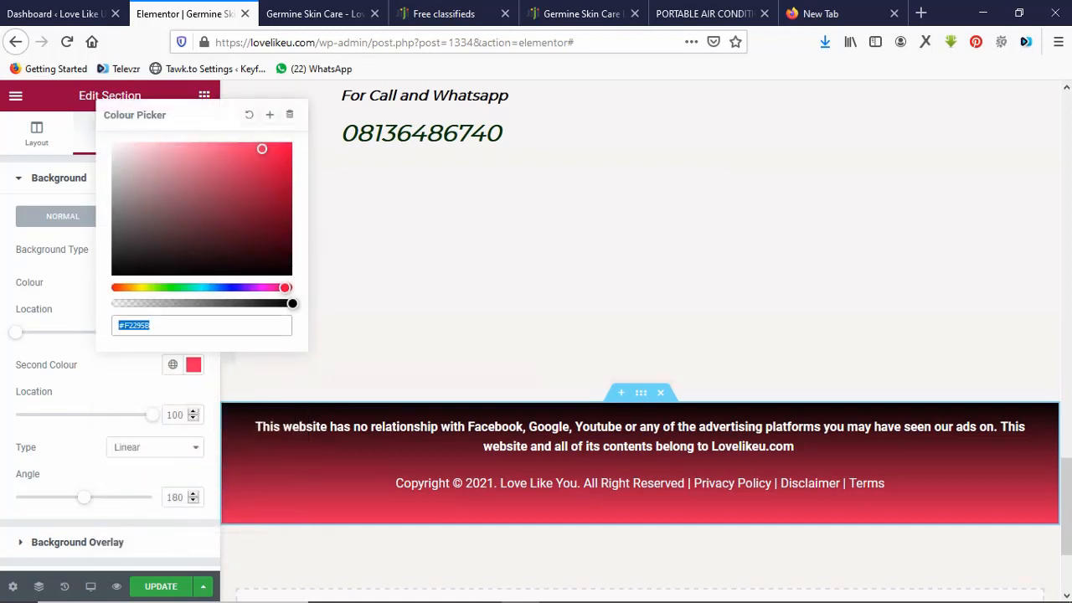
left_click(115, 272)
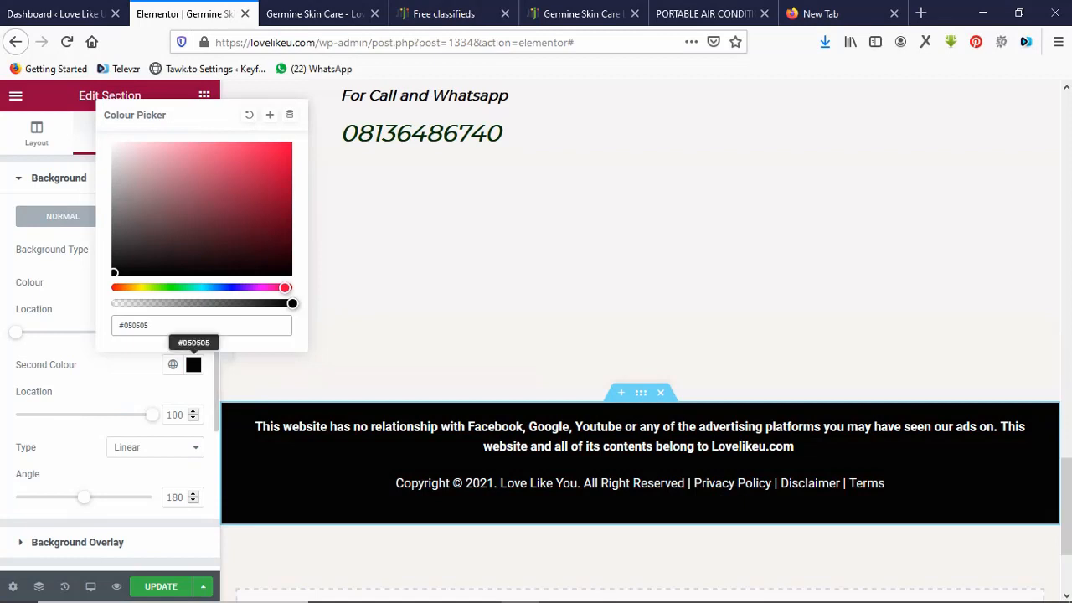
left_click(193, 364)
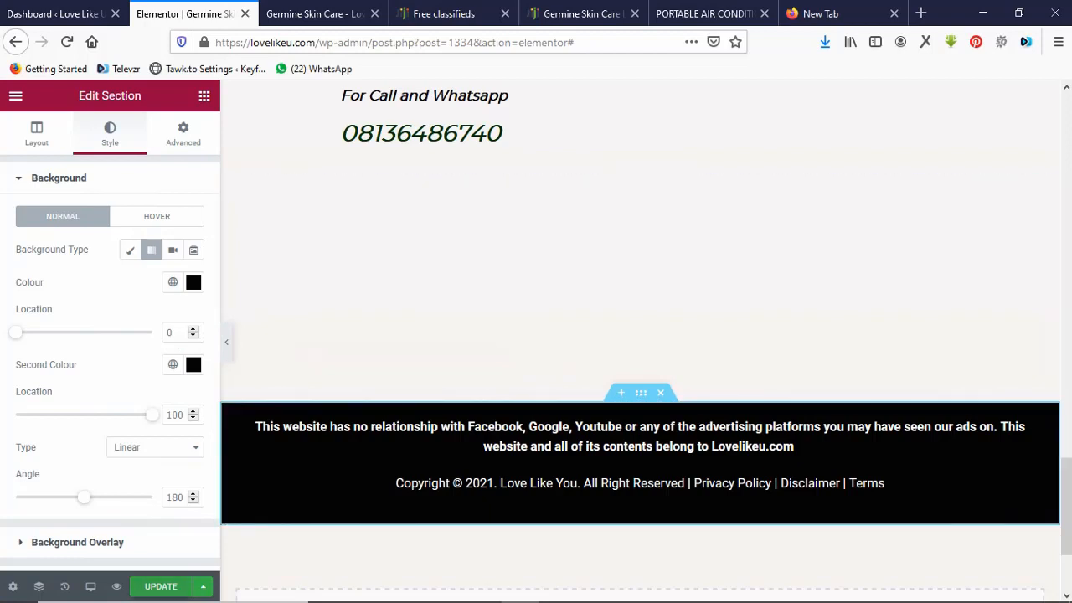
left_click(161, 586)
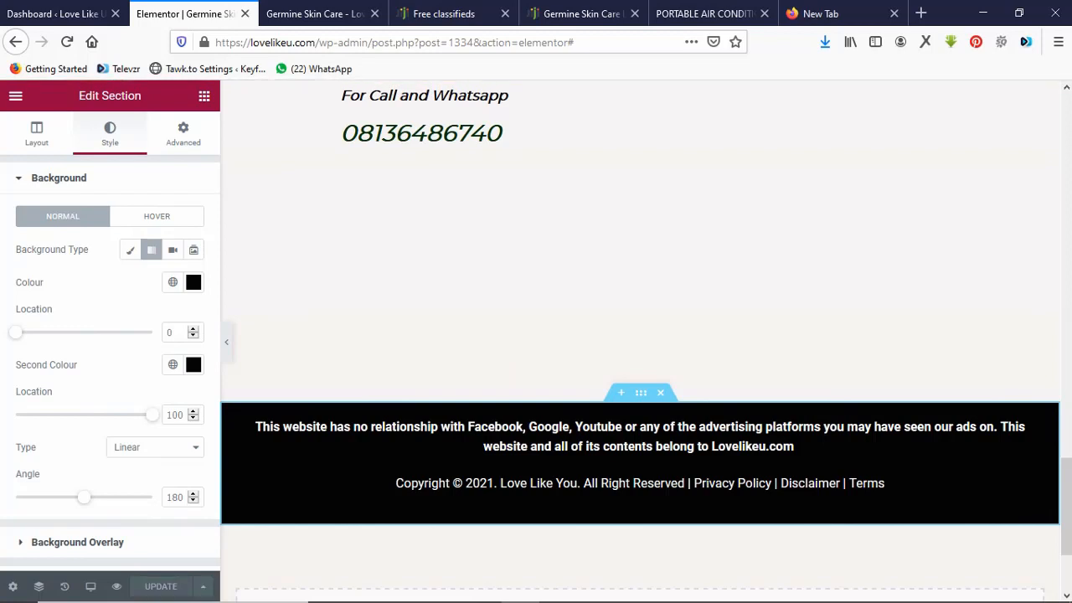
Reload the live Germine Skin Care page and scroll down to the order form.
left_click(314, 13)
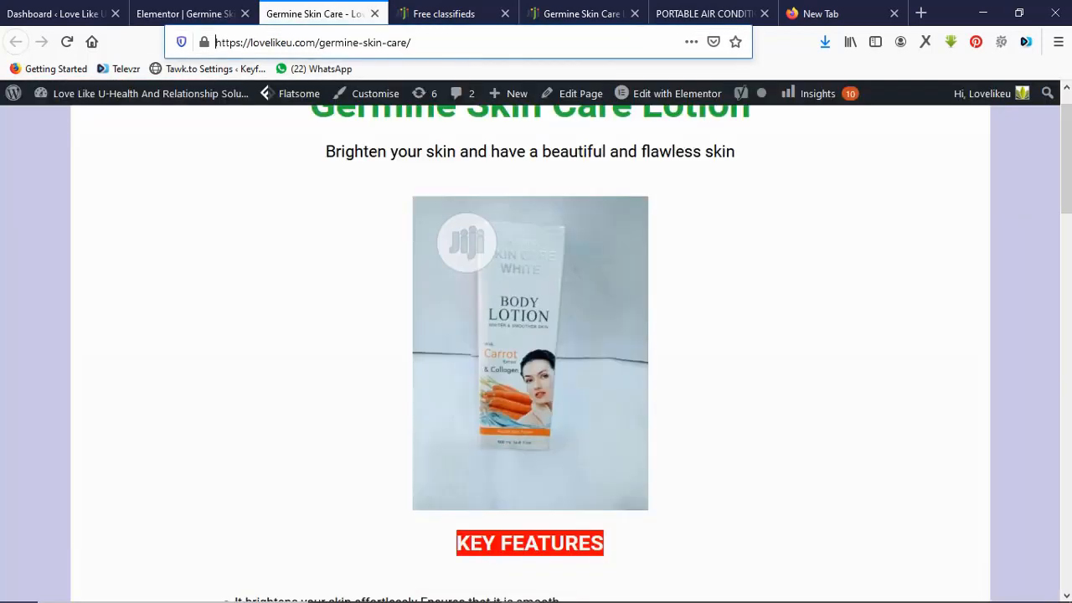
left_click(300, 42)
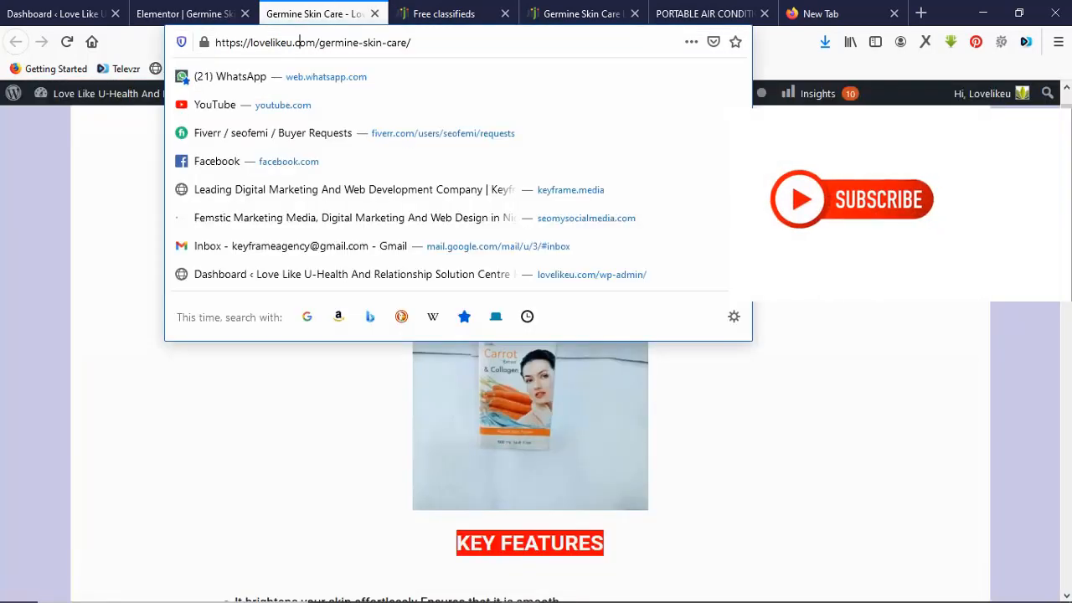
key("ctrl+a")
key("Return")
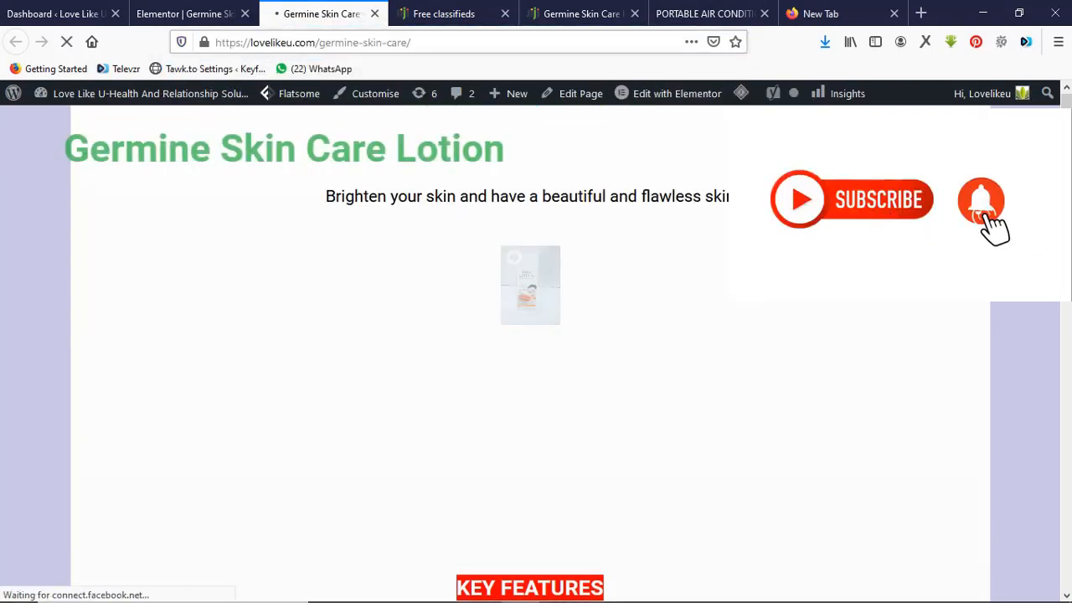
scroll(536, 352, "down", 3)
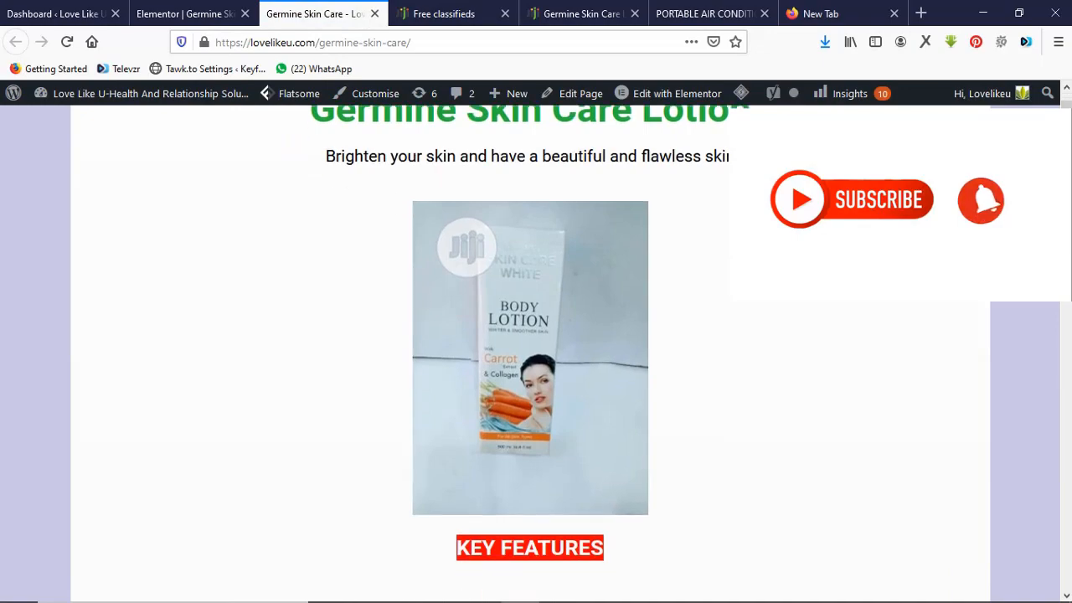
scroll(536, 351, "down", 15)
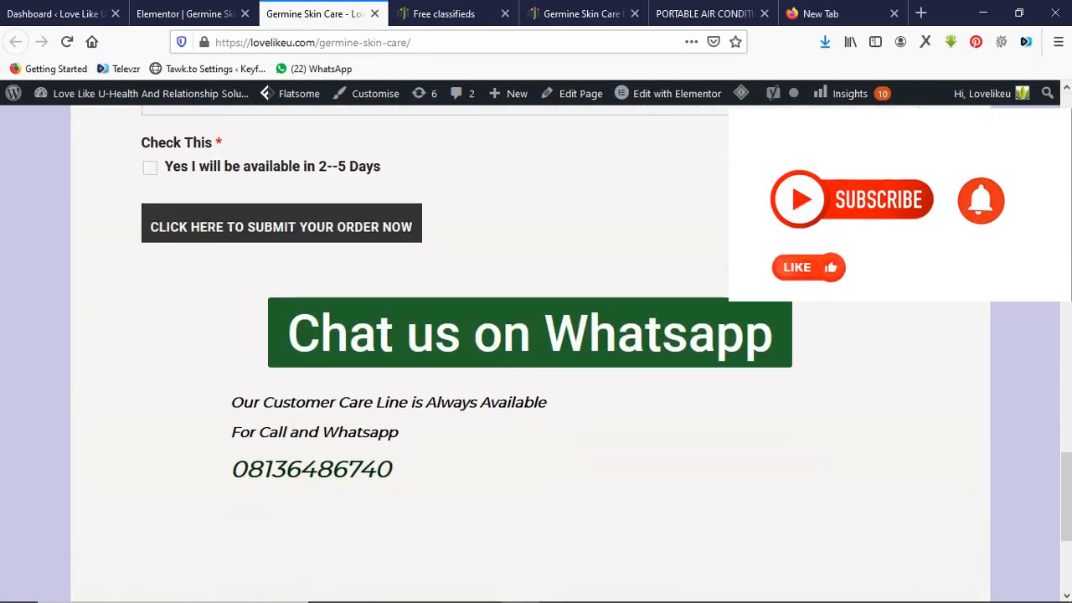
scroll(536, 351, "down", 1)
scroll(536, 352, "up", 3)
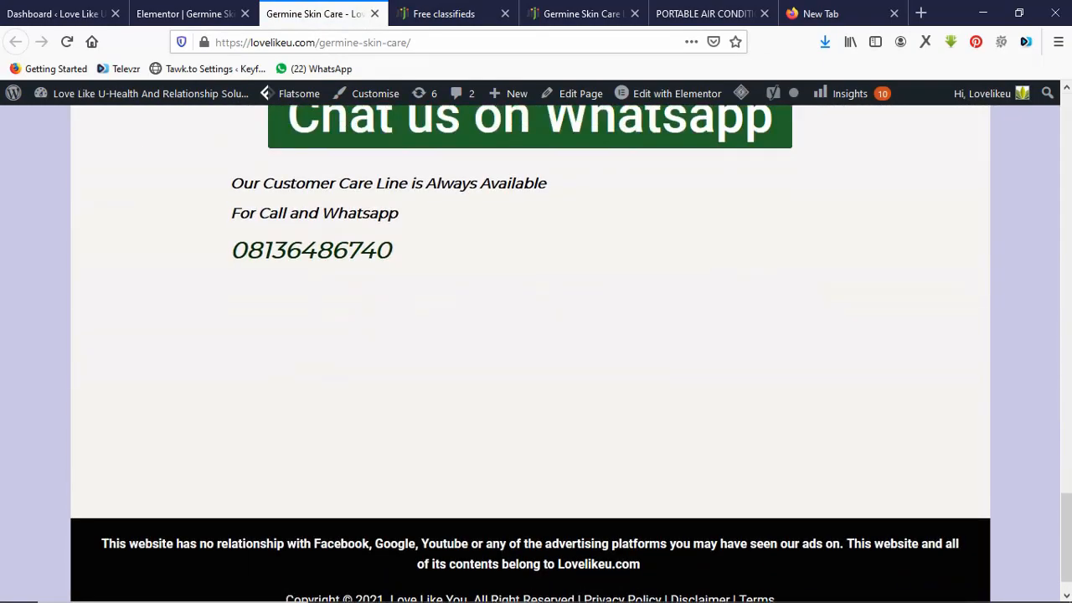
scroll(535, 352, "up", 6)
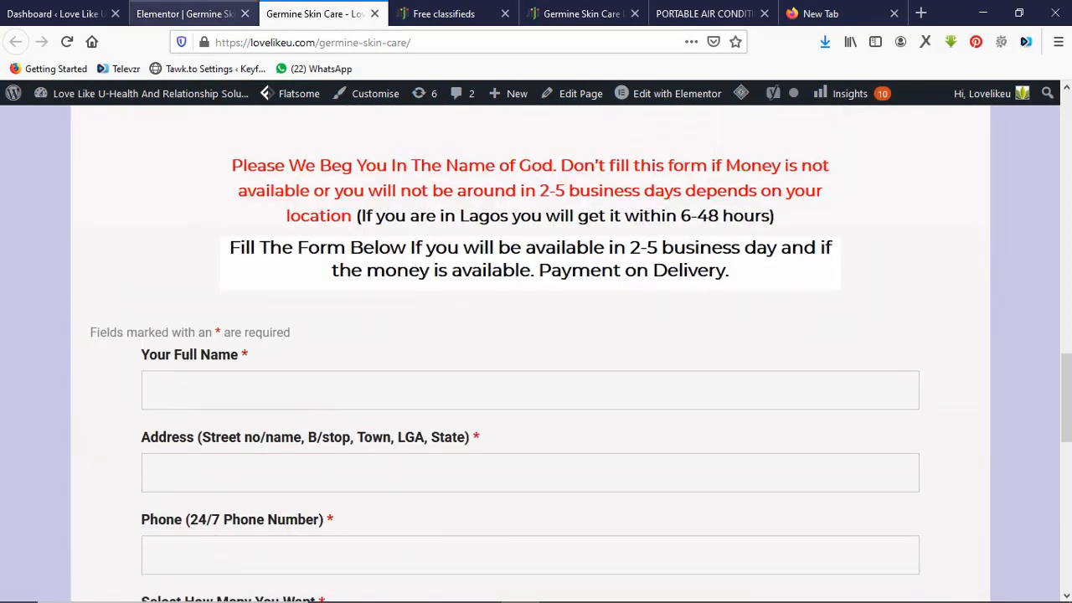
Search Plugins > Add New for 'ninja form' from the Dashboard.
left_click(55, 13)
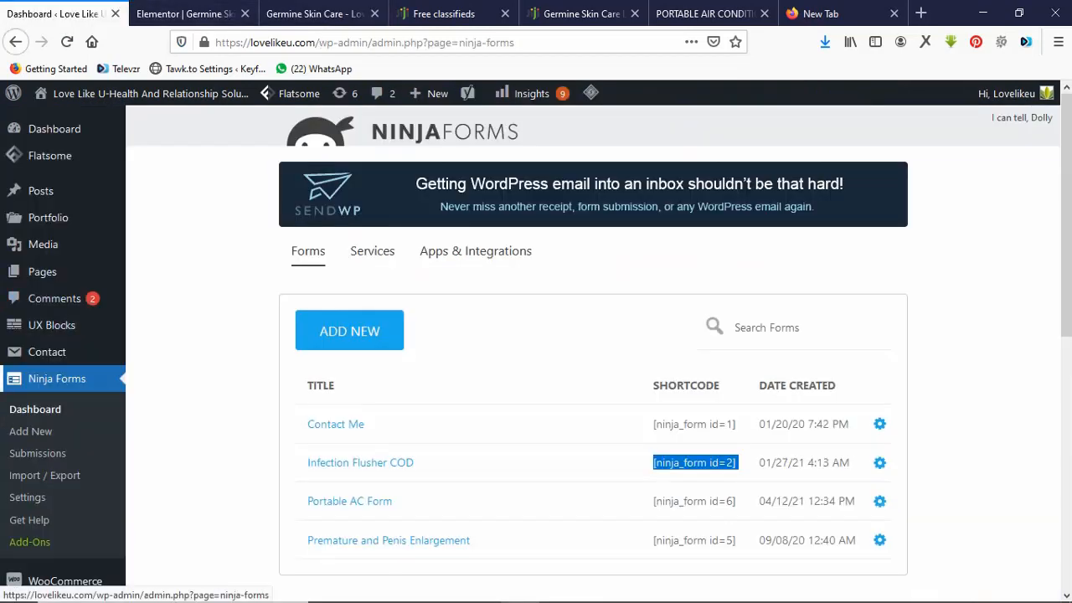
mouse_move(48, 216)
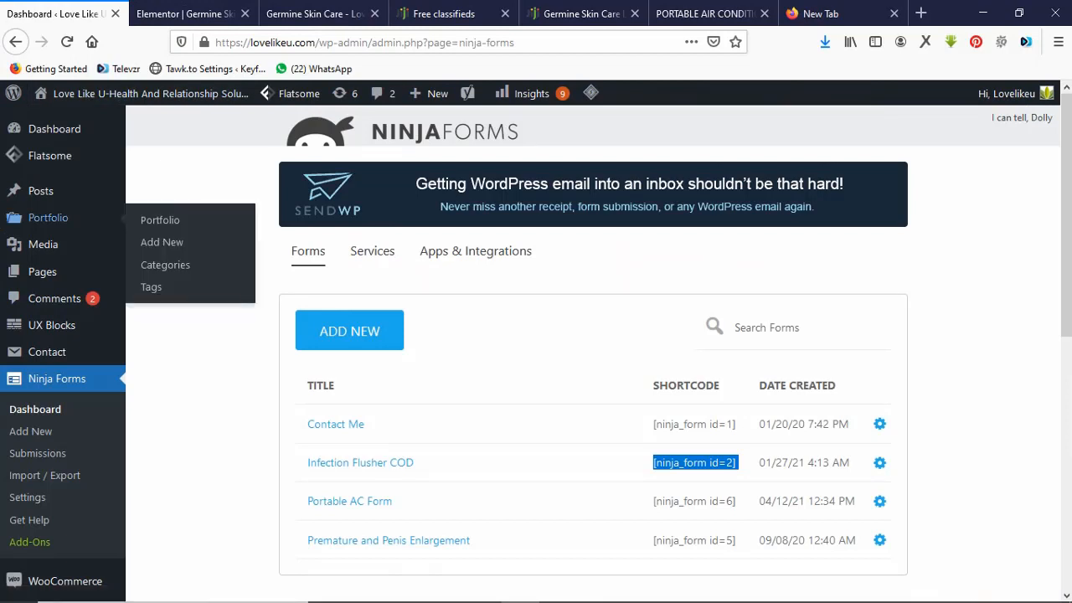
left_click(201, 252)
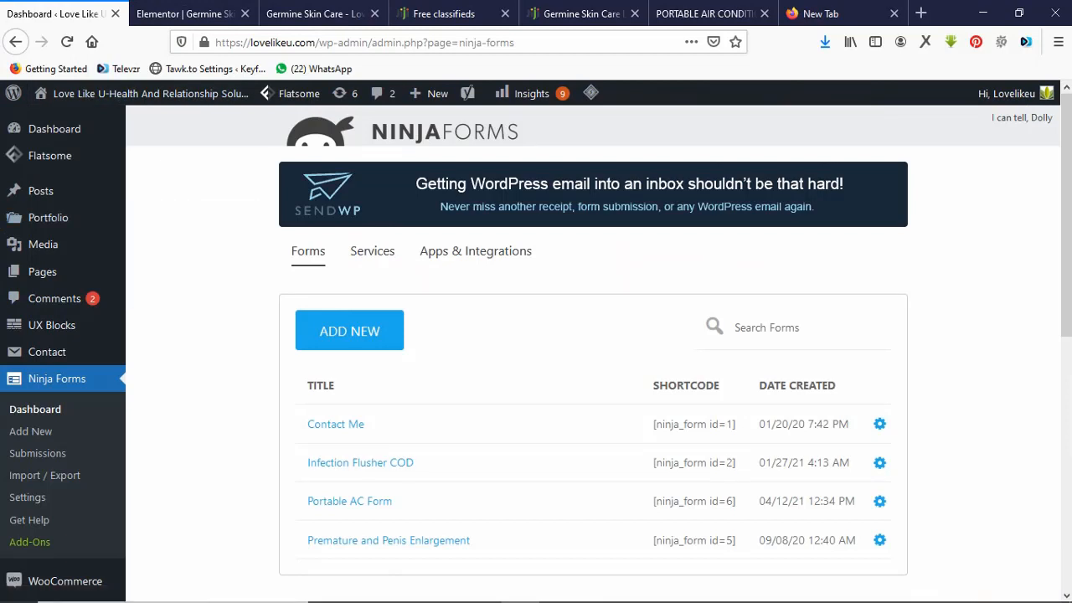
scroll(536, 348, "down", 4)
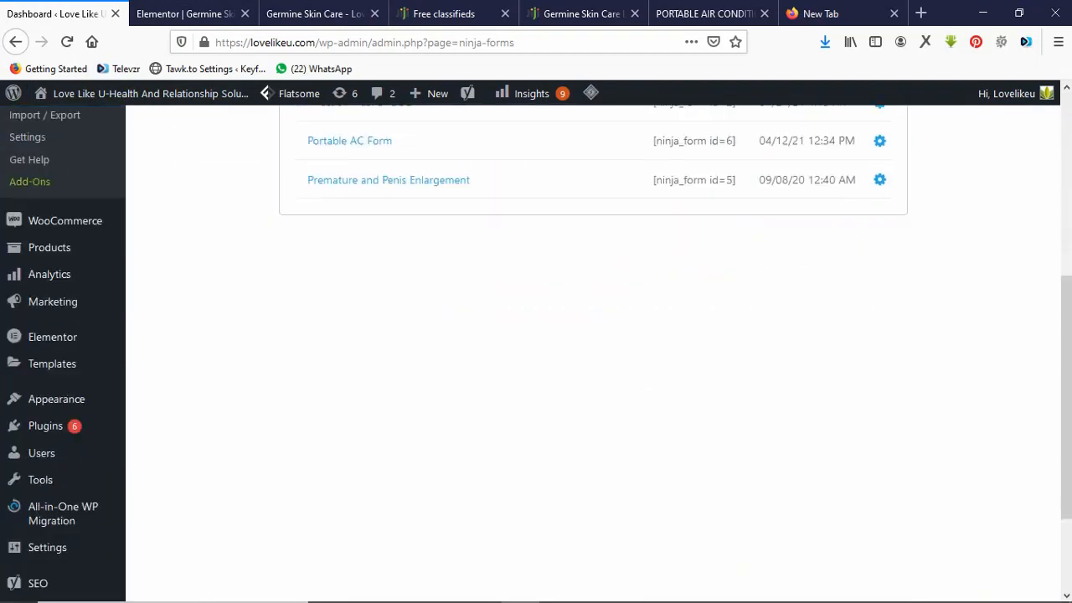
mouse_move(45, 426)
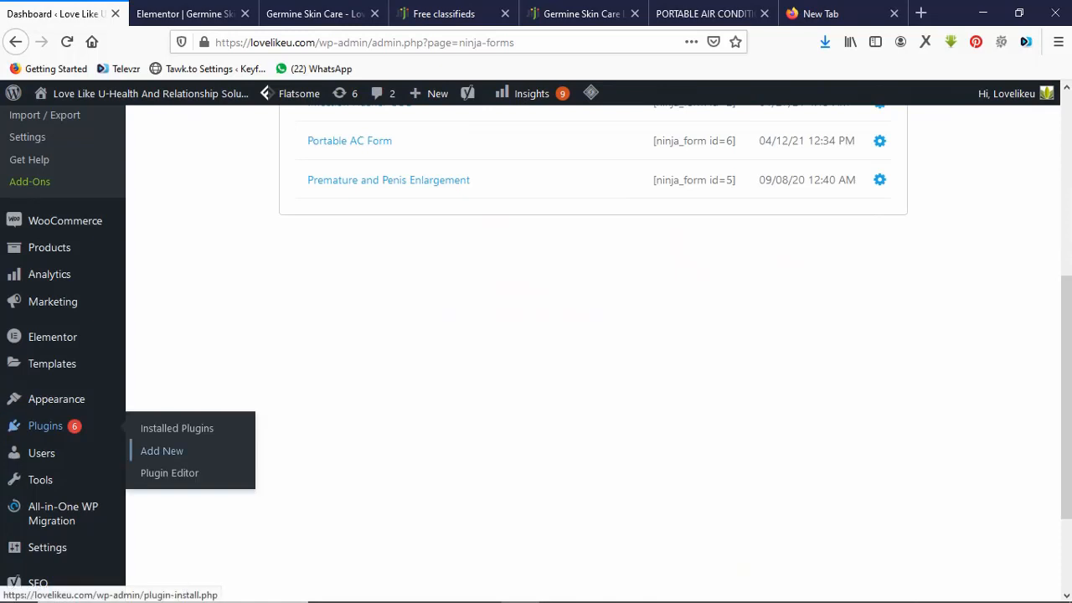
left_click(161, 451)
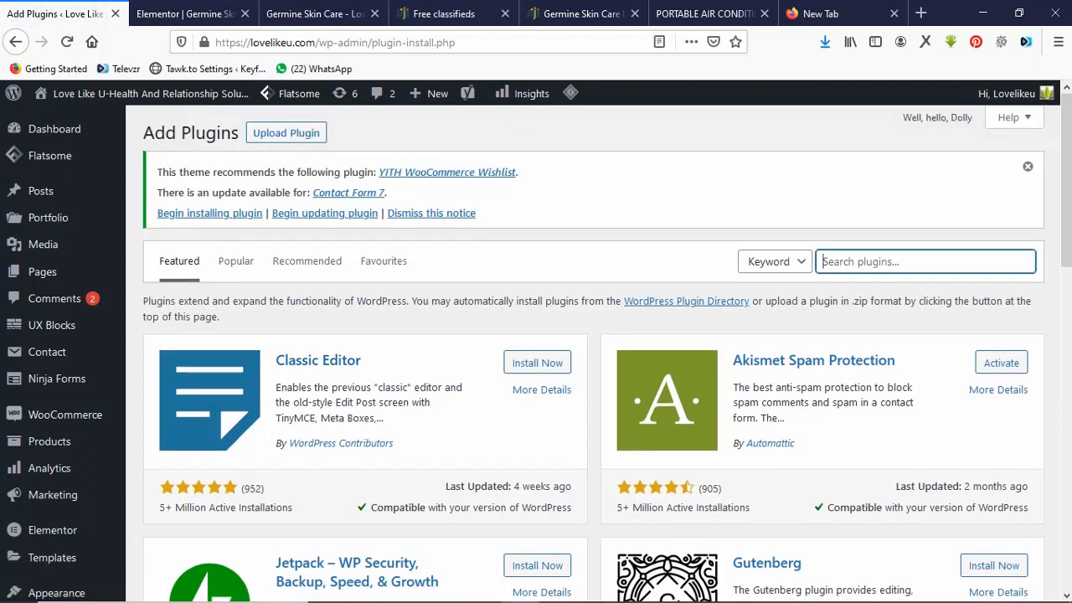
type("nin")
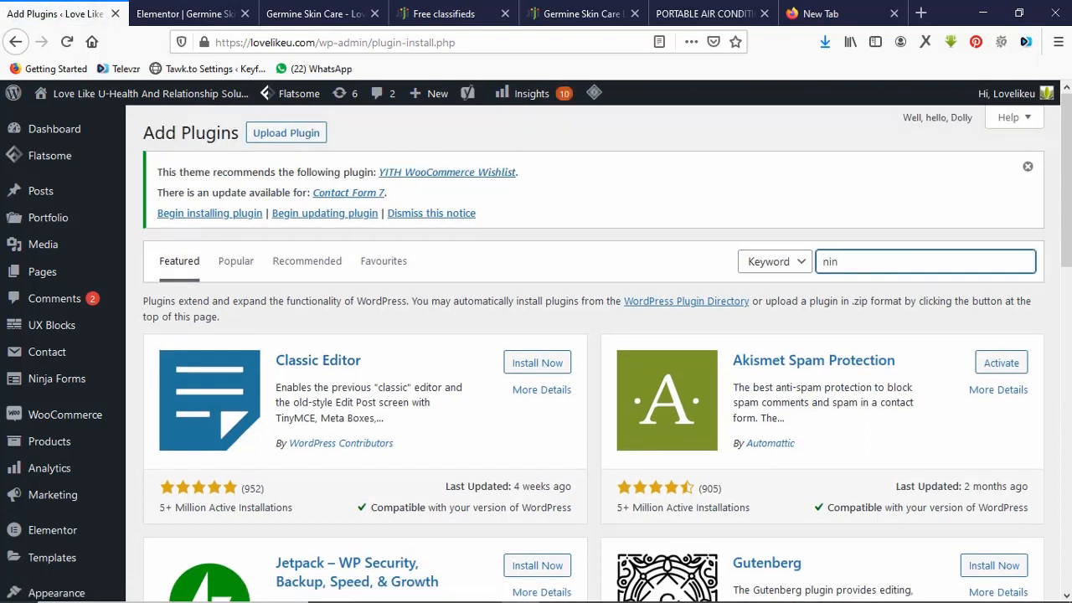
type("ja form")
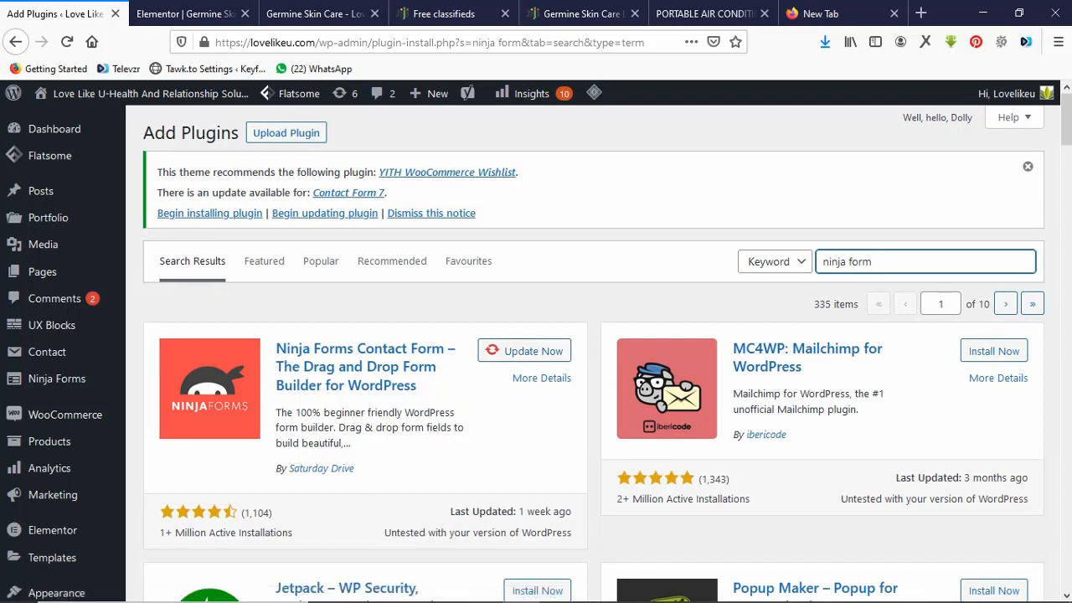
mouse_move(59, 378)
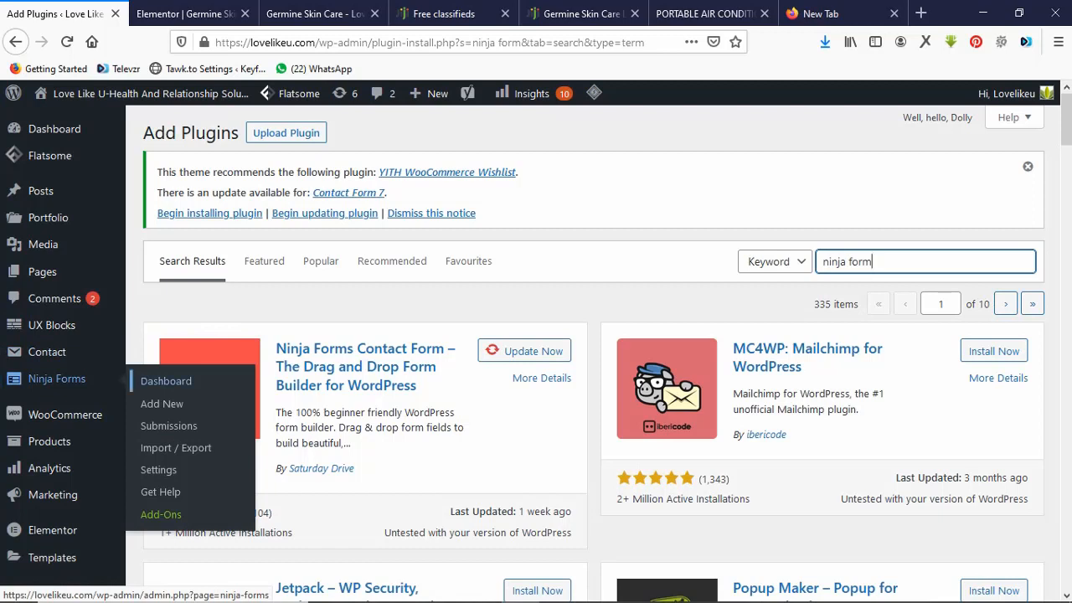
Create a blank Ninja Forms form and close the two Jiji classifieds tabs.
left_click(161, 404)
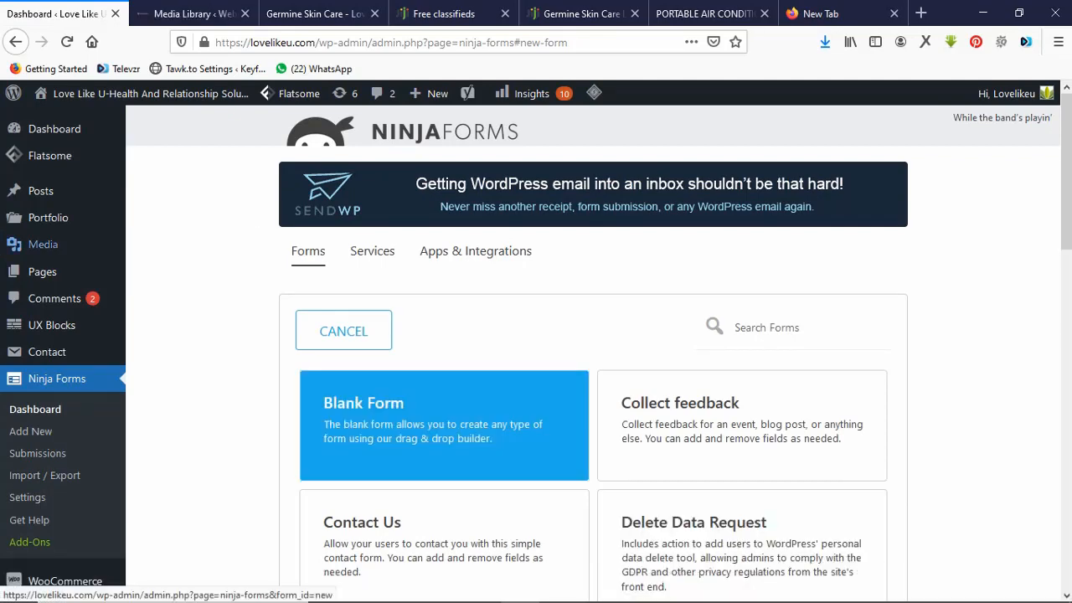
left_click(444, 425)
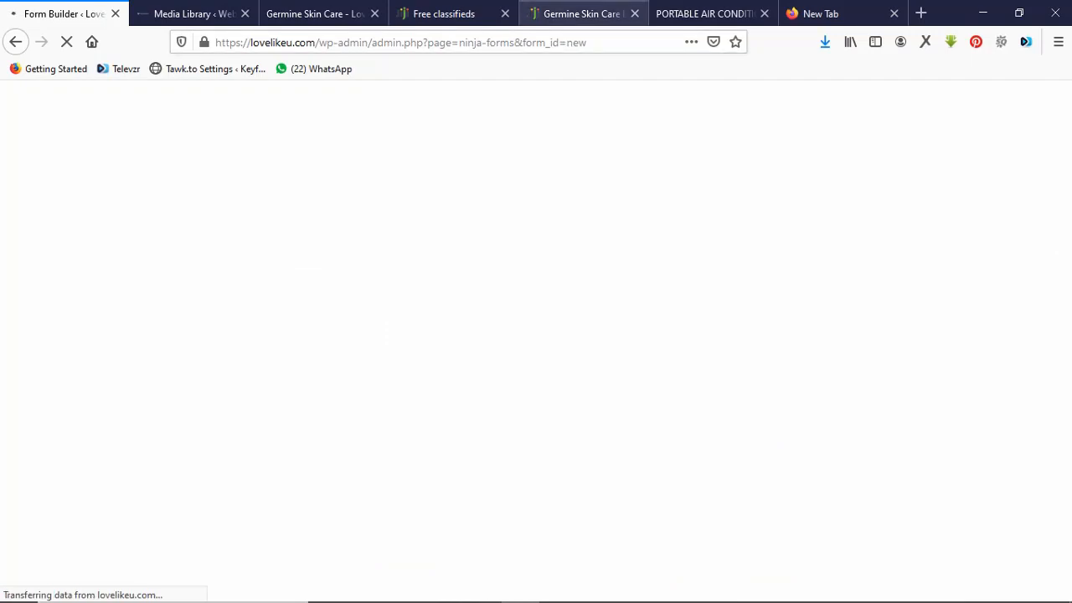
left_click(582, 13)
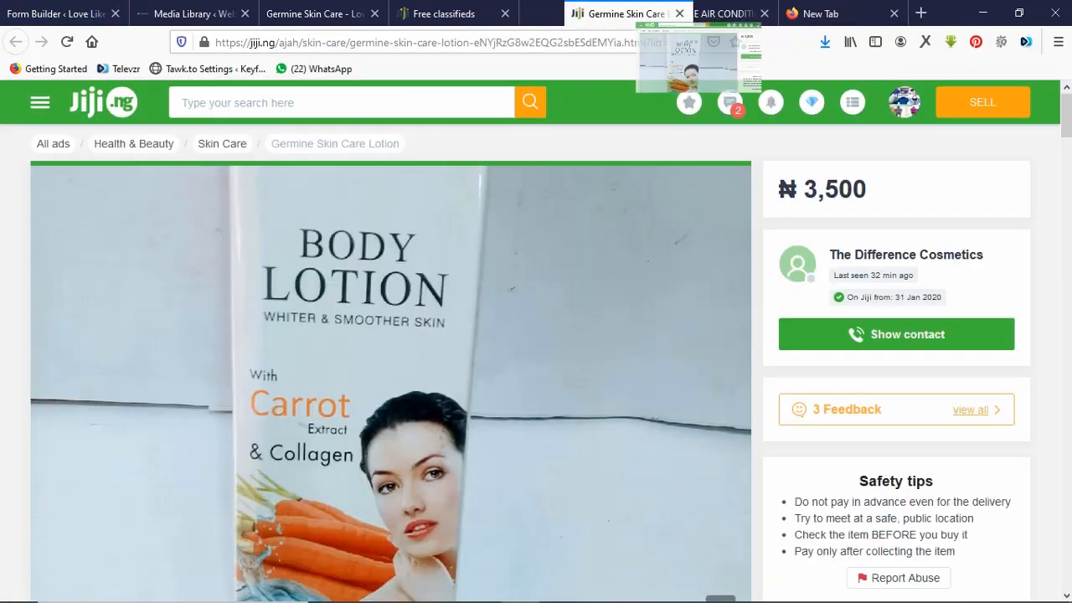
left_click(635, 14)
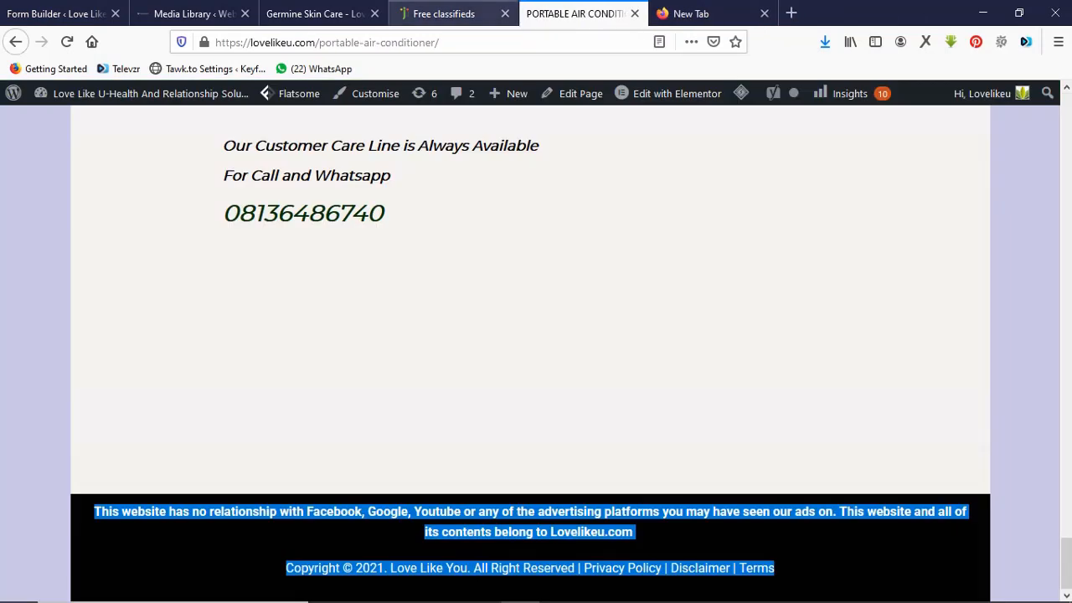
left_click(443, 14)
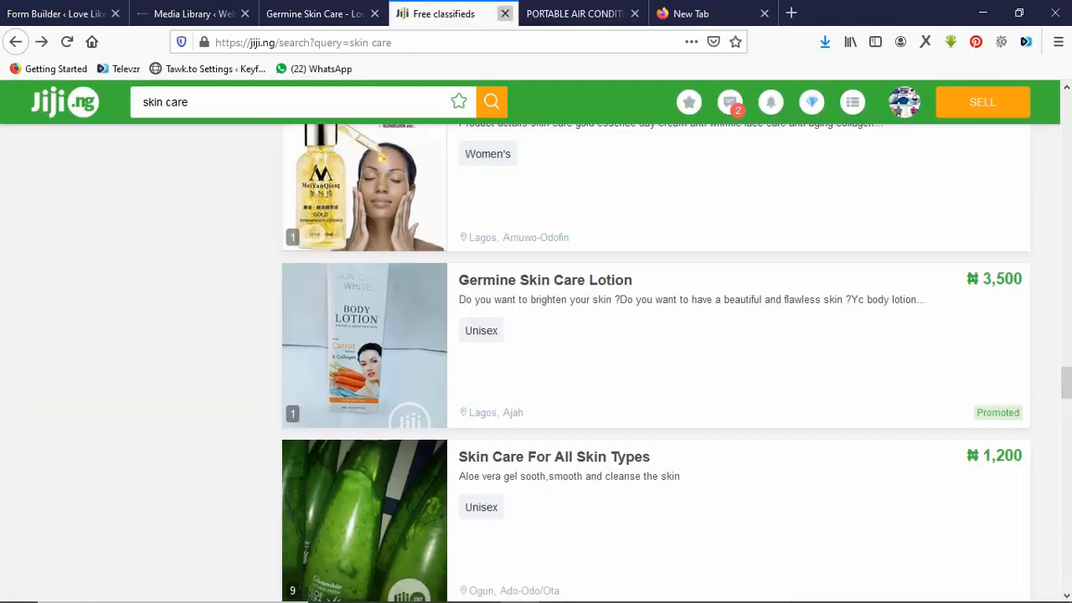
left_click(505, 13)
left_click(65, 14)
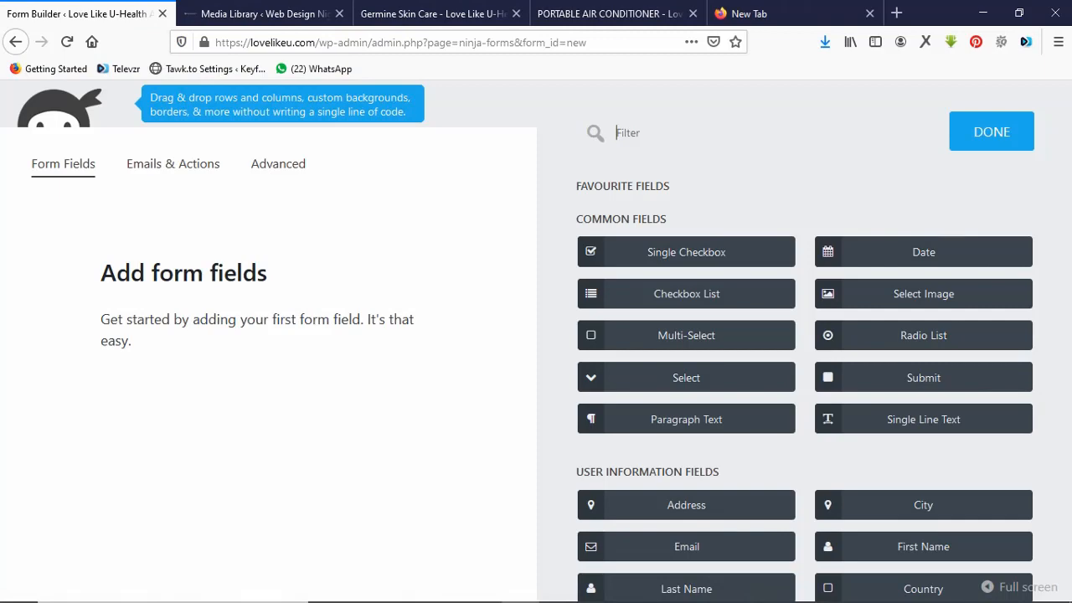
Add three Single Line Text fields, using the air conditioner order form as reference.
left_click(610, 13)
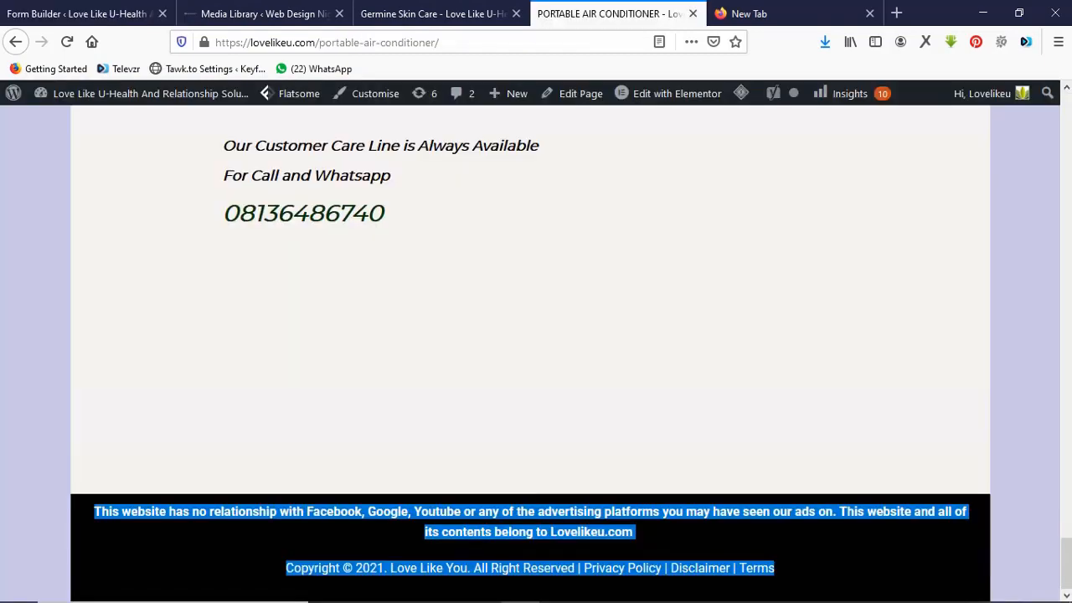
scroll(536, 347, "up", 7)
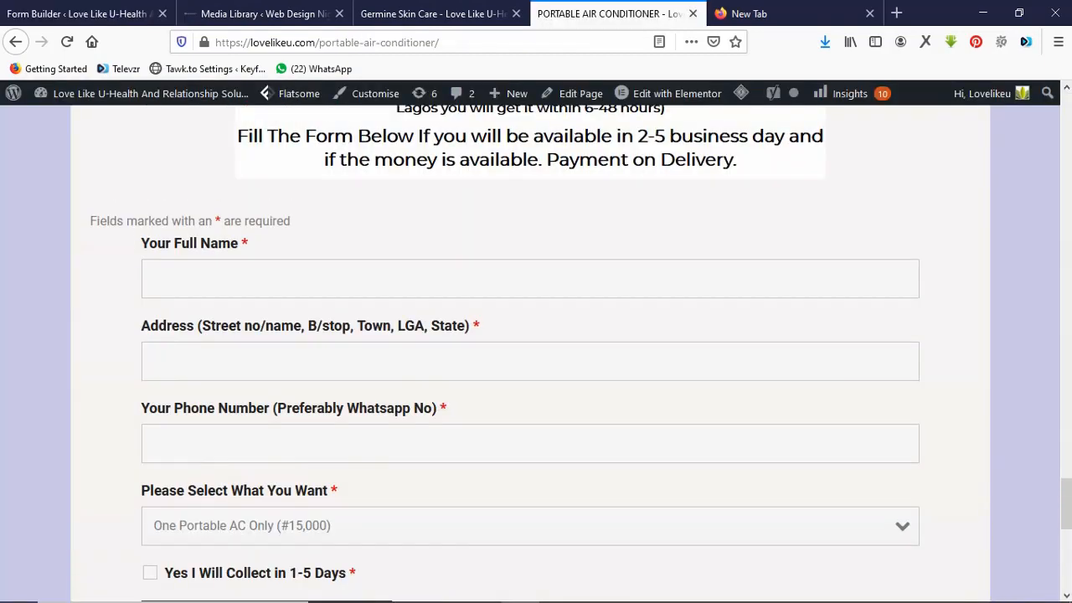
scroll(536, 346, "down", 1)
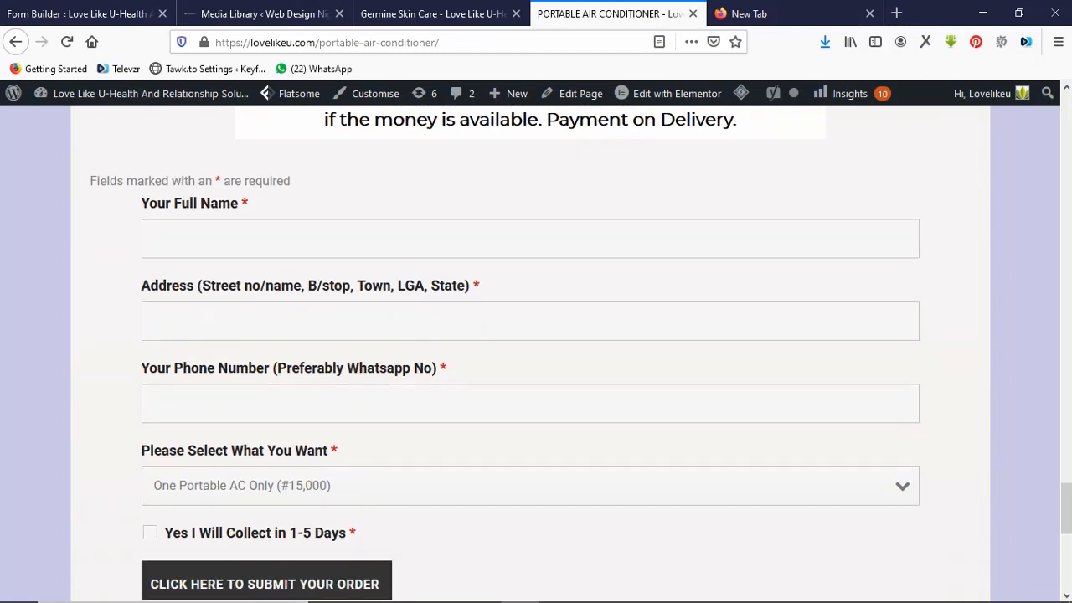
left_click(80, 14)
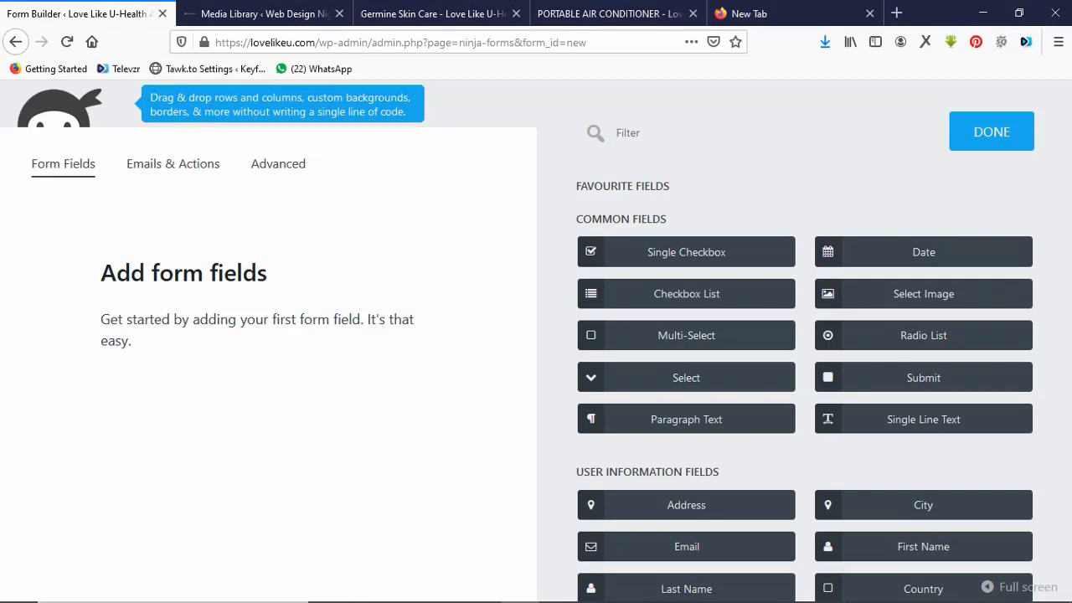
left_click_drag(921, 419, 318, 264)
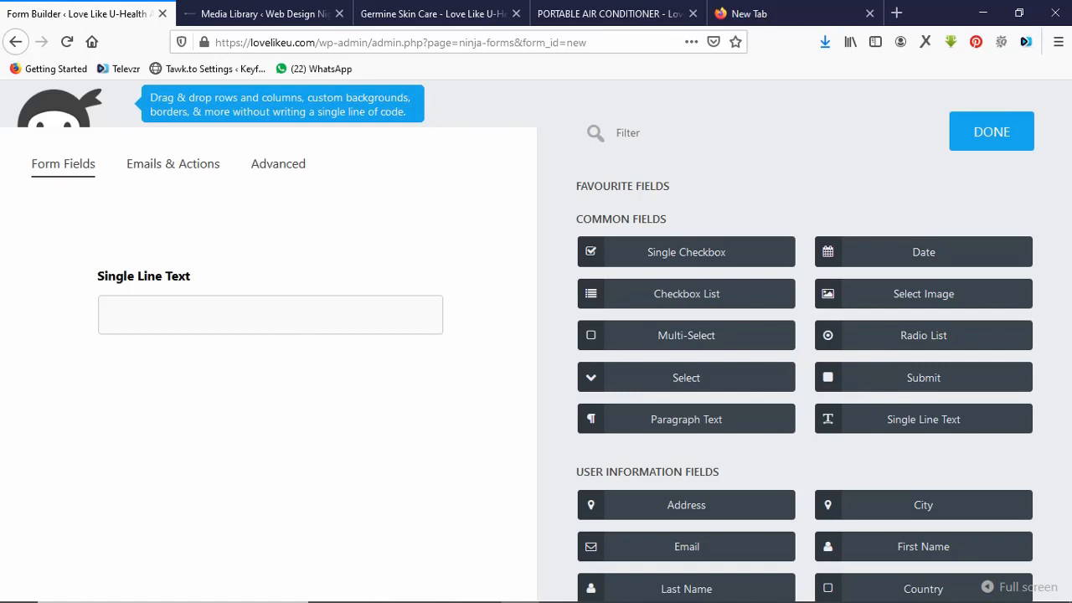
left_click_drag(921, 418, 192, 355)
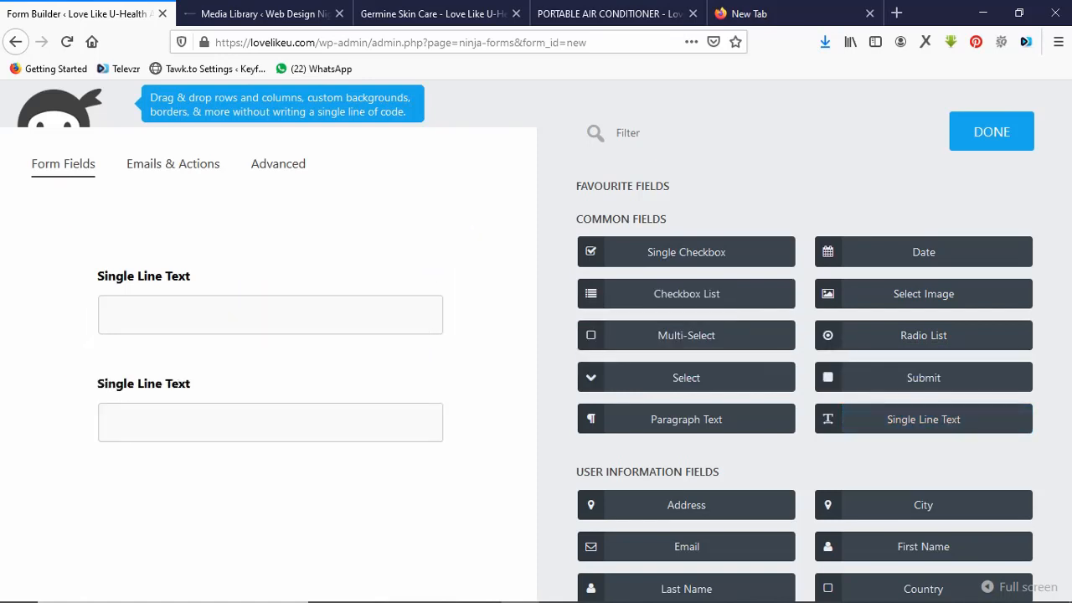
left_click_drag(921, 419, 247, 456)
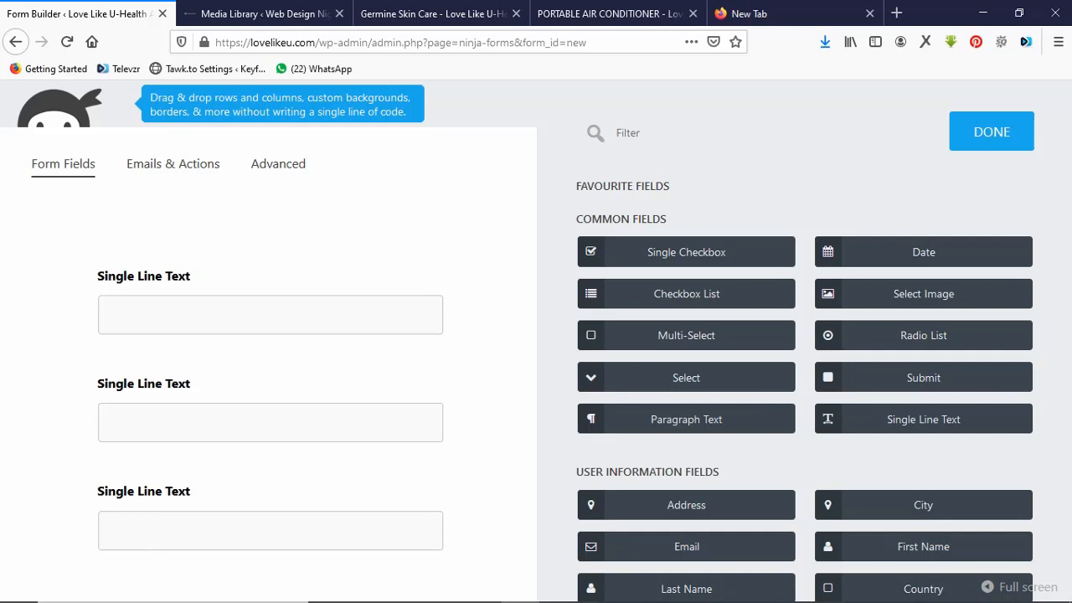
Add a Select dropdown field below the three text fields.
left_click(609, 14)
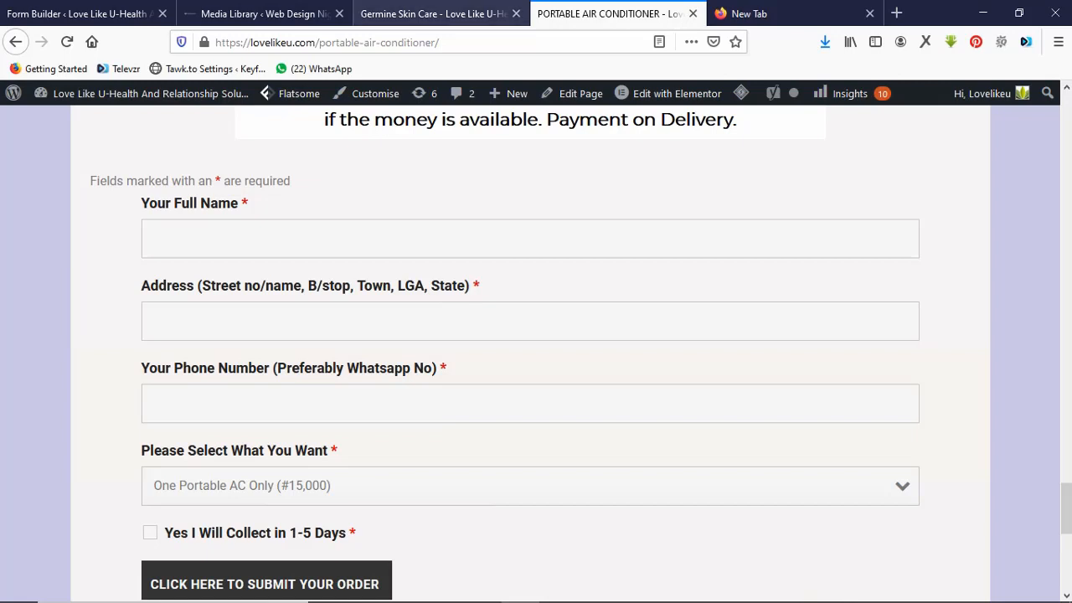
left_click(80, 13)
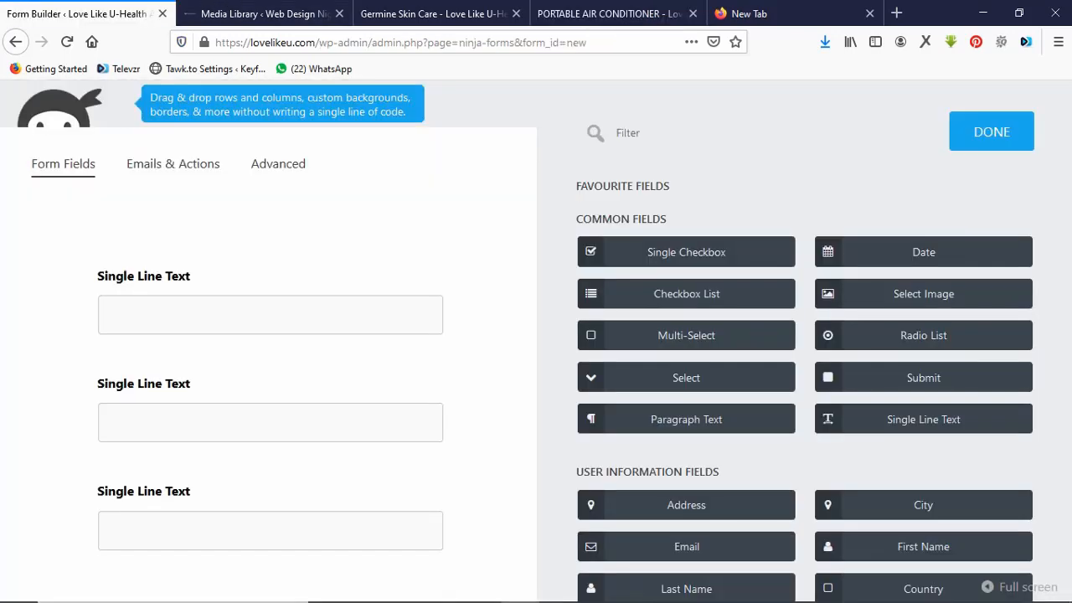
left_click_drag(685, 377, 146, 556)
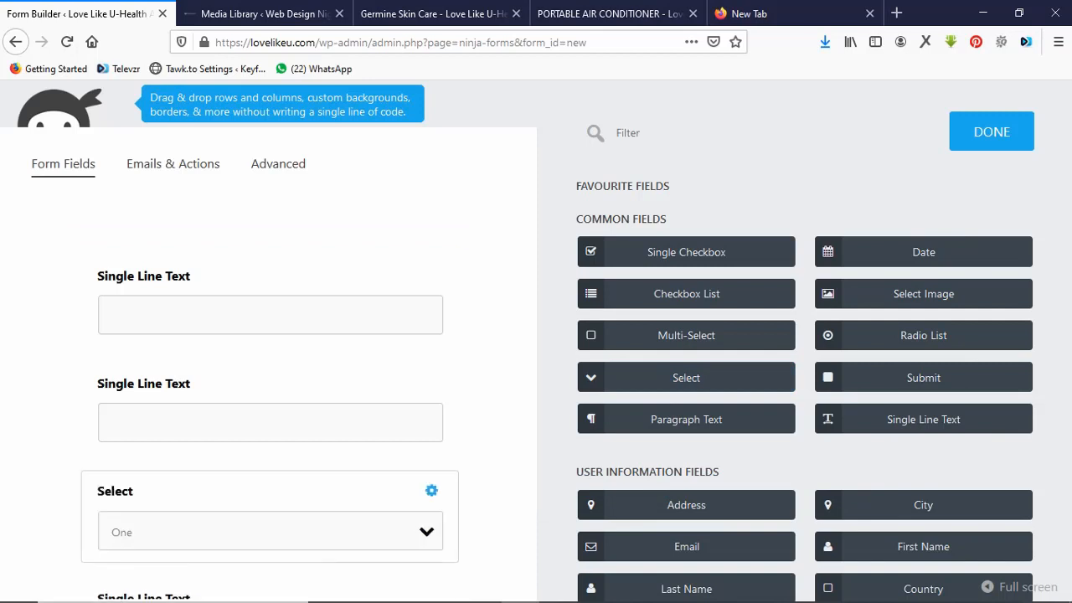
left_click(609, 13)
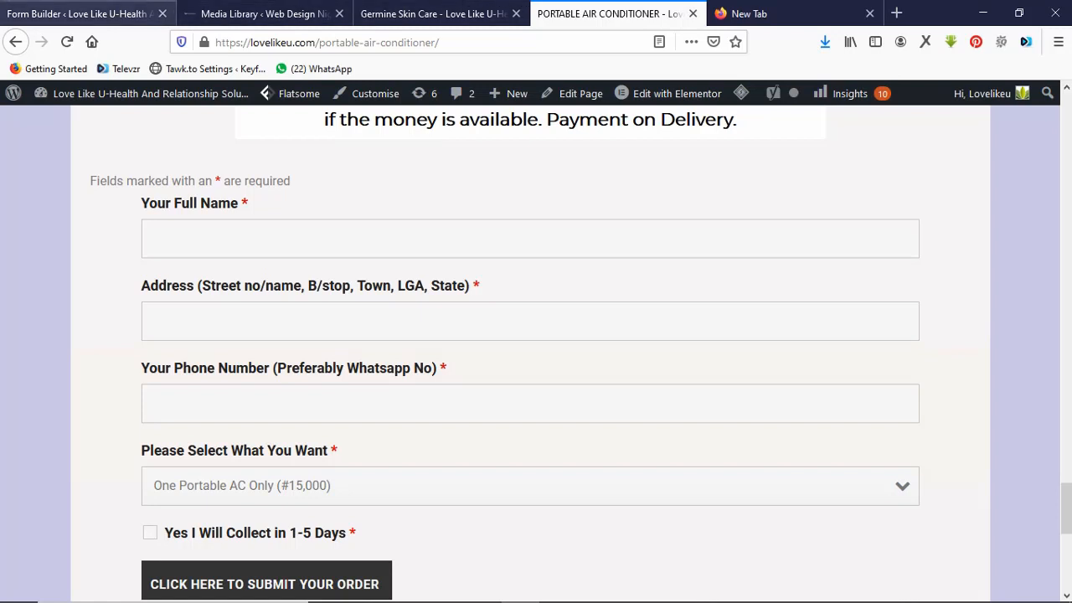
left_click(75, 13)
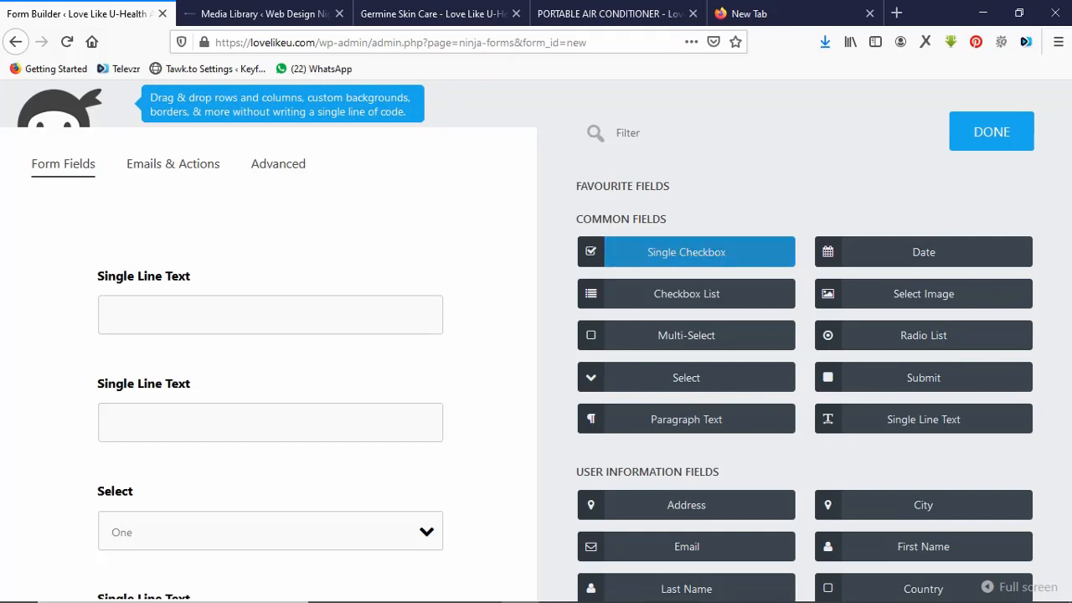
Add a Single Checkbox below the text fields and a Submit button at the end.
left_click_drag(590, 251, 118, 572)
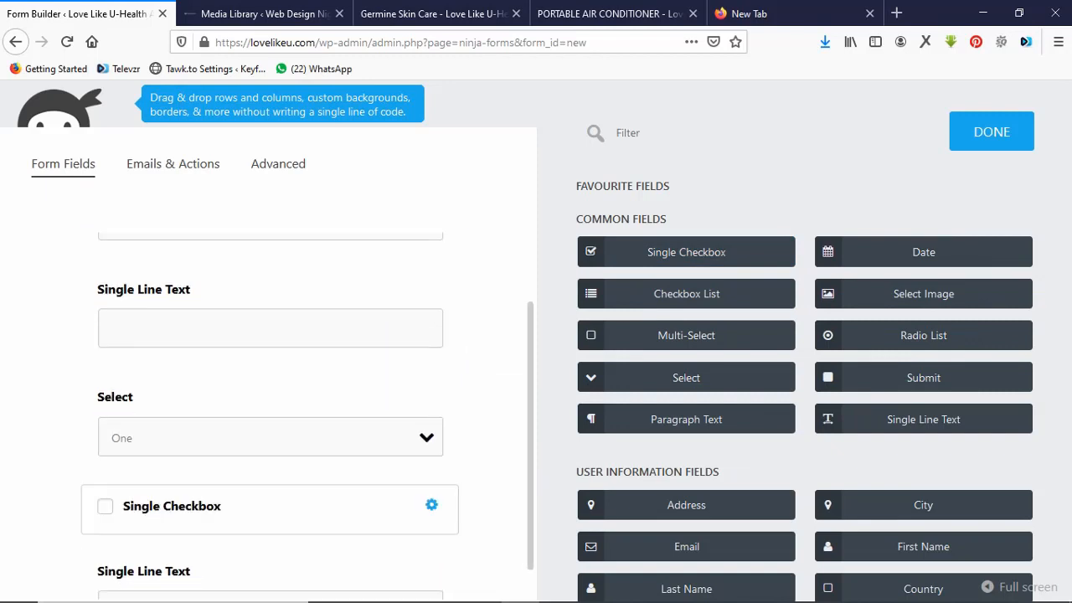
left_click_drag(172, 508, 172, 437)
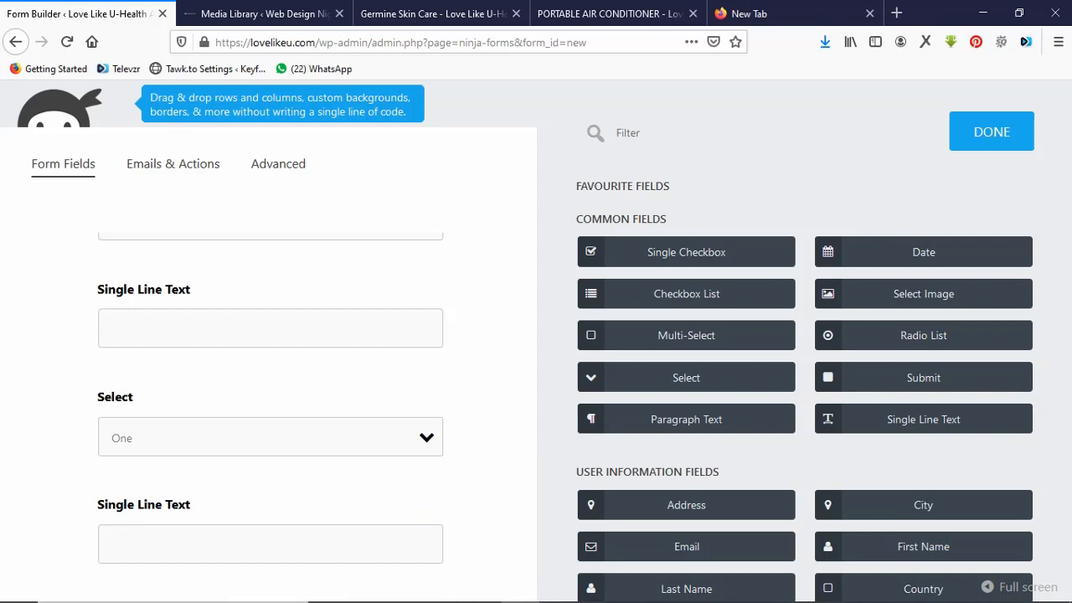
left_click_drag(923, 378, 273, 536)
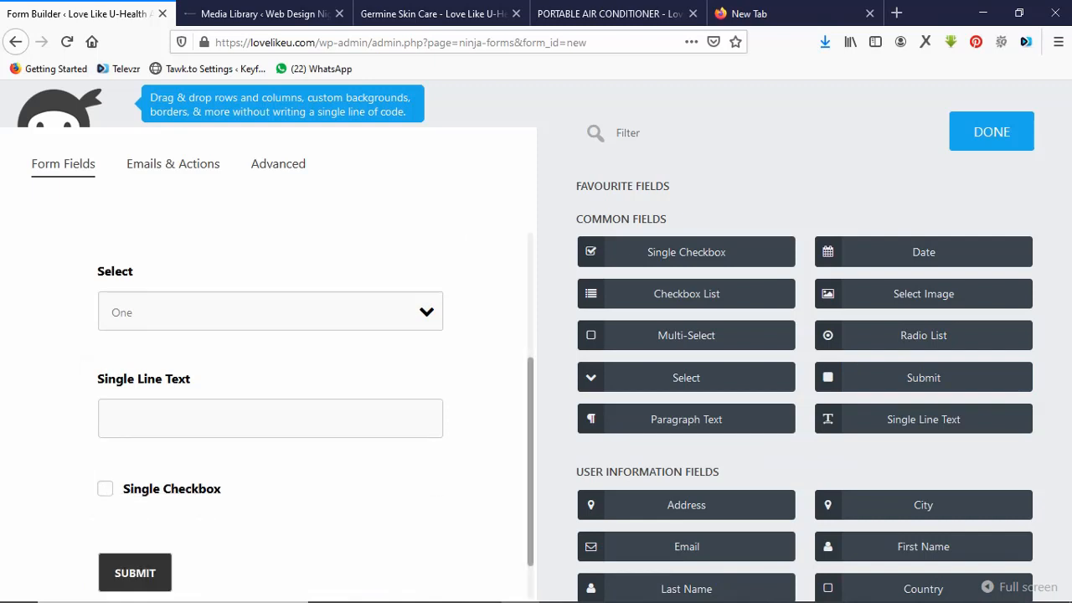
Label the first text field 'Your Full Name' and make it required.
scroll(276, 376, "up", 3)
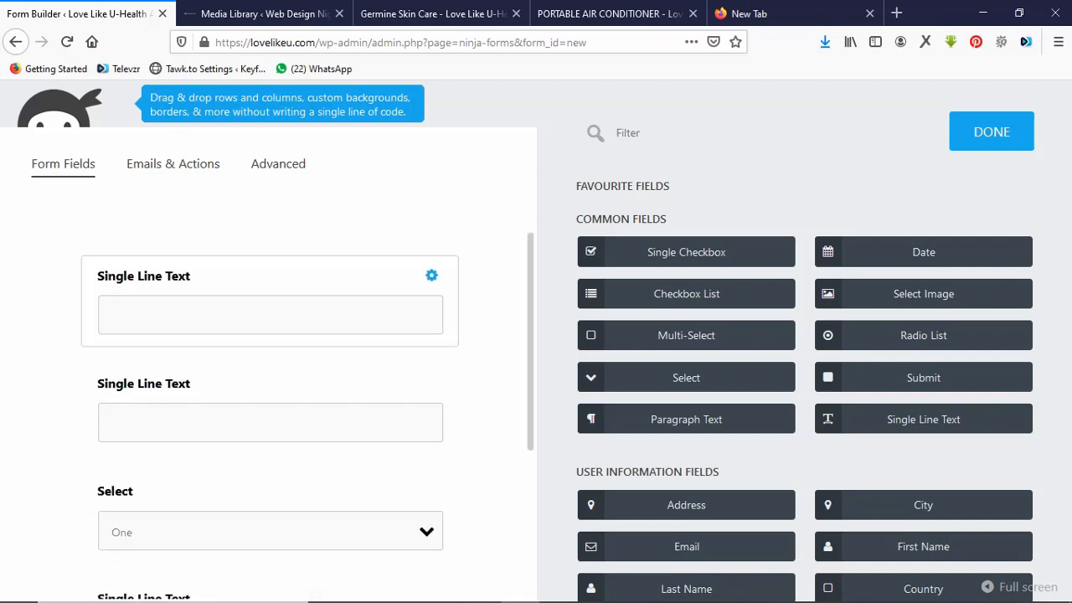
left_click(277, 305)
left_click(610, 14)
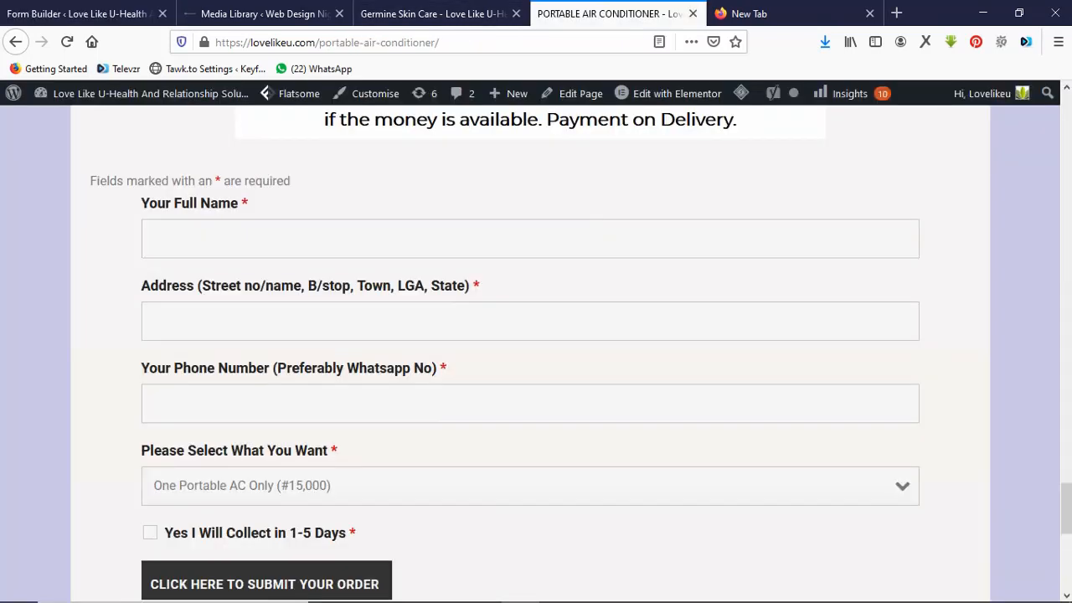
left_click(75, 13)
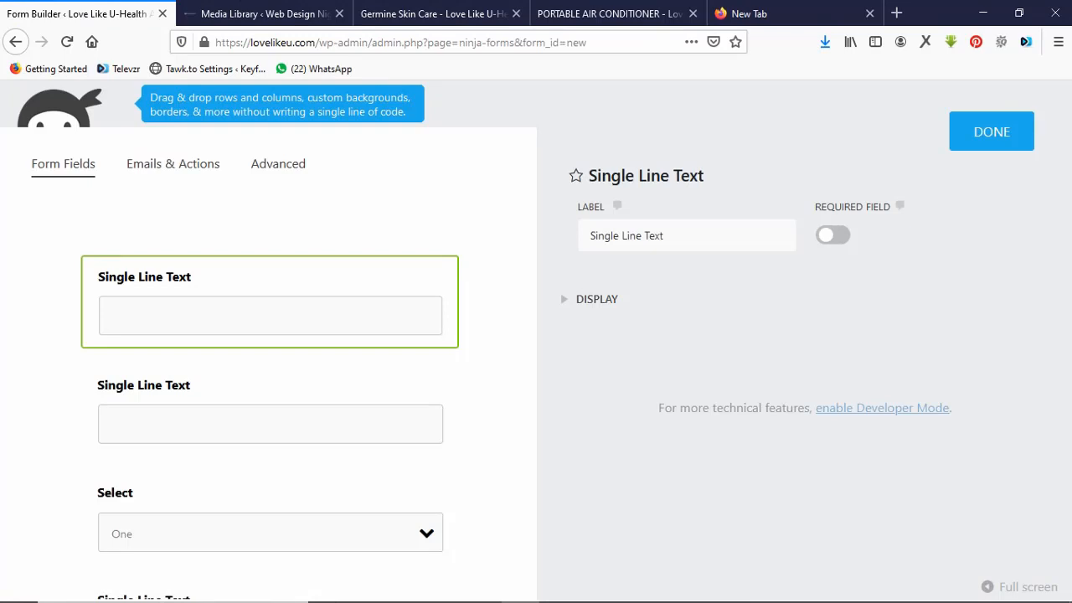
left_click(670, 235)
key("ctrl+a")
type("Yo")
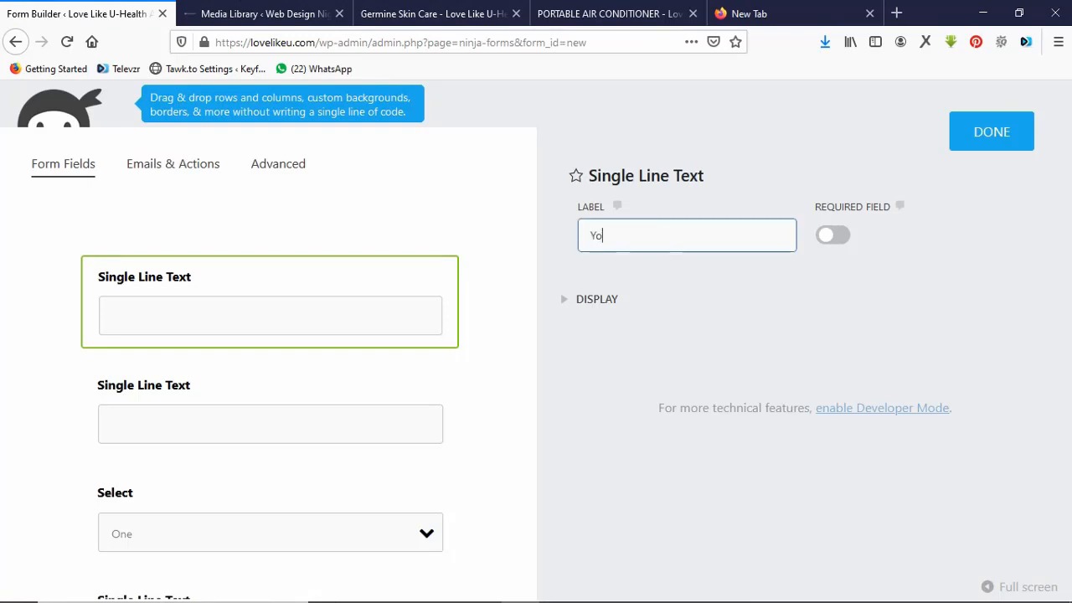
type("ur Full Name")
left_click(832, 235)
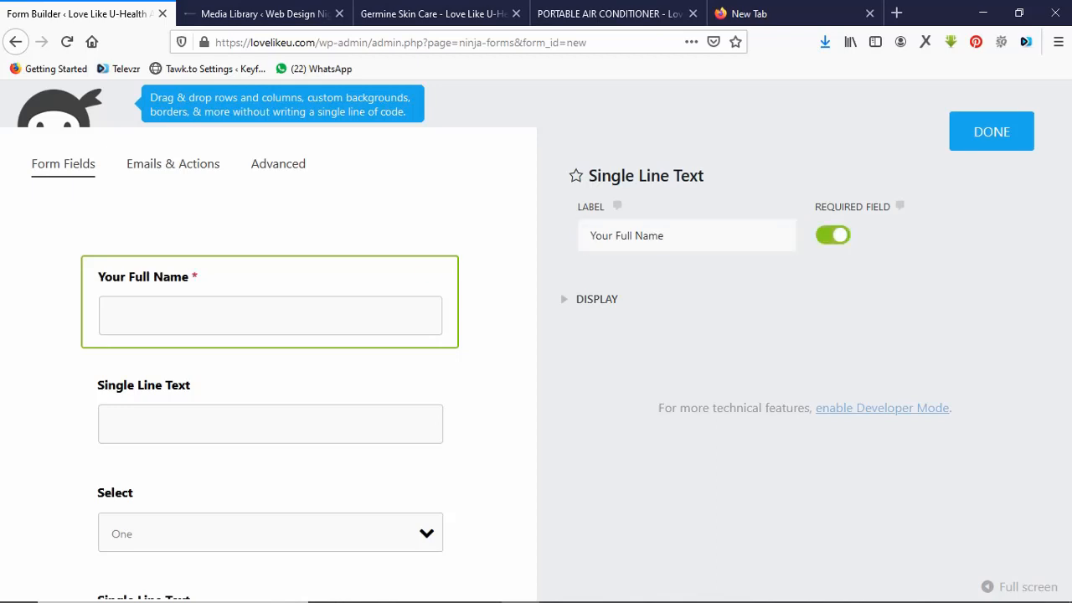
left_click(318, 418)
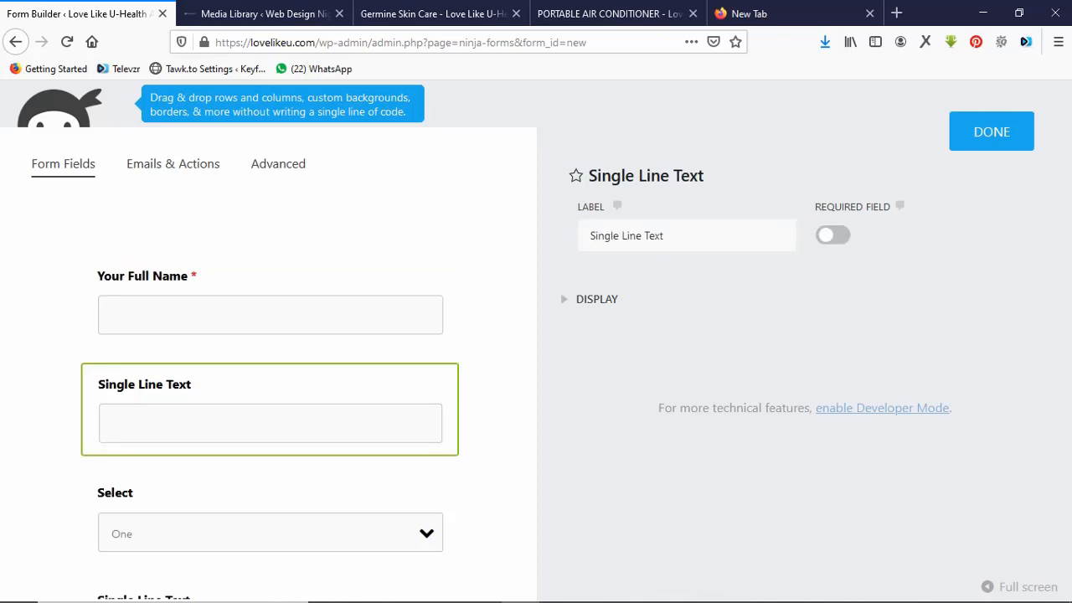
Label the second field 'Address (Street no/name, B/stop, Town, LGA, State)' and make it required.
left_click(614, 14)
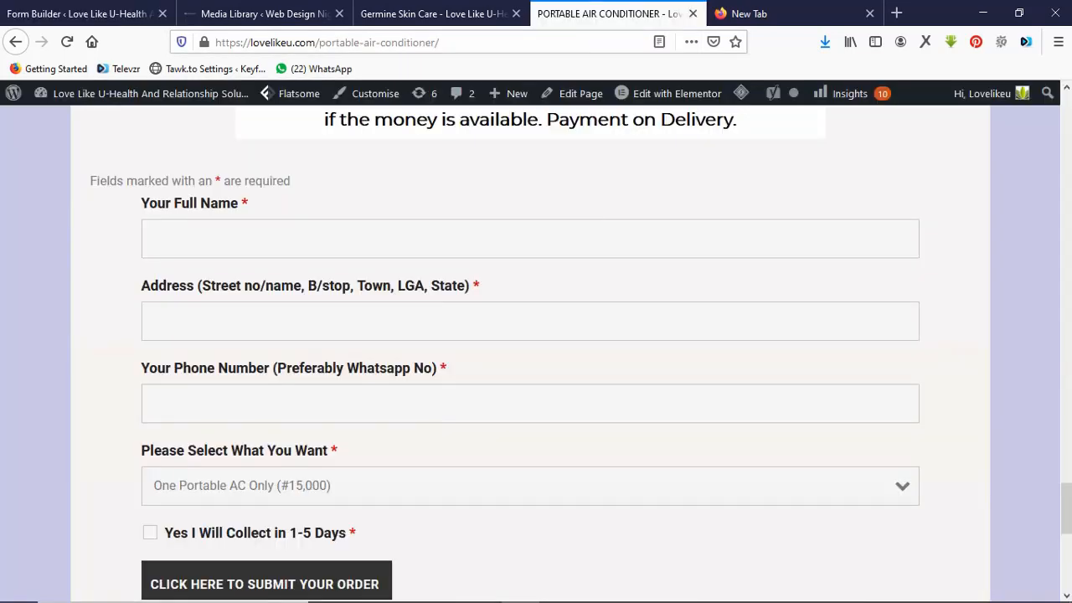
left_click_drag(474, 287, 141, 287)
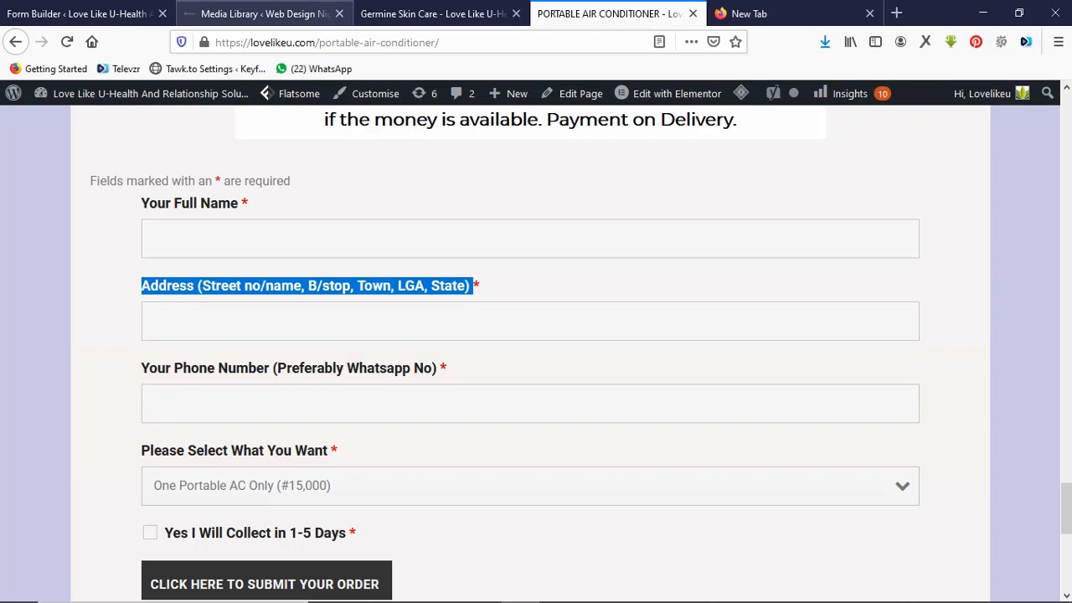
left_click(79, 14)
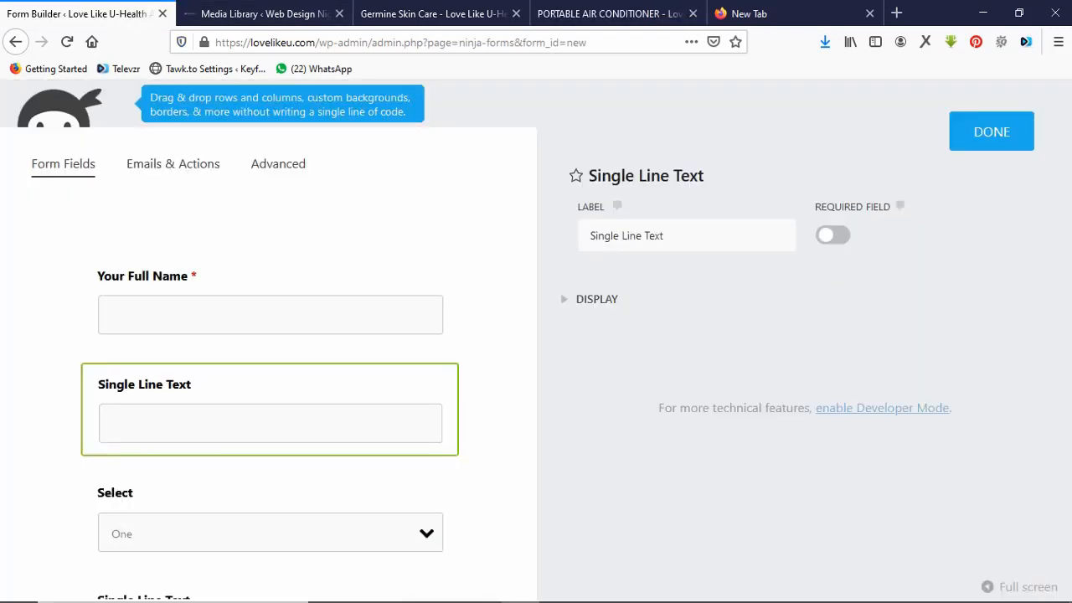
left_click(665, 235)
key("ctrl+a")
key("ctrl+v")
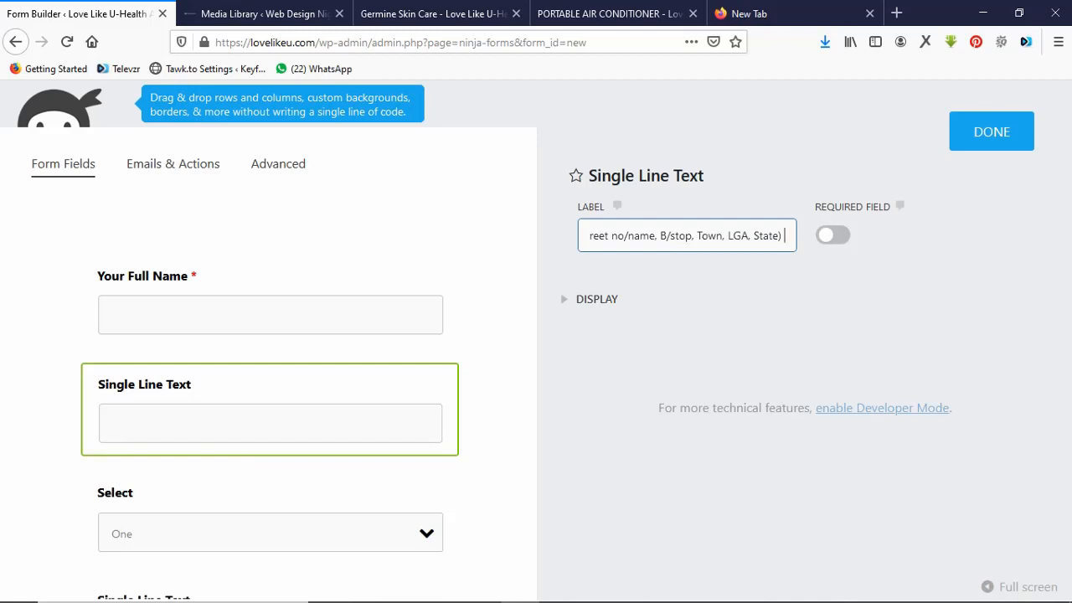
left_click(833, 235)
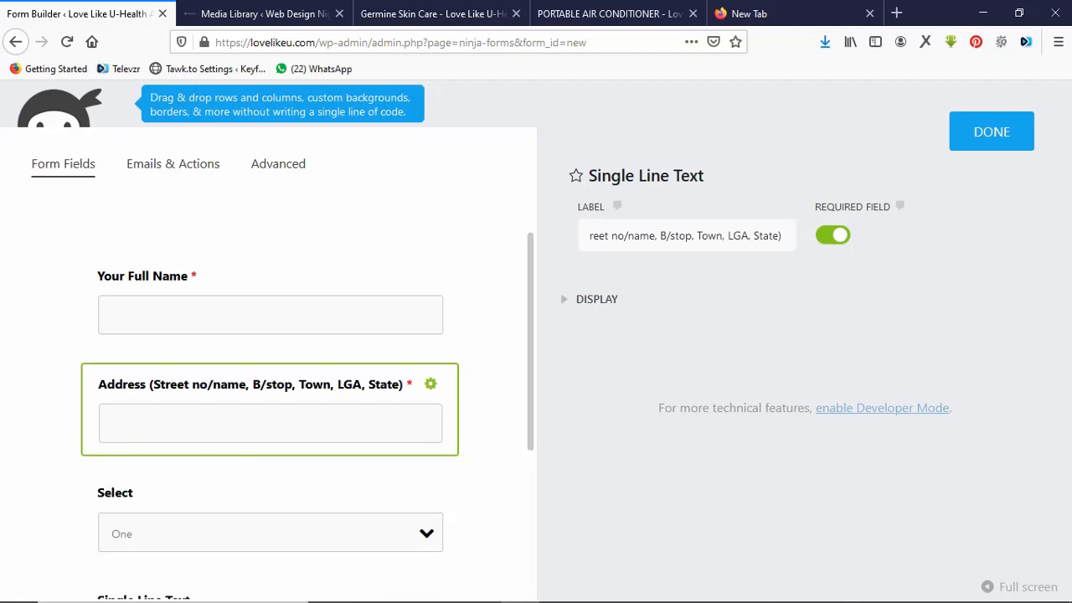
left_click(252, 503)
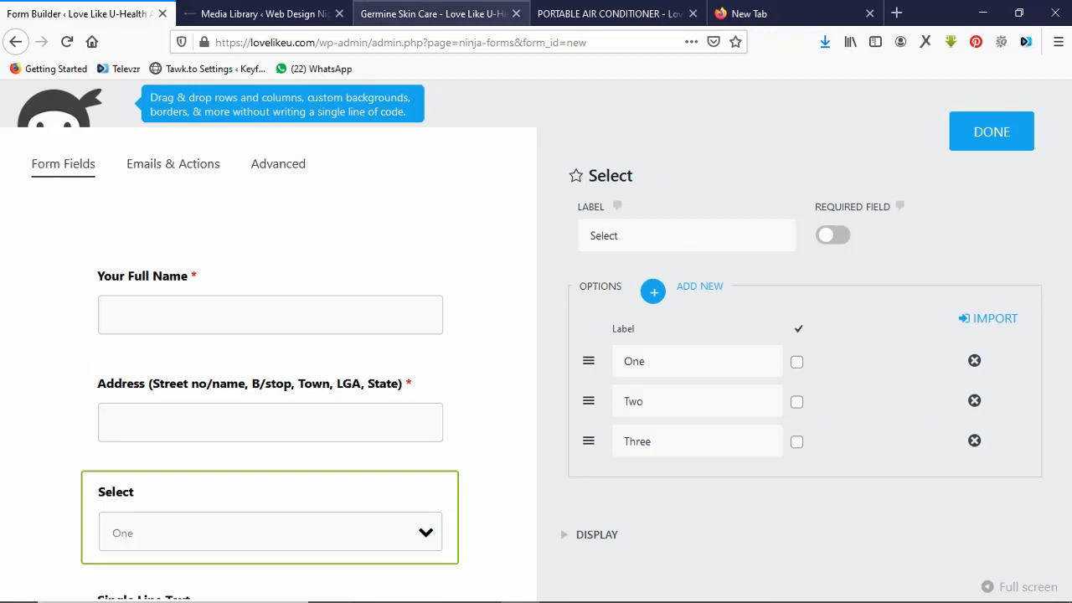
Drag the last single-line text field above the dropdown in the order form.
left_click(615, 13)
left_click(436, 13)
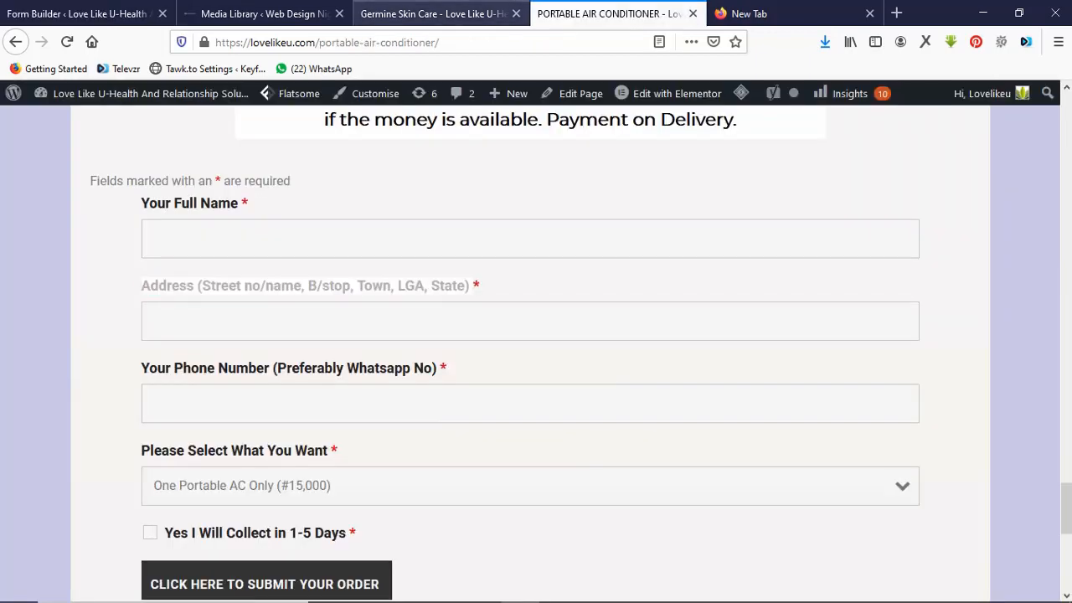
left_click(84, 13)
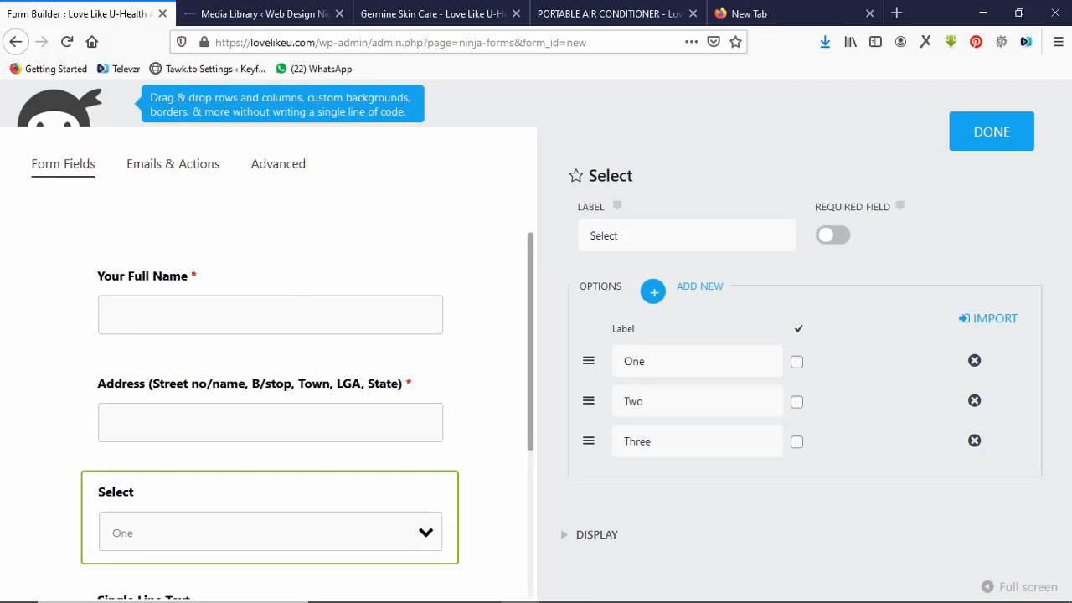
scroll(308, 416, "down", 2)
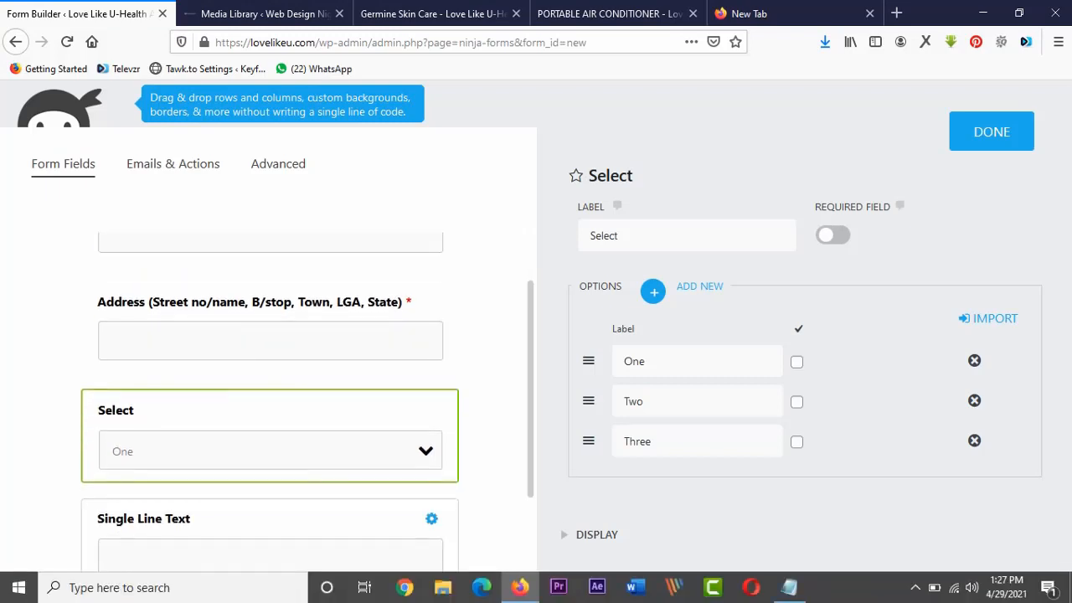
left_click_drag(269, 519, 272, 356)
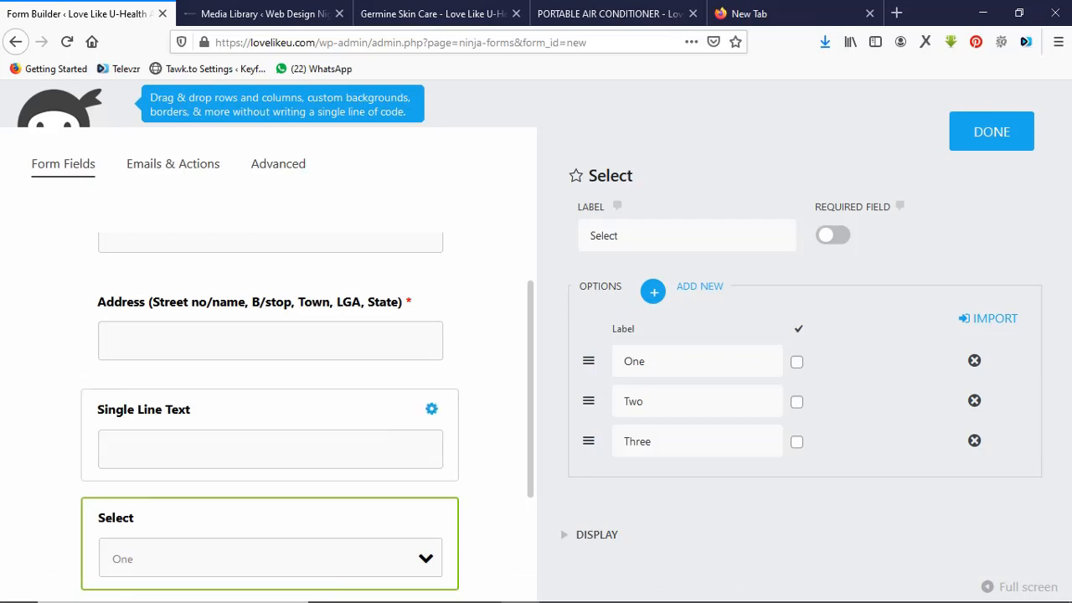
Relabel the moved field '24/7 Working Phone Number' and make it required.
left_click(273, 419)
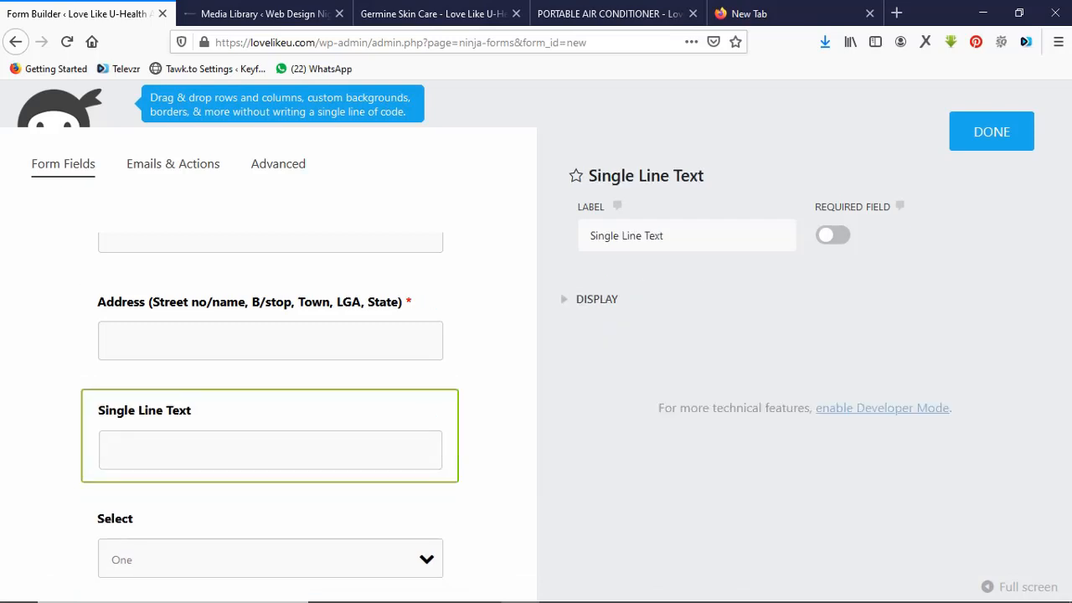
triple_click(626, 235)
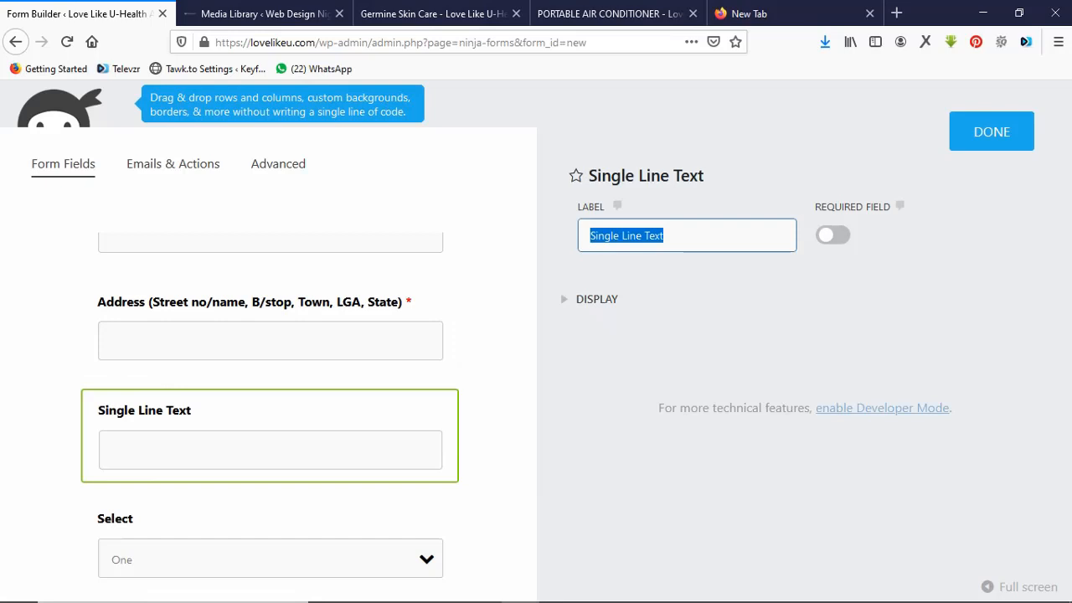
type("24")
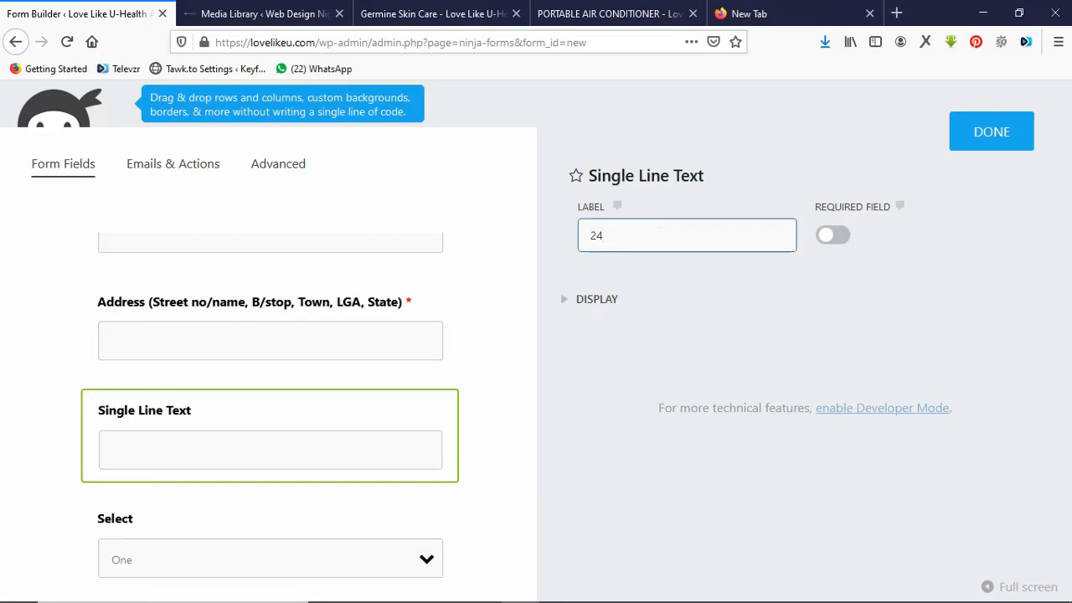
type("/7 Working P")
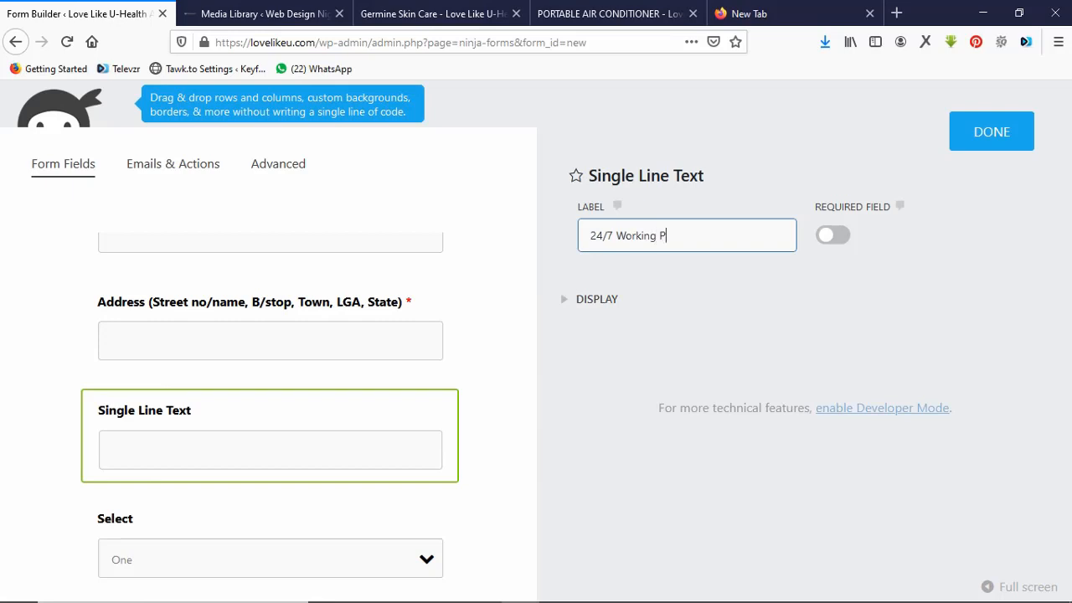
type("hone Number")
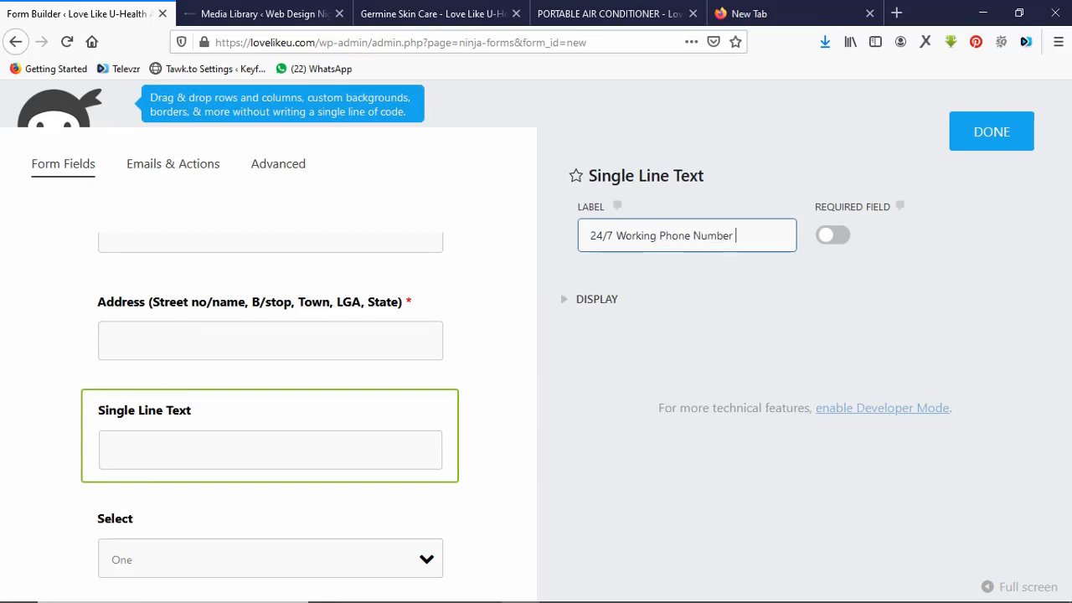
left_click(833, 235)
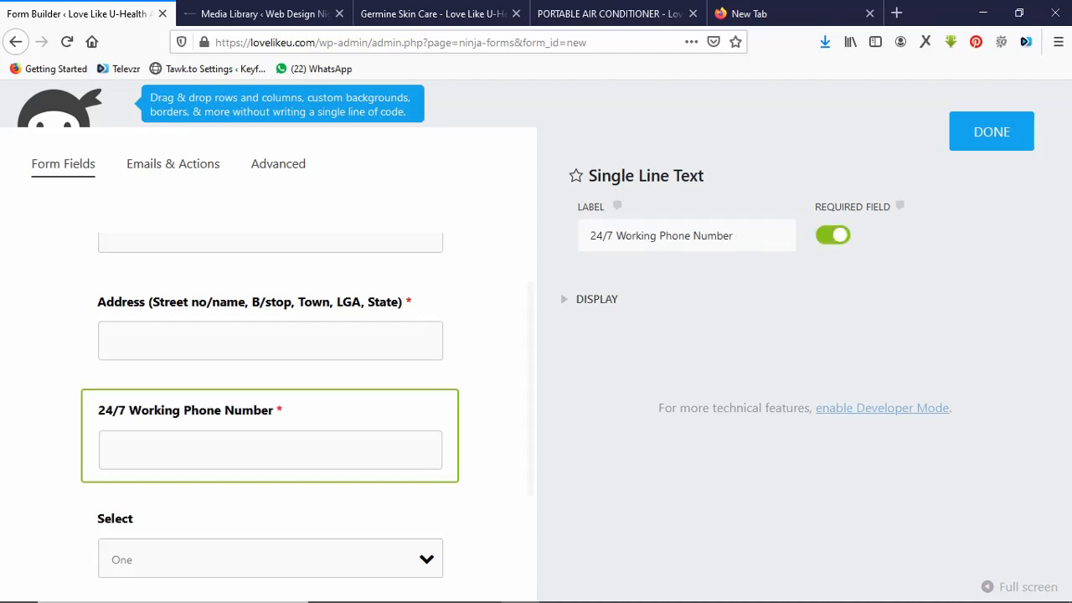
scroll(270, 435, "down", 2)
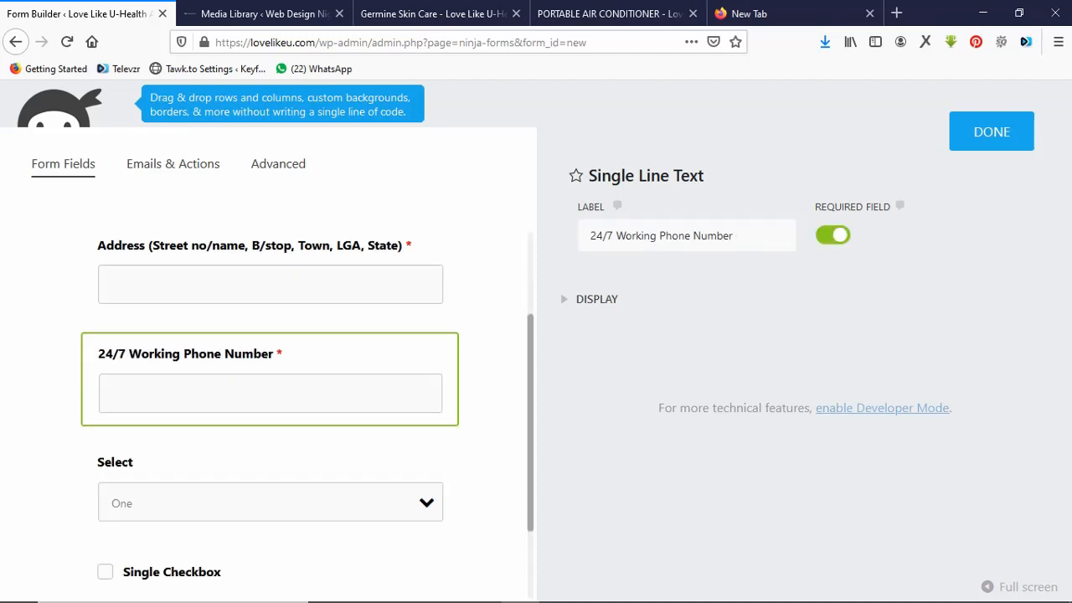
Label the dropdown with the copied quantity question from the live page and make it required.
left_click(270, 435)
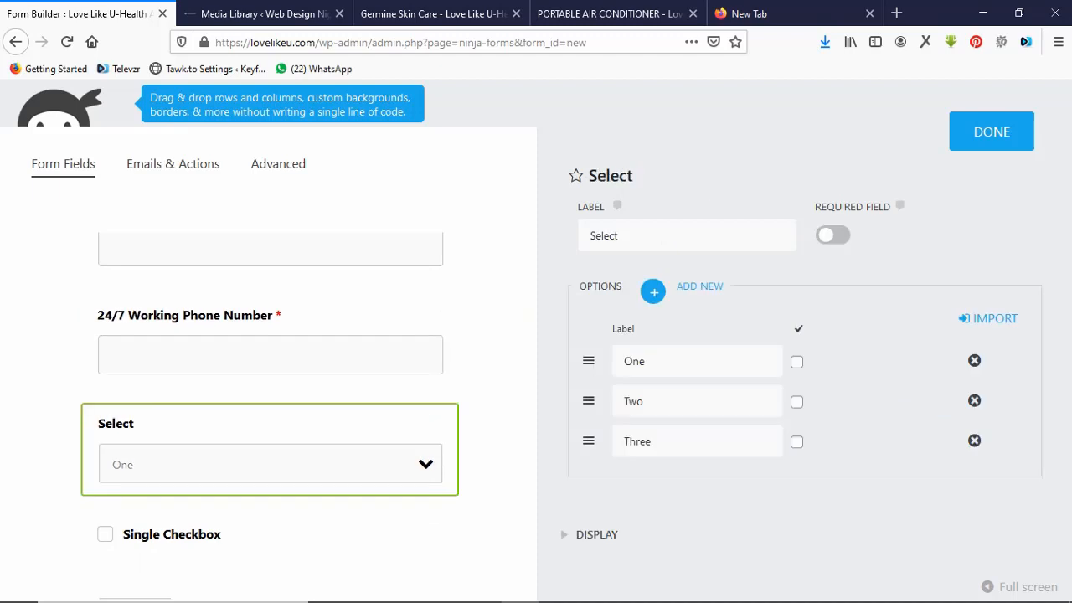
left_click(619, 235)
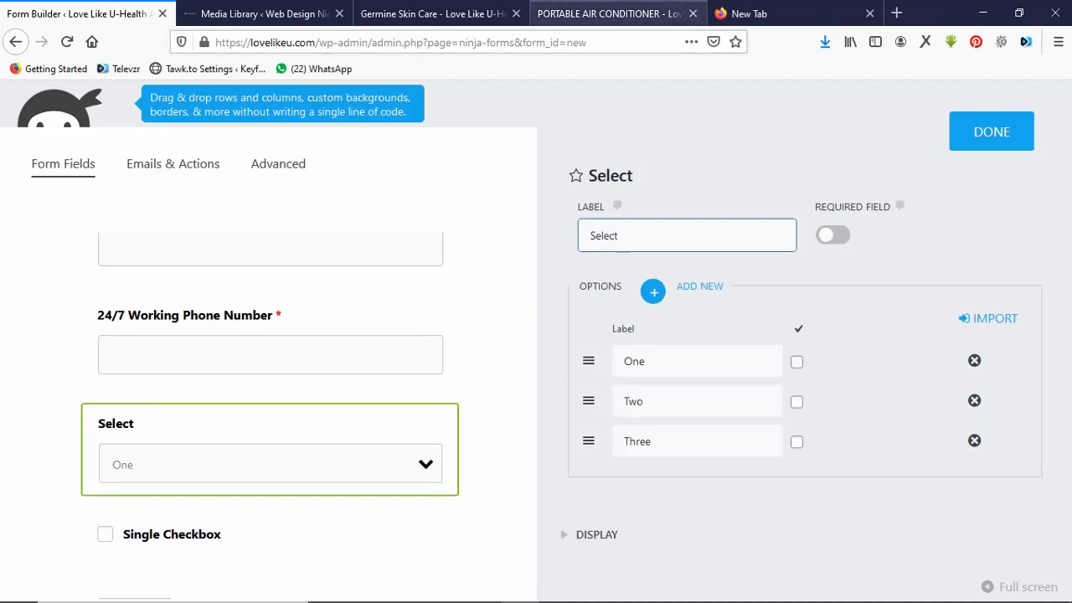
left_click(607, 13)
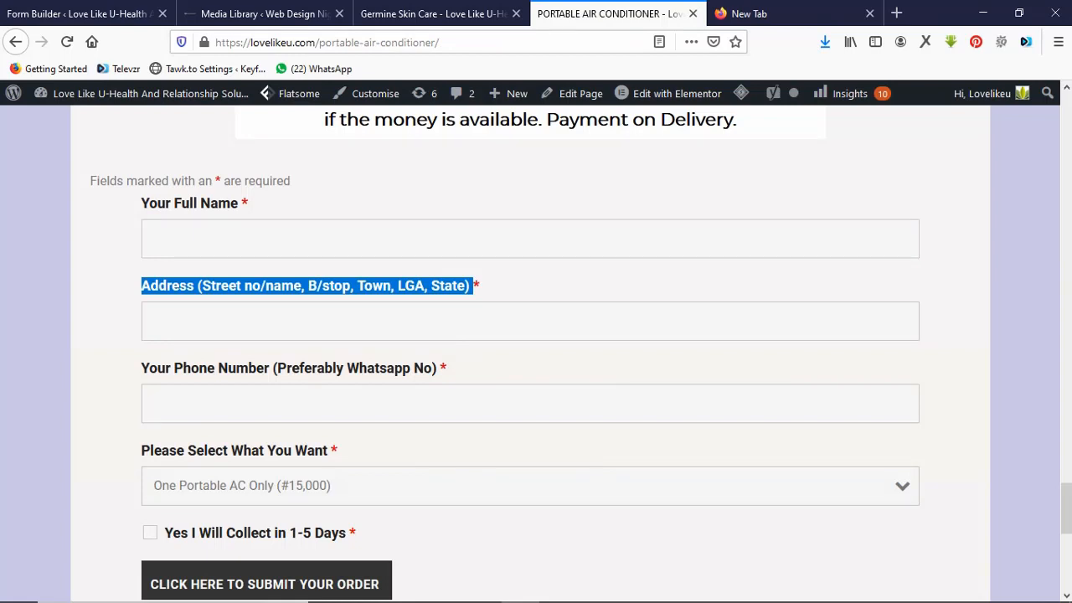
left_click_drag(331, 450, 140, 450)
key("ctrl+c")
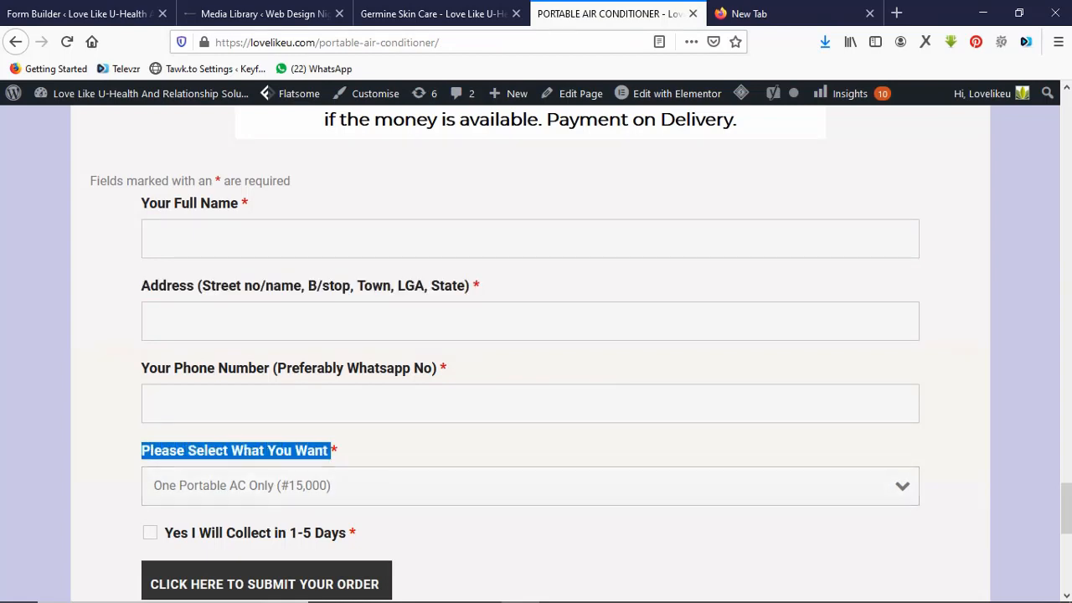
left_click(80, 13)
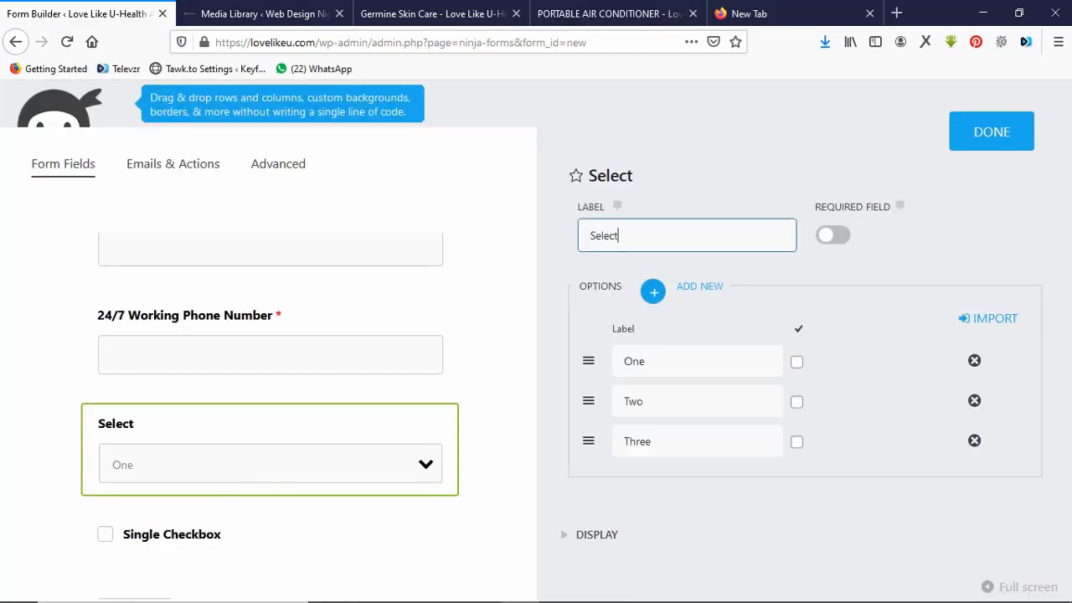
key("ctrl+a")
key("ctrl+v")
type("the Qau")
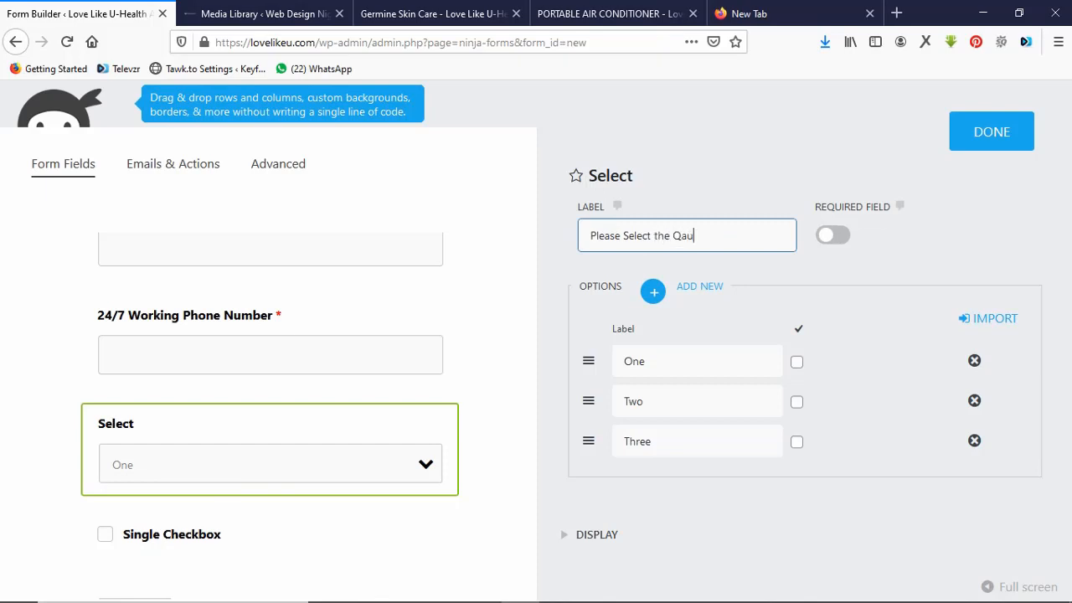
type("ntity You Want")
left_click(832, 235)
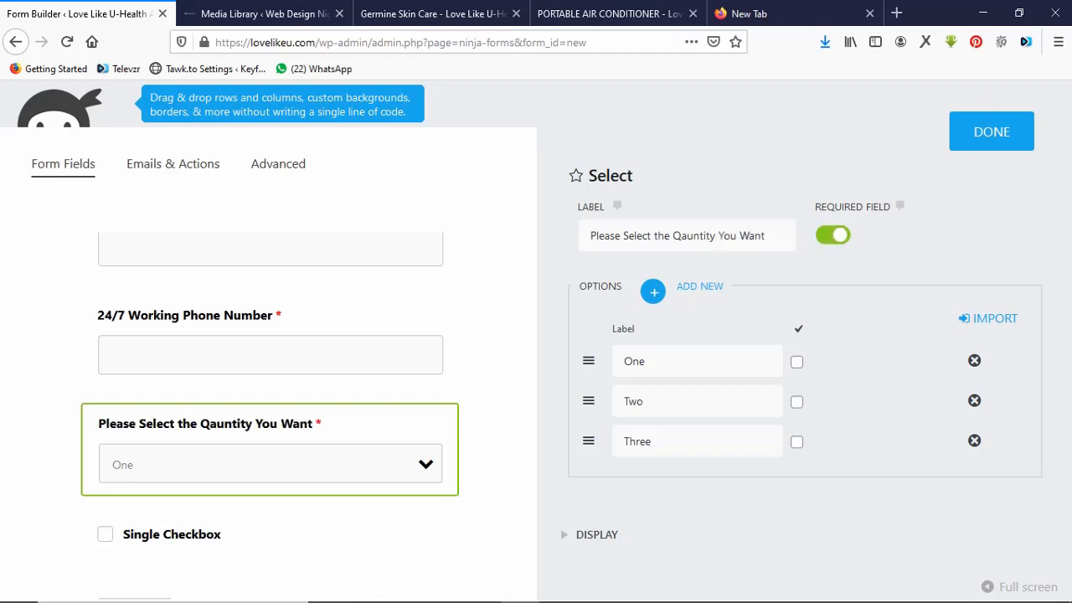
Rename the dropdown options to One for #12000, Two For #23000 and Three For #31000.
left_click(645, 361)
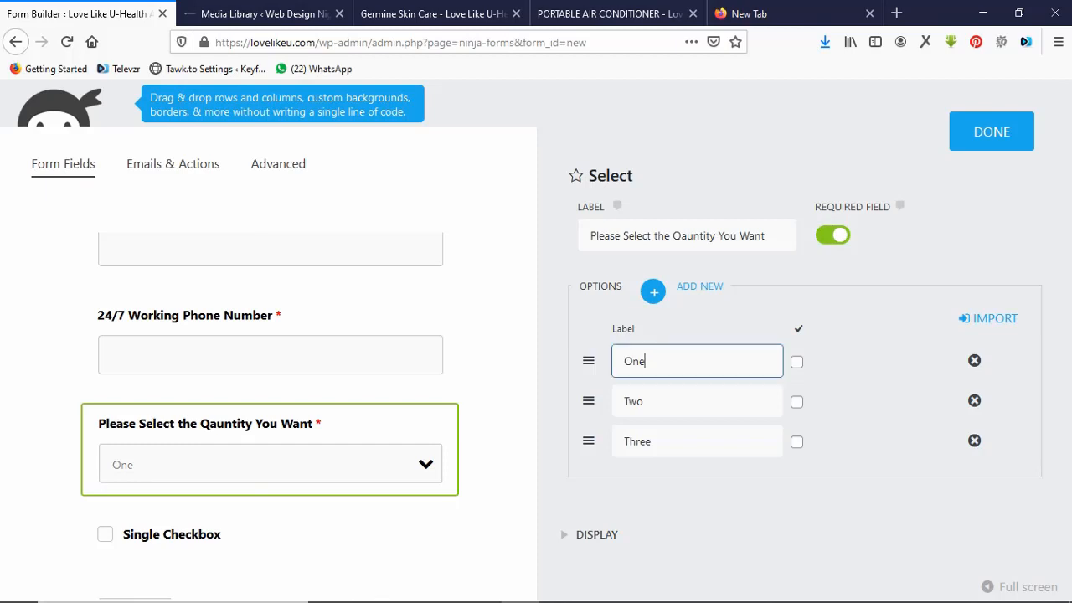
type("for #12000")
left_click(644, 401)
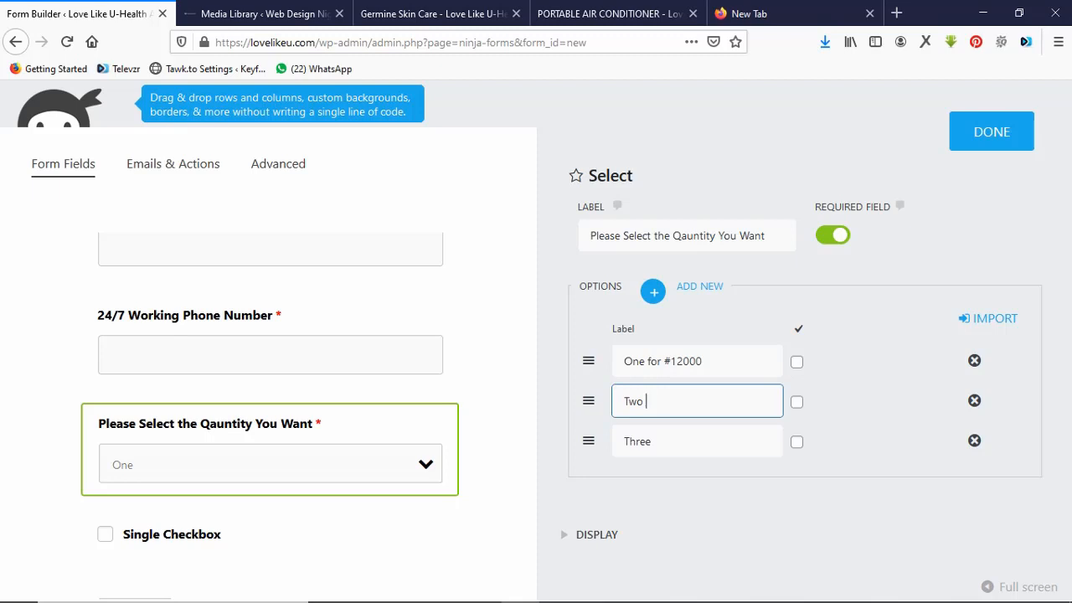
type("For #23000")
left_click(661, 441)
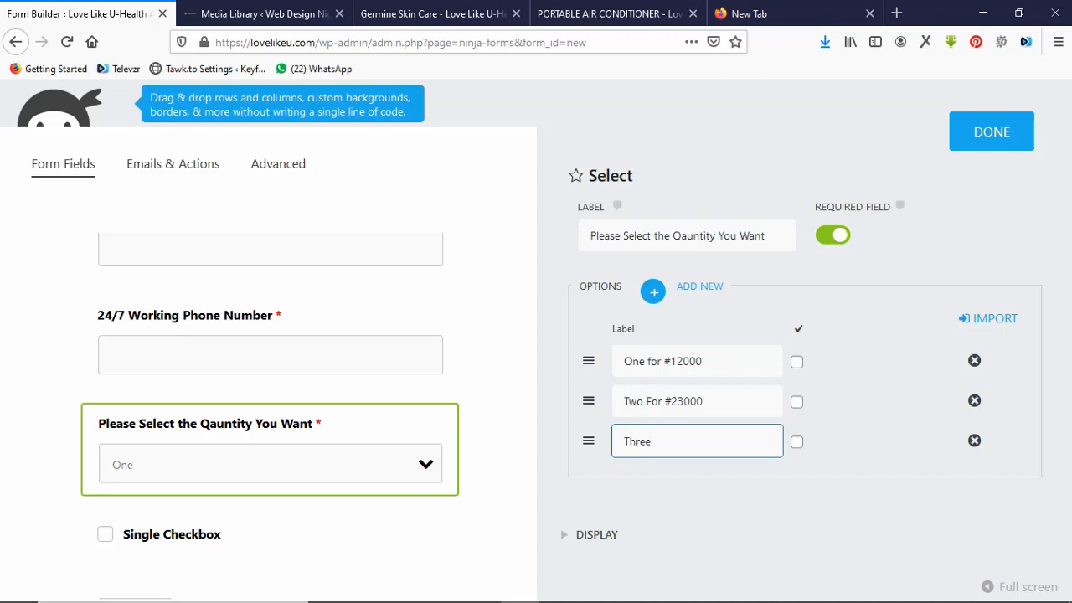
type("For #31000")
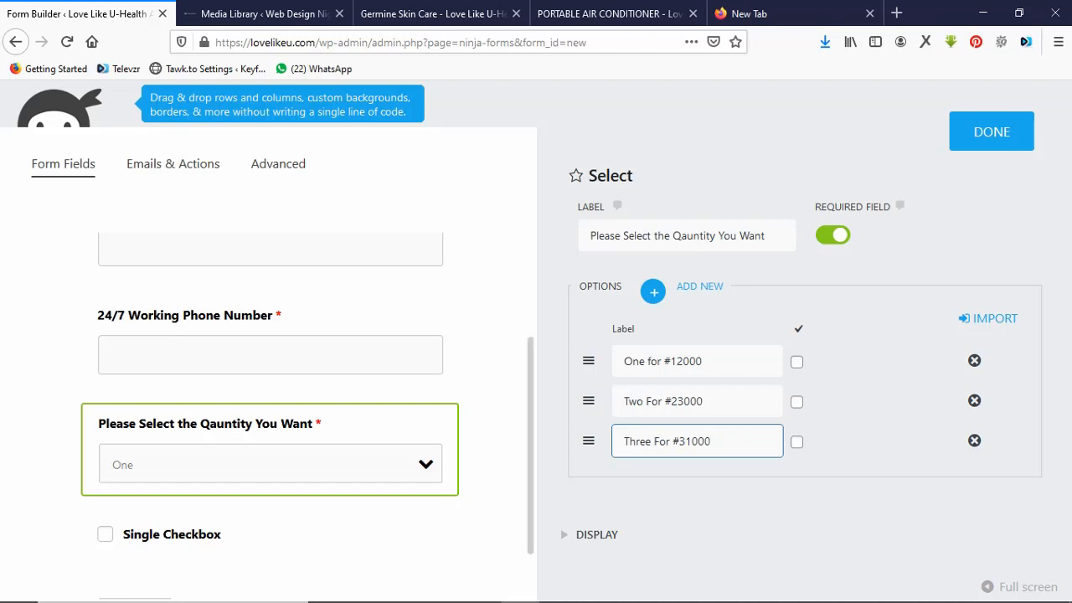
scroll(267, 464, "down", 2)
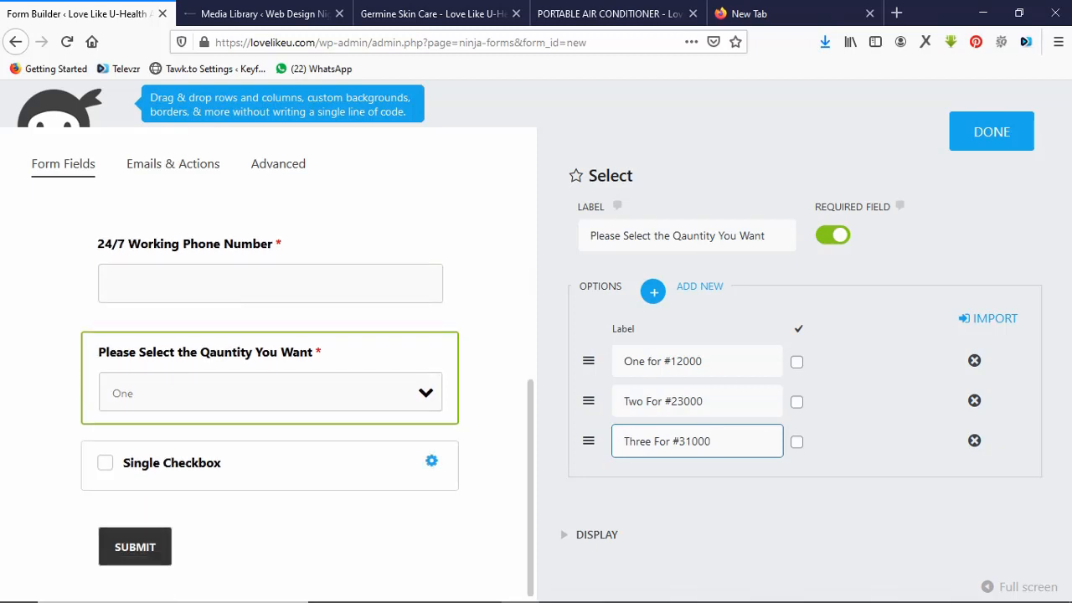
Paste 'Yes I Will Collect in 1-5 Days' as the single checkbox label and mark it required.
left_click(269, 465)
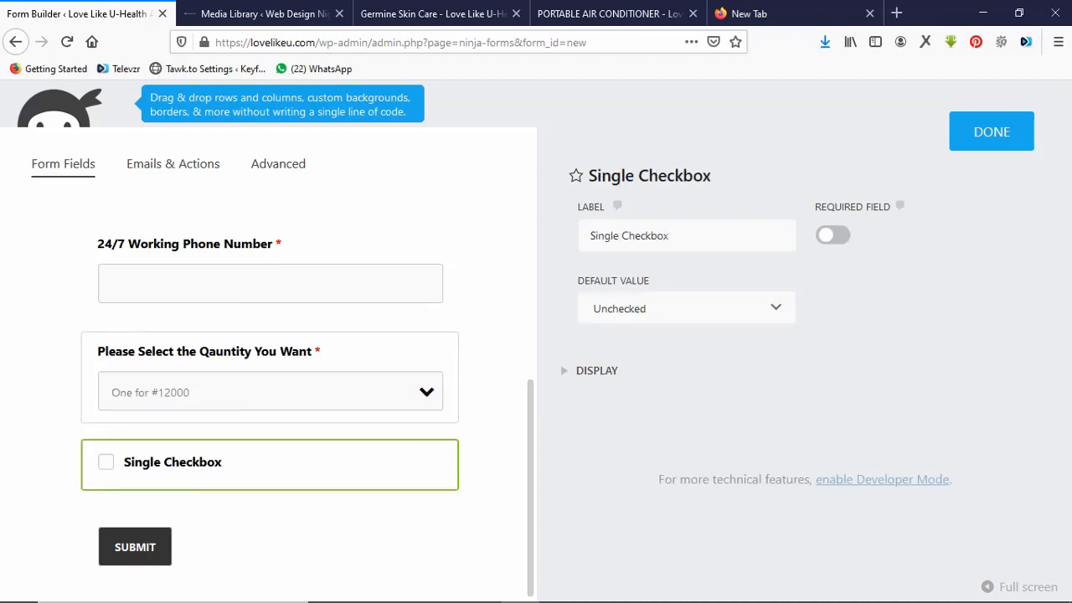
left_click(616, 13)
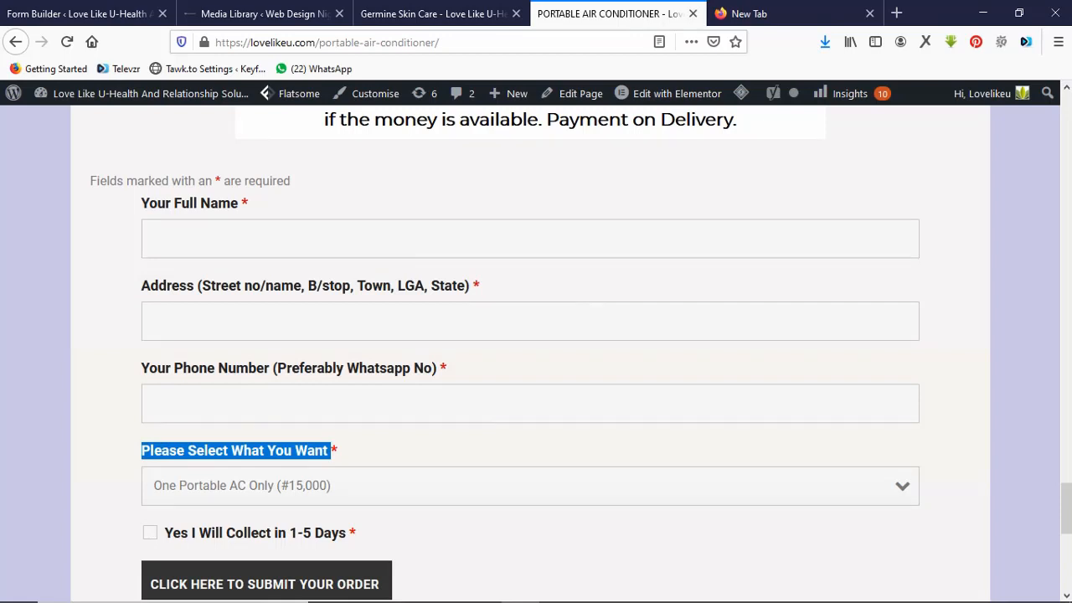
left_click_drag(347, 533, 164, 532)
key("ctrl+c")
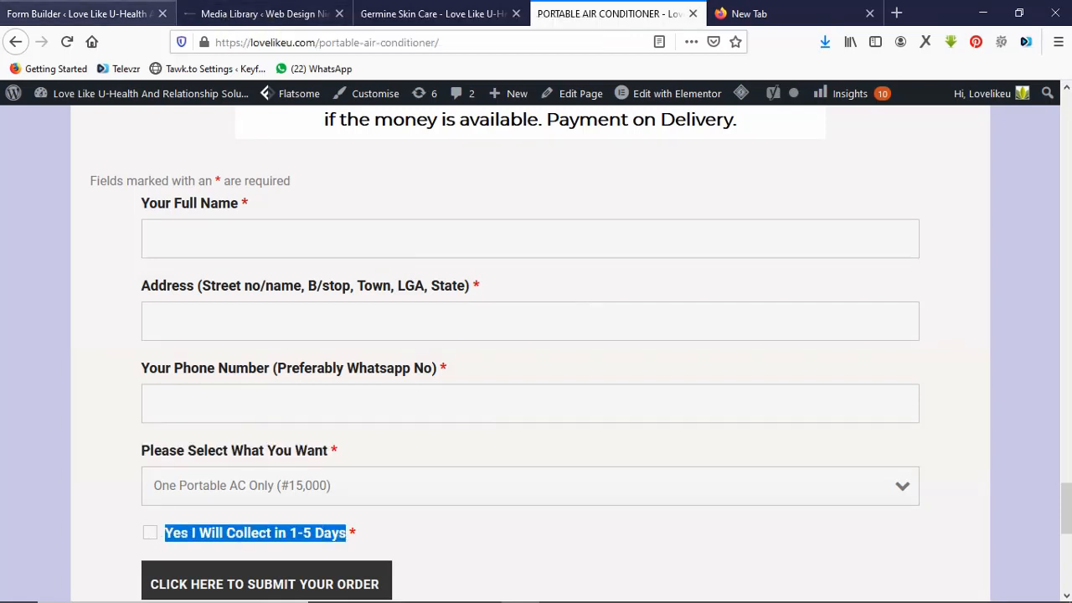
left_click(79, 13)
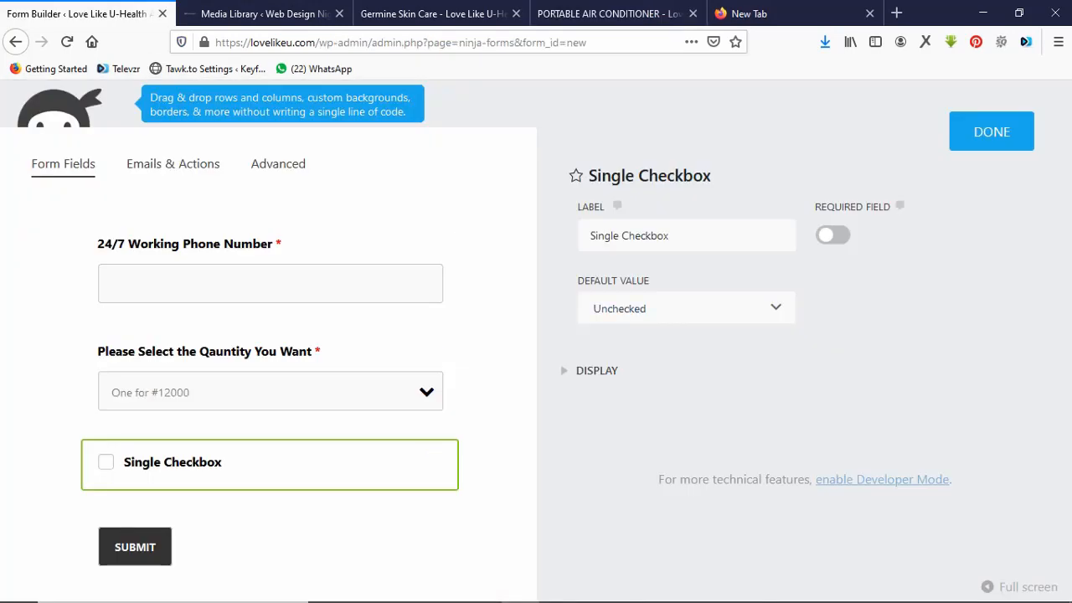
left_click(680, 235)
key("ctrl+a")
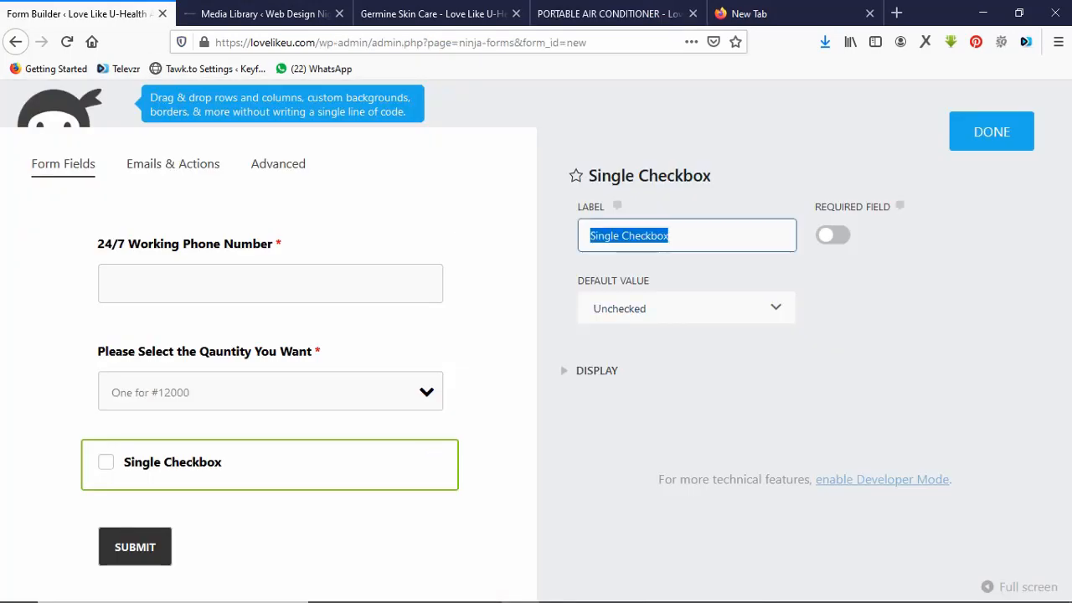
key("ctrl+v")
left_click(832, 235)
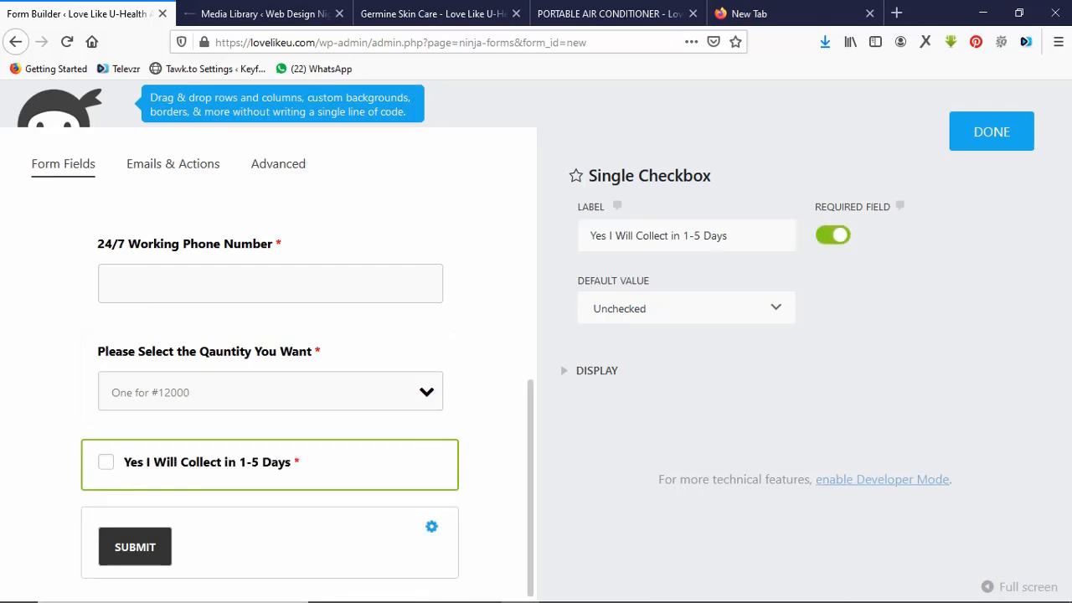
left_click(270, 543)
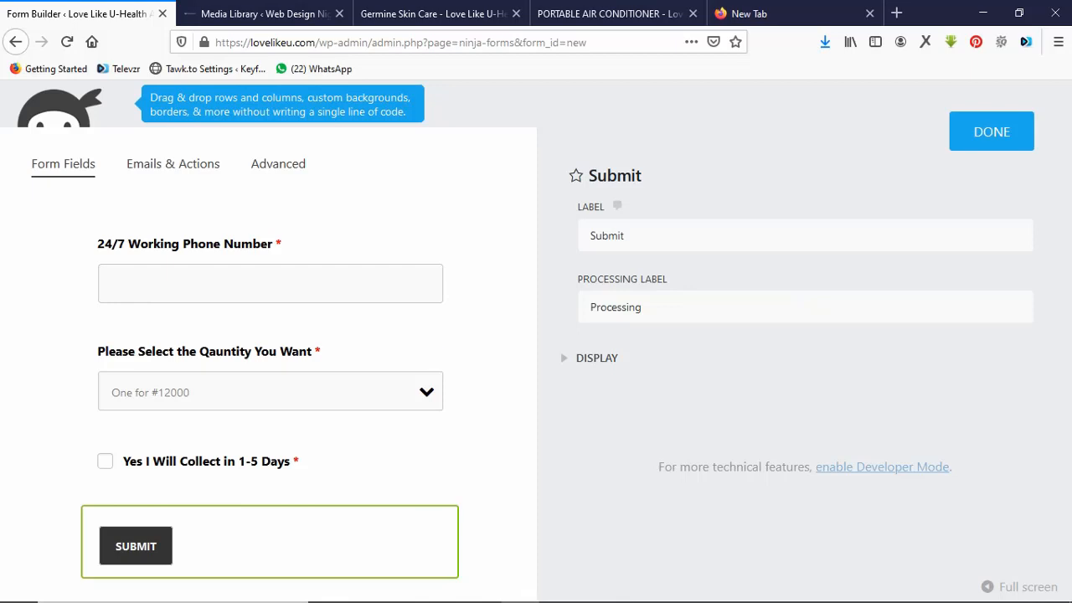
Change the Submit field label to 'Click Here to Submit Your Order' and close its settings.
left_click(625, 236)
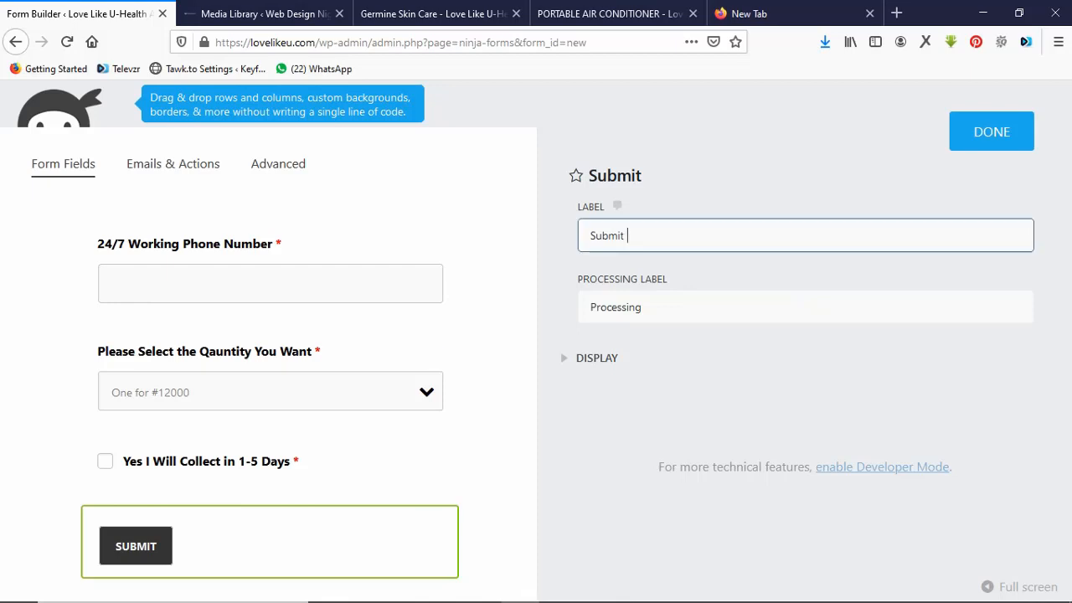
type("Your Order")
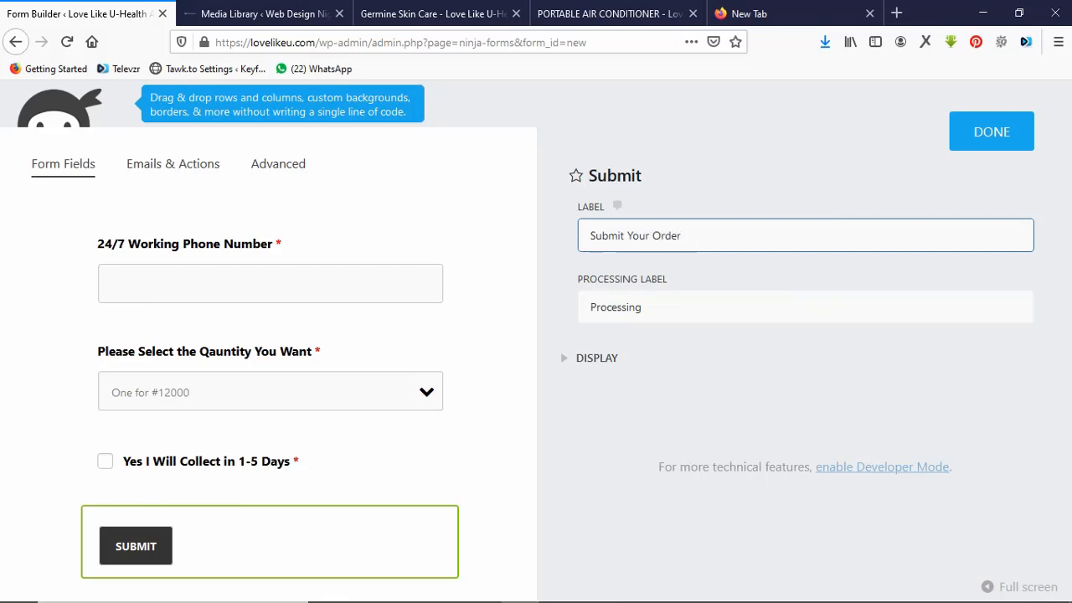
left_click(590, 236)
type("Click He")
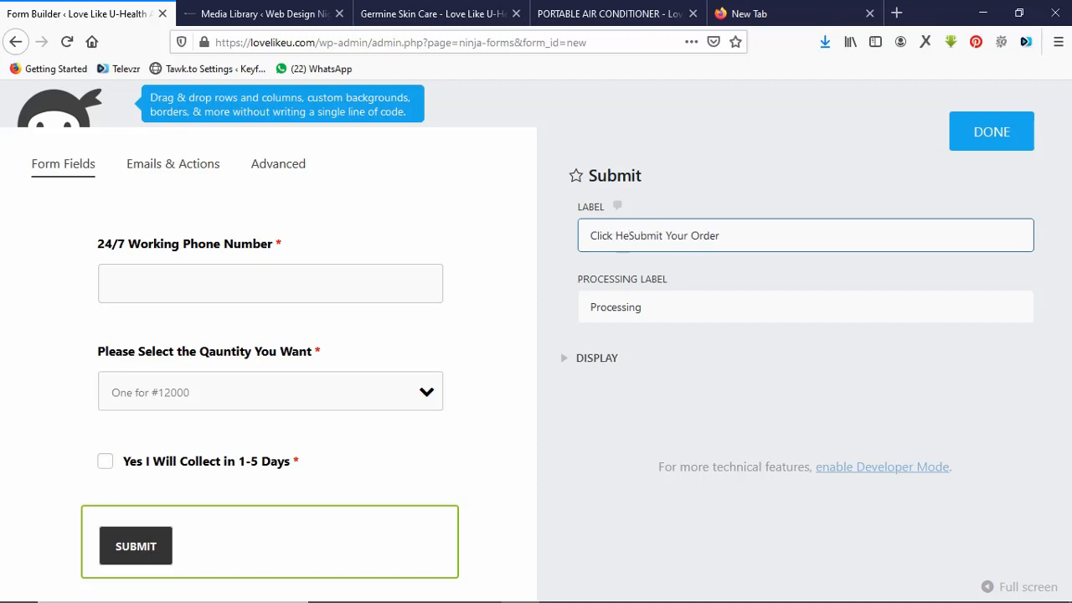
type("re to")
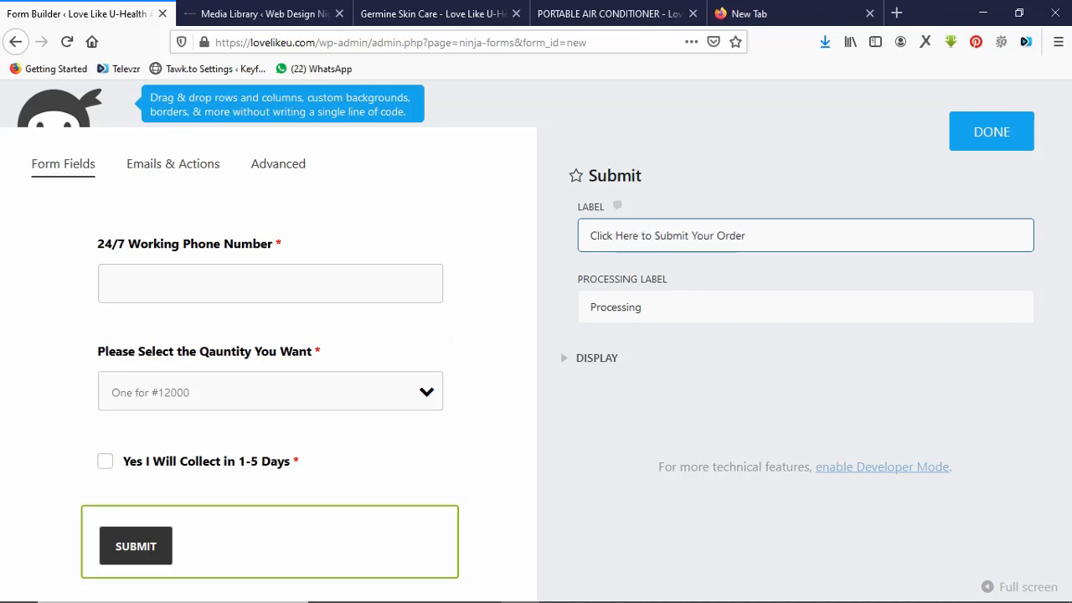
left_click(988, 141)
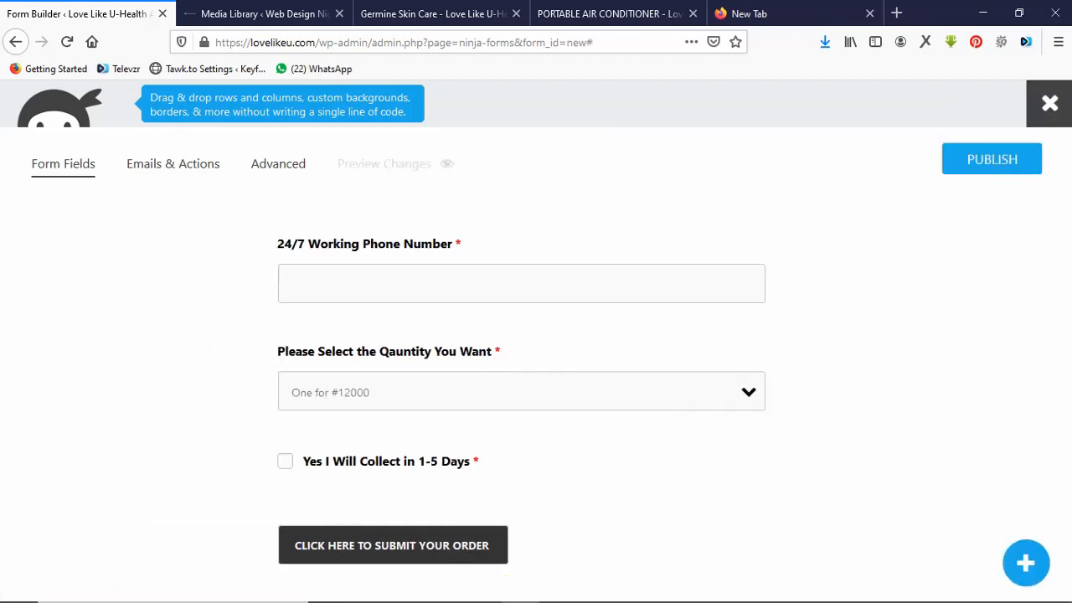
Publish the Ninja Form with the title 'Germine Skin Form'.
left_click(992, 160)
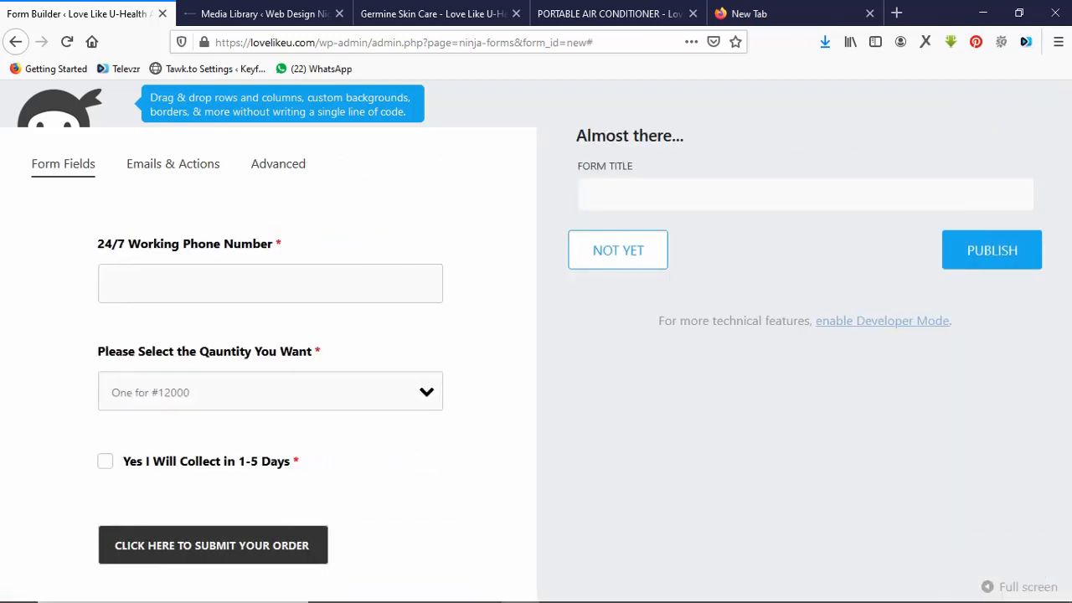
left_click(591, 194)
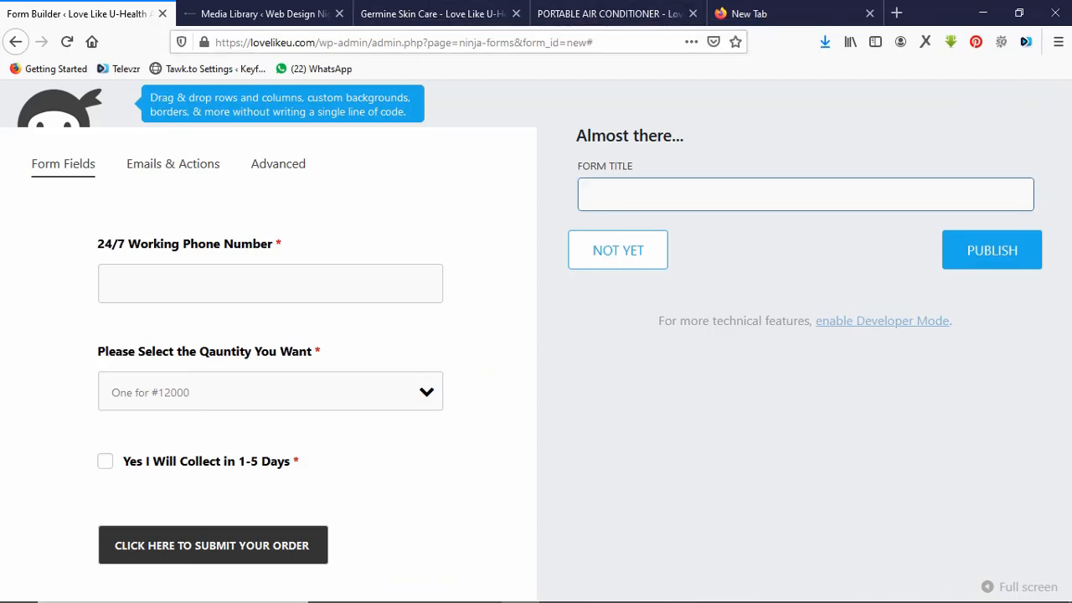
type("Germine Skin Form")
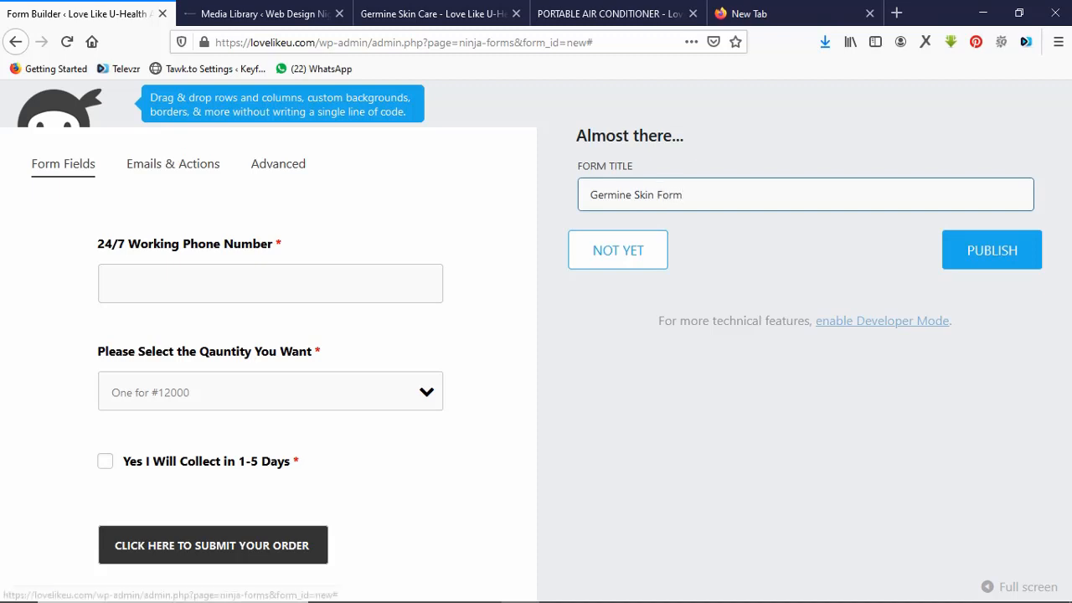
key("Return")
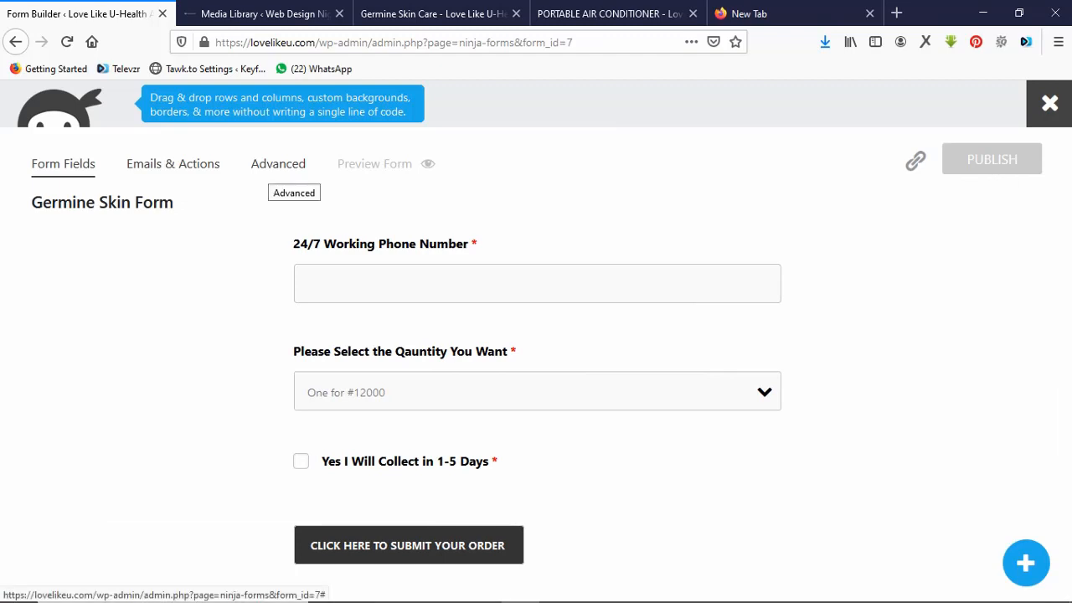
Add a Redirect action under Emails & Actions, then go to the portable air conditioner page.
left_click(278, 164)
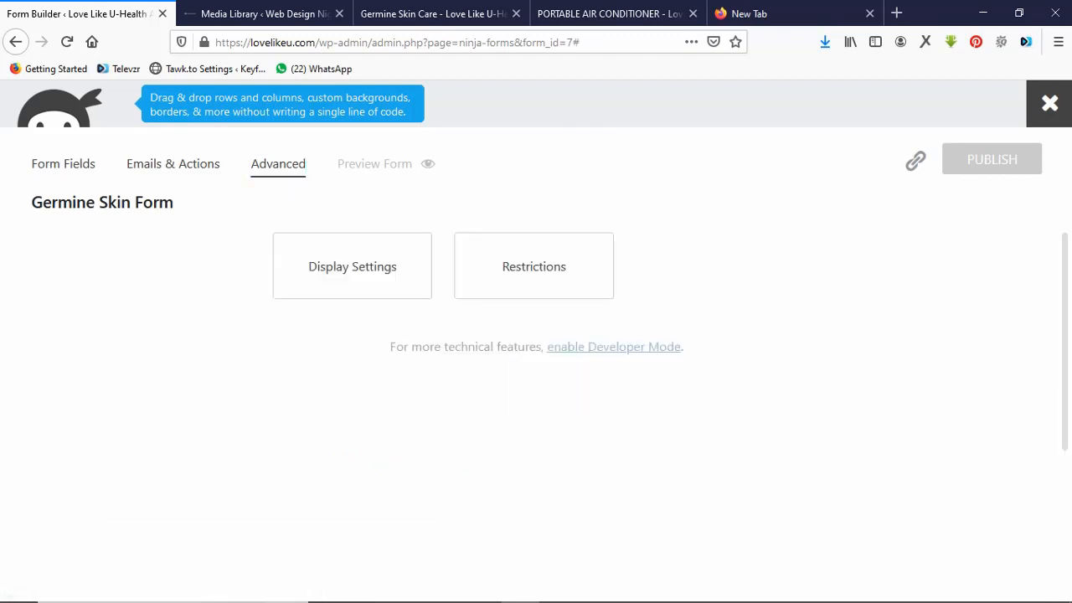
left_click(63, 164)
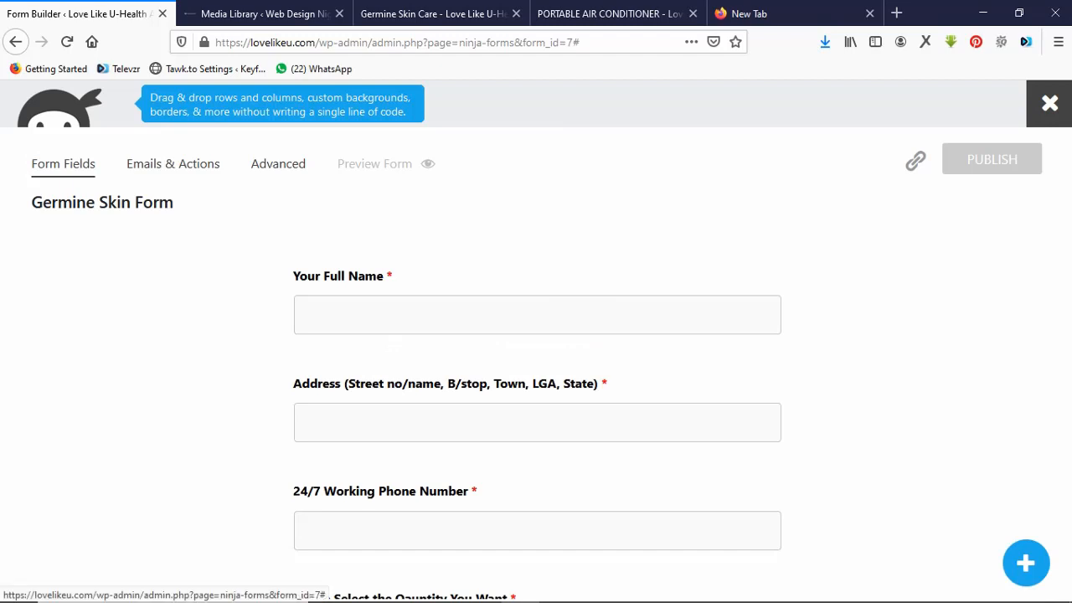
left_click(172, 164)
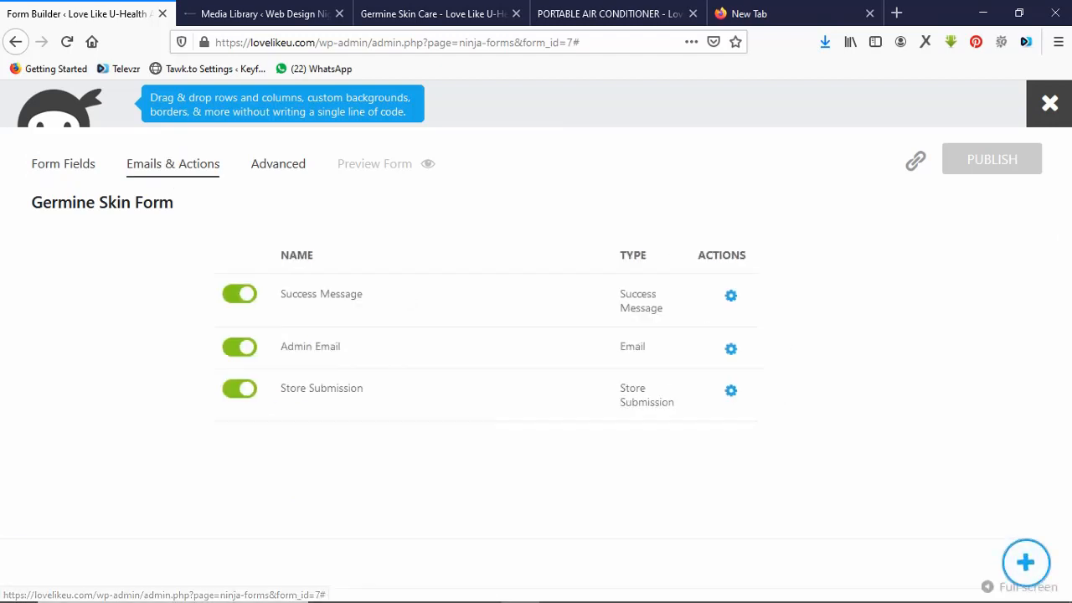
left_click(1025, 563)
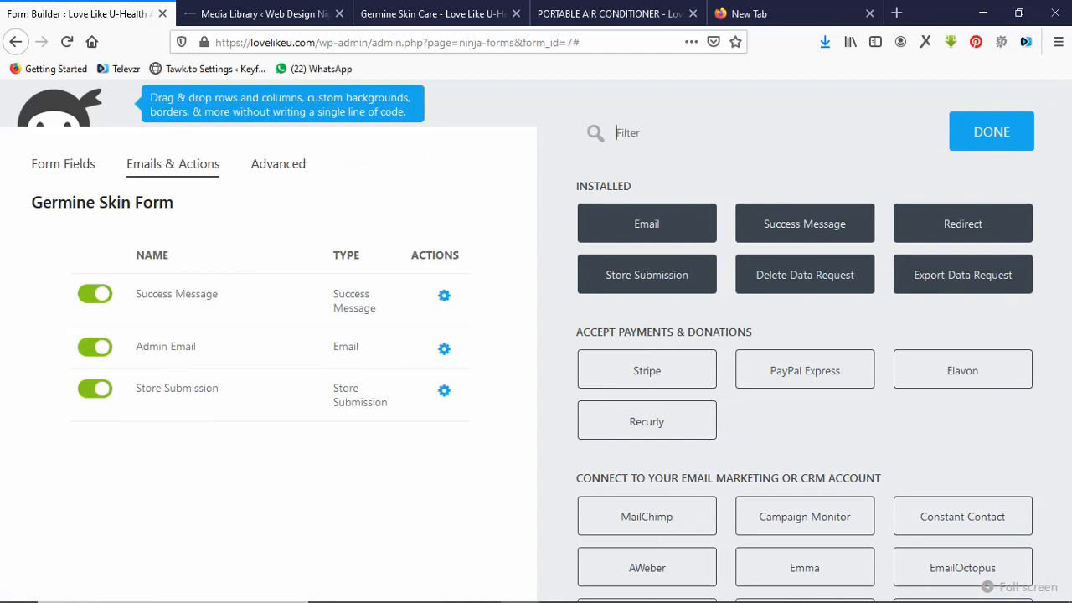
left_click(963, 223)
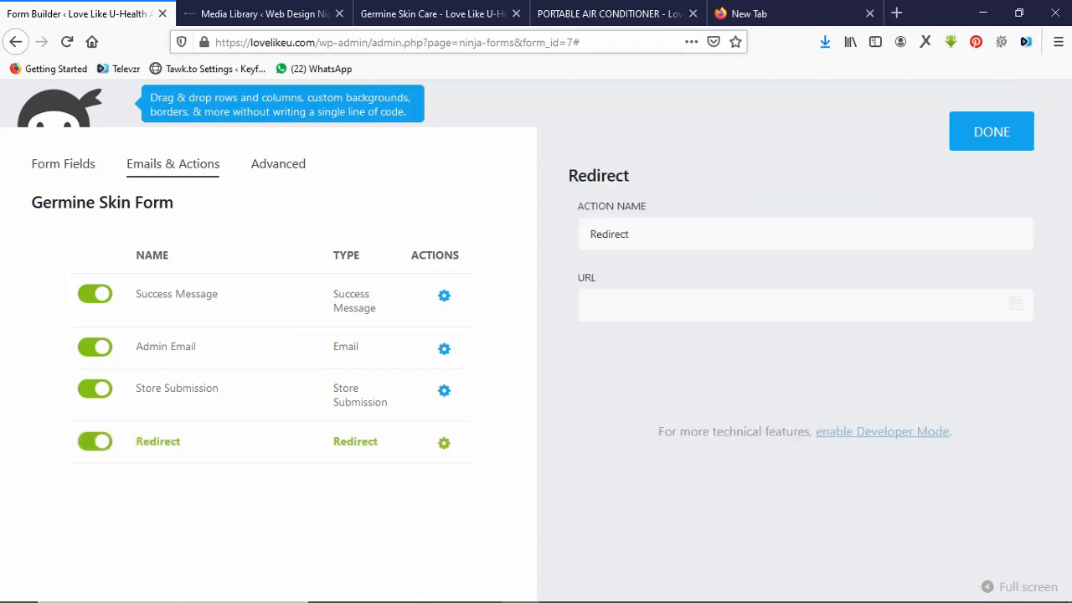
left_click(609, 14)
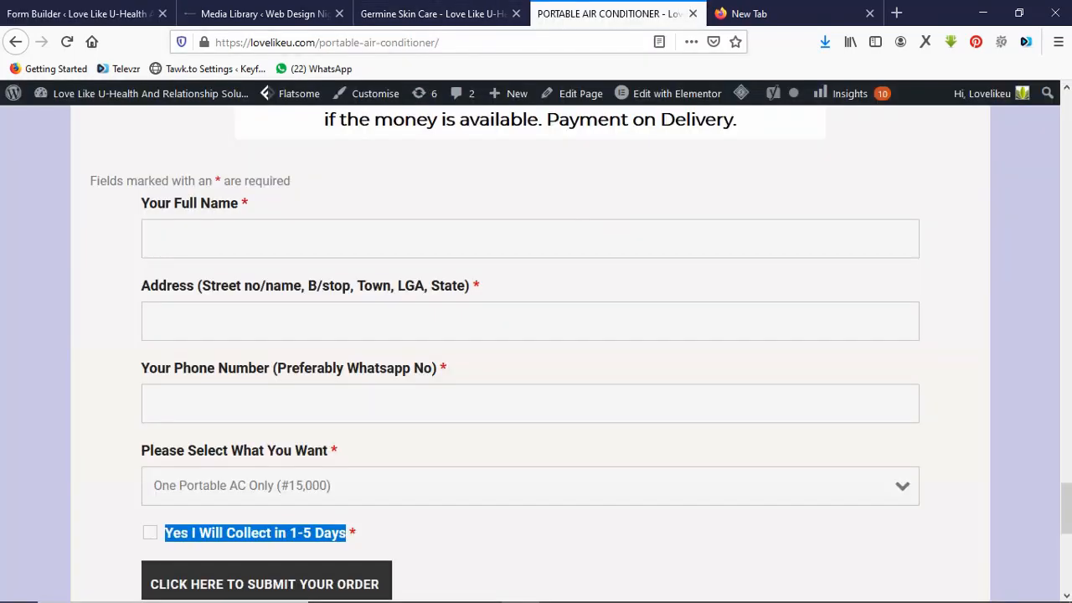
Fill in the test order's customer name, address and phone number fields.
left_click(407, 535)
scroll(536, 352, "down", 3)
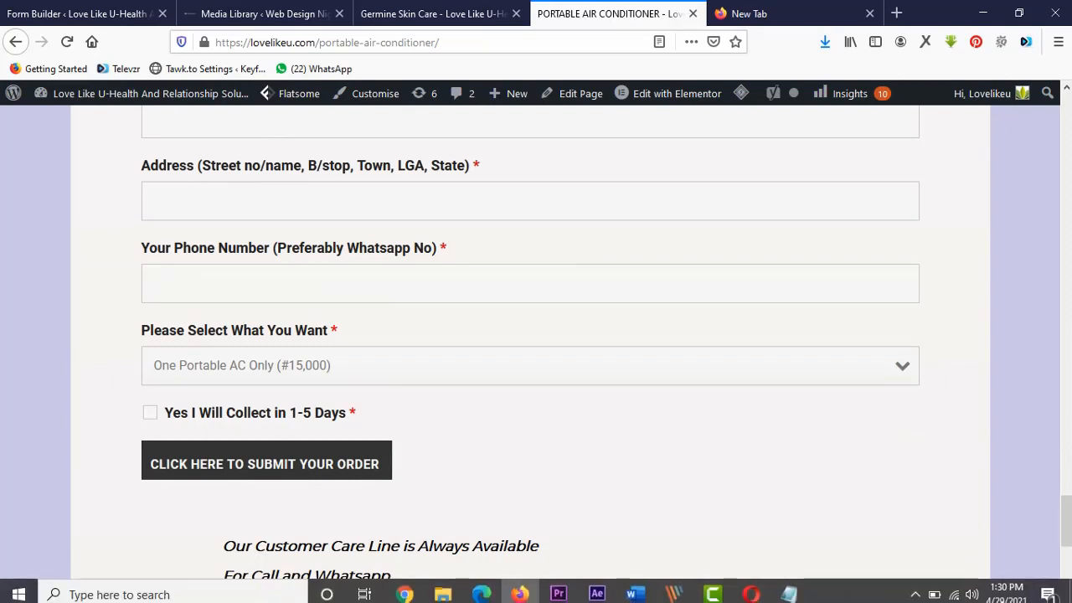
scroll(536, 351, "up", 4)
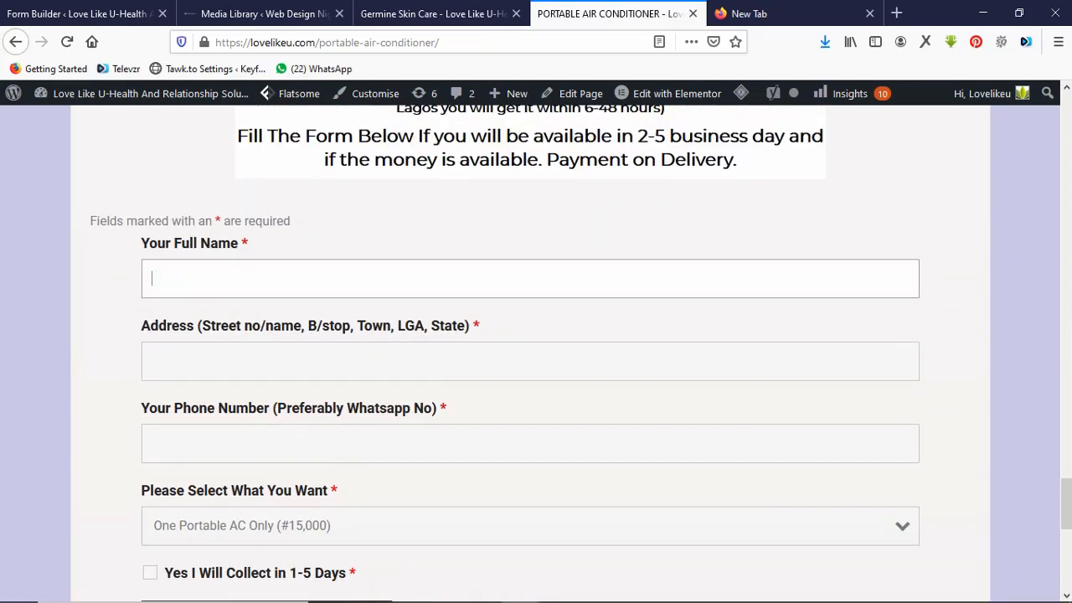
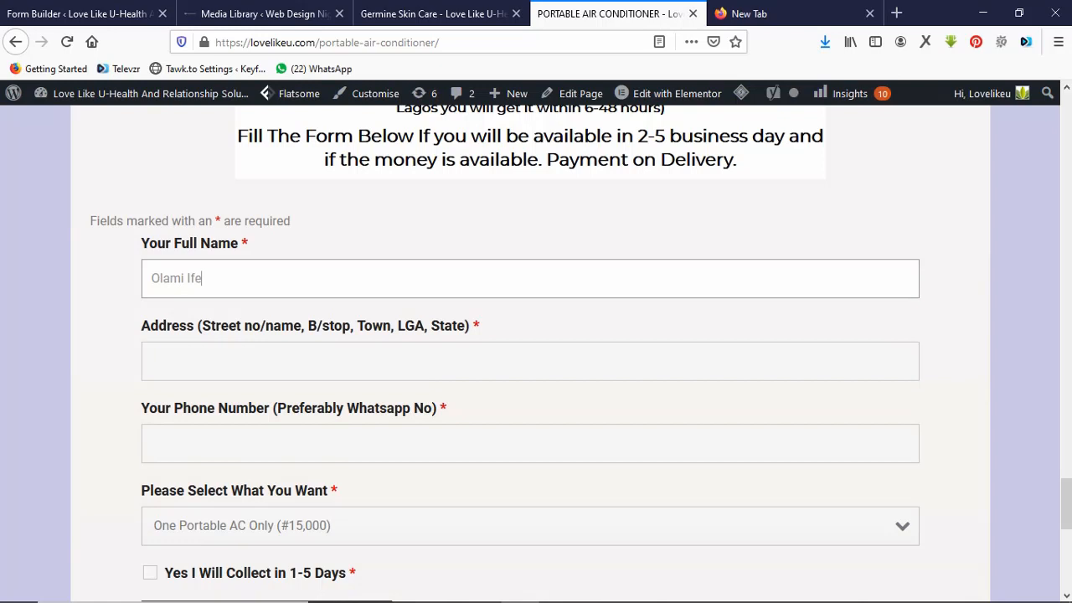
key("Tab")
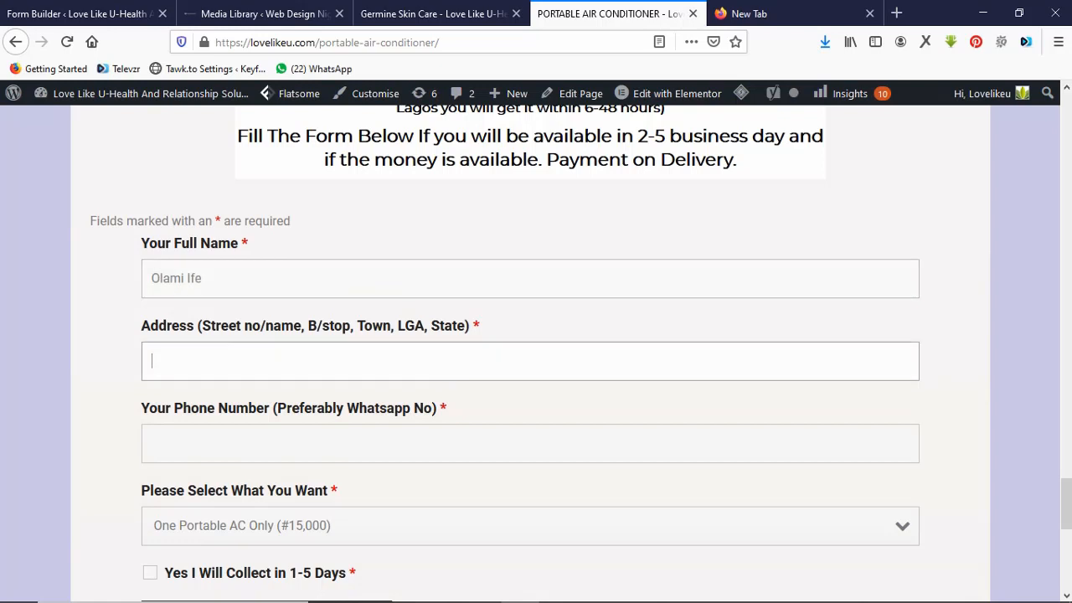
key("Tab")
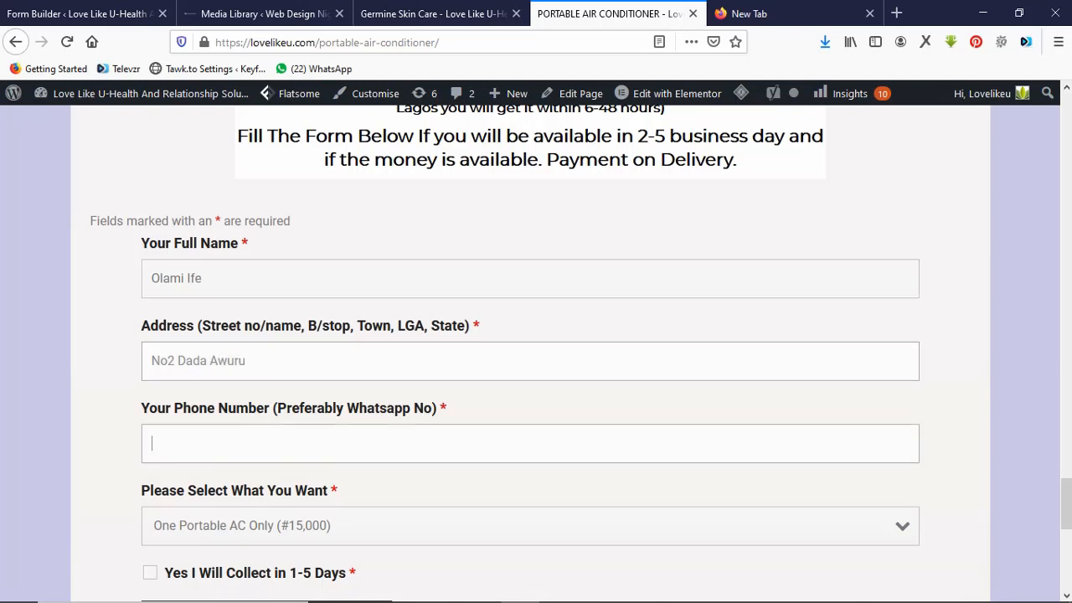
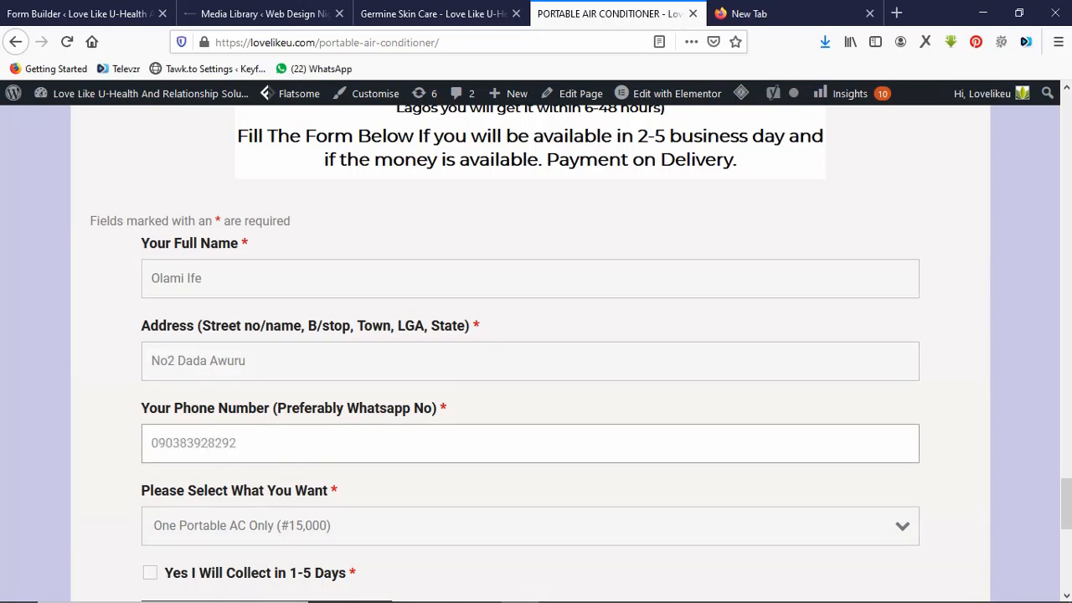
Choose Two Portable AC, tick the 1-5 days collection checkbox and submit the order.
left_click(530, 526)
key("Down")
key("Return")
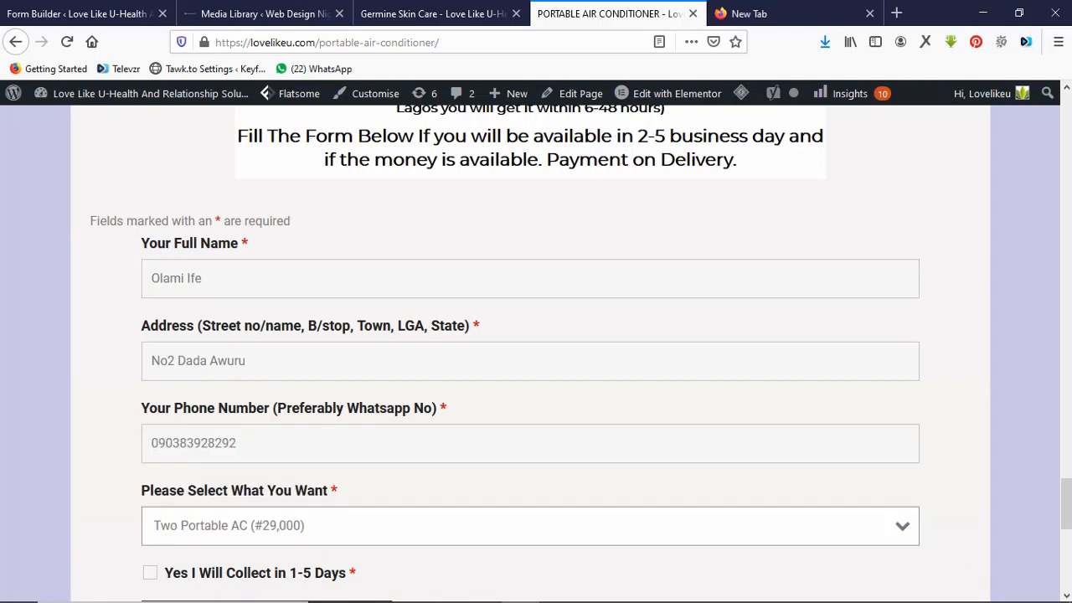
left_click(150, 573)
scroll(530, 352, "down", 1)
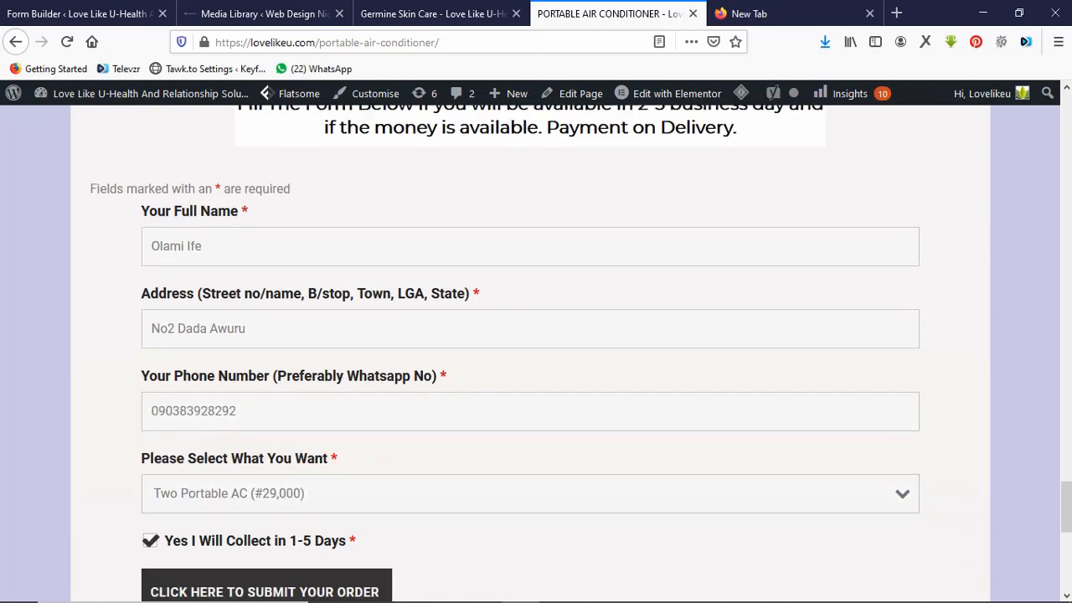
left_click(201, 542)
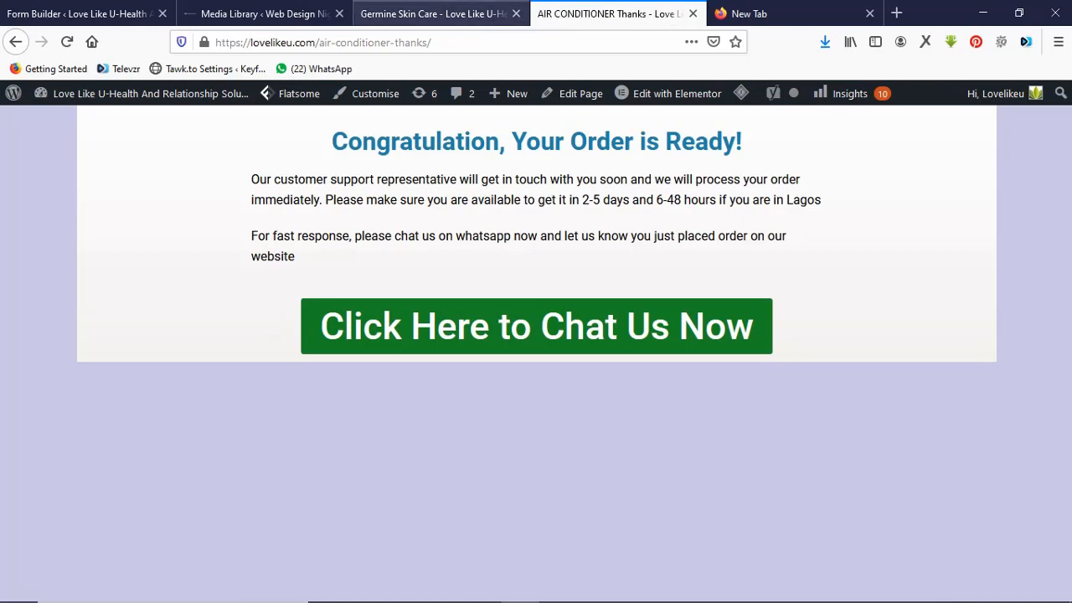
Look over the open pages, then return to the form builder's Redirect action settings.
left_click(432, 13)
left_click(615, 14)
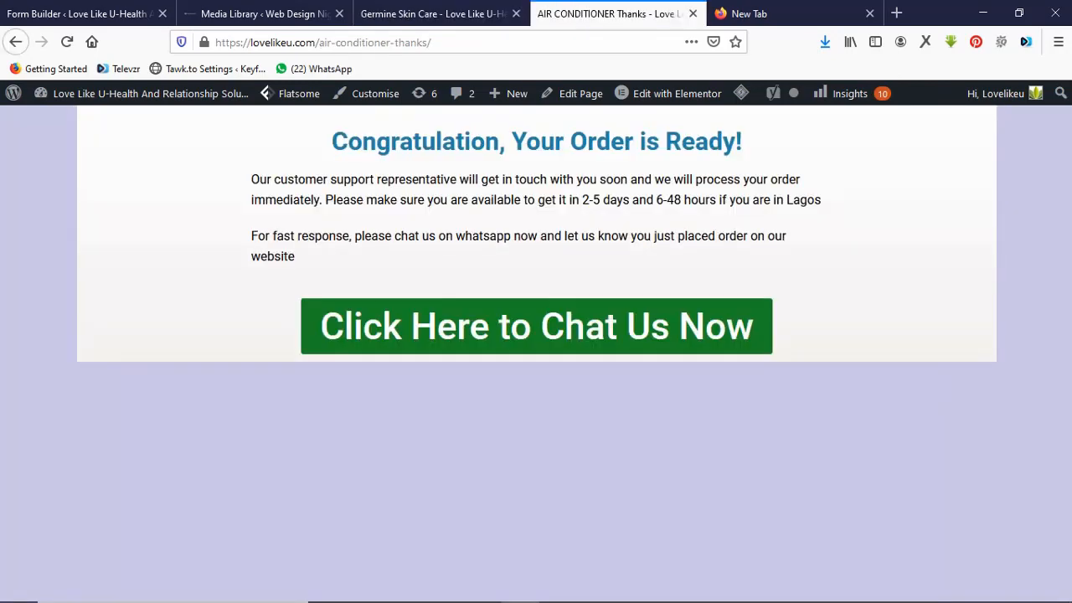
left_click(260, 13)
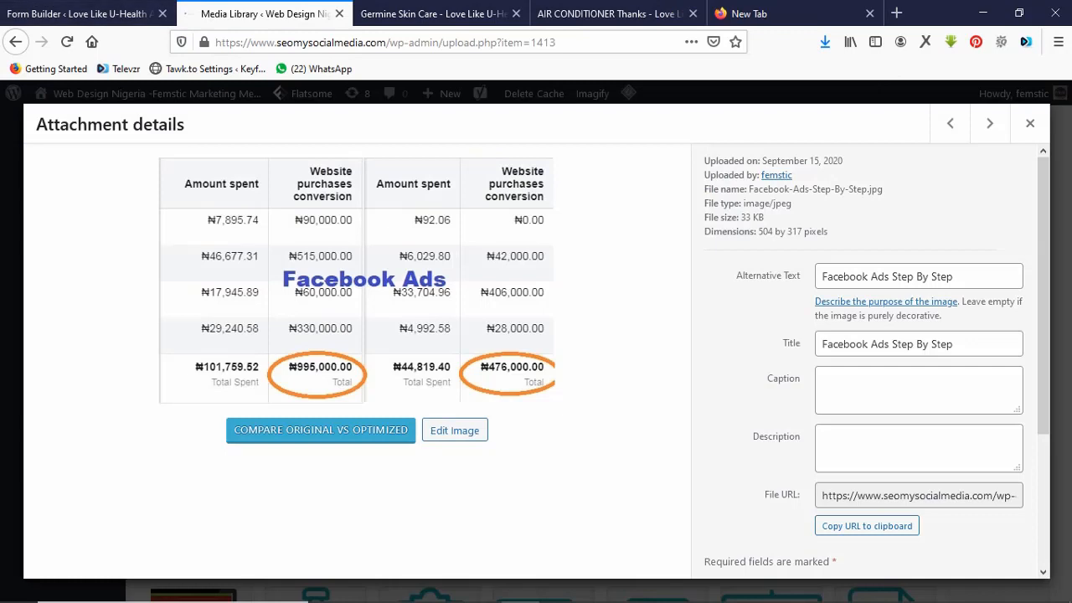
left_click(616, 13)
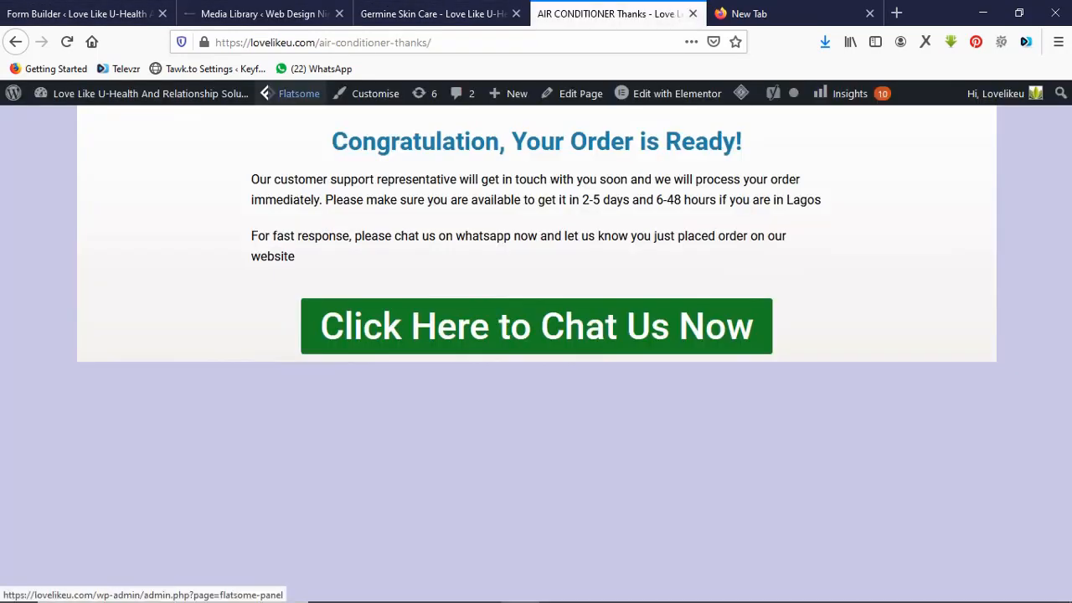
left_click(80, 14)
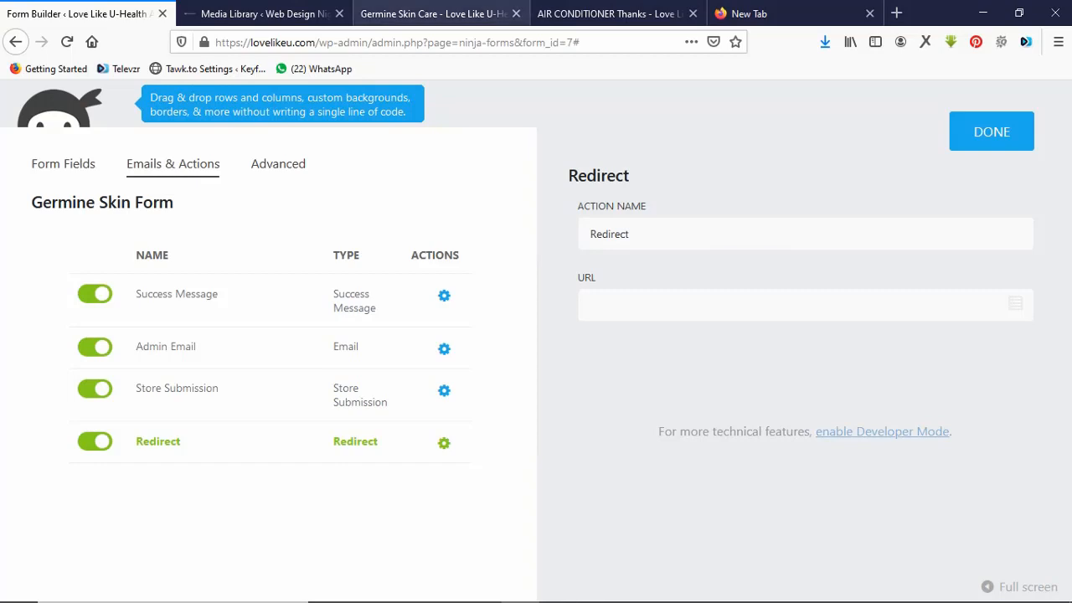
Clear the wrongly pasted redirect URL so it stays empty, and close the Redirect drawer.
left_click(434, 13)
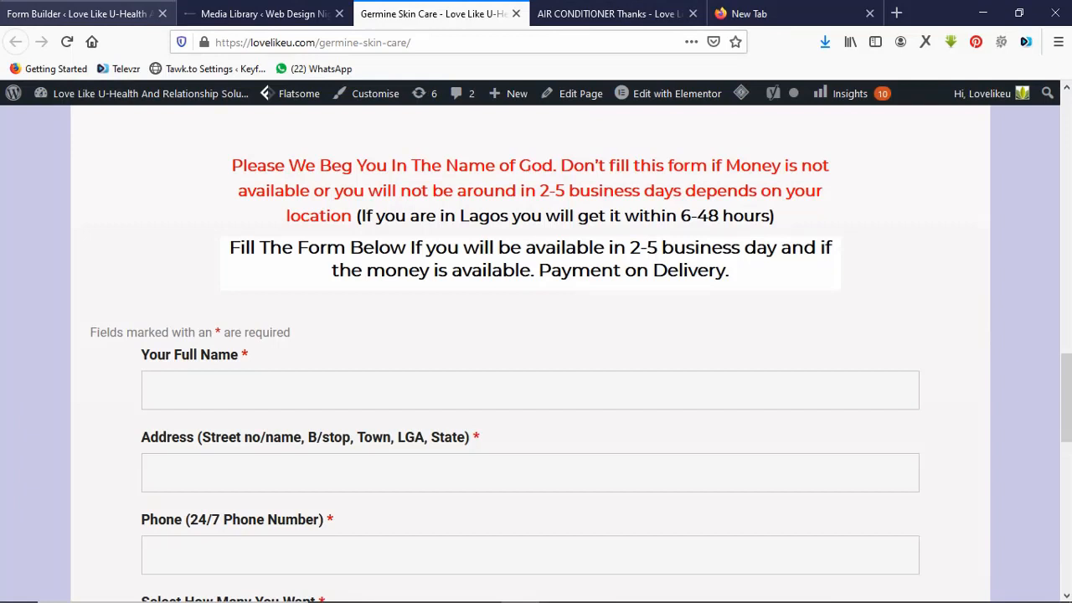
left_click(75, 14)
left_click(670, 305)
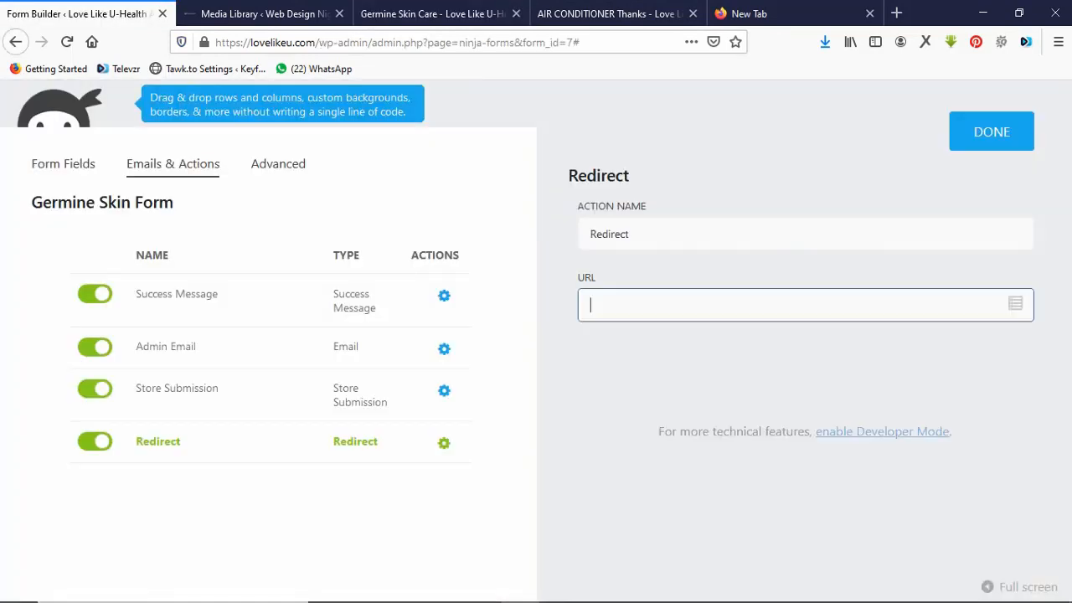
type("Yes I Will Collect in 1-5 Days")
key("ctrl+a")
key("BackSpace")
left_click(992, 132)
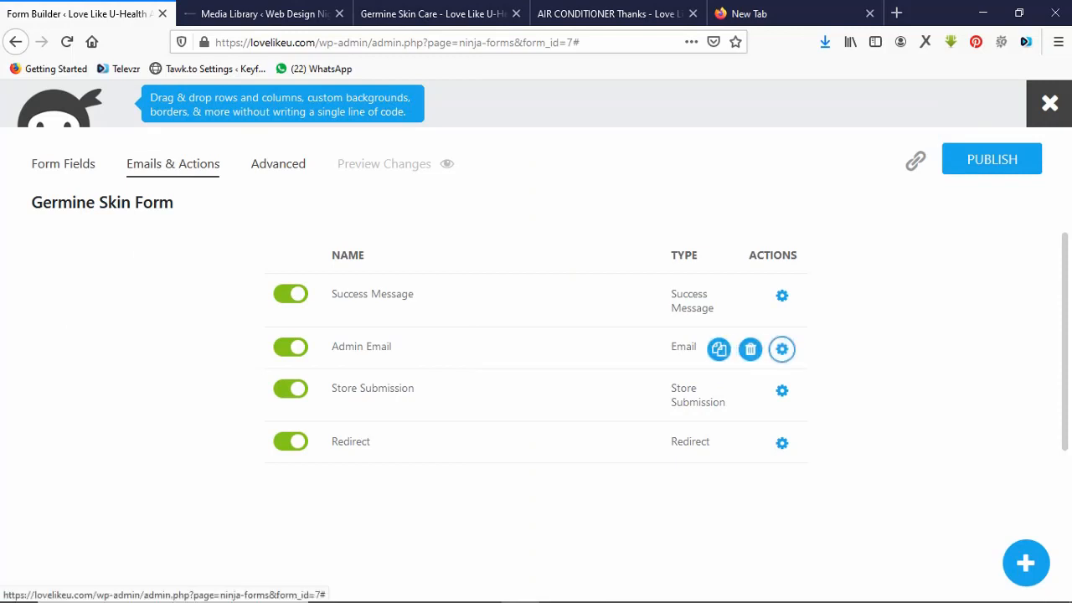
Review the Admin Email action settings, then bring up the Media Library's attachment details.
left_click(782, 348)
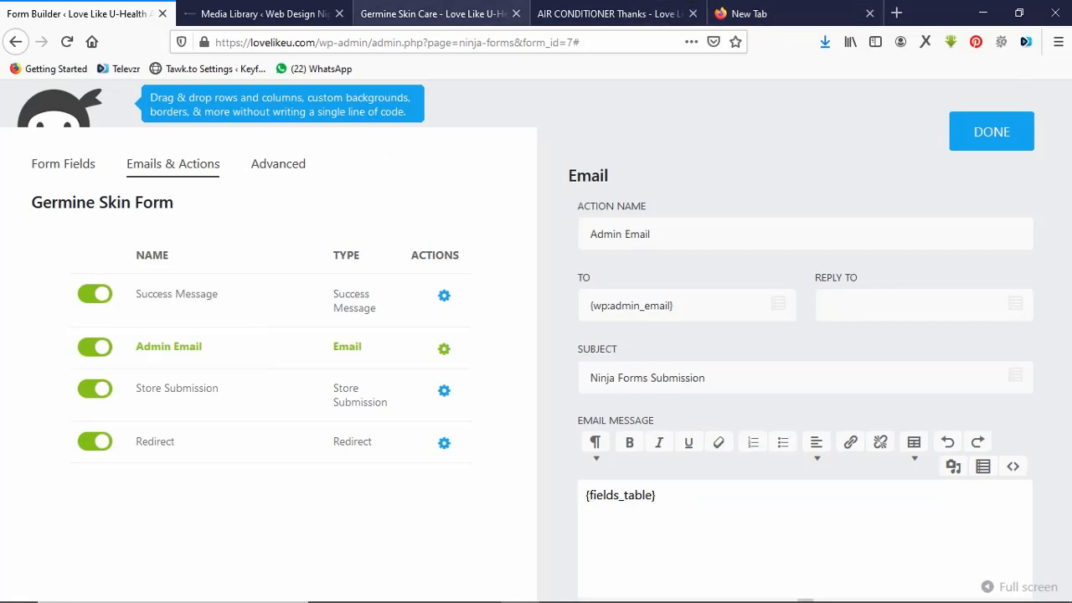
left_click(251, 14)
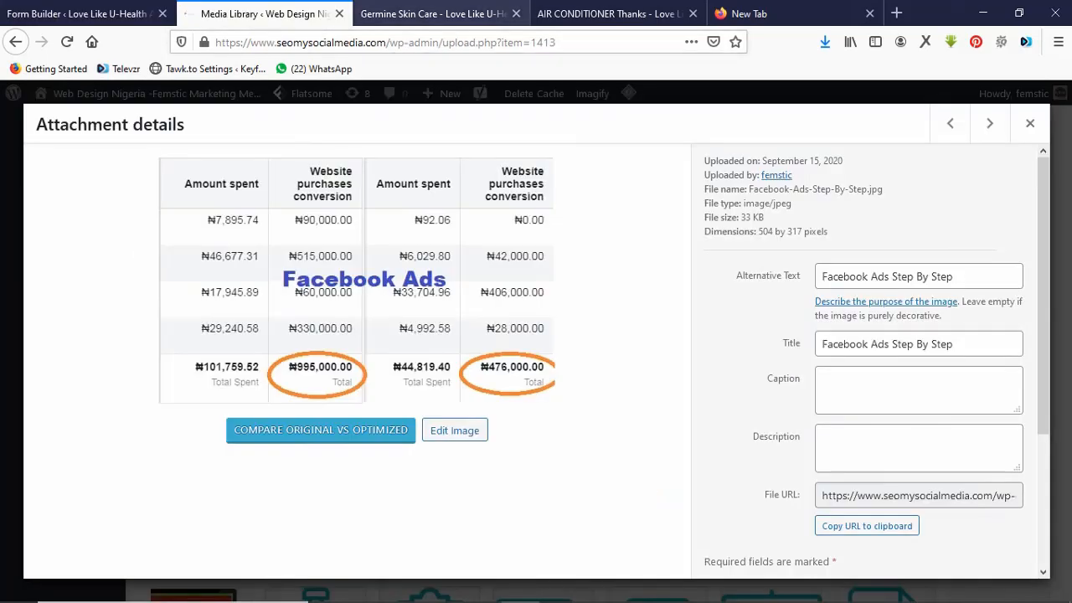
left_click(433, 13)
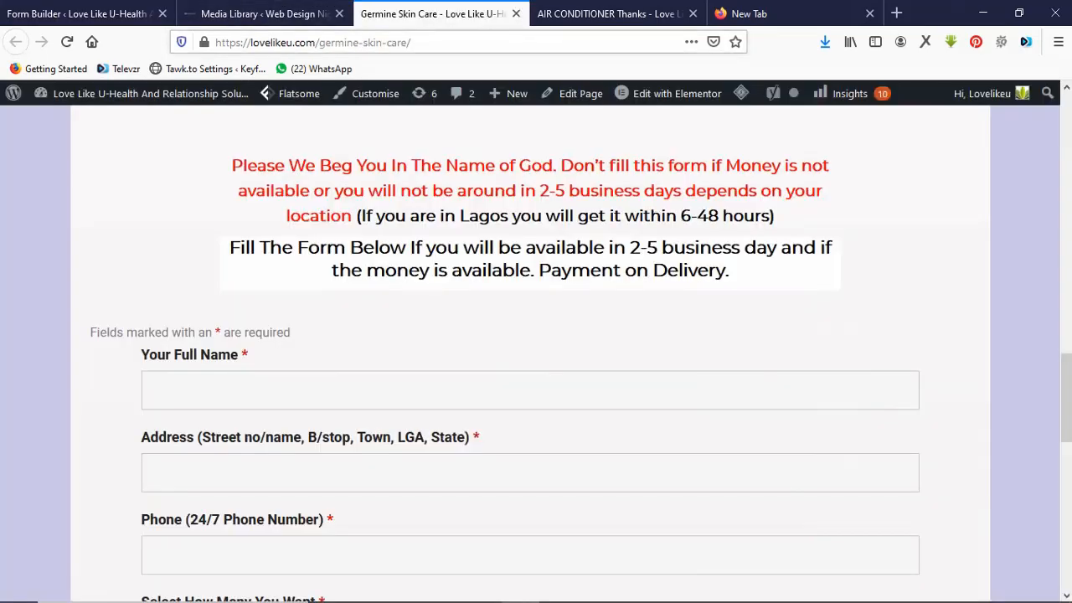
left_click(79, 13)
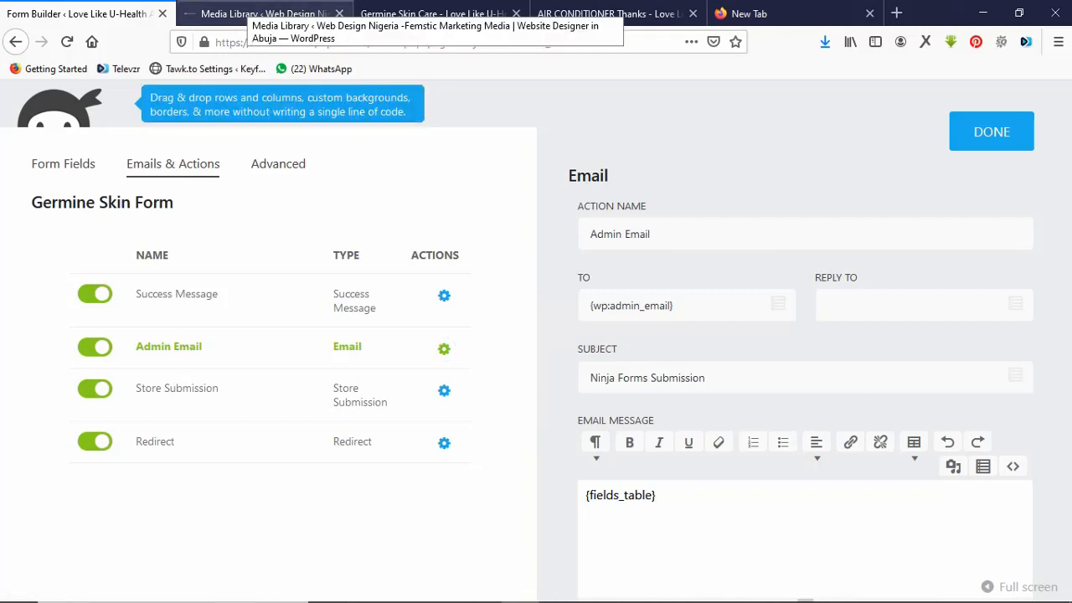
left_click(251, 13)
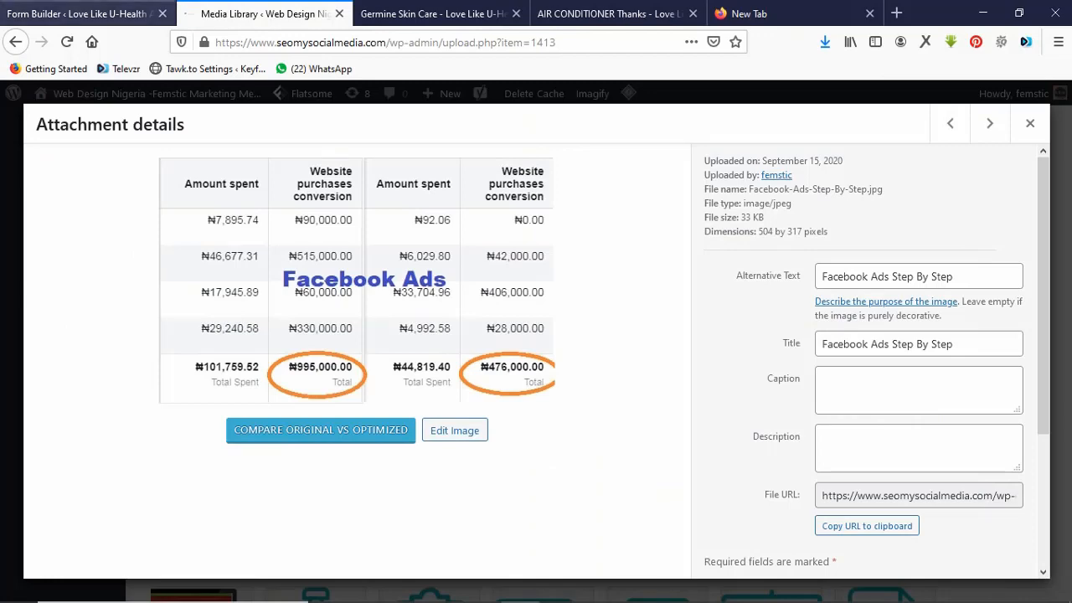
left_click(83, 13)
left_click(251, 13)
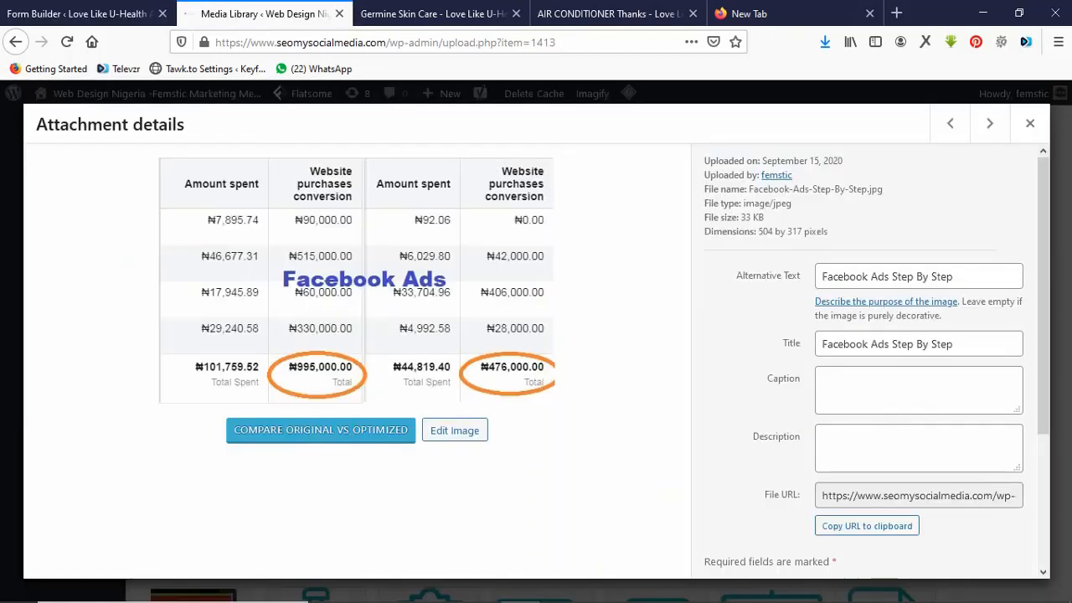
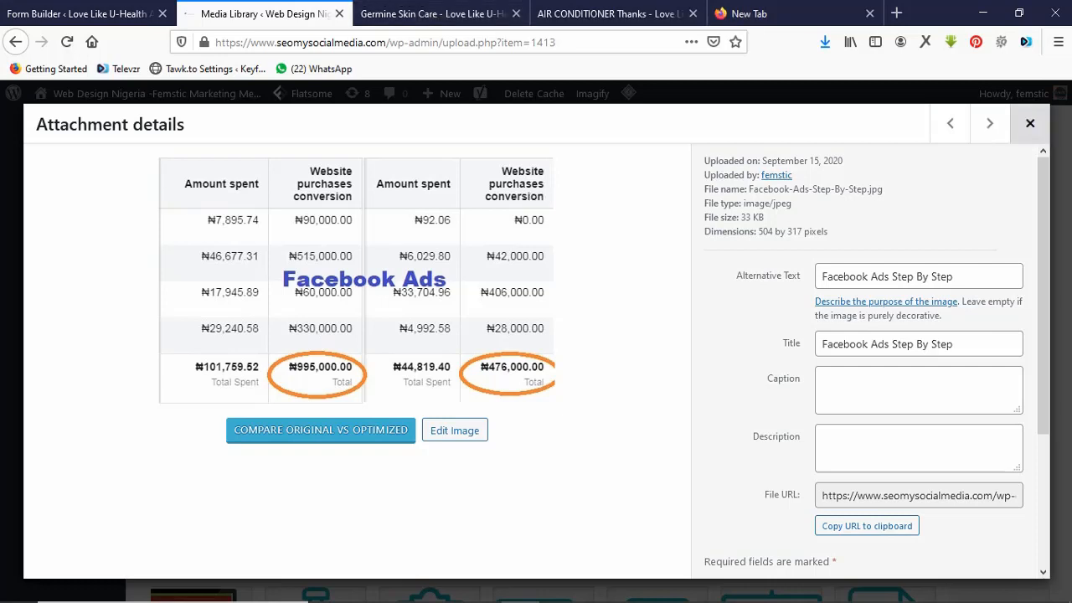
Compare the notes outline with the Germine Skin Care page, scrolling down to its customer care footer.
mouse_move(558, 601)
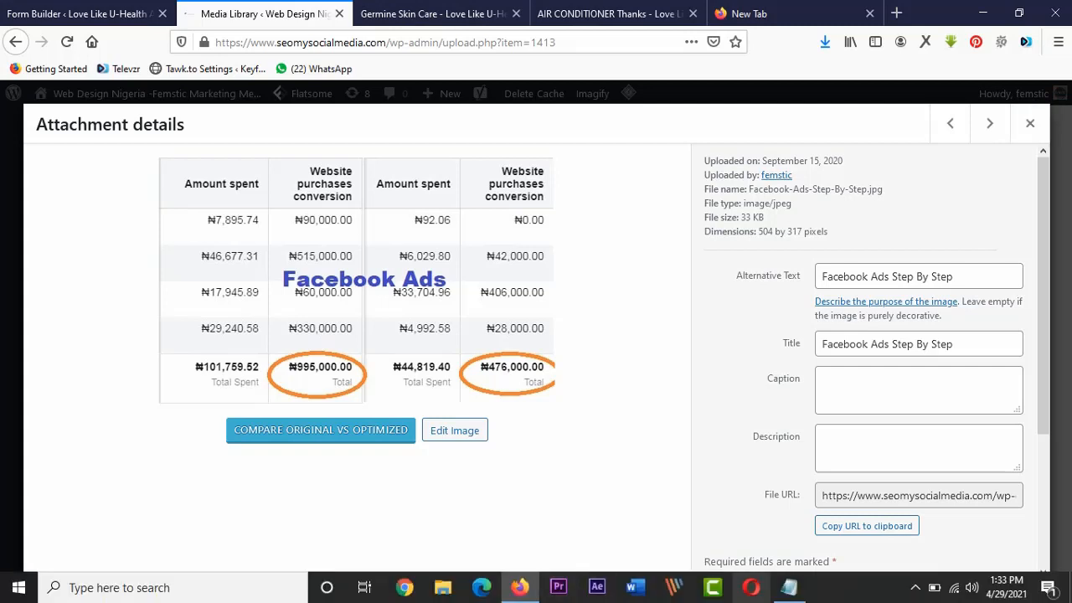
left_click(788, 587)
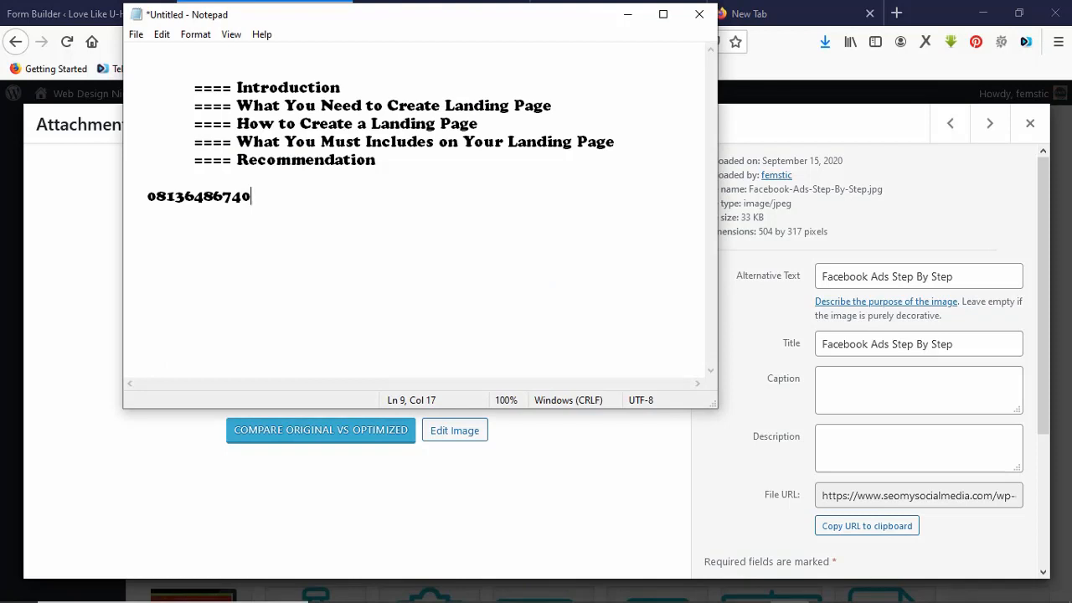
left_click(75, 14)
left_click(427, 13)
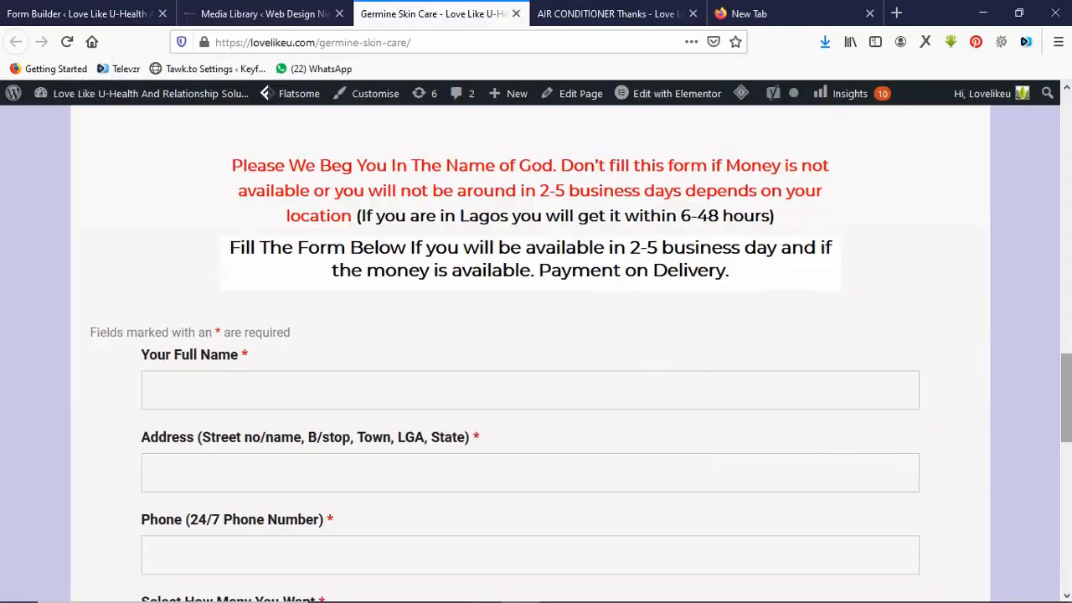
left_click_drag(1066, 398, 1066, 546)
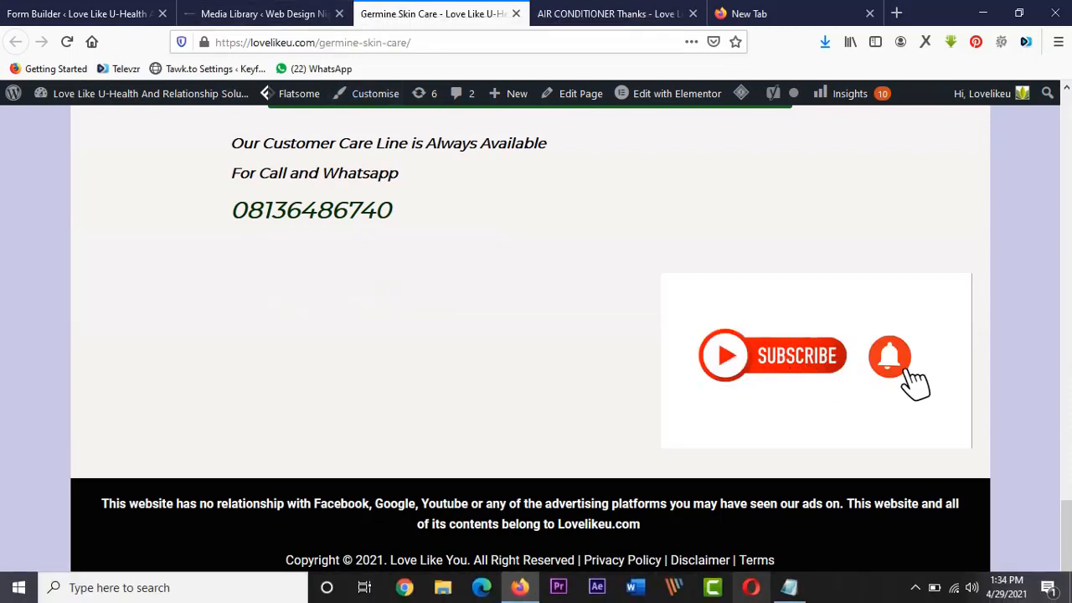
left_click(789, 588)
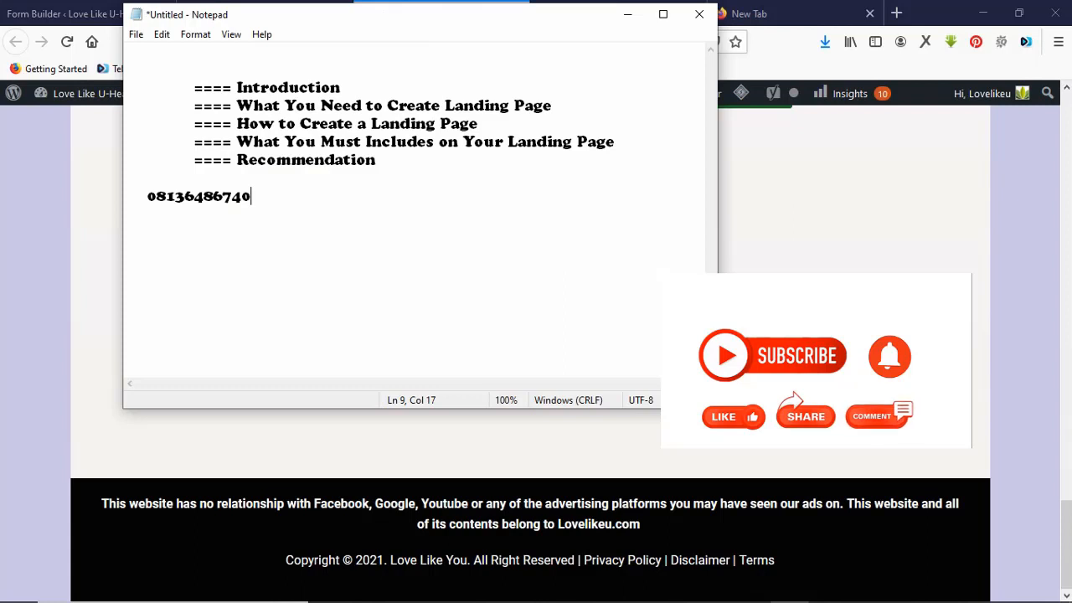
key("alt+Tab")
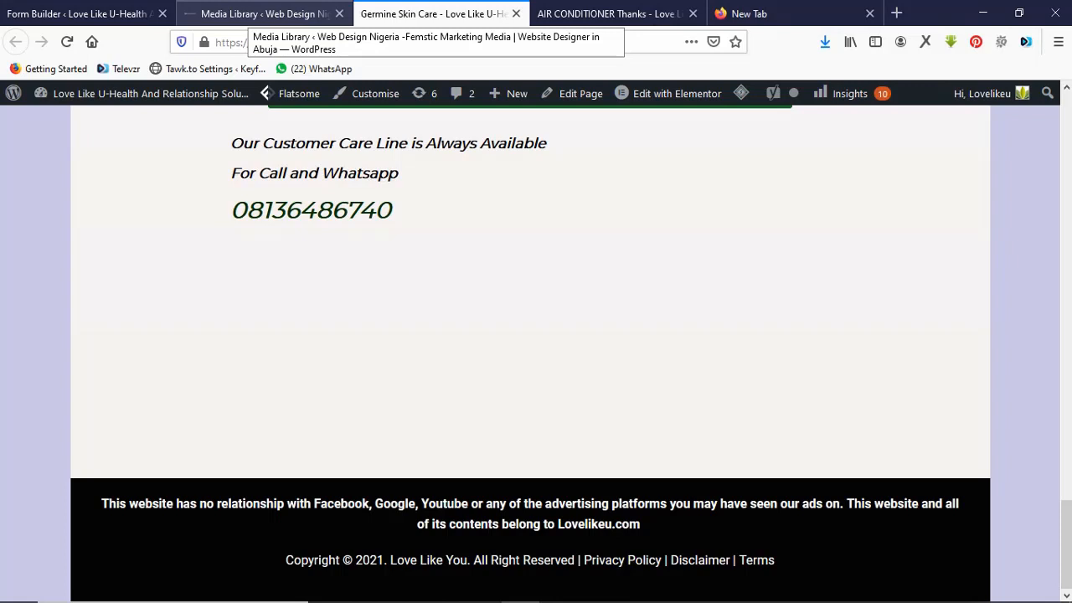
Load naijawealthinfo.com in the air-conditioner thank-you tab, then go back to Germine Skin Care.
left_click(610, 13)
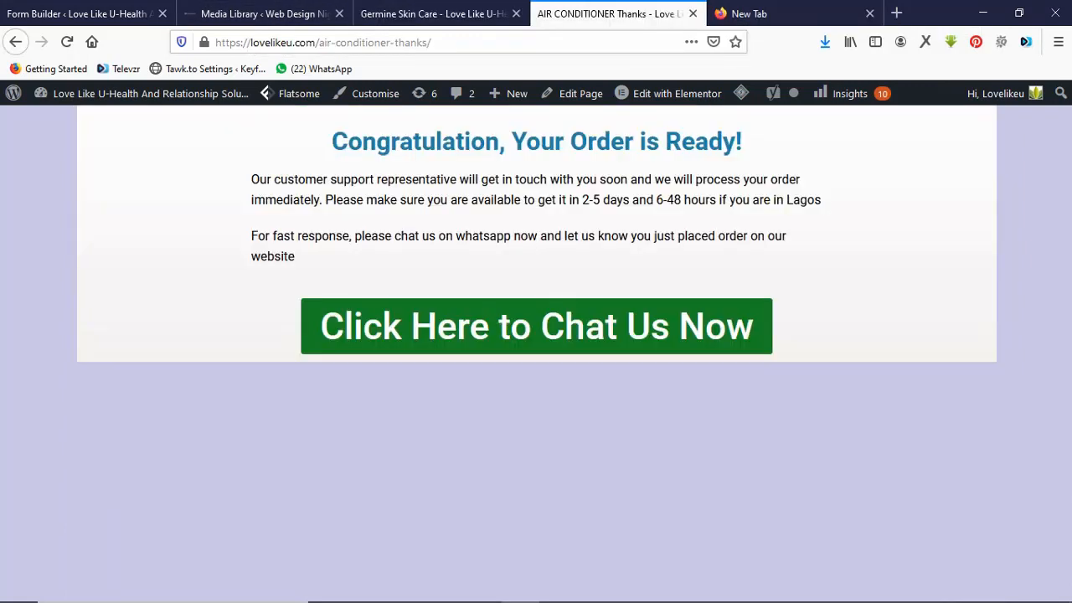
left_click(459, 42)
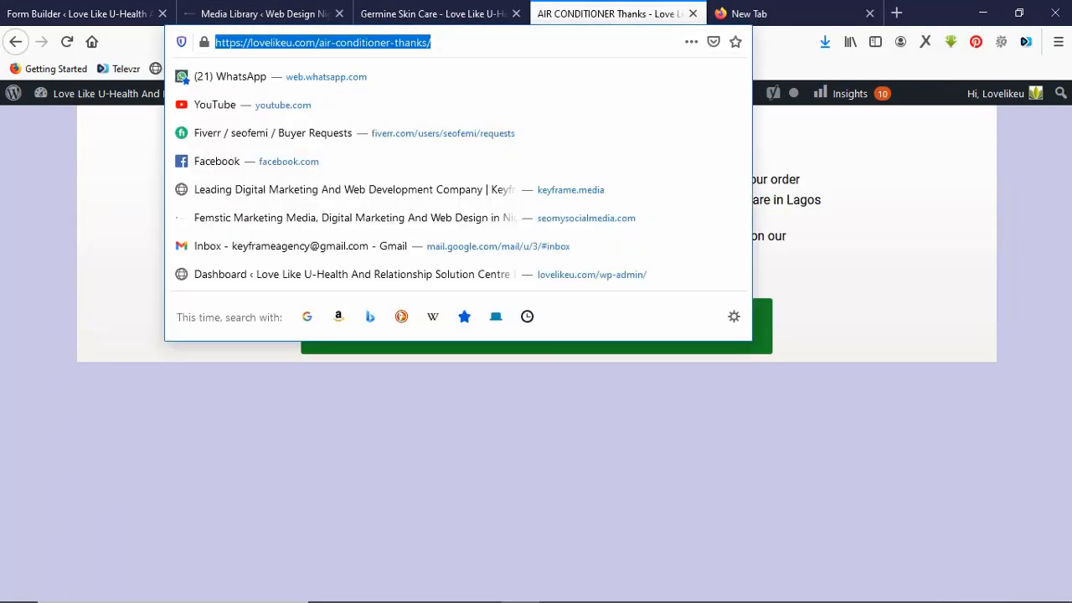
type("naiaj")
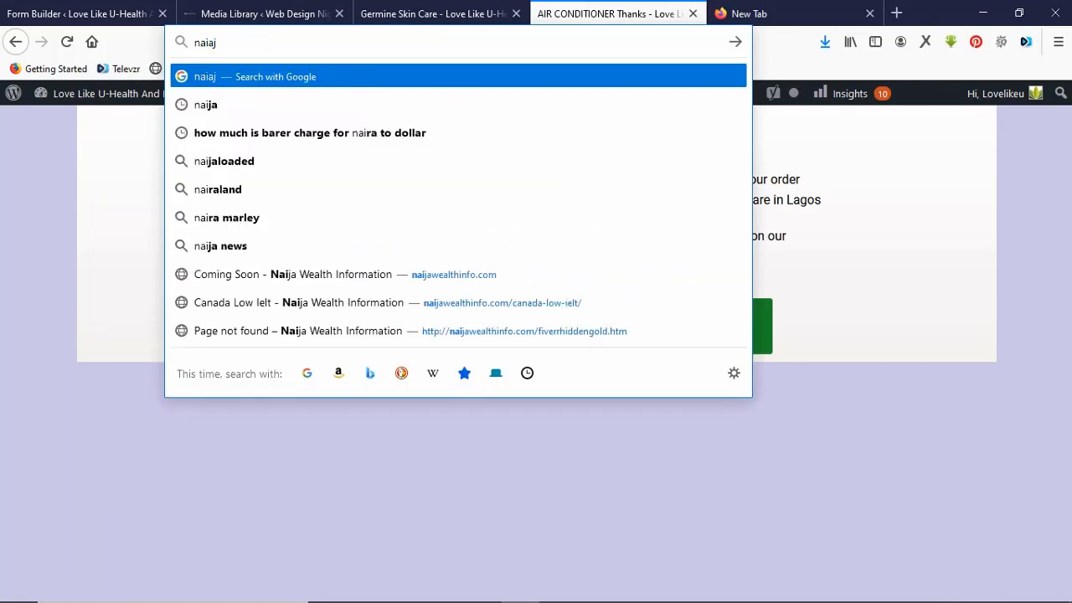
key("BackSpace")
key("BackSpace")
type("jawealthinfo.com/")
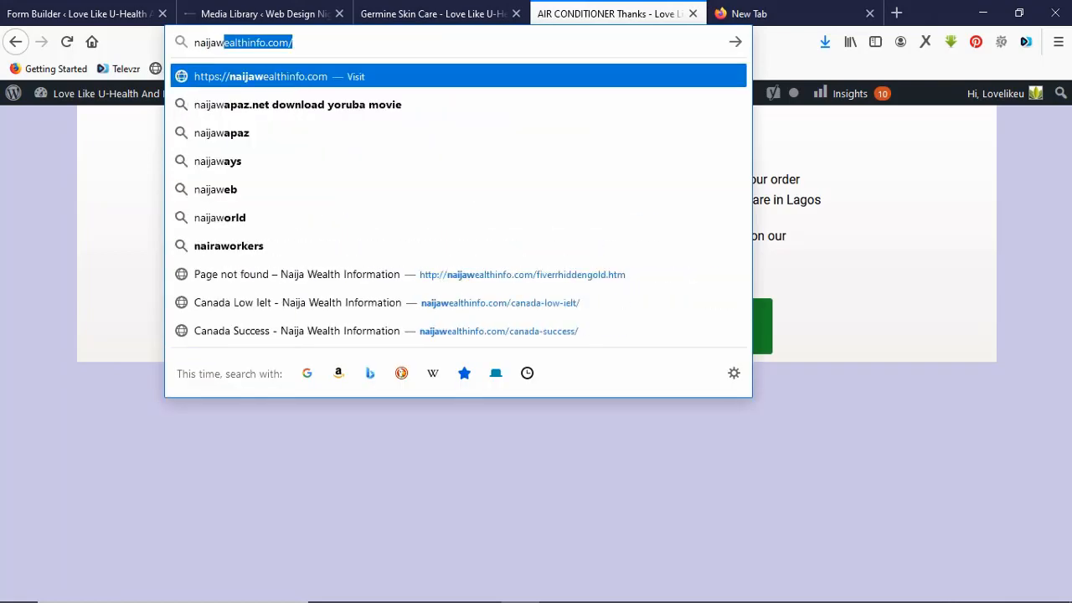
key("Return")
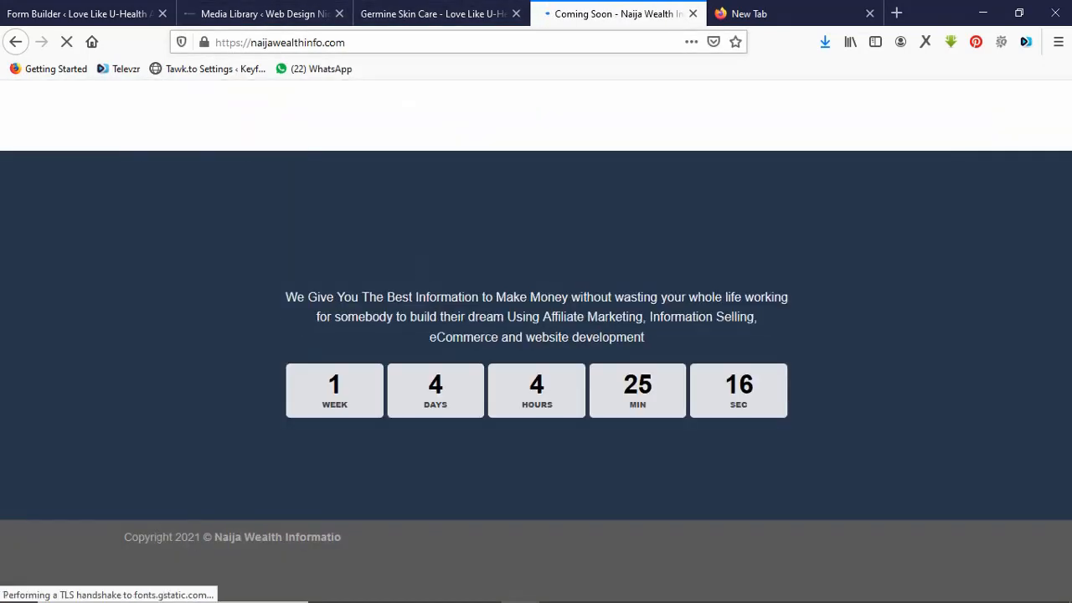
key("ctrl+shift+Tab")
key("ctrl+shift+Tab")
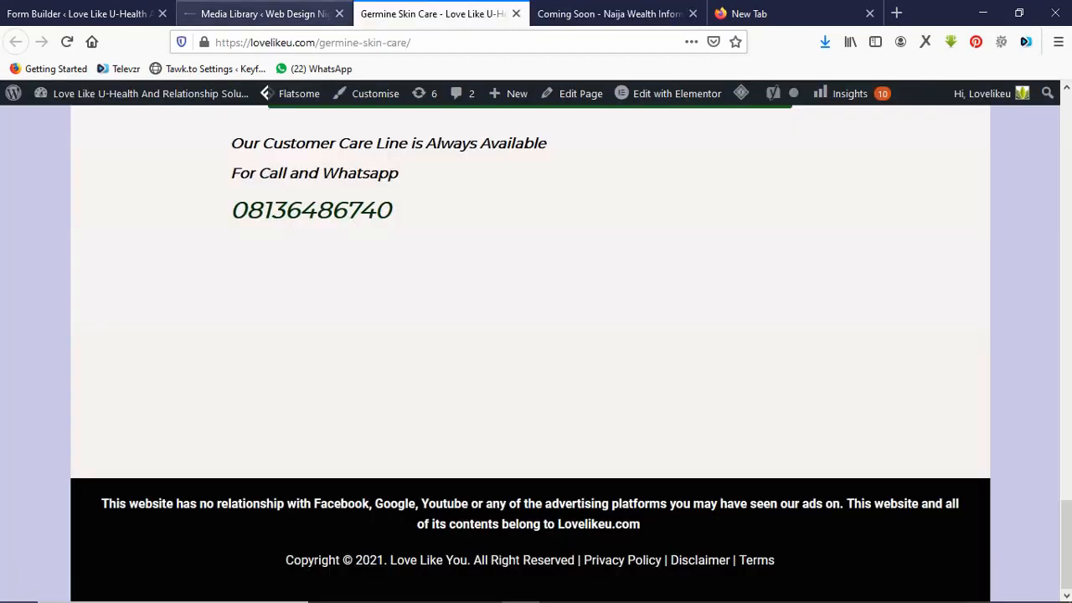
key("ctrl+Tab")
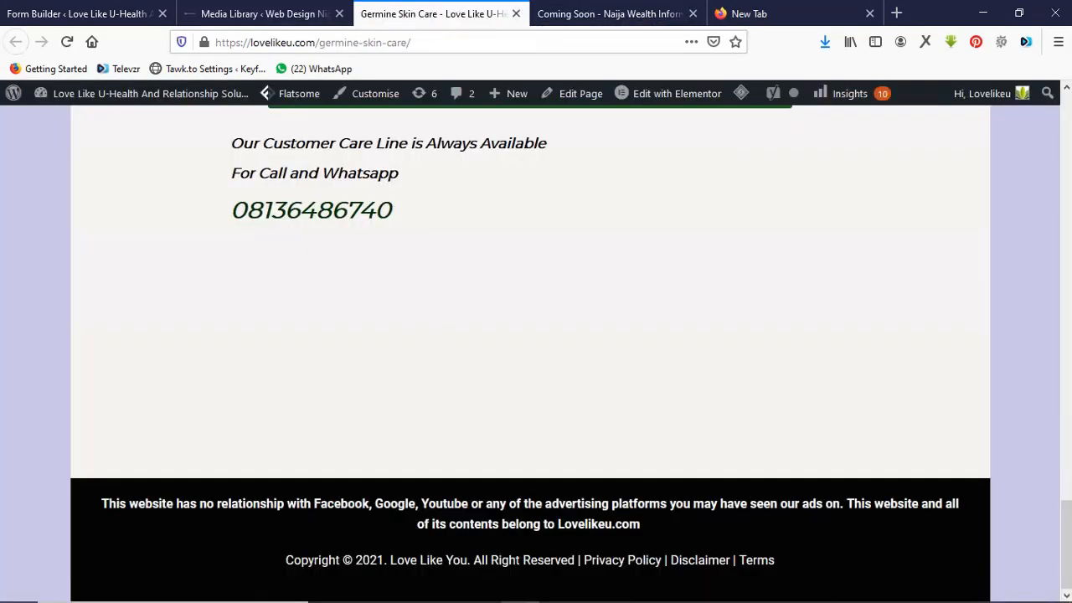
key("ctrl+shift+Tab")
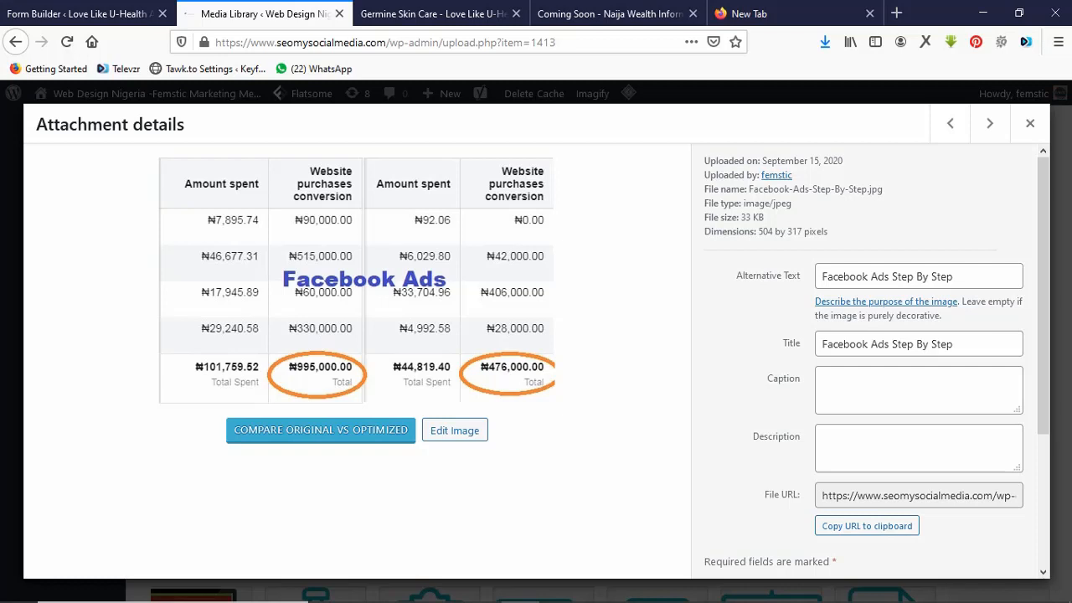
left_click(432, 14)
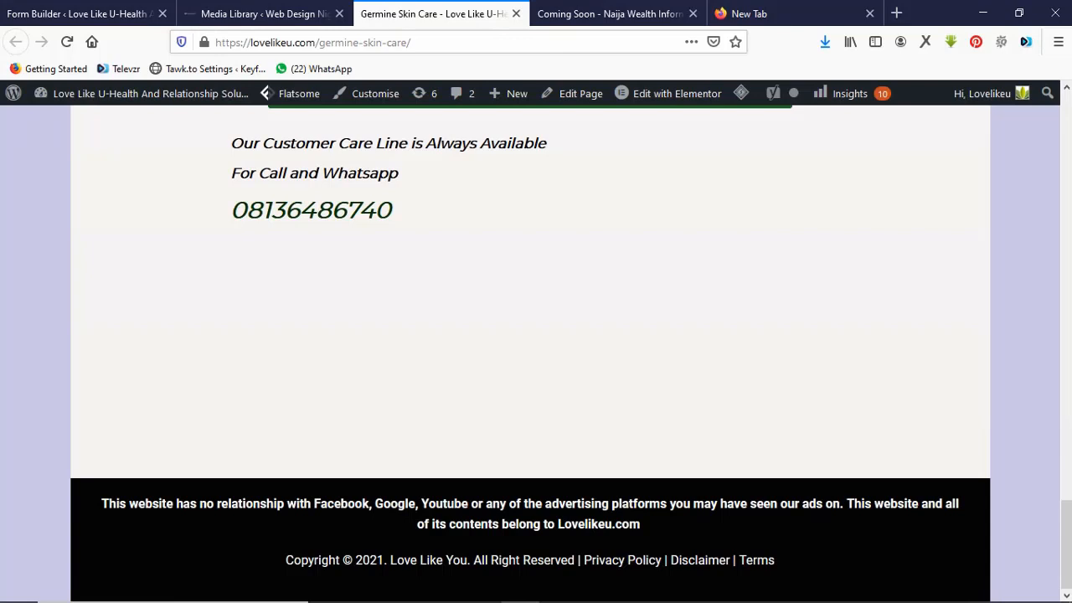
scroll(536, 352, "up", 6)
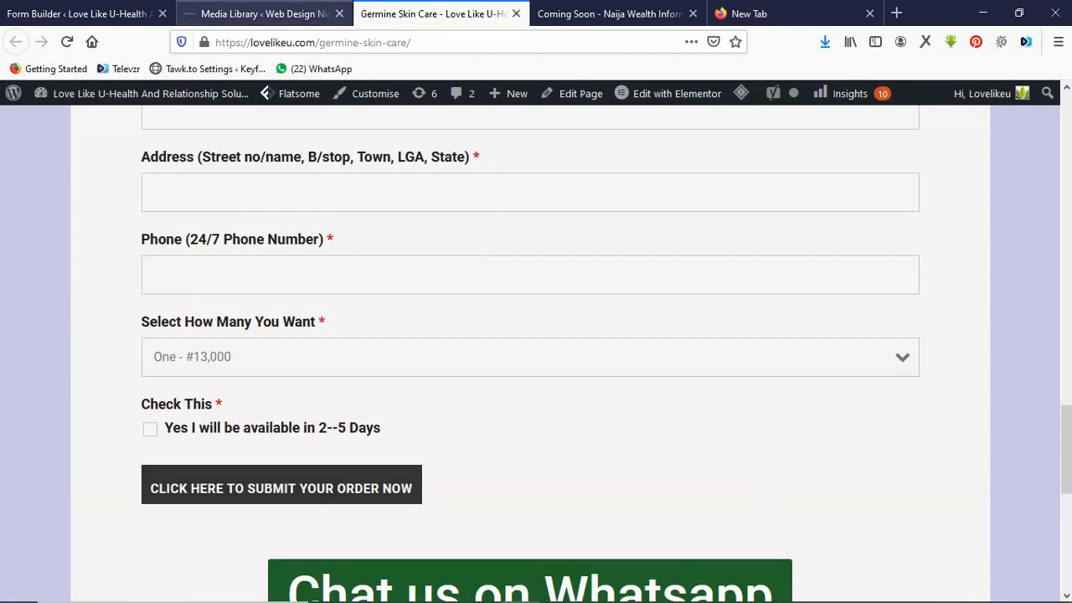
Flip through the open tabs: media library, form email settings, landing page and Naija Wealth page.
left_click(273, 13)
left_click(433, 13)
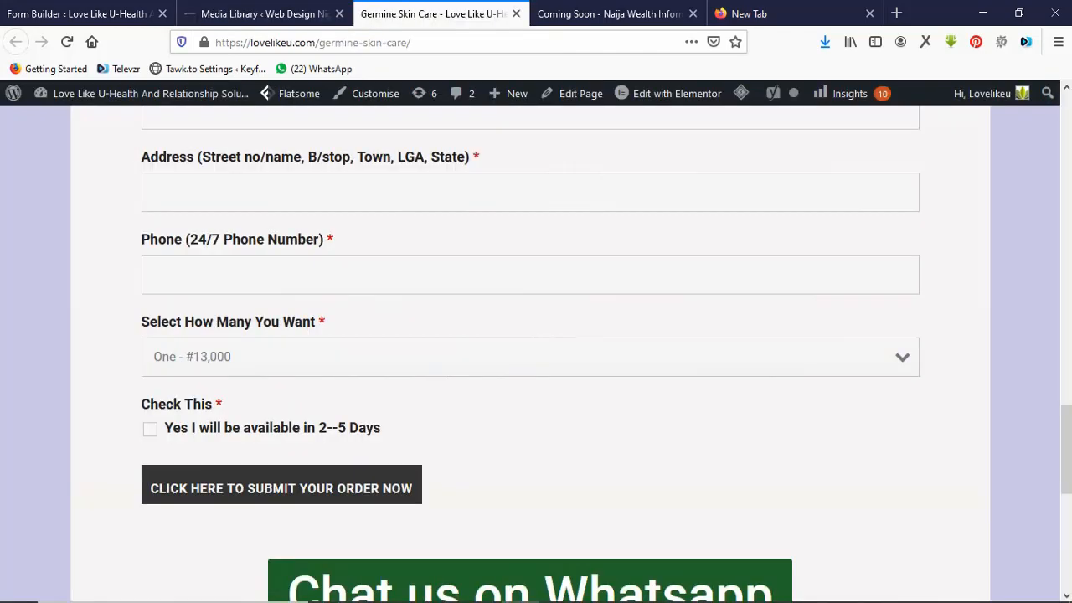
left_click(272, 13)
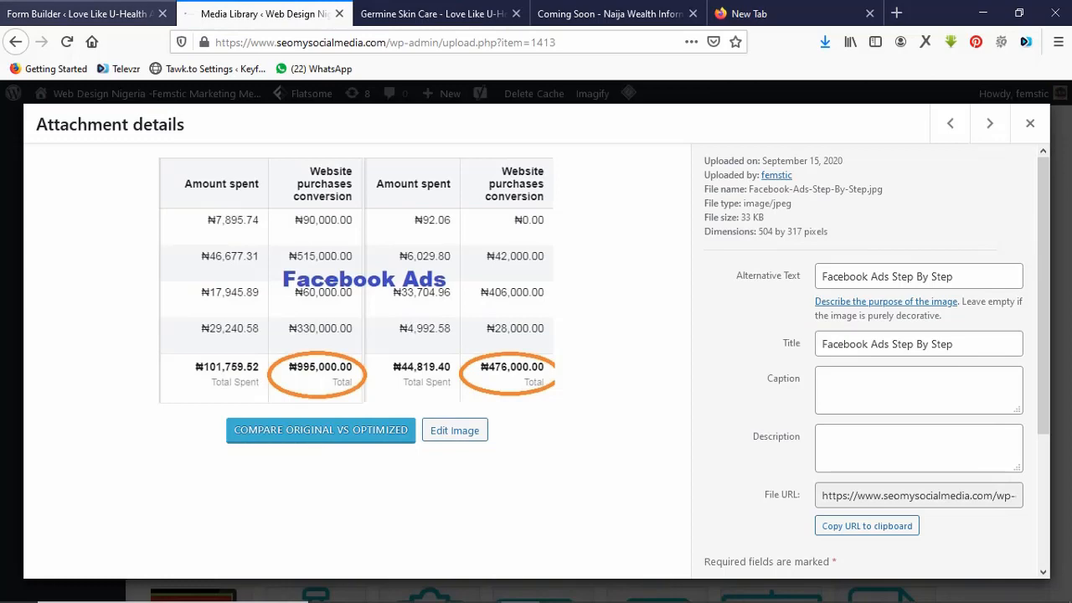
left_click(80, 14)
left_click(260, 14)
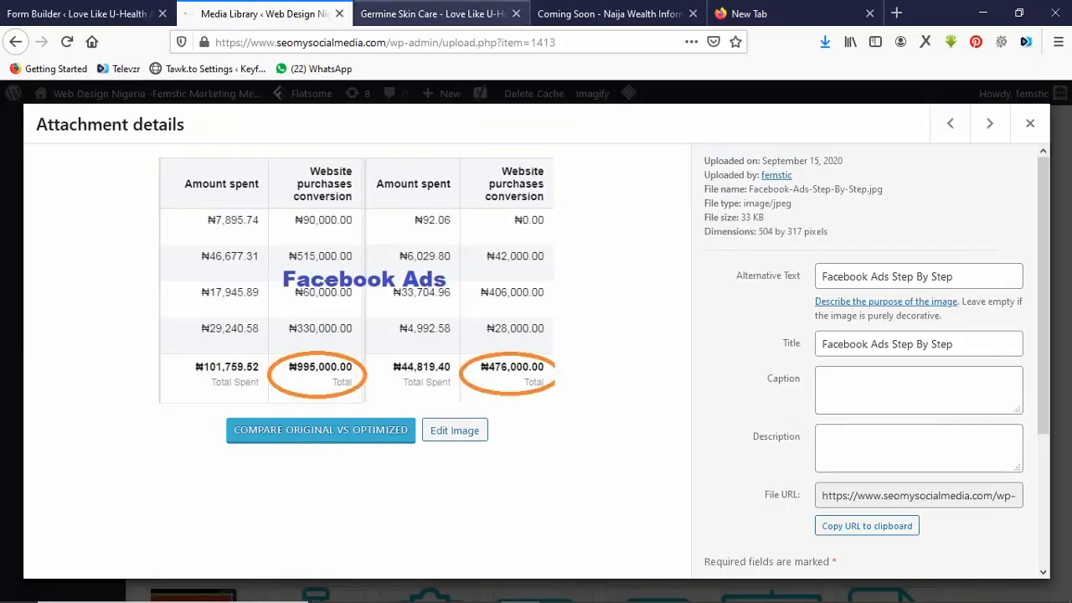
left_click(433, 14)
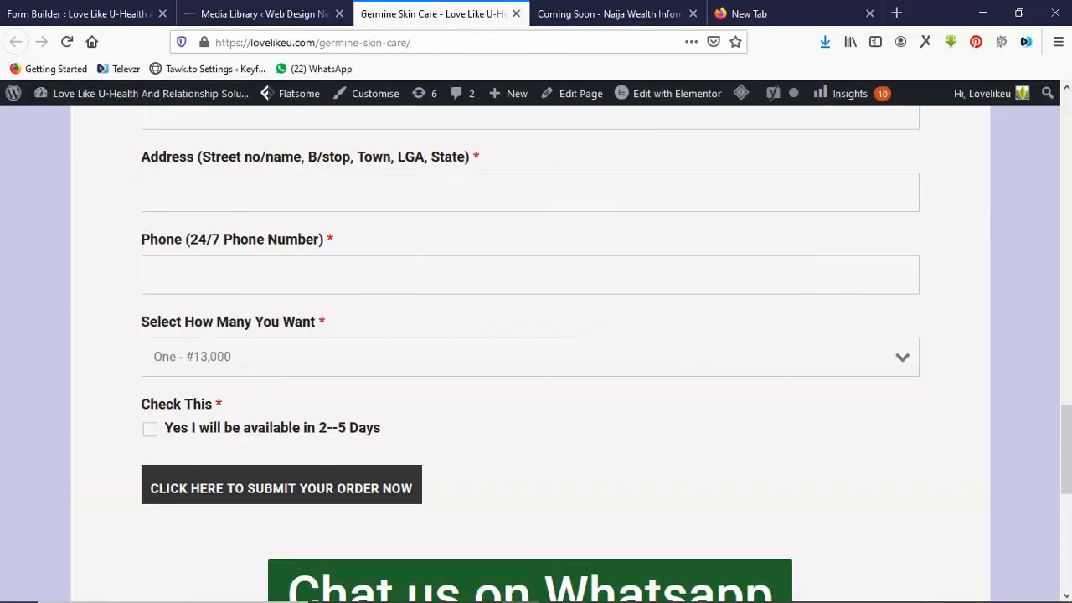
left_click(609, 13)
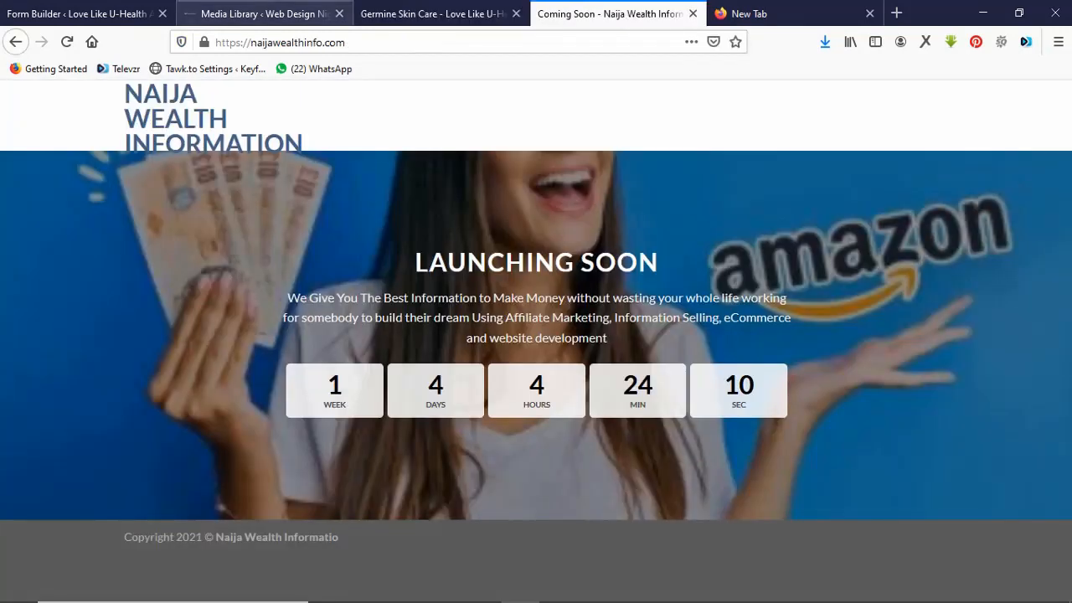
left_click(260, 14)
left_click(433, 13)
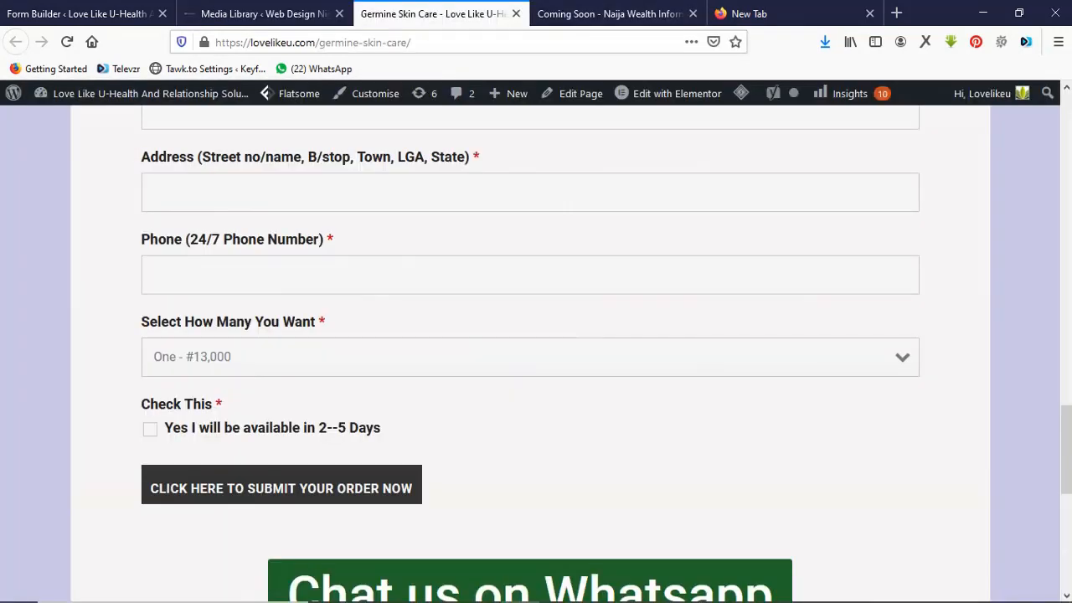
Scroll up and down the Germine Skin Care page to review the product and order form.
scroll(536, 352, "down", 1)
scroll(536, 352, "up", 5)
scroll(536, 351, "up", 1)
scroll(536, 352, "down", 7)
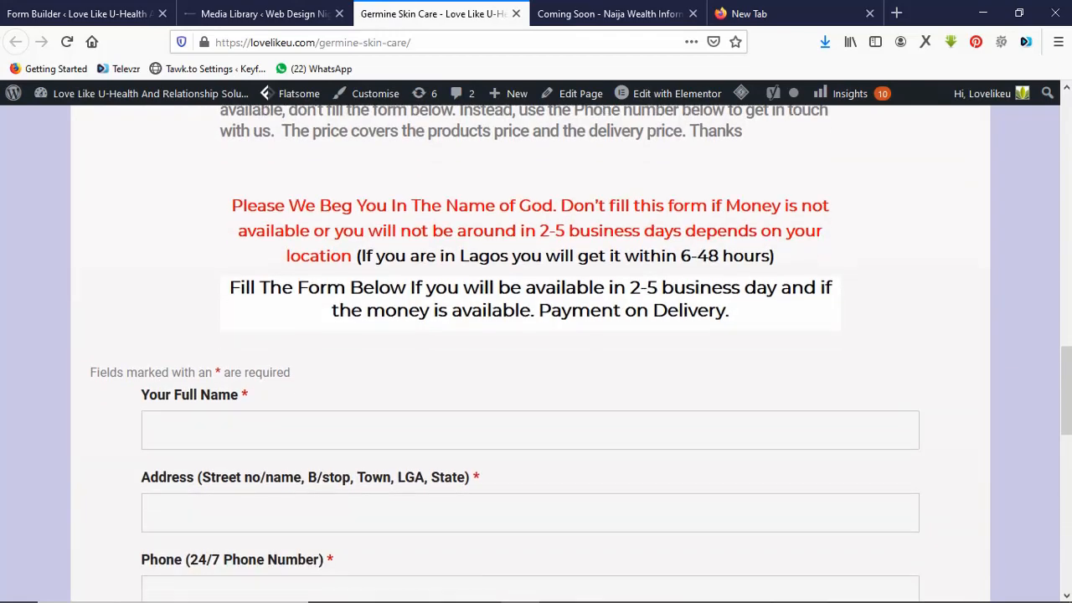
scroll(535, 351, "up", 15)
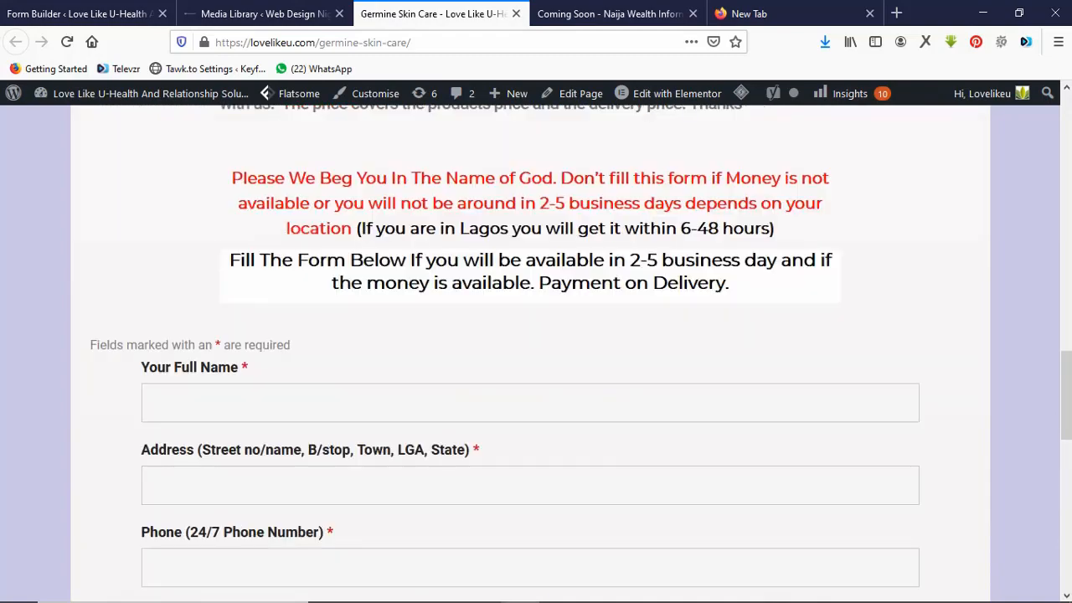
scroll(536, 352, "up", 3)
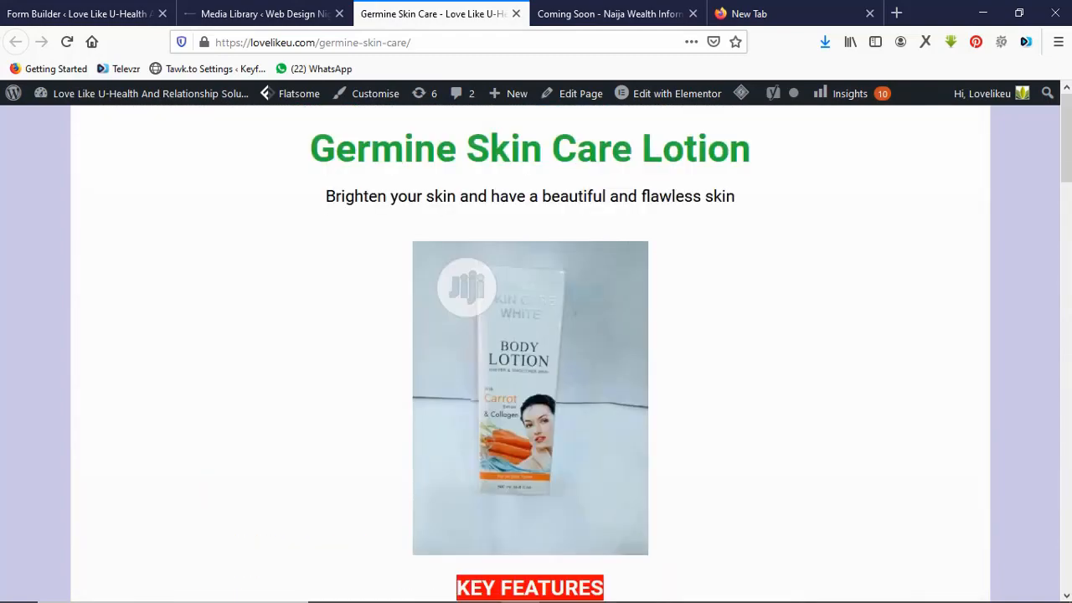
scroll(536, 352, "down", 3)
scroll(536, 352, "up", 1)
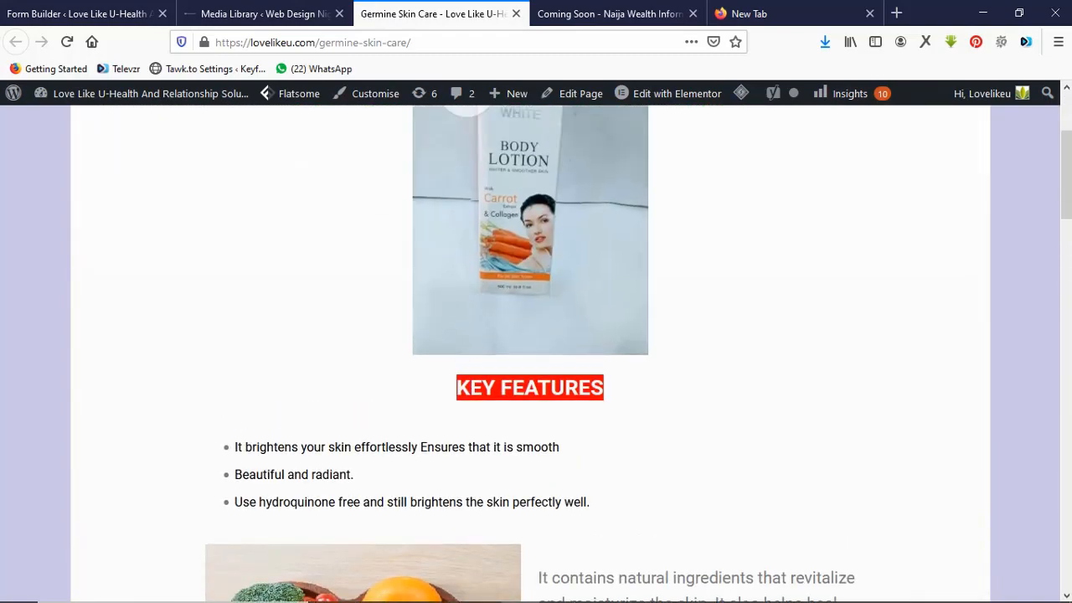
scroll(536, 351, "up", 3)
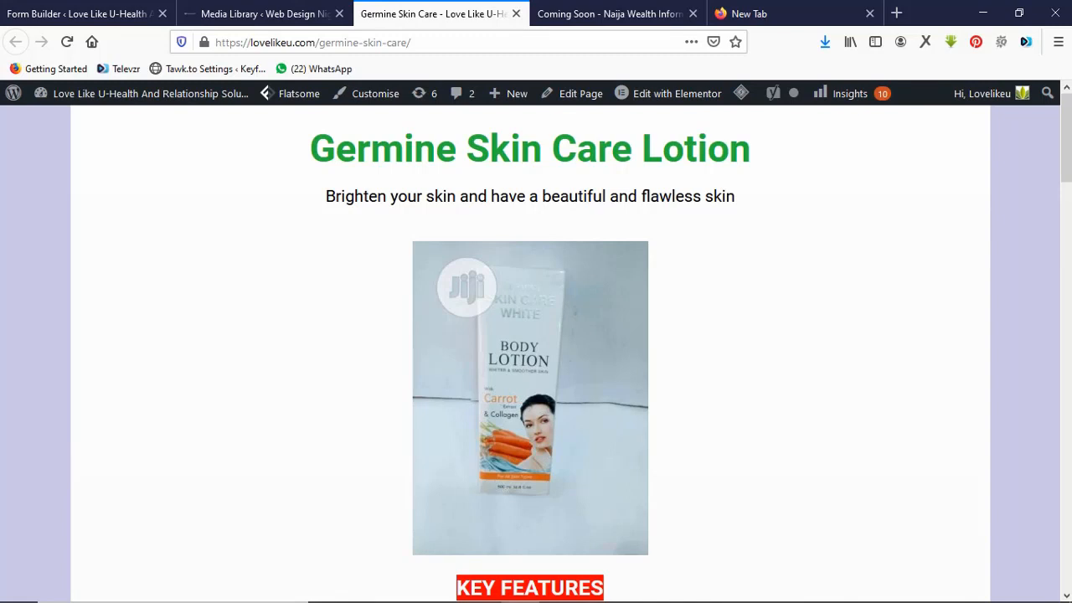
scroll(536, 352, "down", 1)
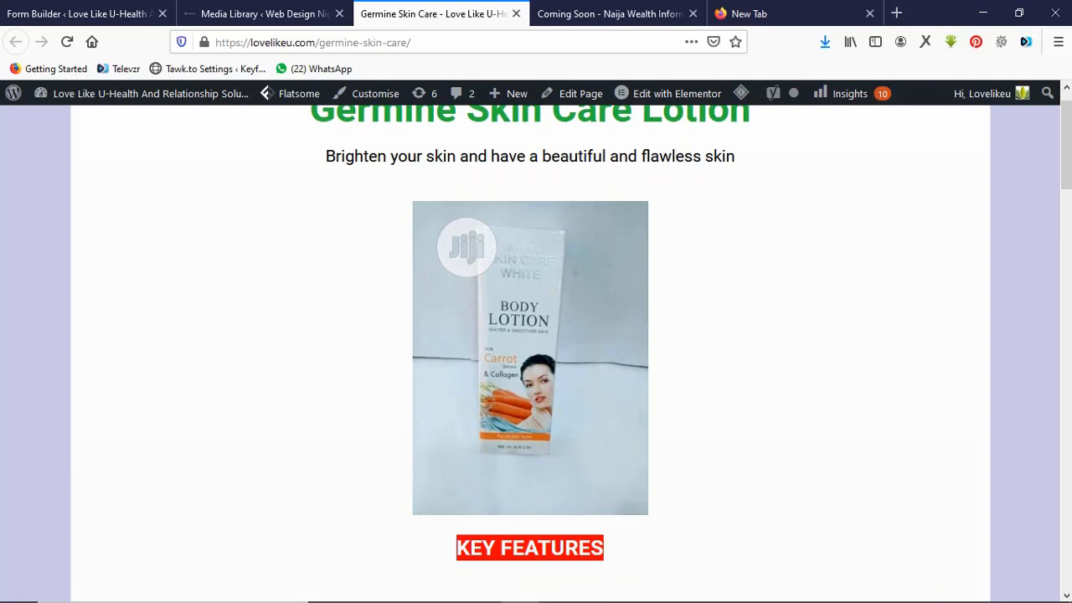
Check the Naija Wealth countdown page again, then bring up the notes with the phone number.
left_click(609, 13)
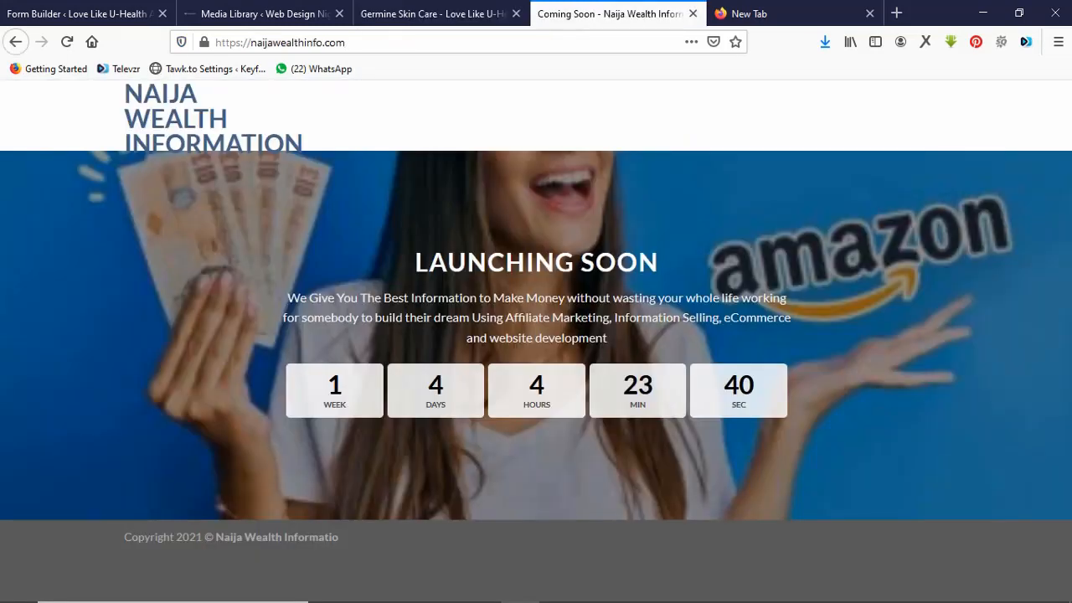
left_click(437, 14)
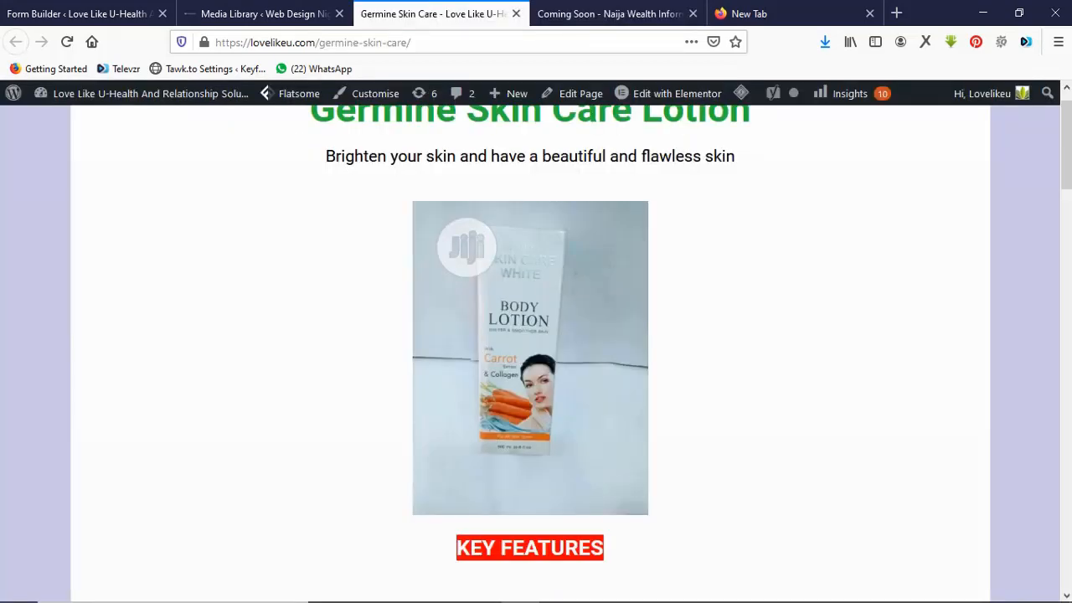
scroll(536, 351, "down", 4)
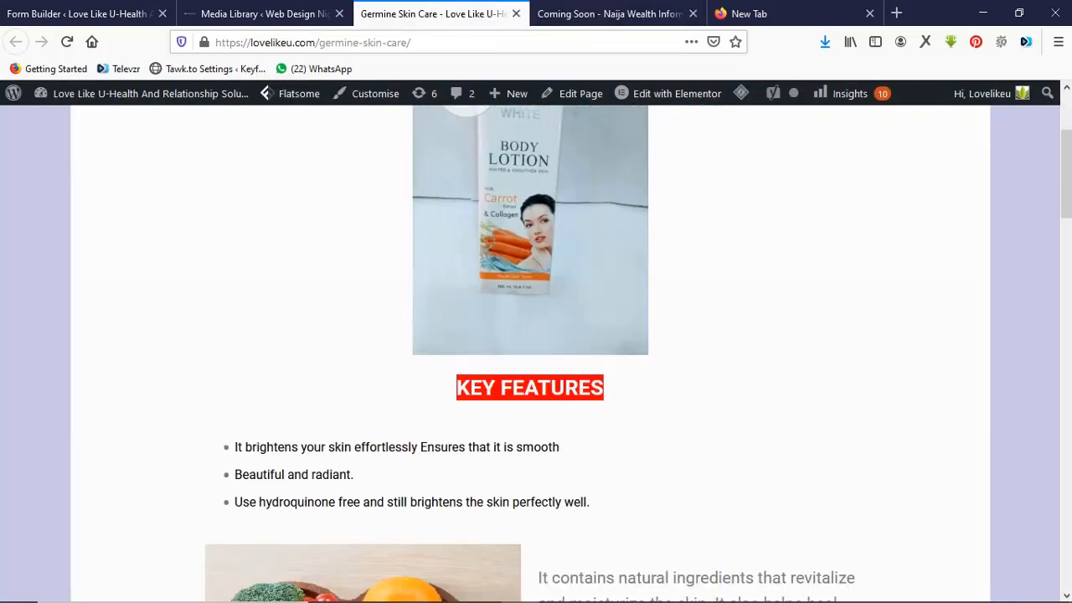
left_click(610, 13)
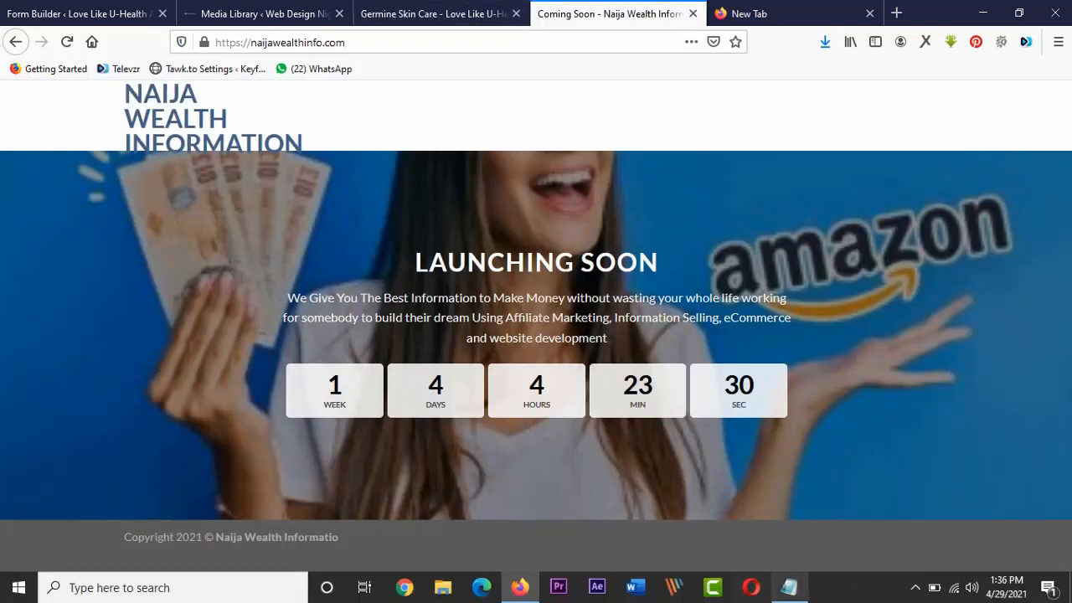
left_click(788, 586)
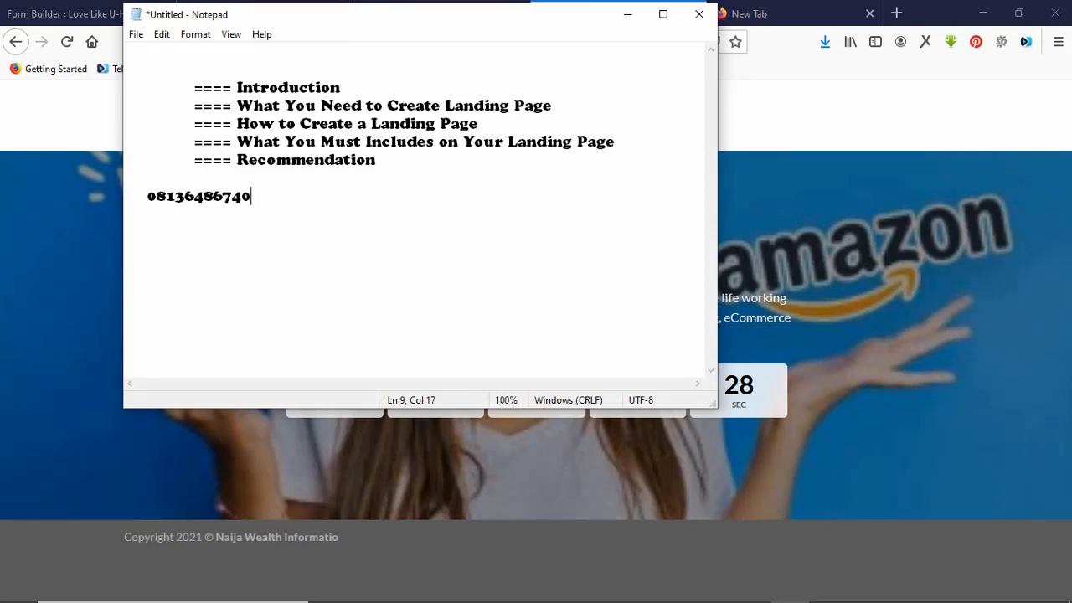
In the notes, replace the phone number's leading 0 with 234 and prefix it with +.
left_click(157, 196)
key("BackSpace")
type("234")
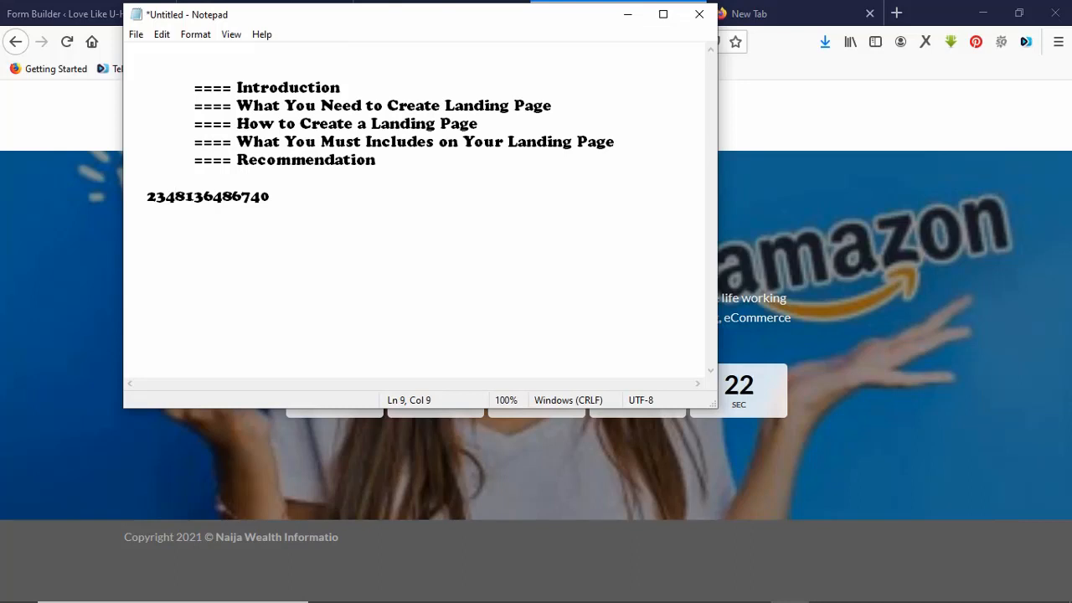
left_click(148, 196)
type("+")
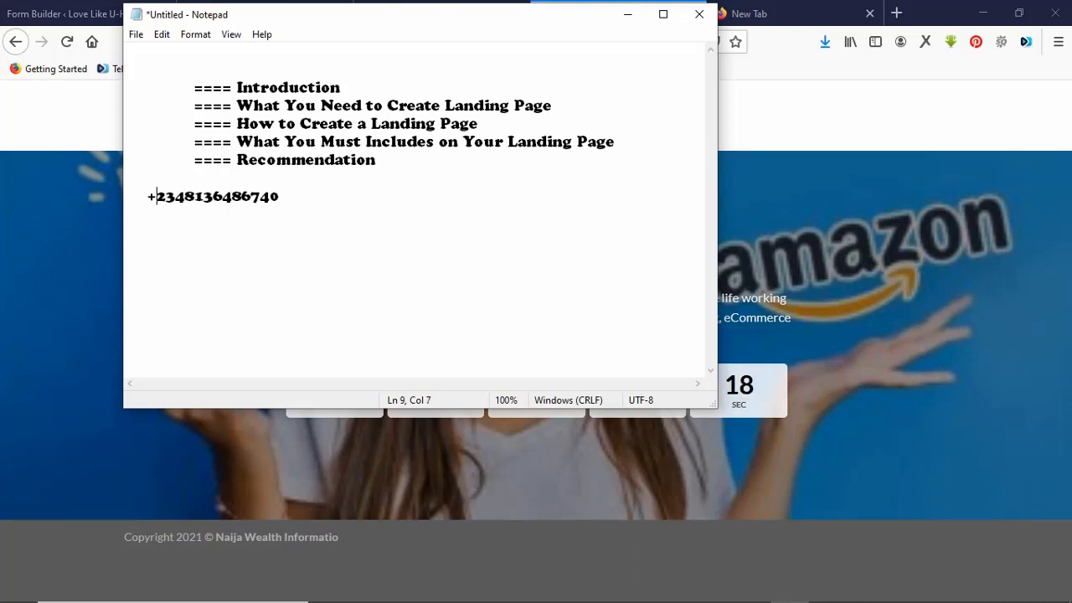
left_click(279, 196)
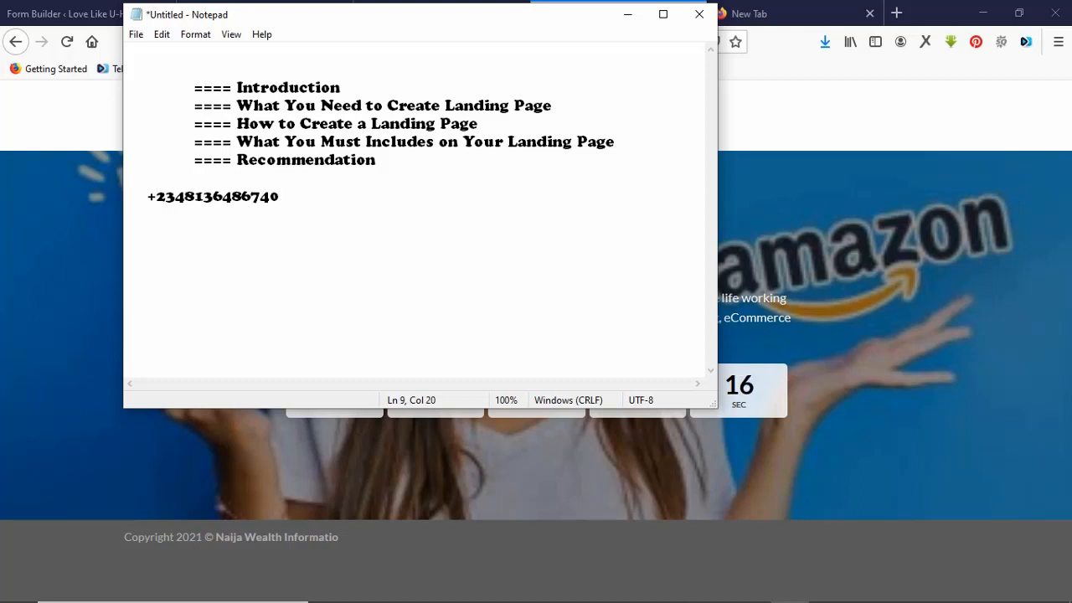